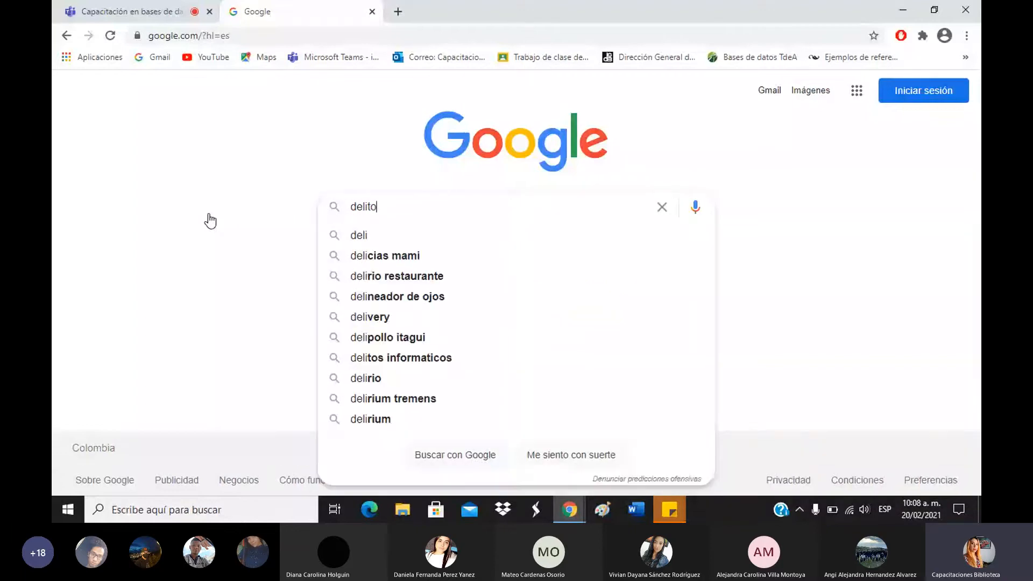
Search Google for 'delitos informaticos' using the suggestion after typing 'delitos'.
text(s)
key(Down)
key(Return)
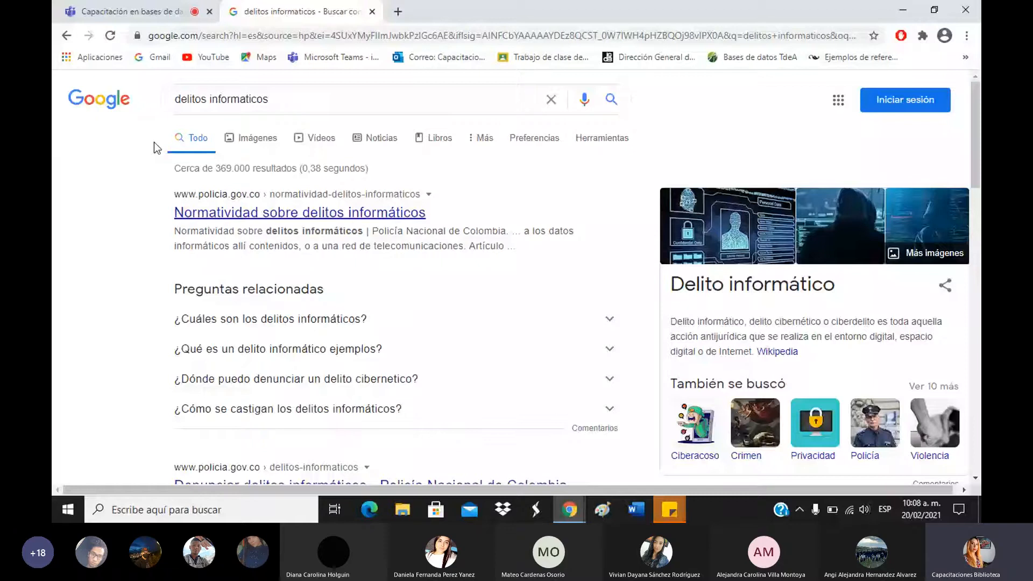
Highlight the 369.000 results count, then open the 'Delito informático - Wikipedia' result.
double_click(232, 168)
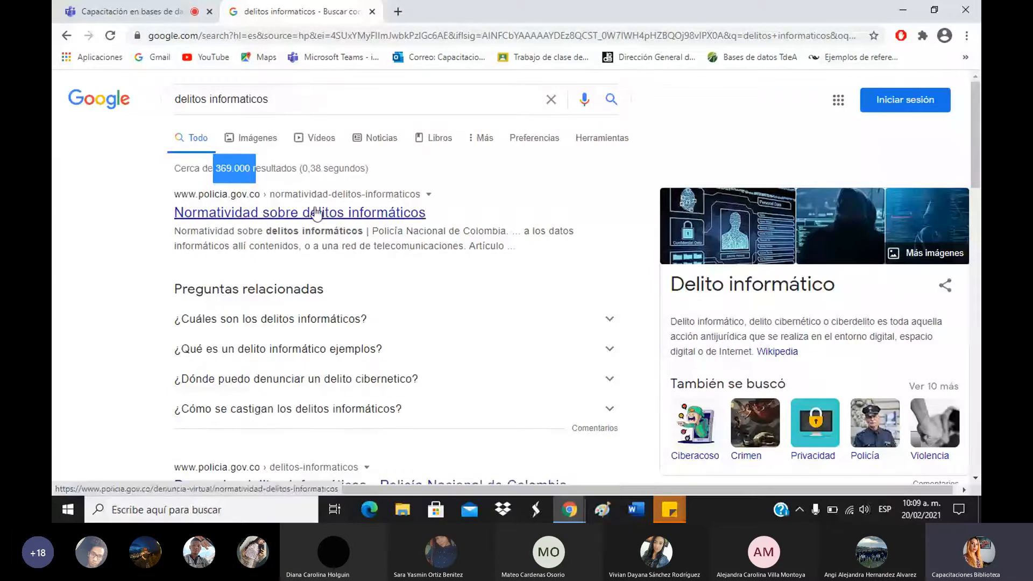
drag(214, 168, 249, 166)
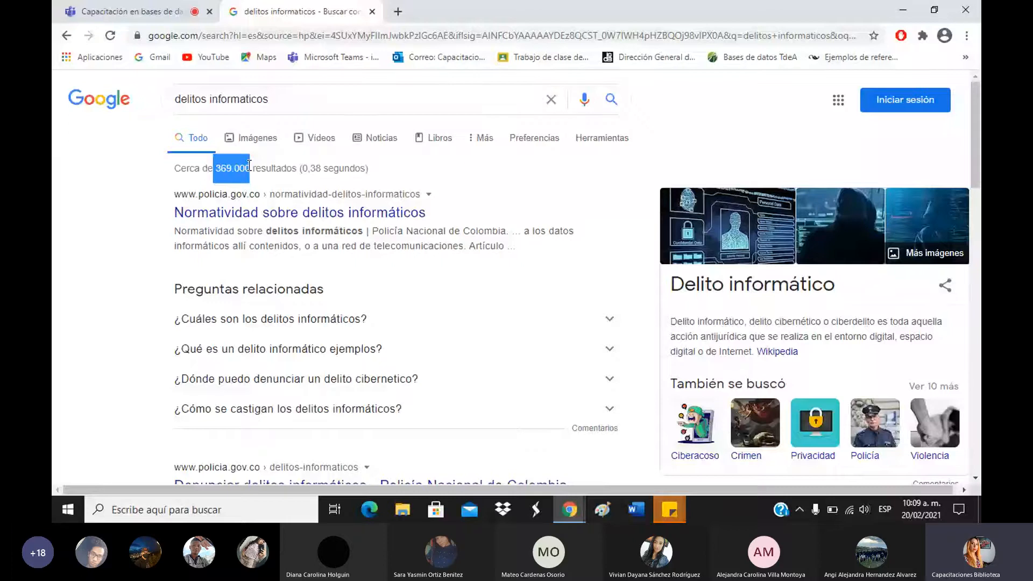
scroll(447, 225, down, 5)
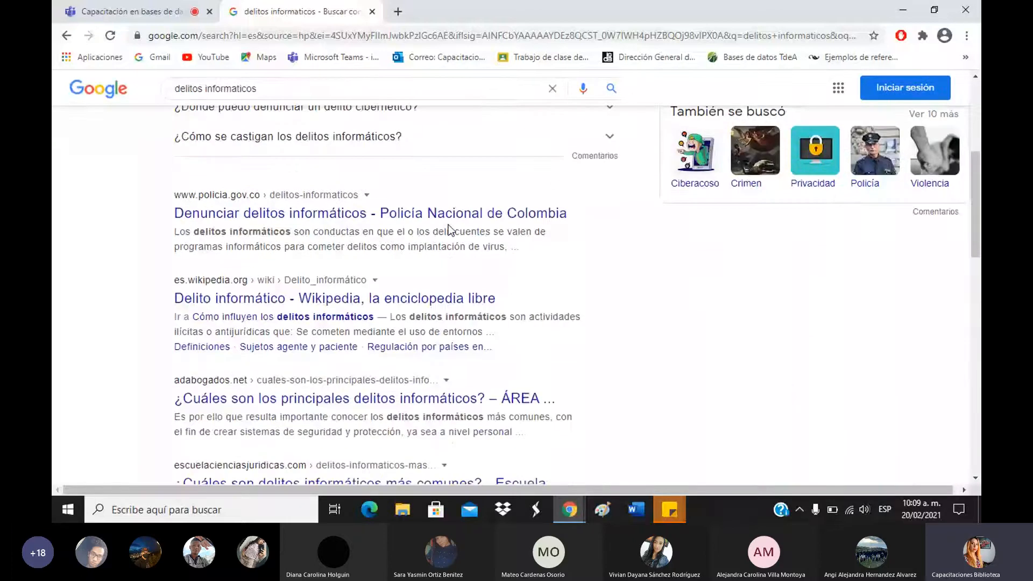
scroll(447, 224, down, 2)
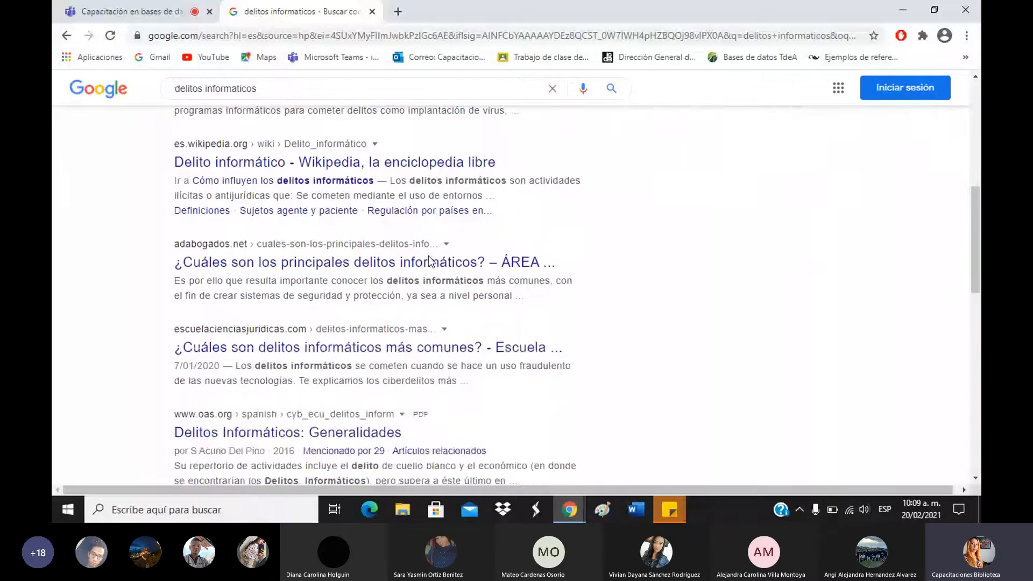
scroll(390, 283, up, 2)
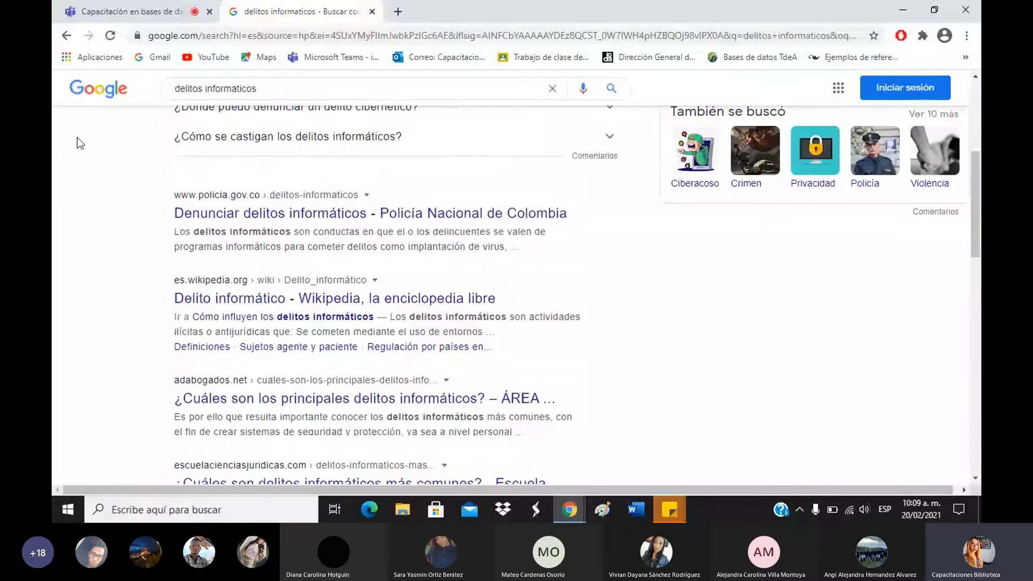
click(299, 295)
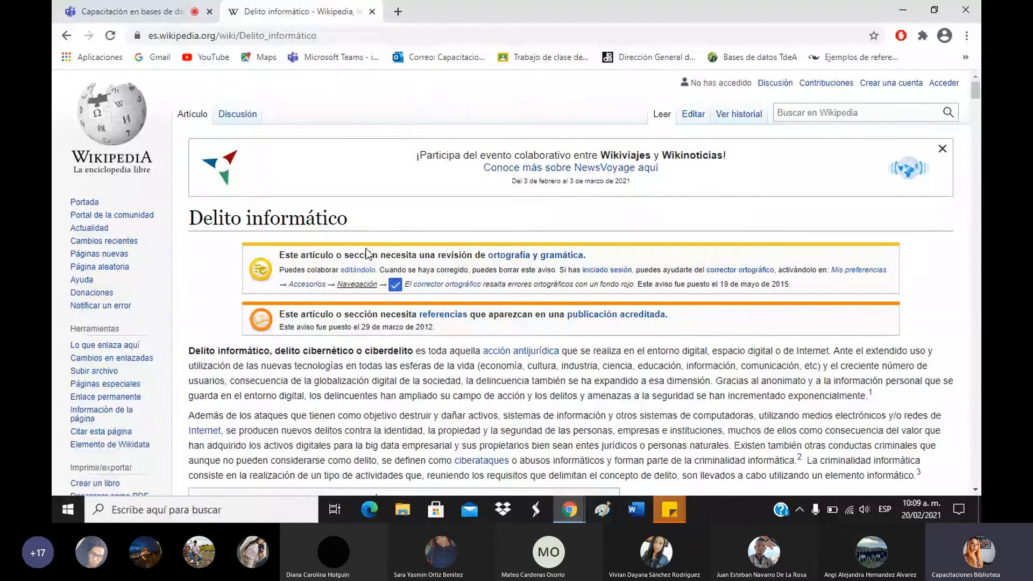
Select the full 'Delito informático' heading at the top of the Wikipedia article.
drag(370, 235, 150, 240)
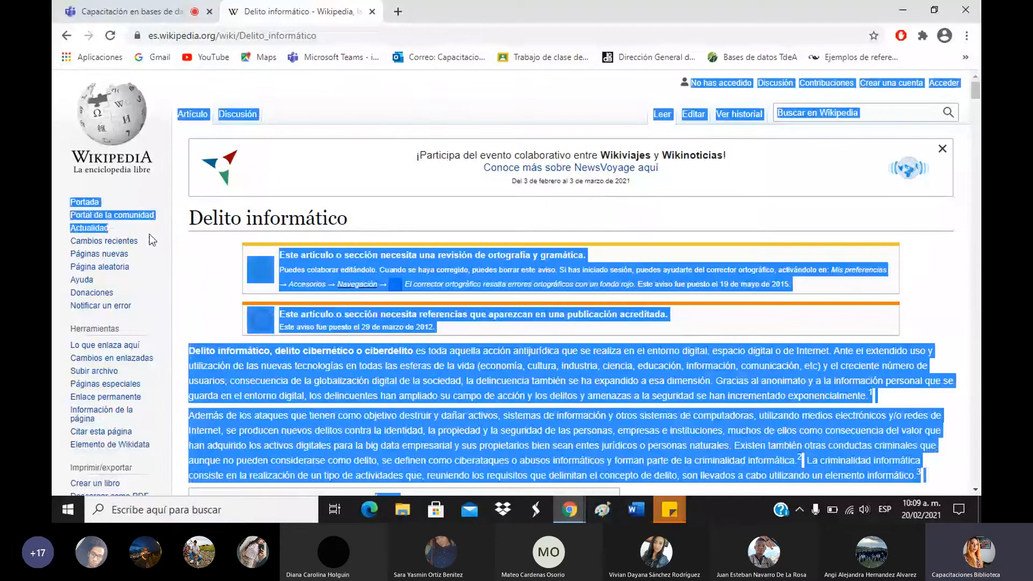
drag(347, 219, 188, 217)
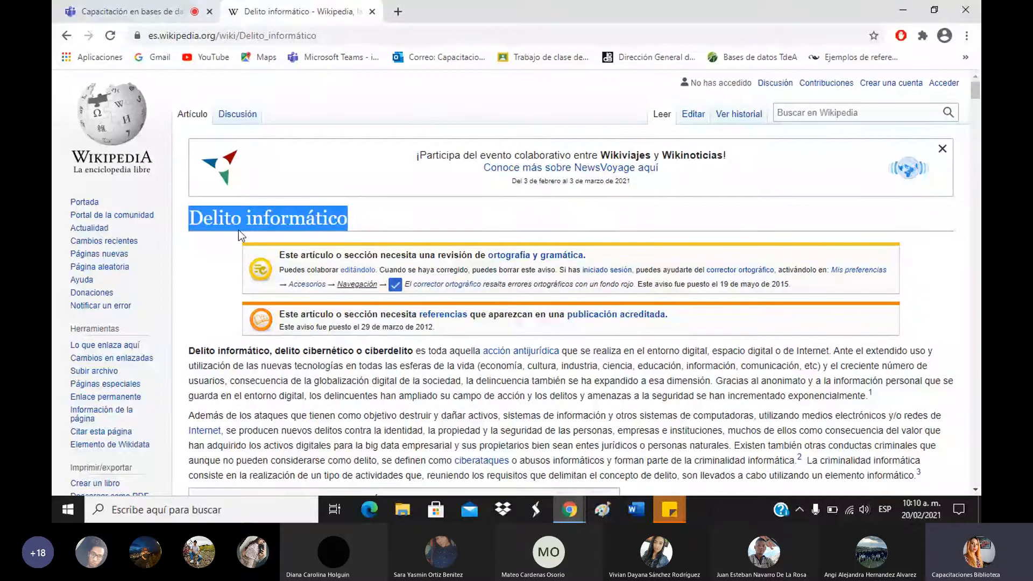
drag(204, 221, 360, 232)
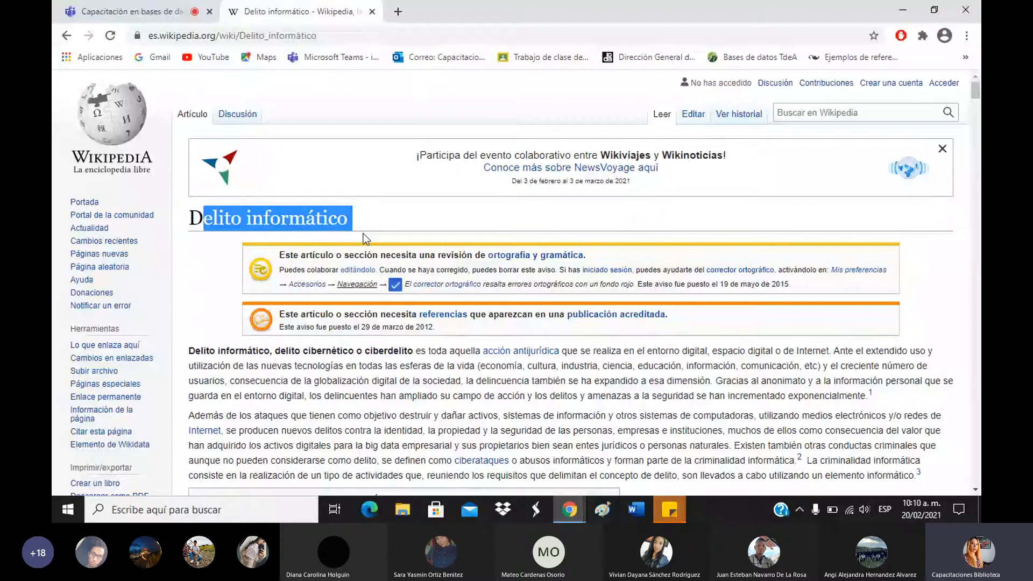
click(295, 36)
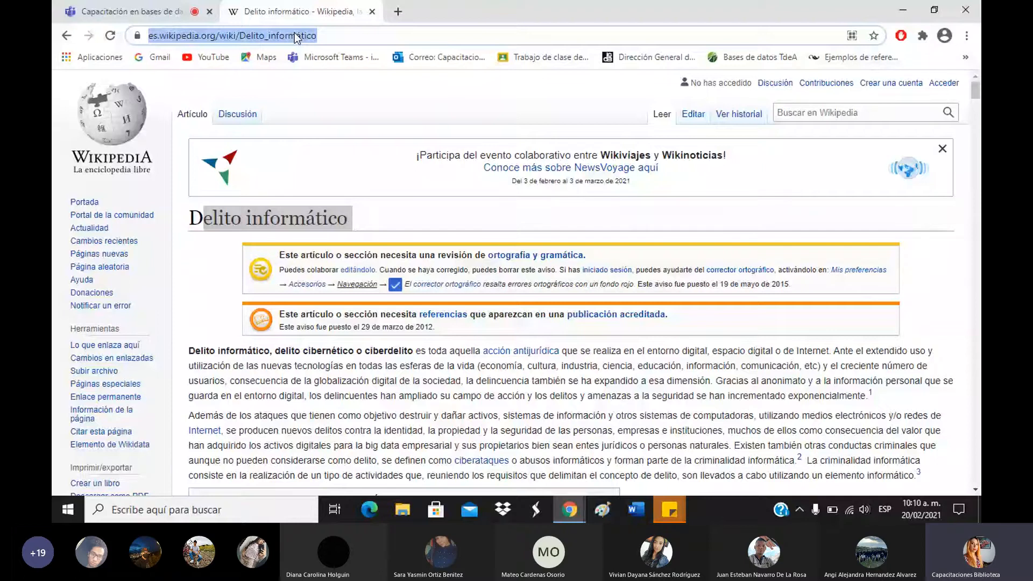
click(370, 223)
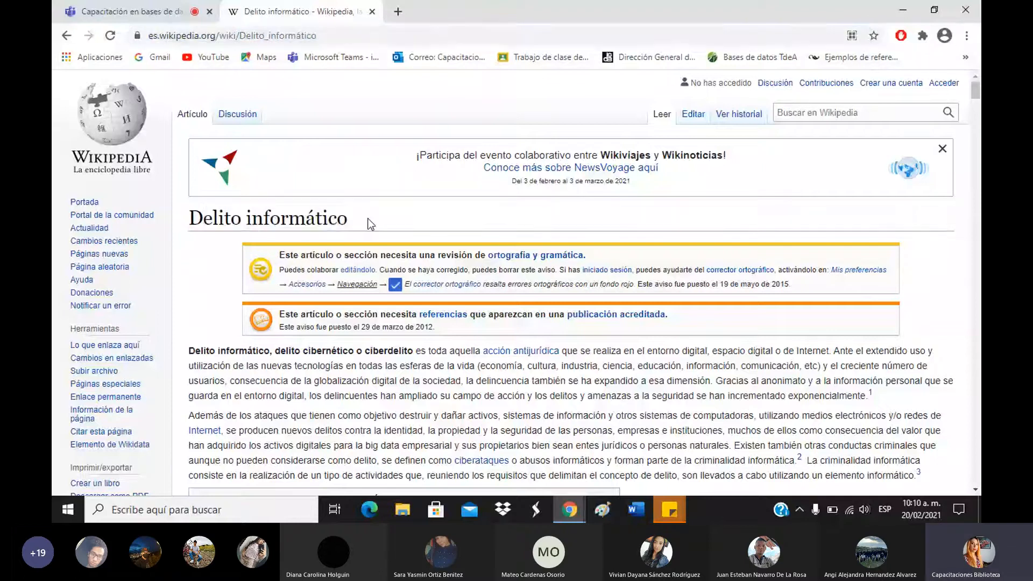
triple_click(343, 219)
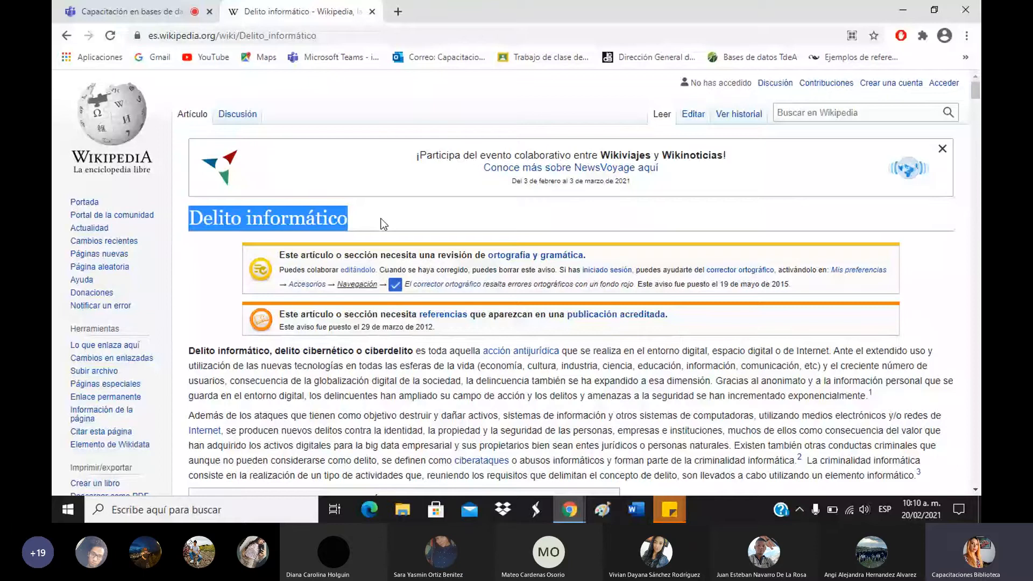
scroll(523, 243, down, 15)
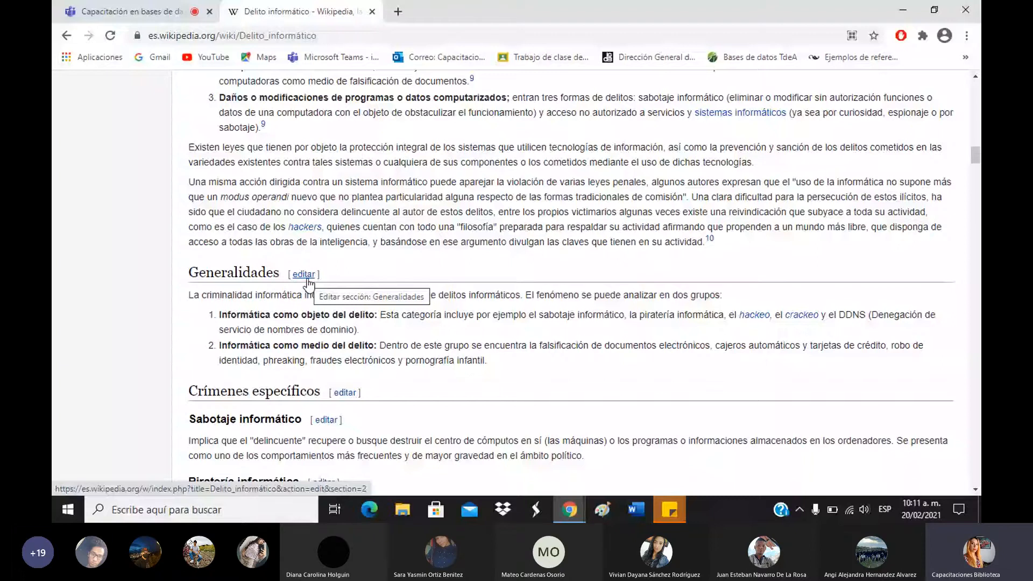
scroll(885, 156, down, 8)
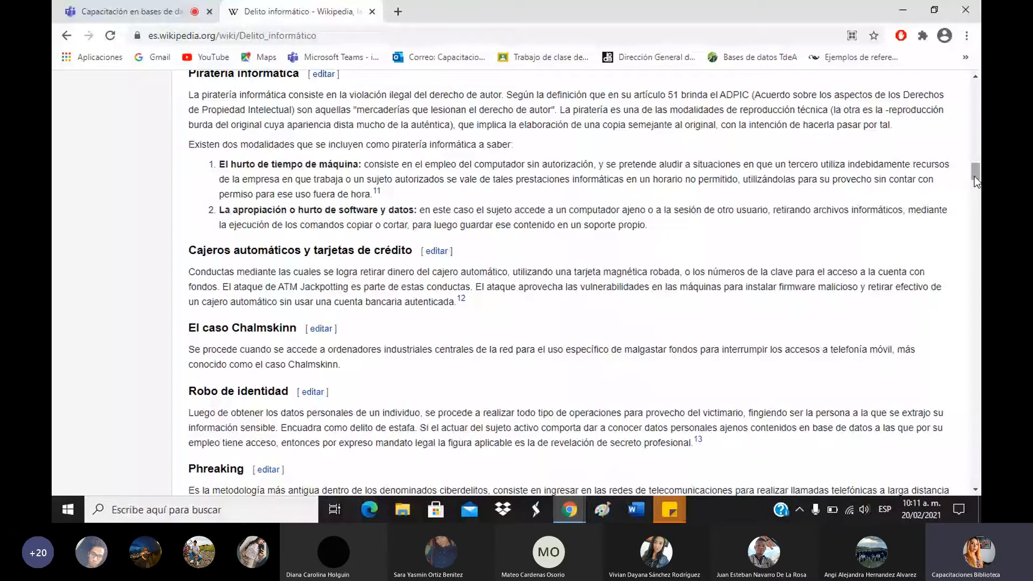
drag(977, 182, 976, 478)
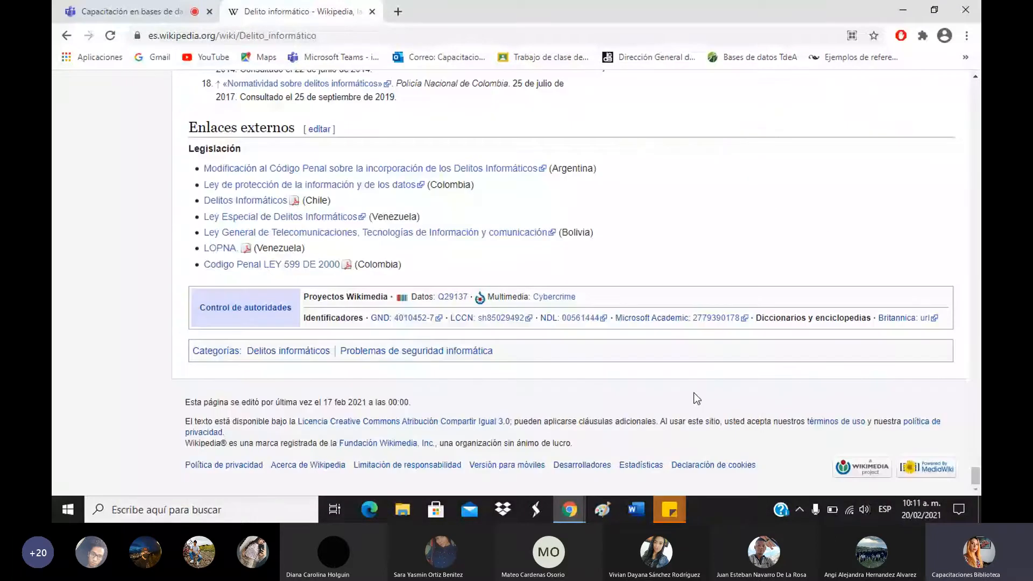
scroll(696, 399, up, 2)
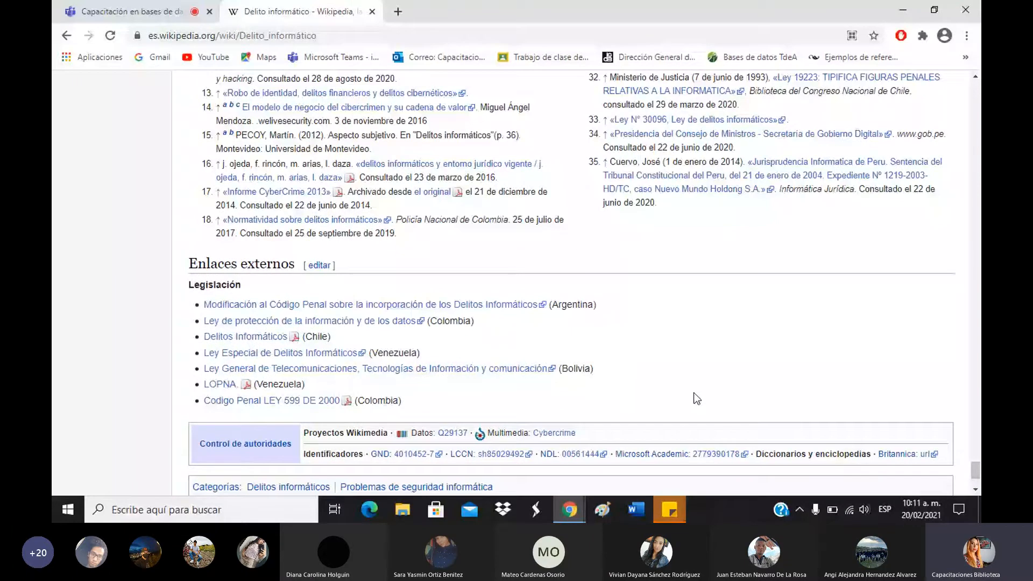
scroll(697, 398, up, 1)
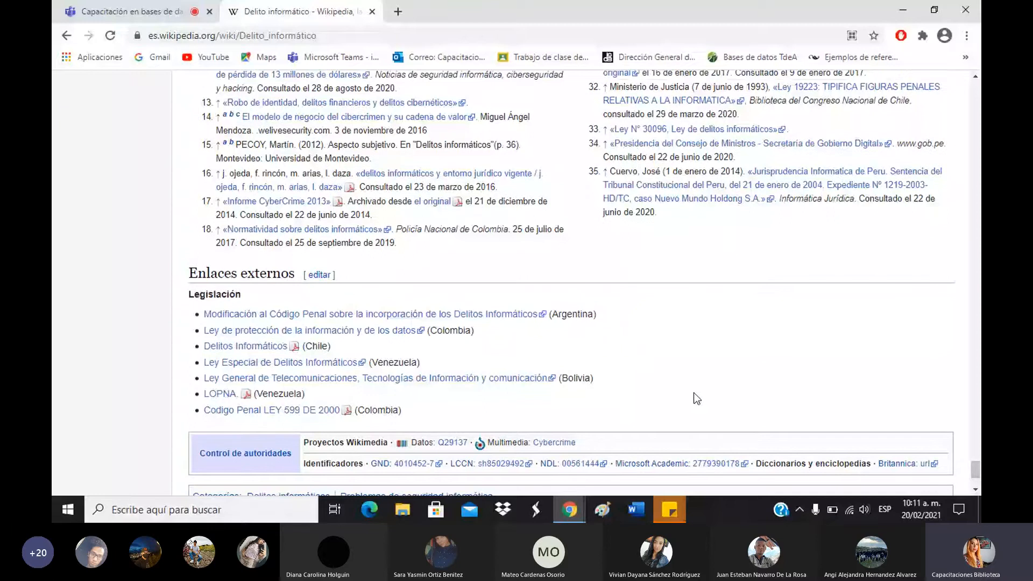
scroll(697, 398, up, 10)
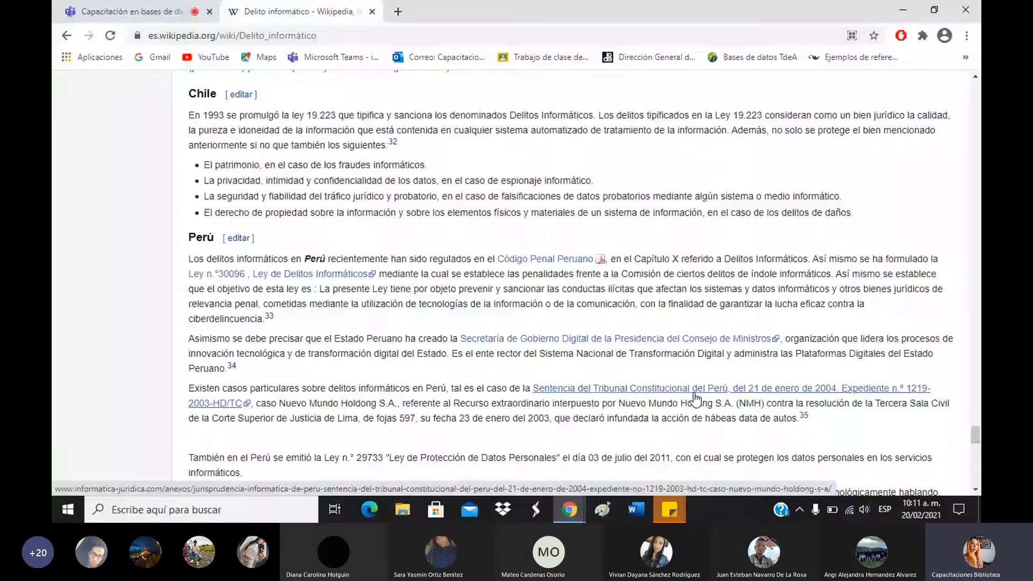
Scroll to the article footer and highlight the last-edited date, 17 feb 2021.
scroll(696, 398, down, 5)
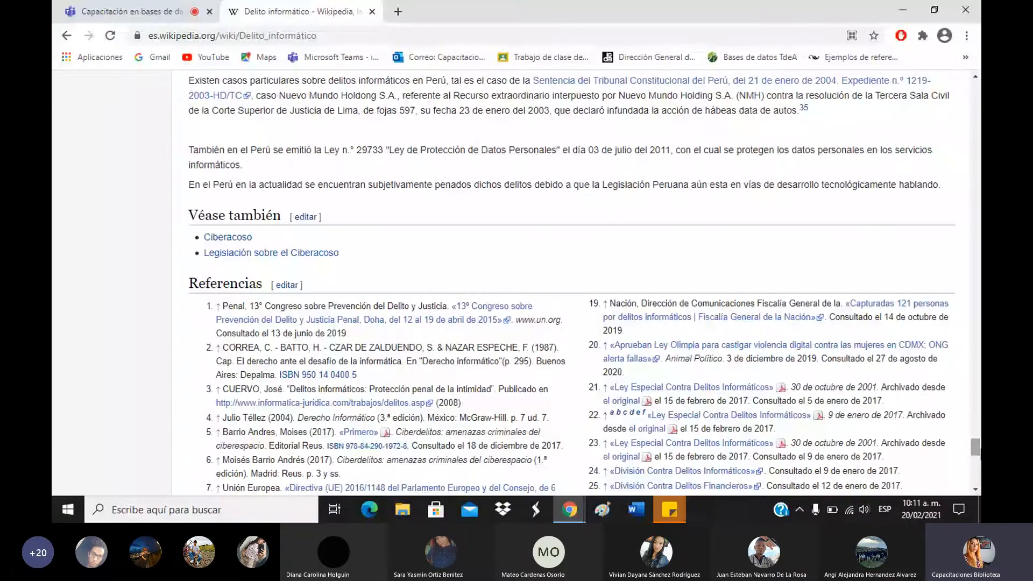
scroll(316, 399, down, 10)
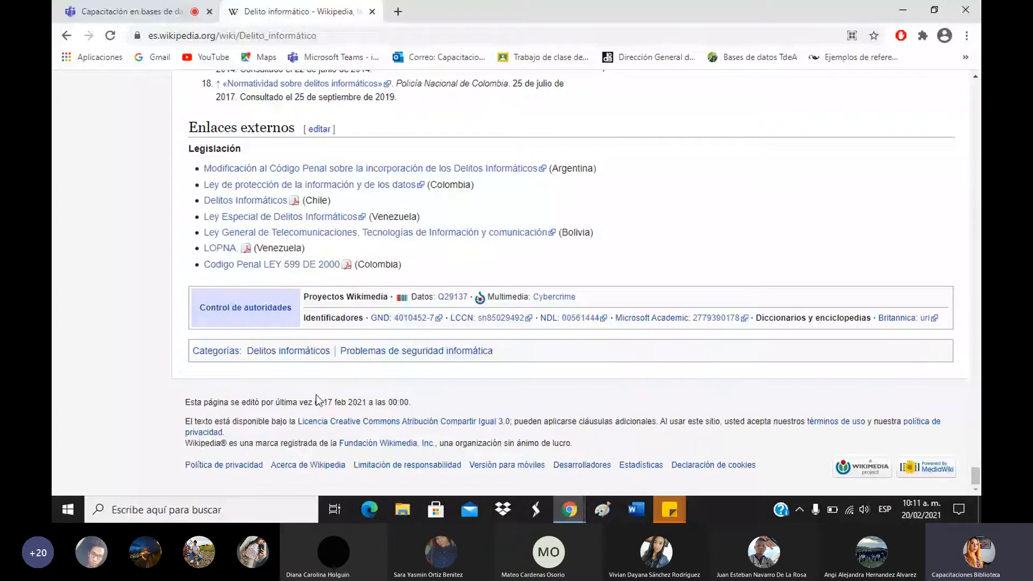
drag(317, 403, 369, 403)
scroll(813, 336, up, 15)
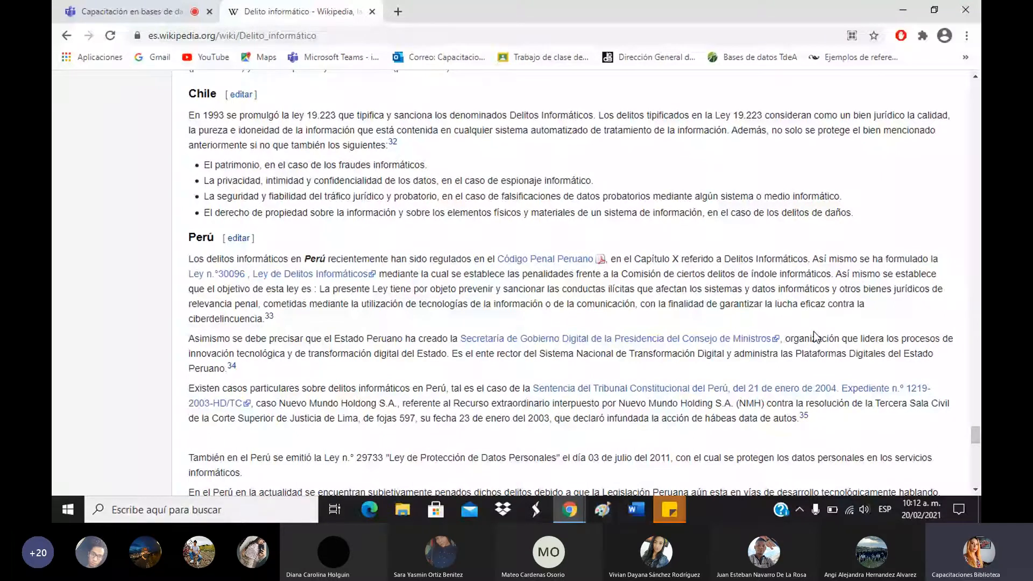
scroll(548, 341, down, 2)
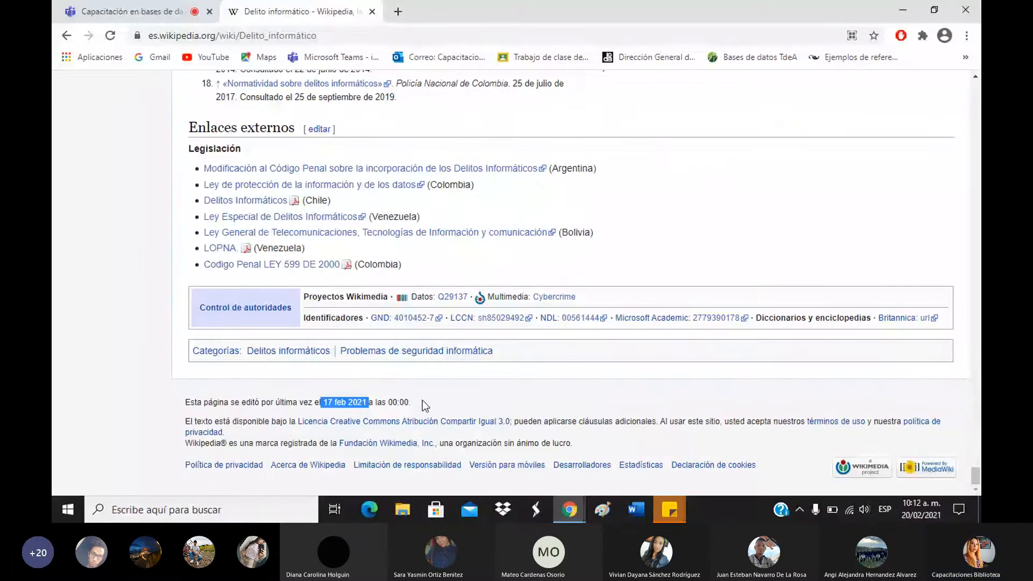
scroll(635, 221, up, 4)
scroll(636, 225, up, 1)
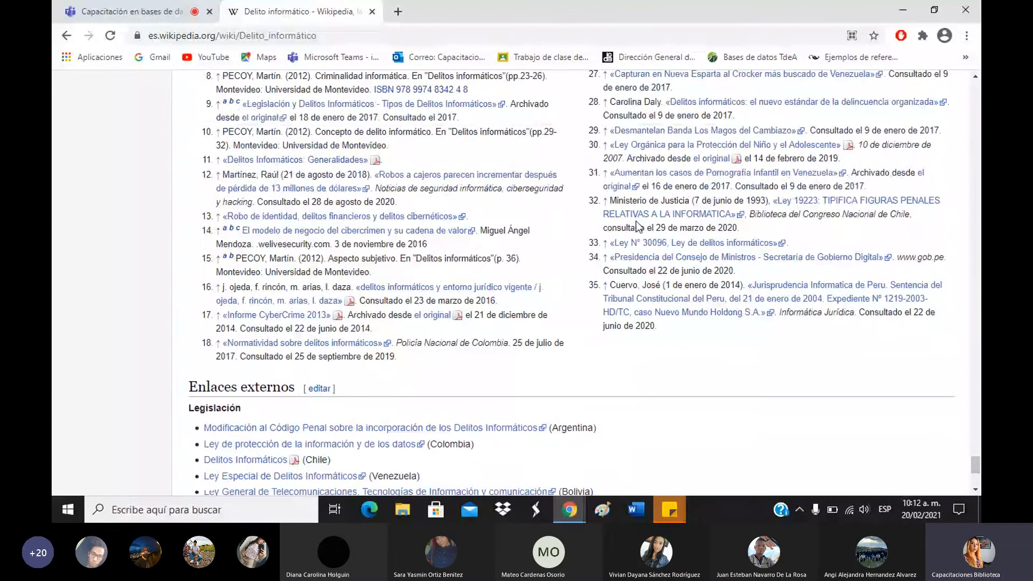
scroll(638, 225, up, 7)
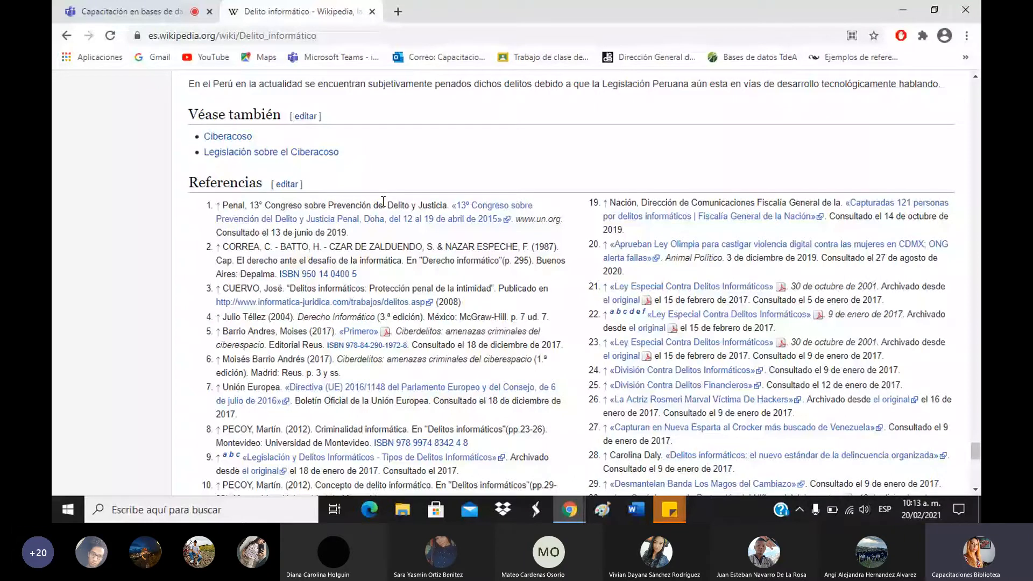
Review the Referencias section, then go back to the Google results for 'delitos informaticos'.
scroll(618, 210, up, 3)
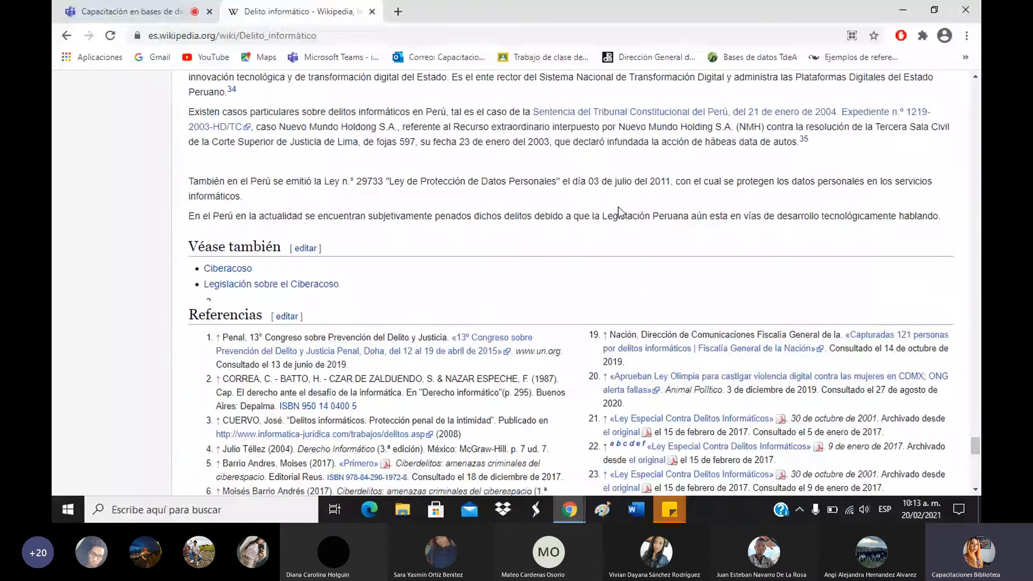
scroll(618, 206, down, 4)
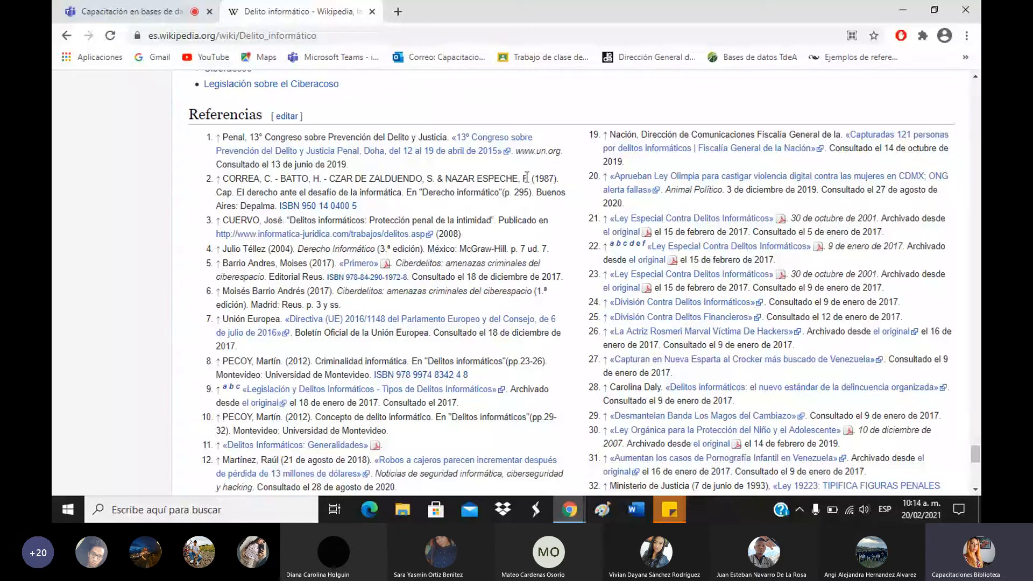
scroll(887, 208, up, 4)
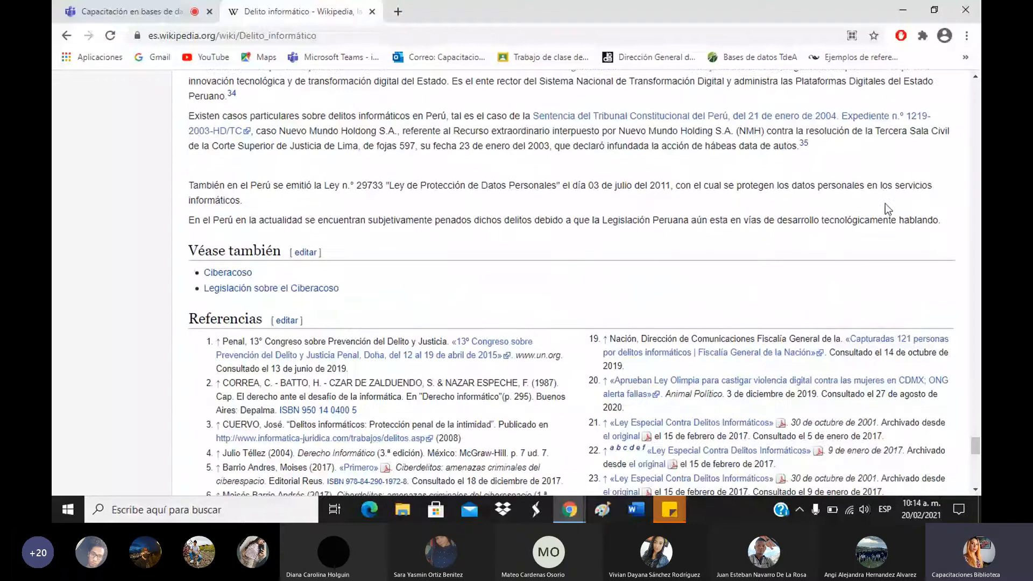
scroll(886, 209, up, 1)
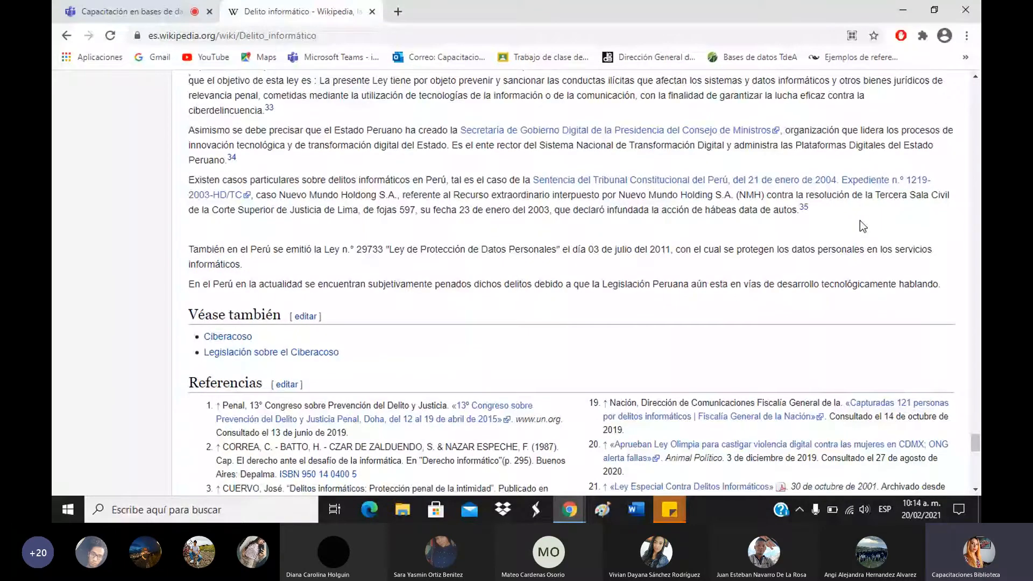
scroll(859, 226, down, 2)
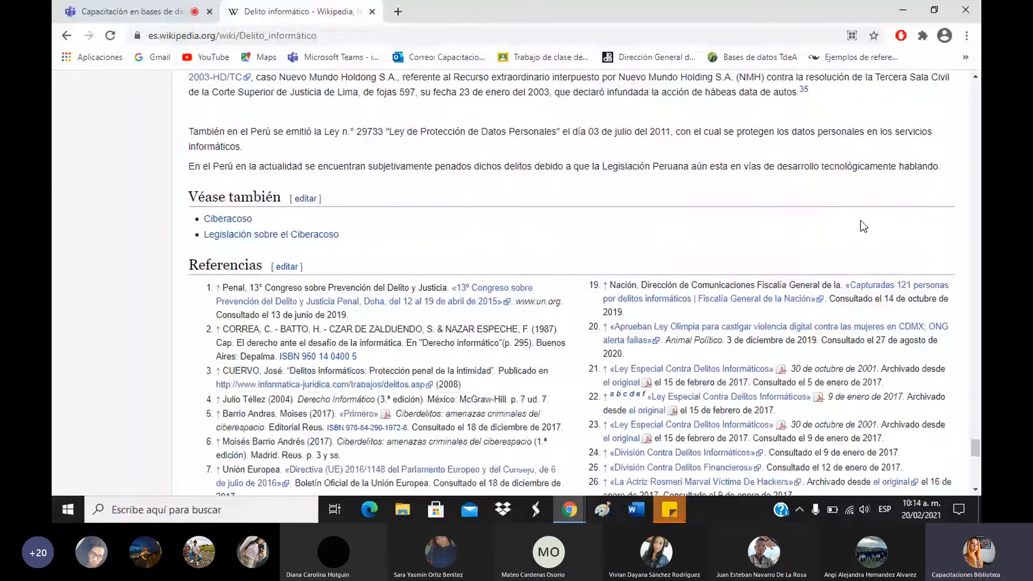
scroll(860, 220, down, 3)
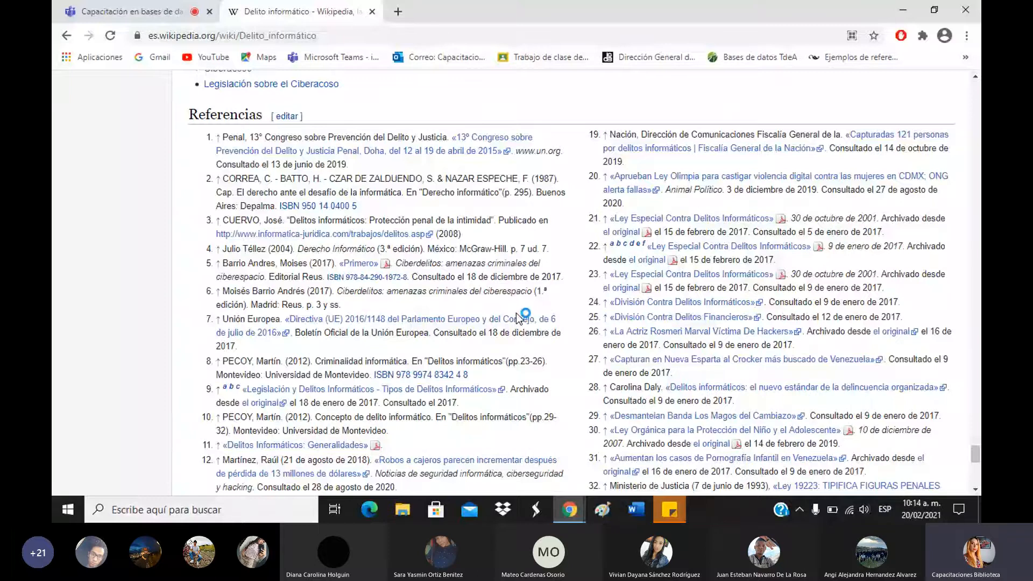
scroll(688, 242, down, 3)
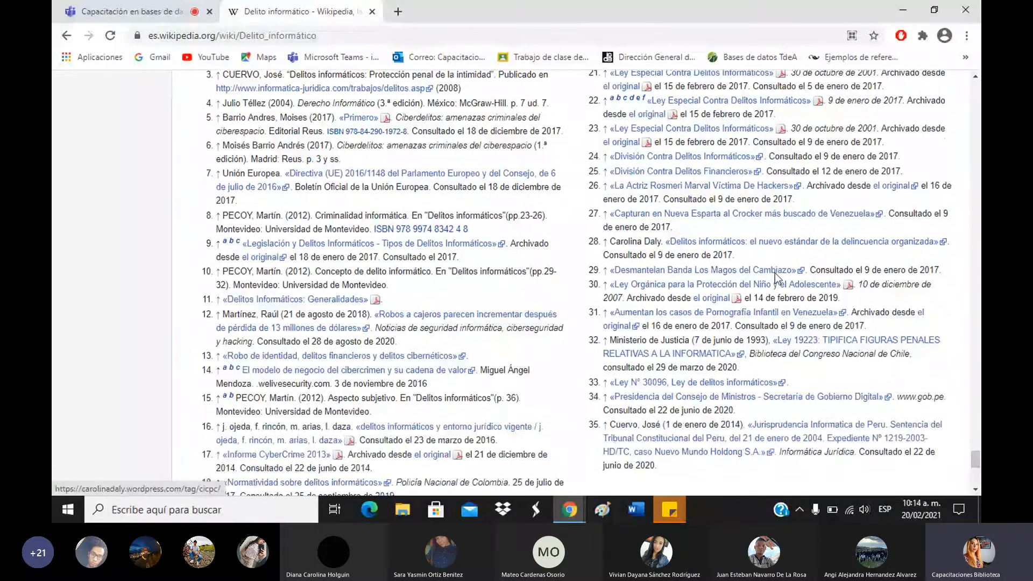
scroll(775, 273, down, 3)
scroll(385, 325, up, 4)
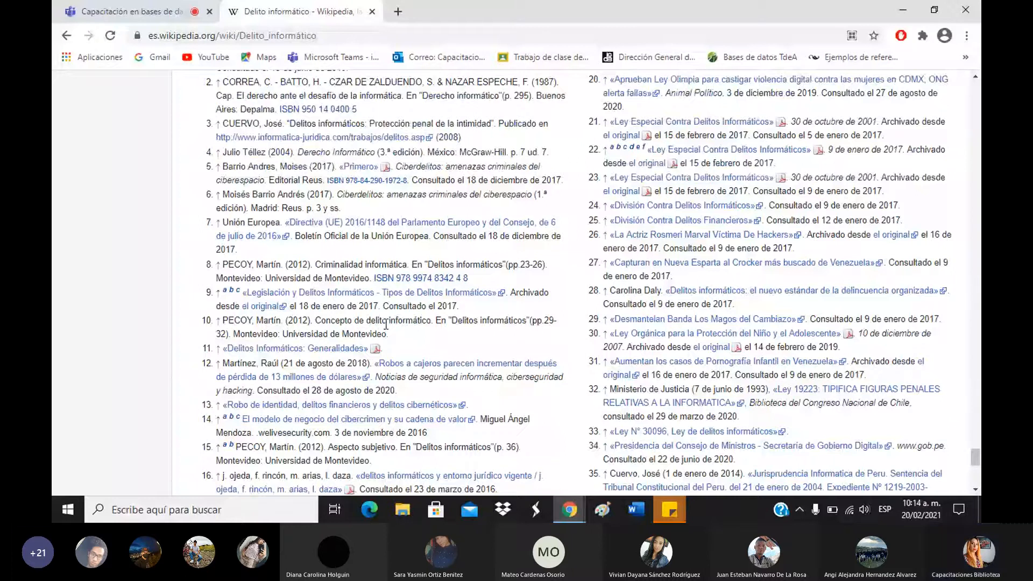
scroll(386, 325, up, 3)
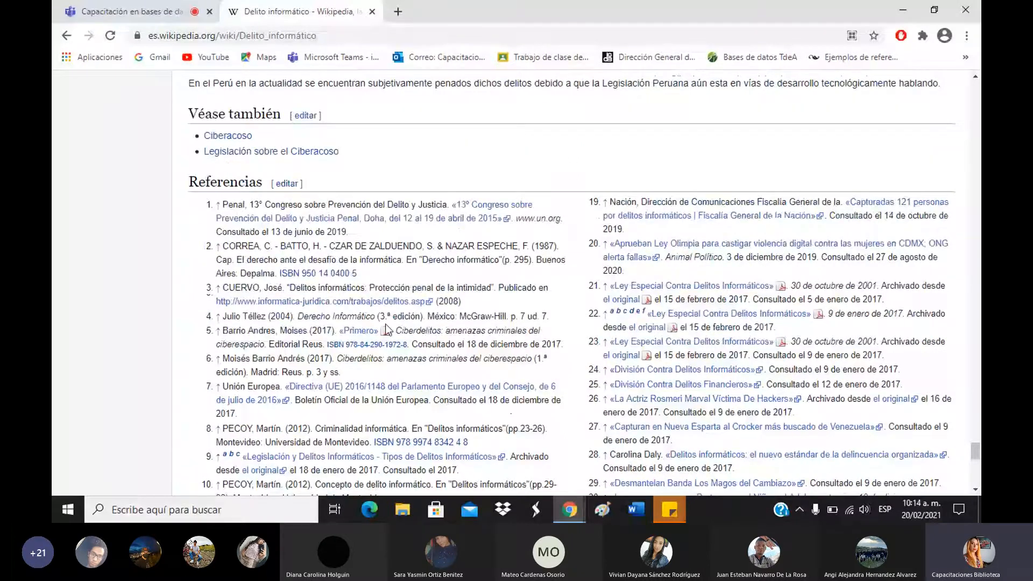
click(65, 37)
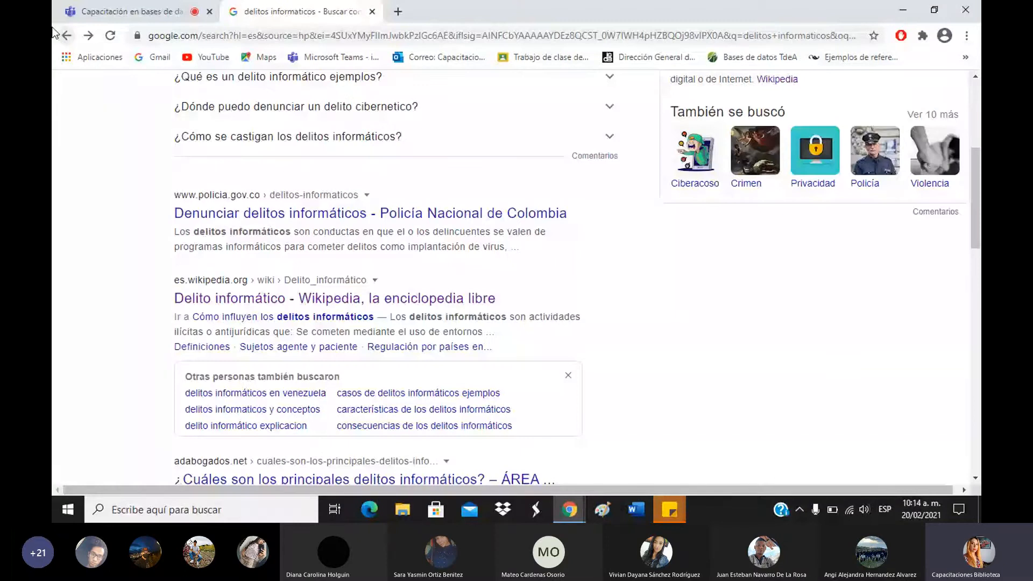
scroll(380, 199, up, 5)
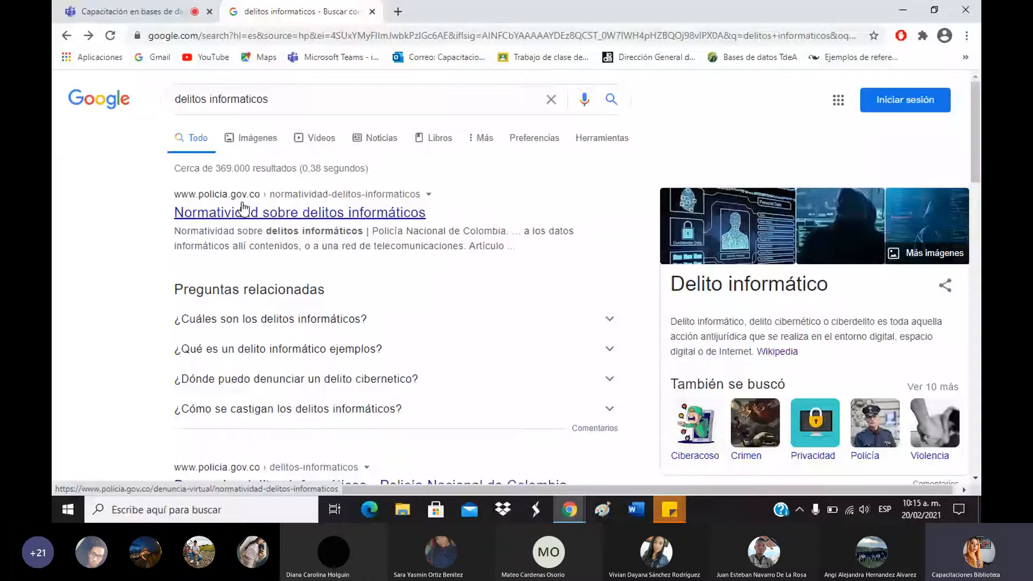
scroll(579, 272, down, 3)
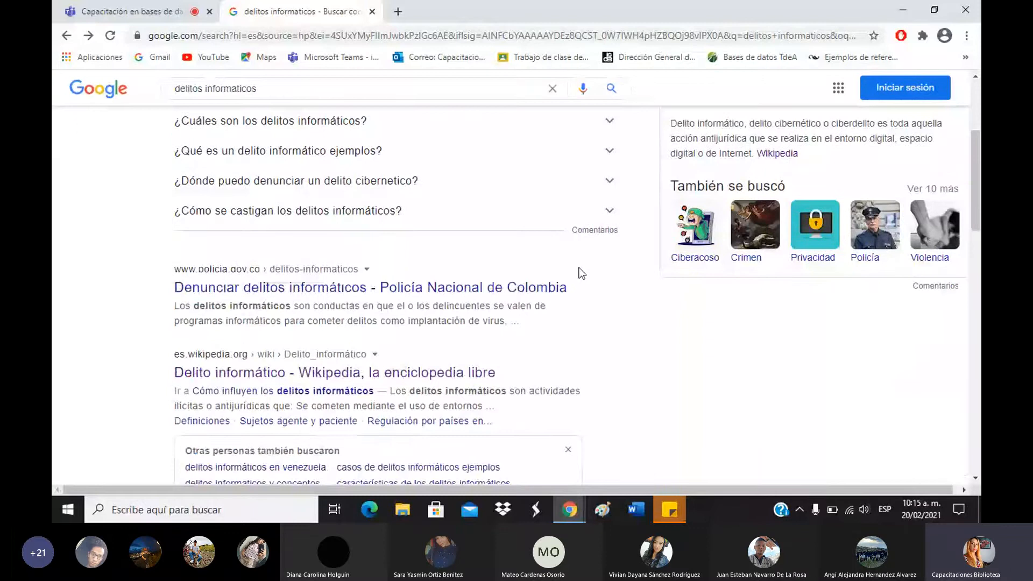
scroll(494, 243, down, 10)
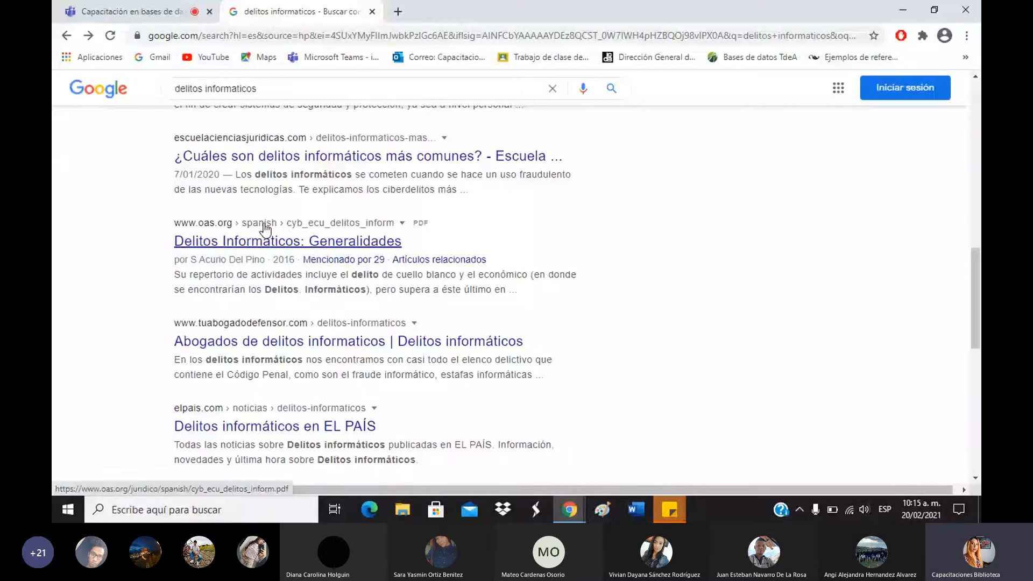
scroll(255, 244, down, 1)
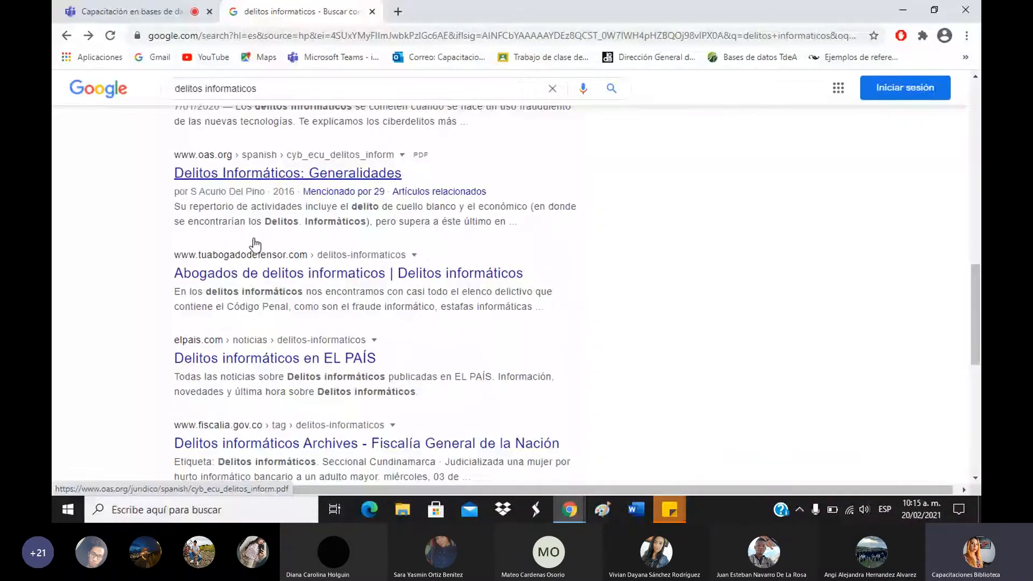
scroll(255, 244, down, 4)
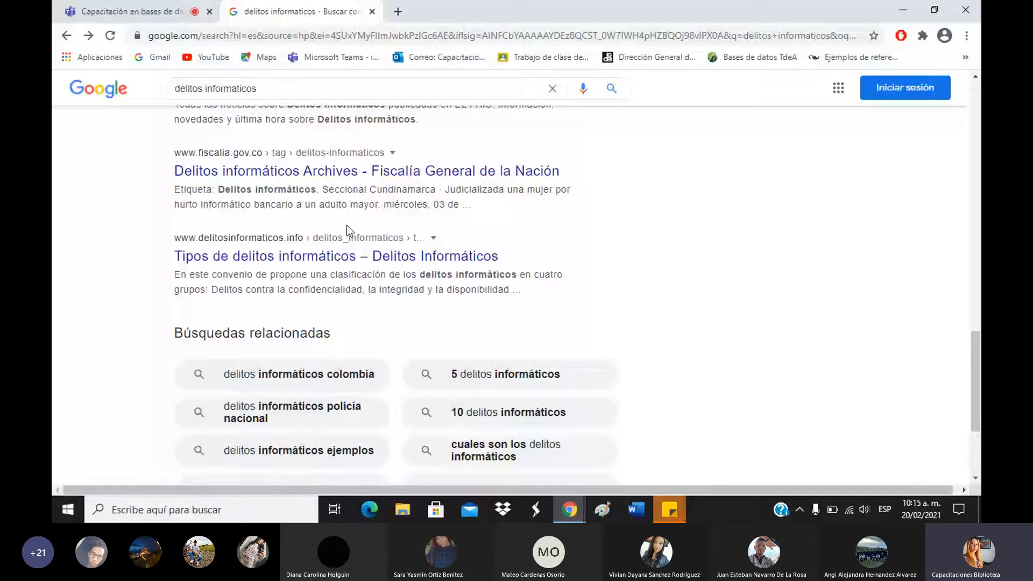
scroll(801, 223, down, 3)
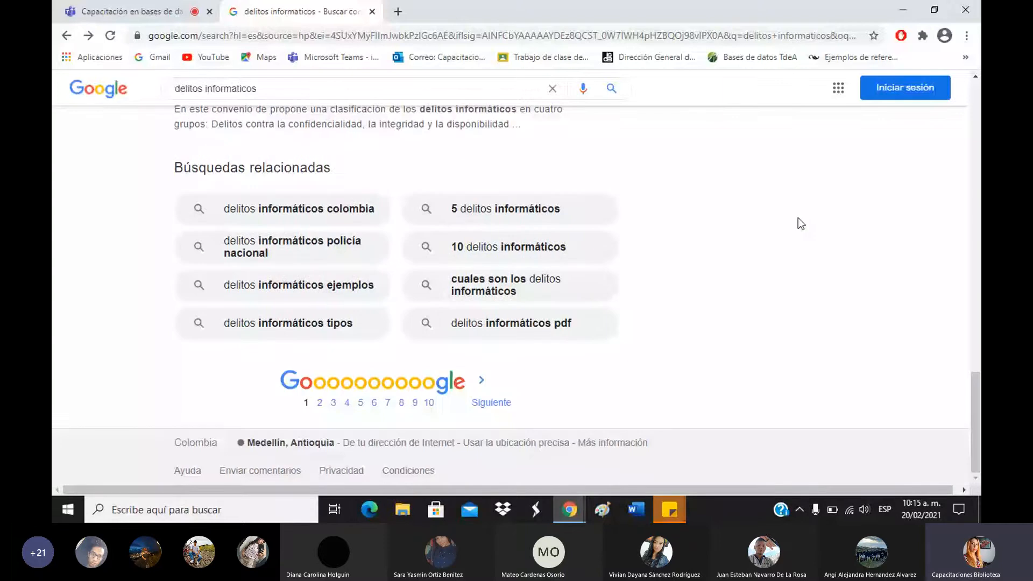
drag(977, 411, 980, 259)
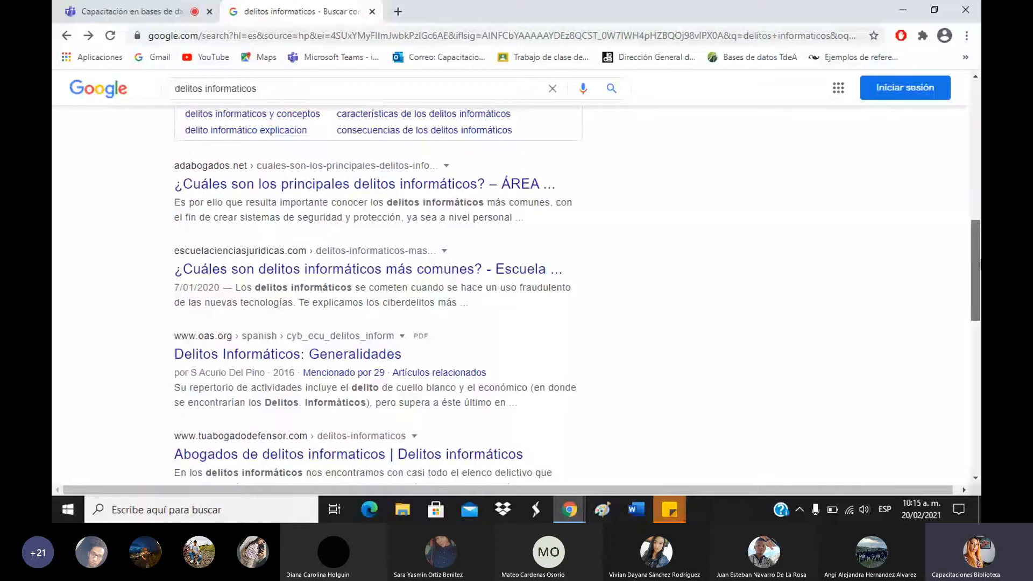
drag(980, 264, 975, 122)
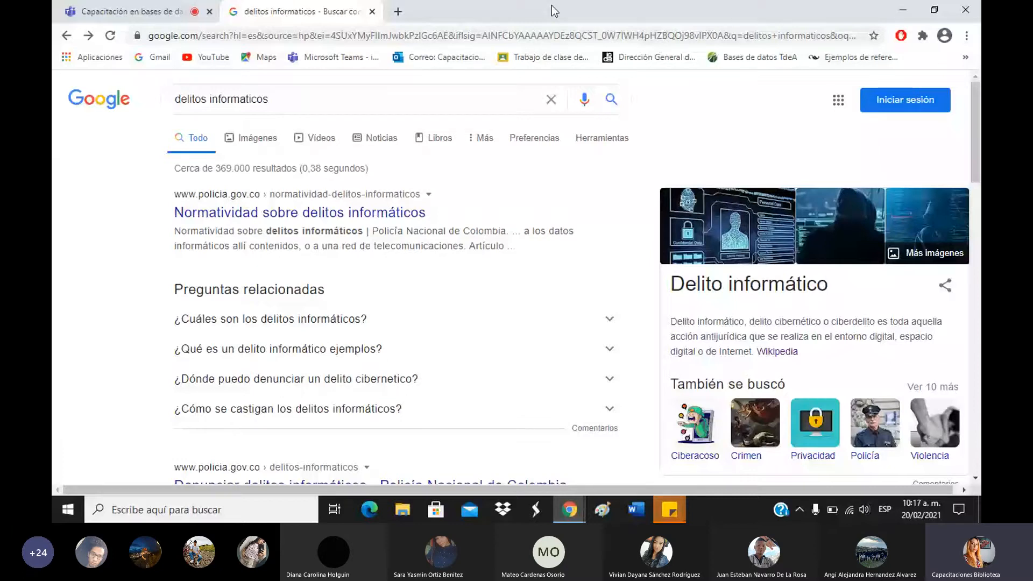
Reach Google Académico from a new tab's 'google academico' suggestion and search 'delitos informáticos'.
click(399, 12)
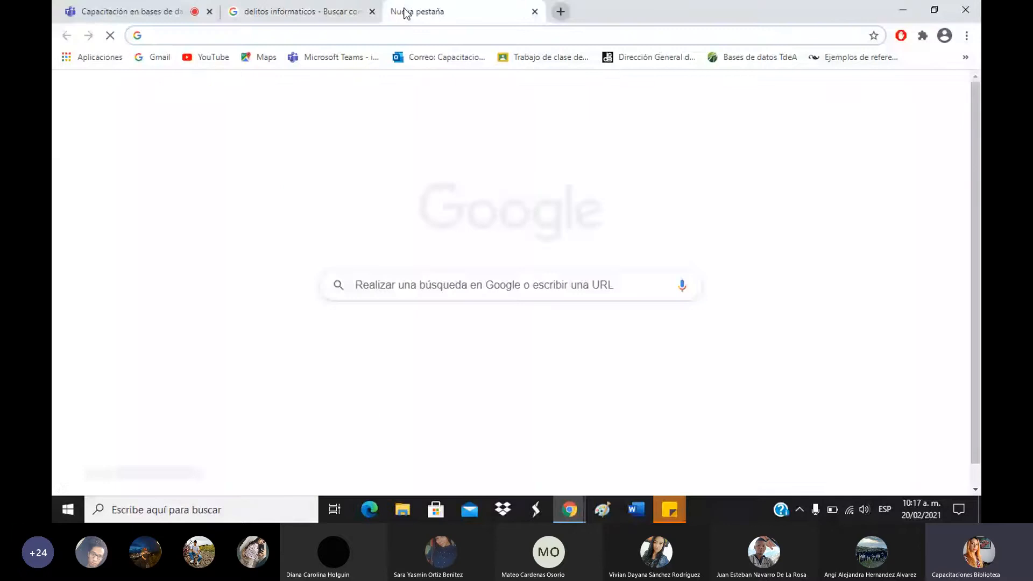
text(google)
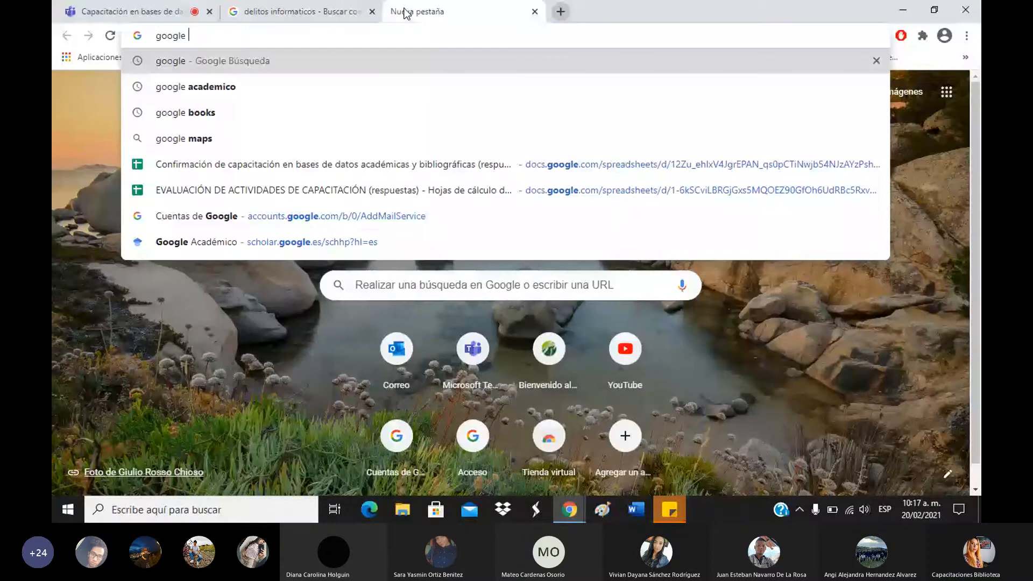
key(Down)
key(Return)
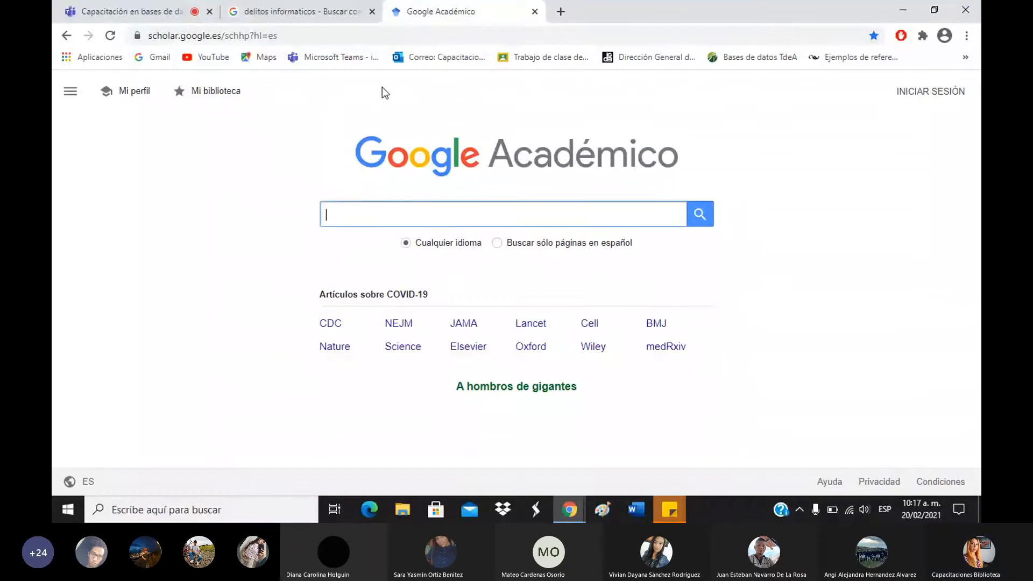
text(deli)
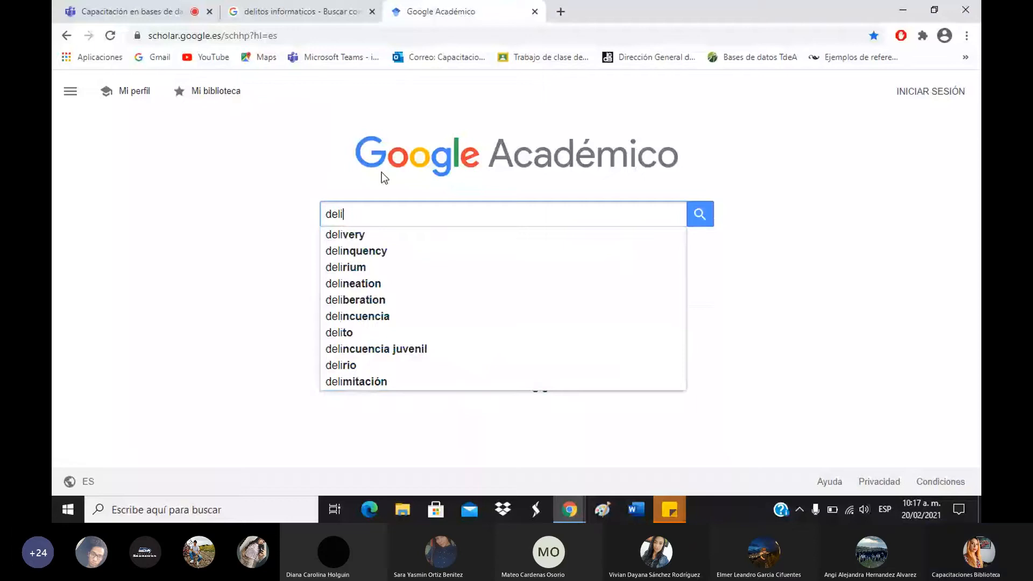
text(t)
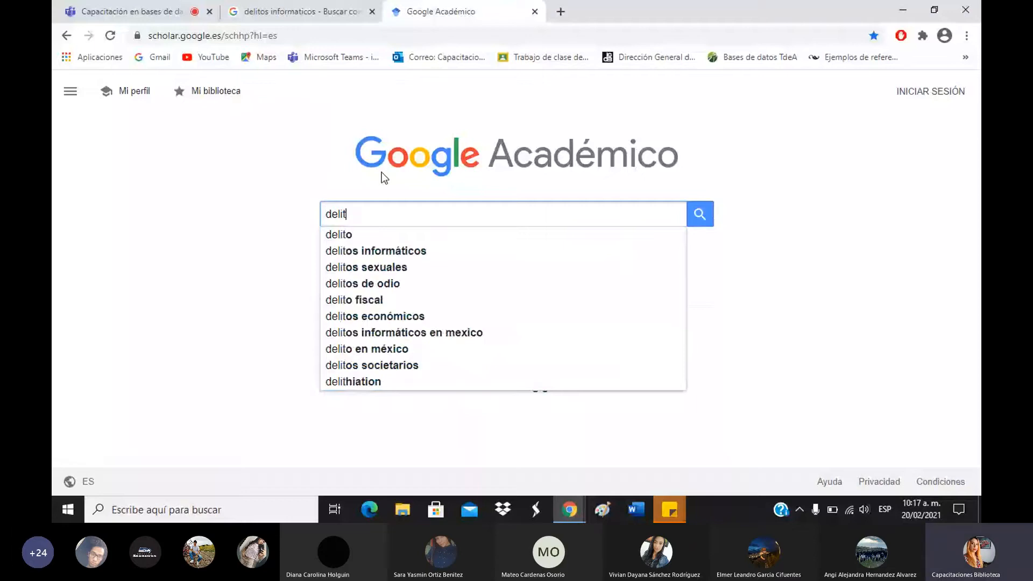
text(os informáticos)
key(Return)
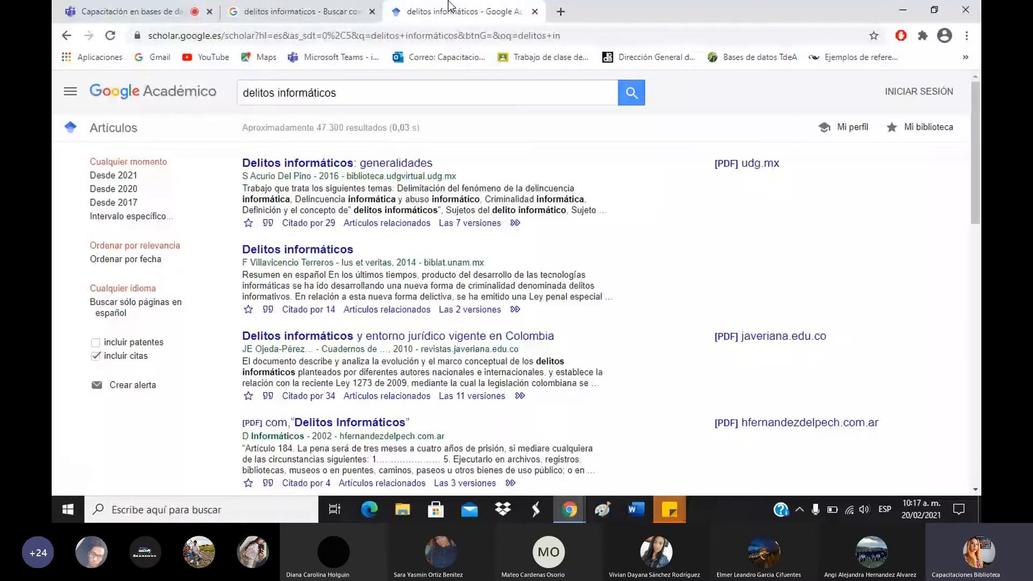
double_click(329, 128)
click(361, 127)
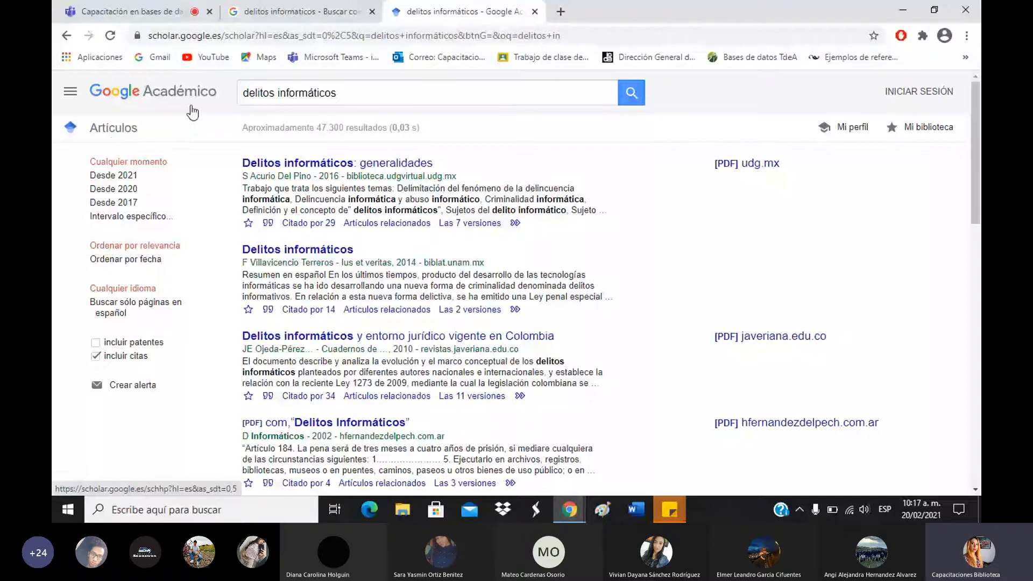
click(371, 11)
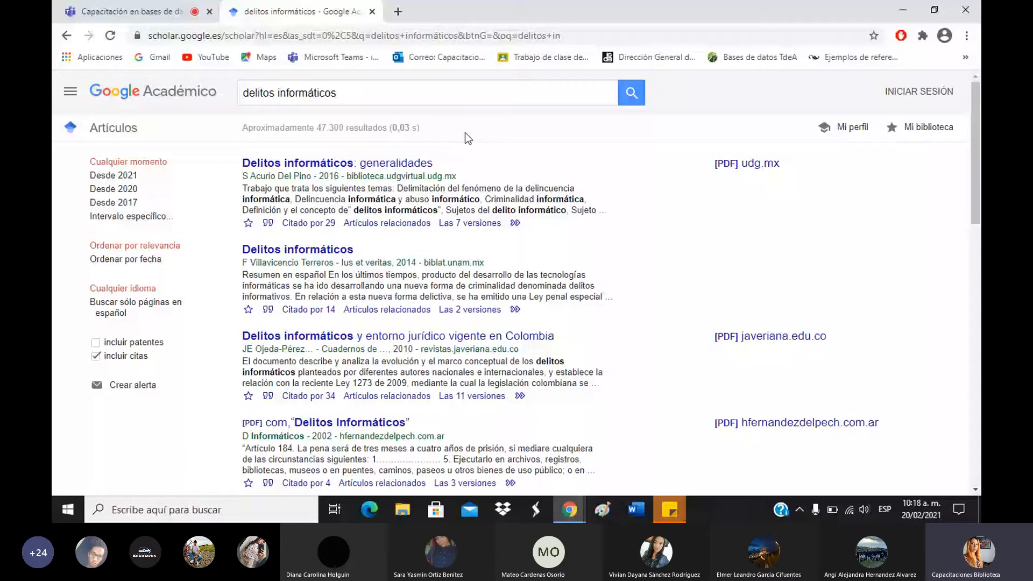
scroll(605, 219, down, 6)
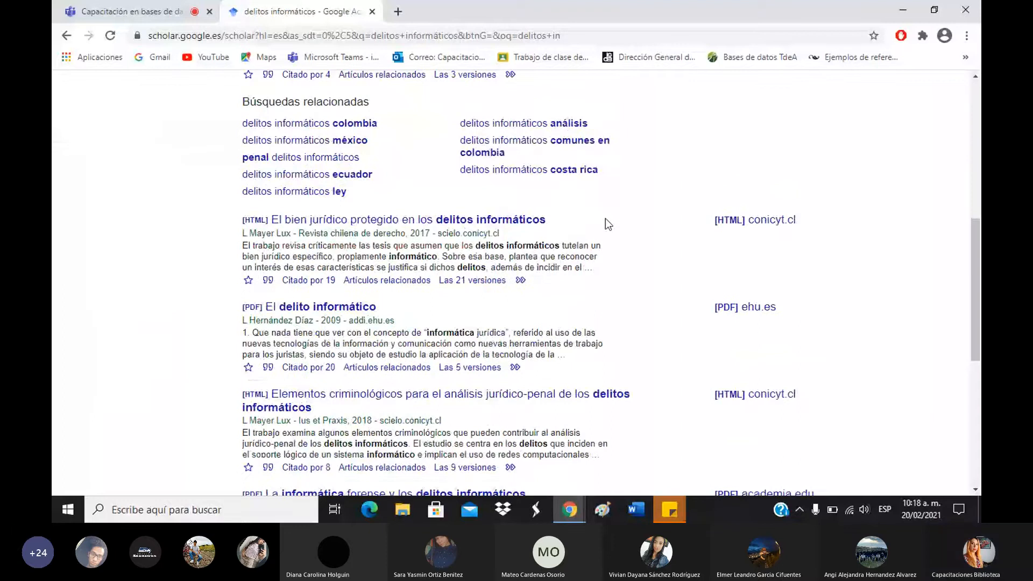
scroll(606, 219, down, 2)
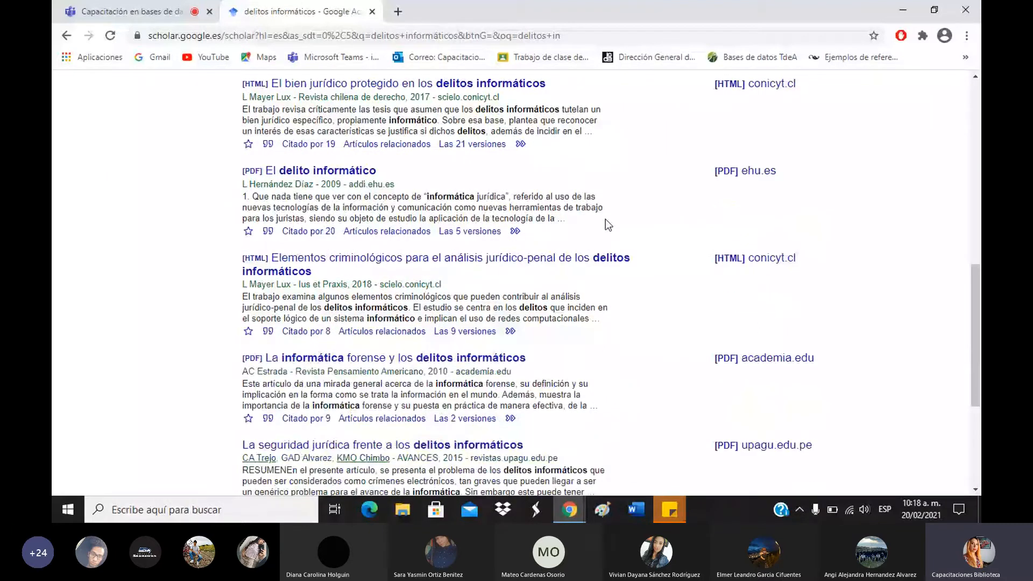
scroll(619, 242, up, 10)
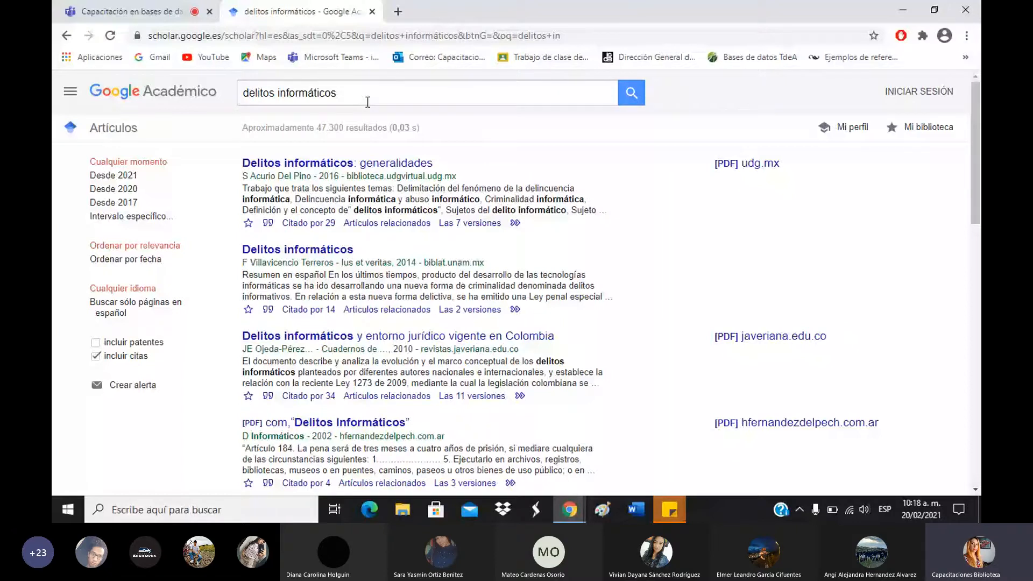
scroll(415, 242, down, 10)
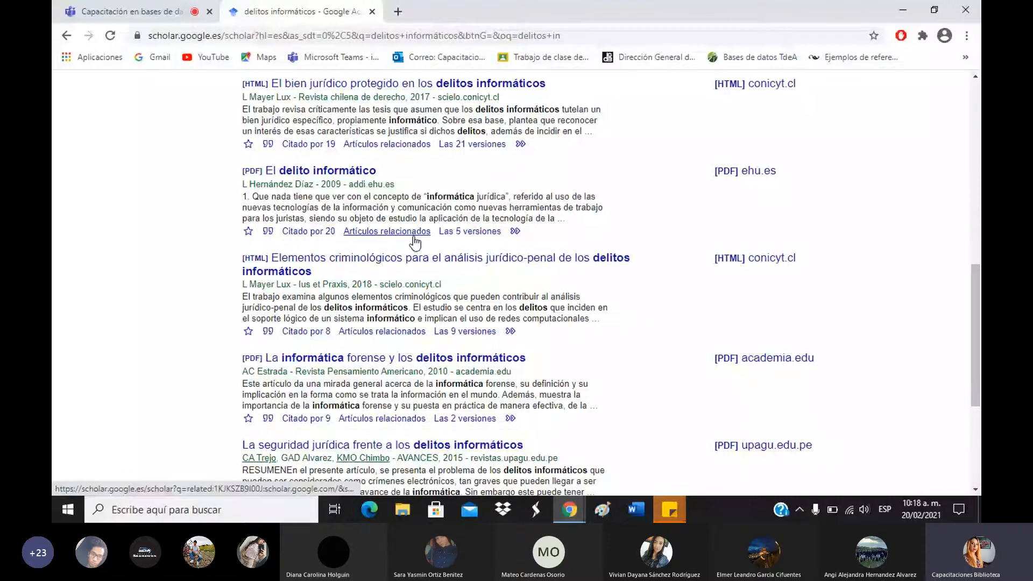
scroll(480, 167, up, 10)
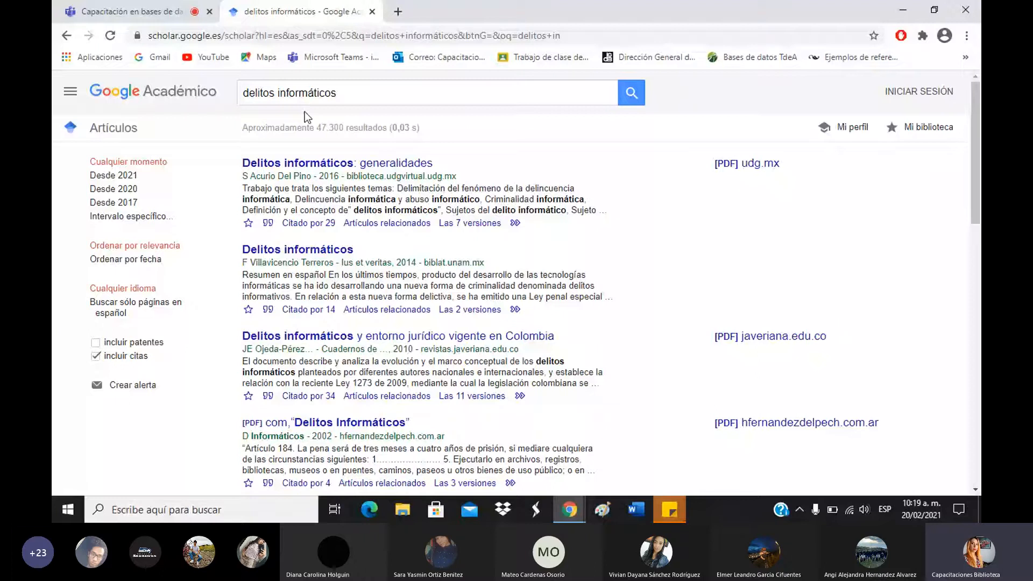
Put quotation marks around delitos informáticos and rerun the search, giving about 9.330 results.
click(360, 99)
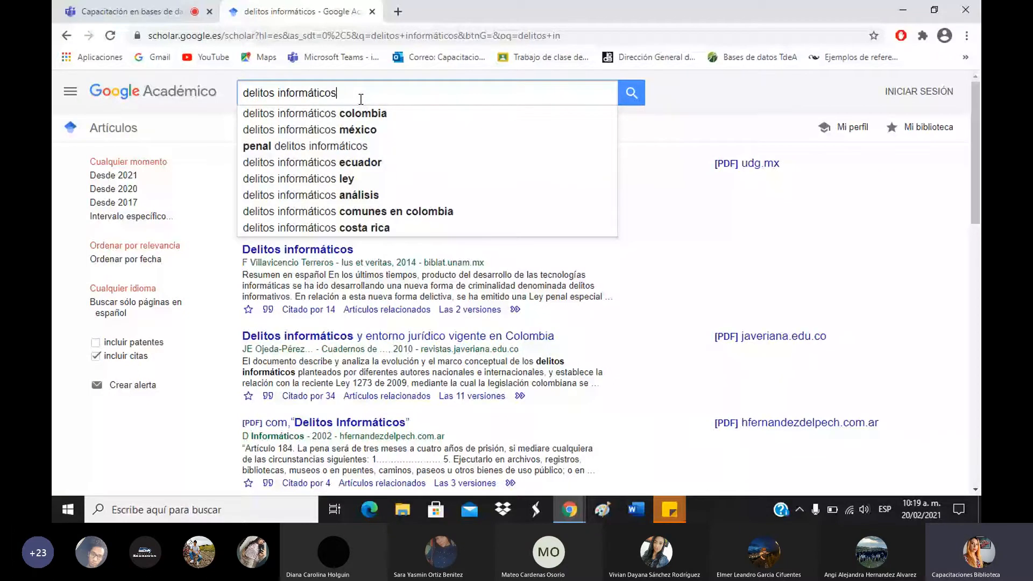
text(")
key(Home)
text(")
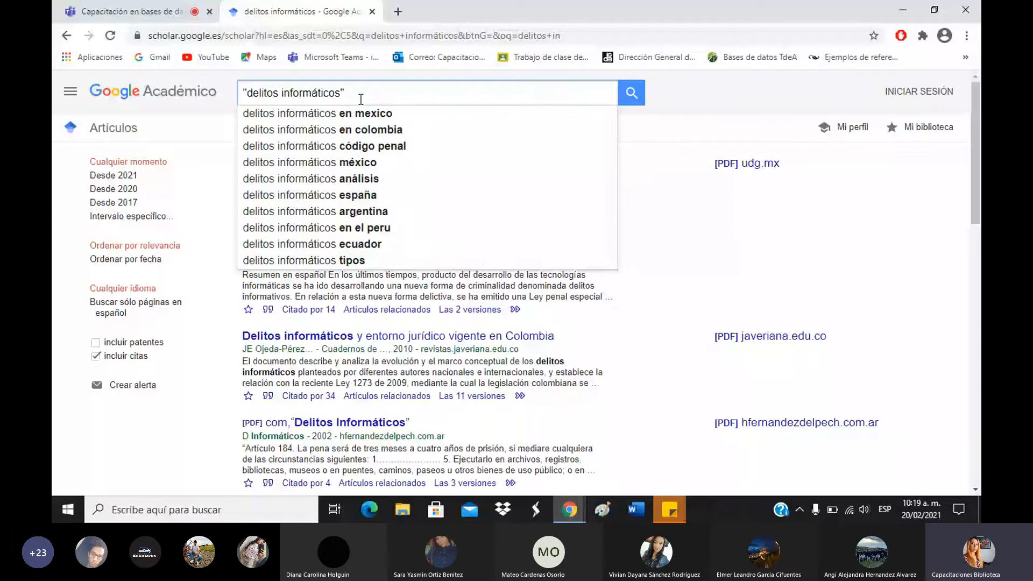
key(Return)
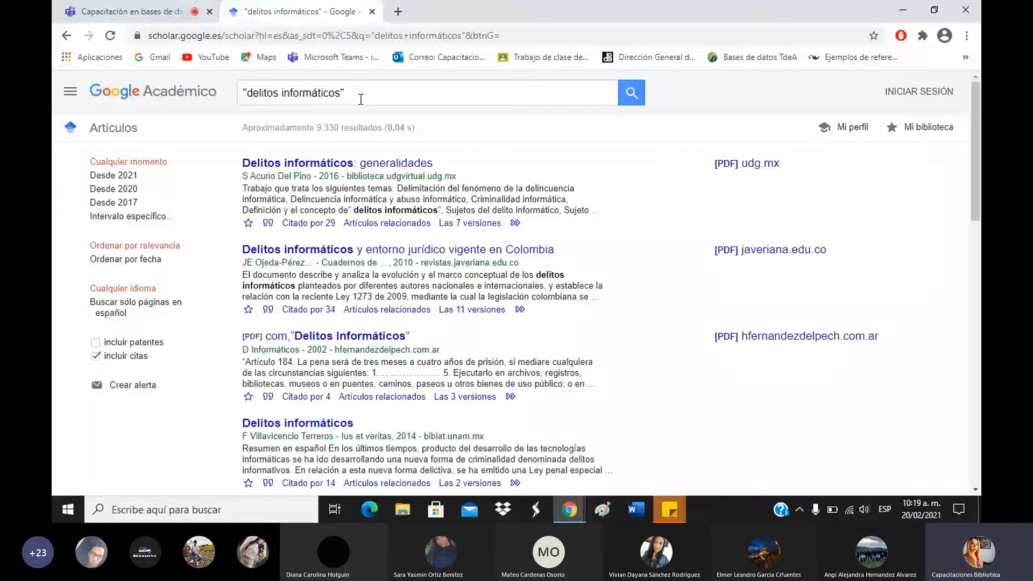
scroll(457, 156, down, 3)
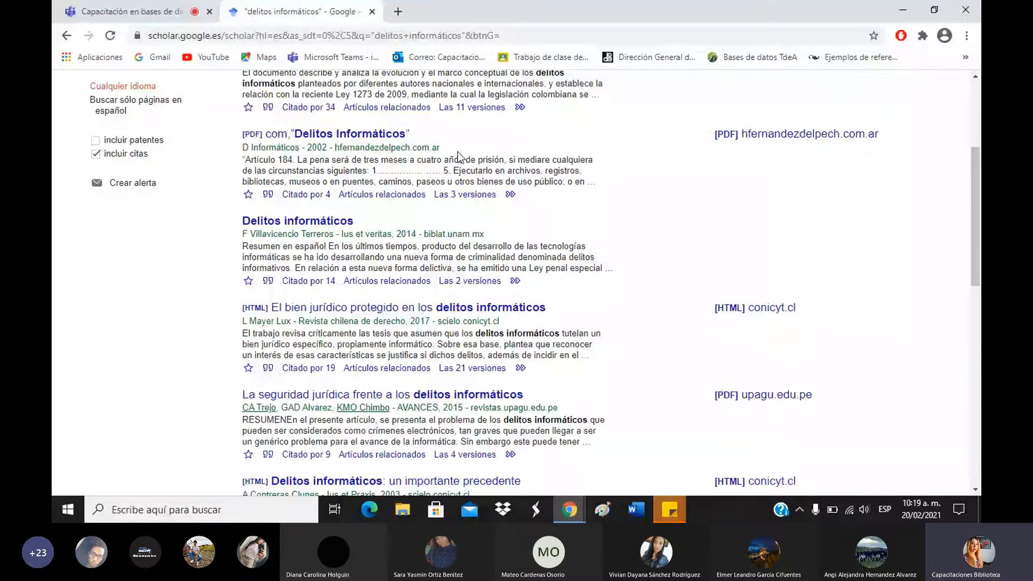
scroll(457, 156, down, 5)
drag(299, 352, 376, 364)
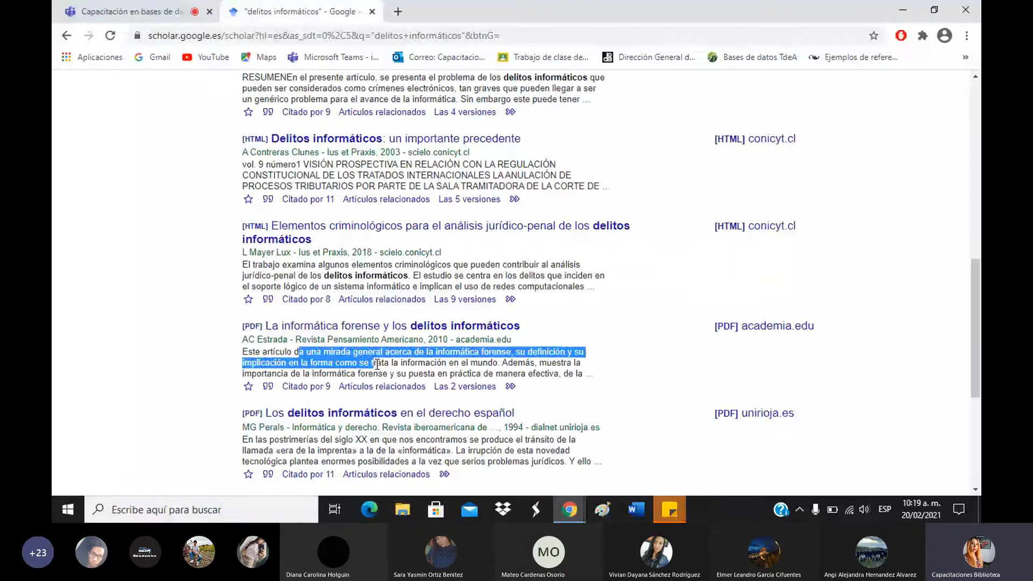
drag(376, 364, 406, 375)
scroll(565, 361, down, 4)
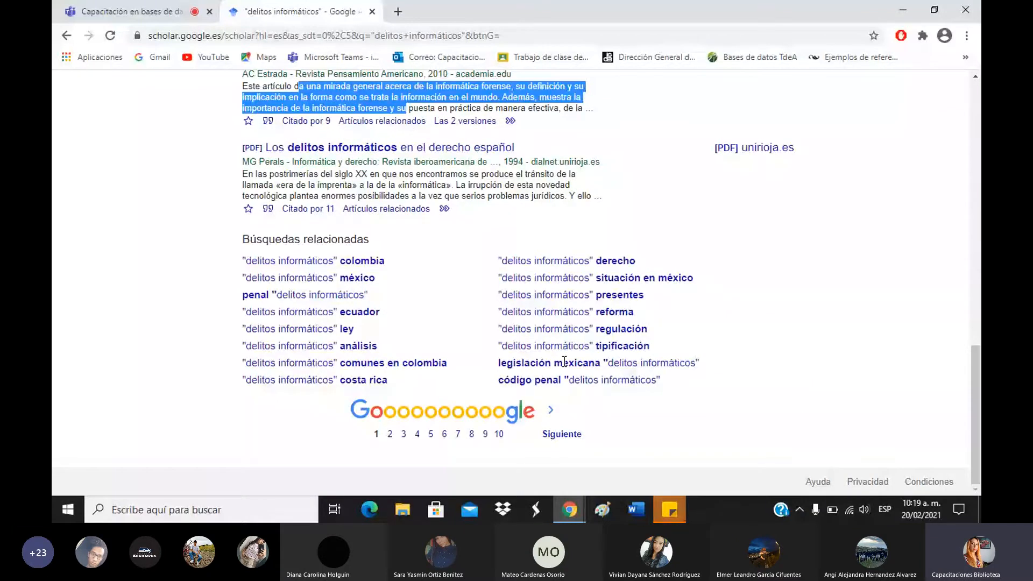
scroll(564, 362, up, 12)
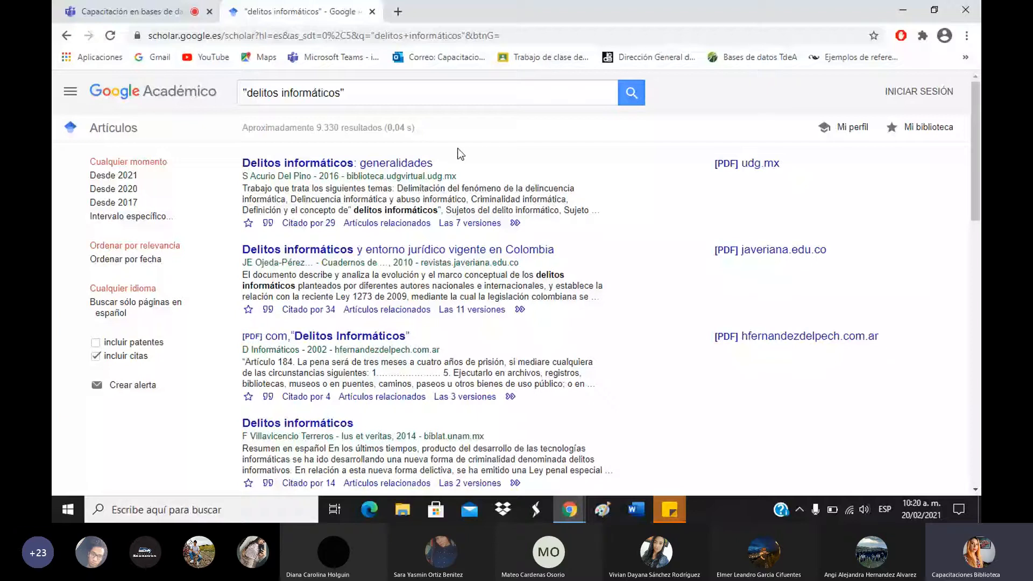
drag(312, 188, 488, 200)
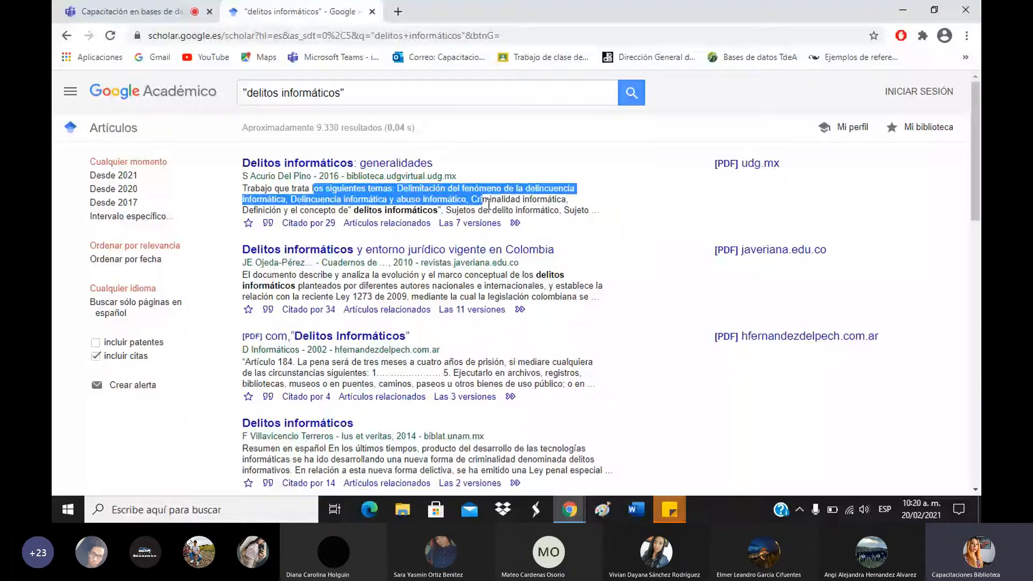
drag(488, 205, 507, 211)
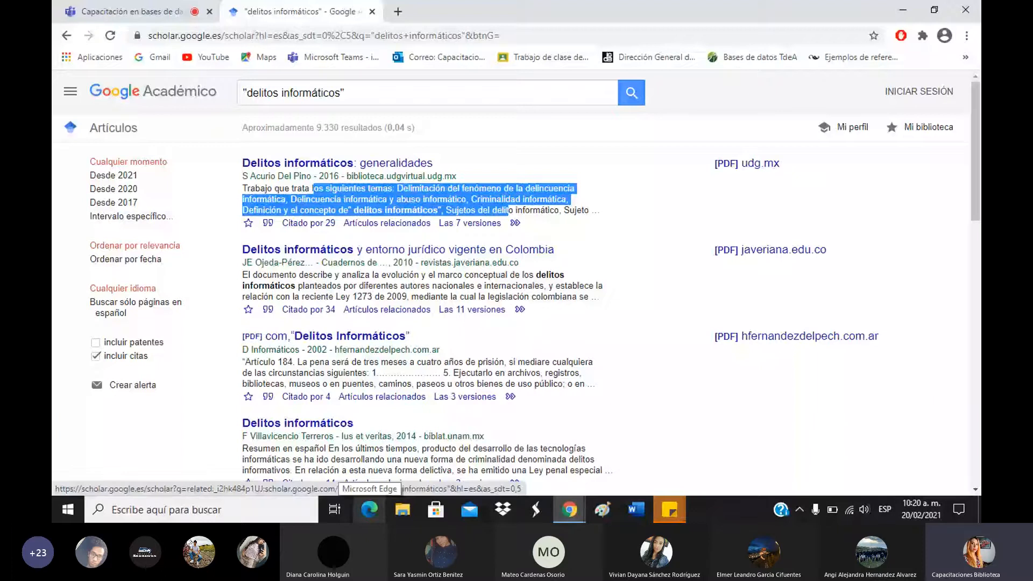
click(492, 141)
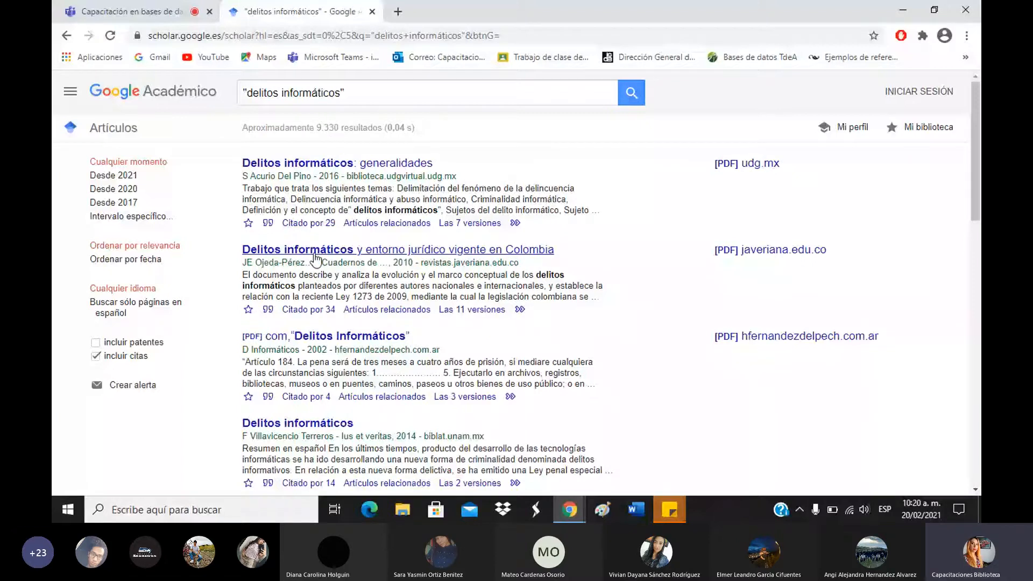
click(305, 225)
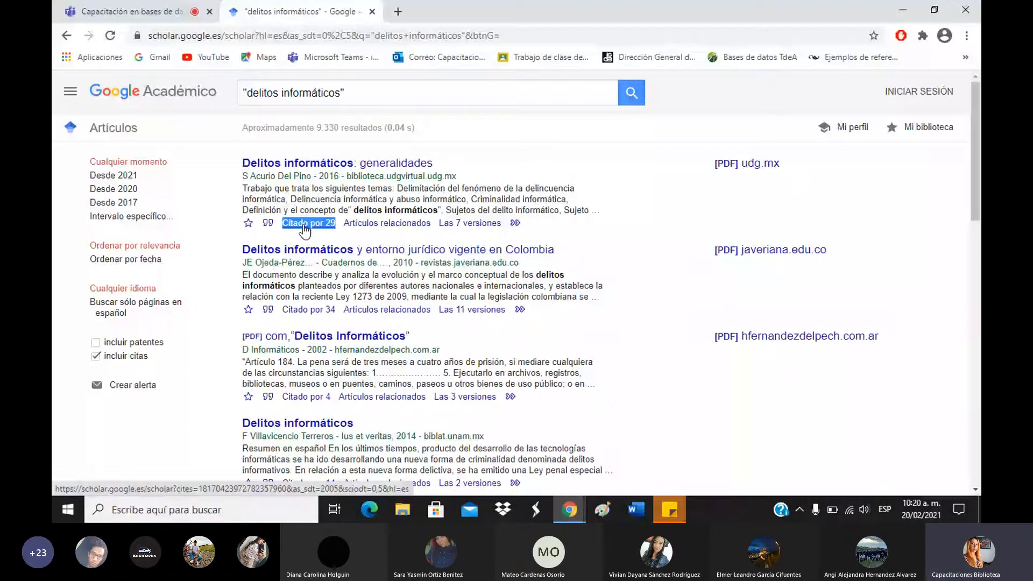
click(318, 235)
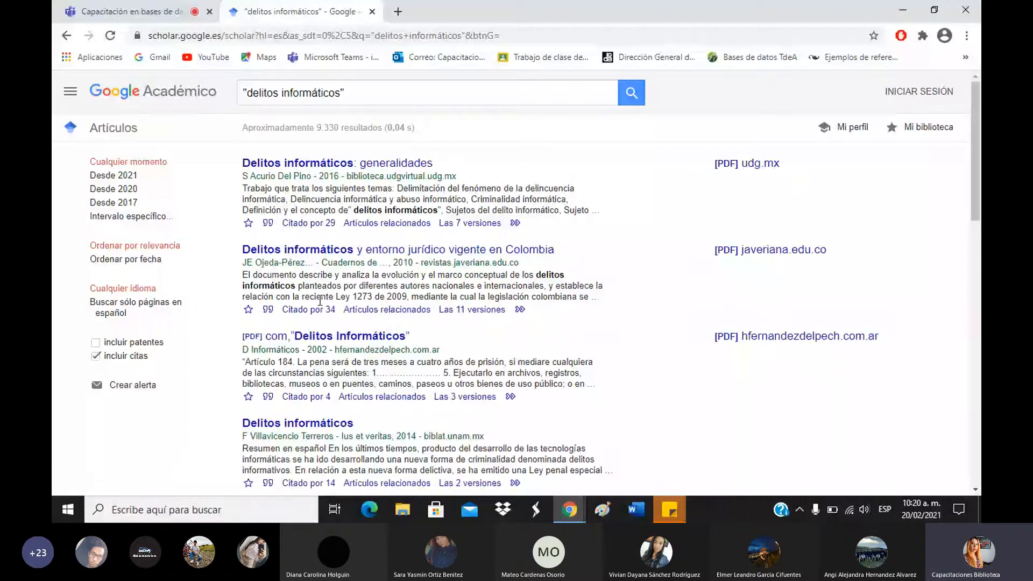
drag(253, 276, 382, 285)
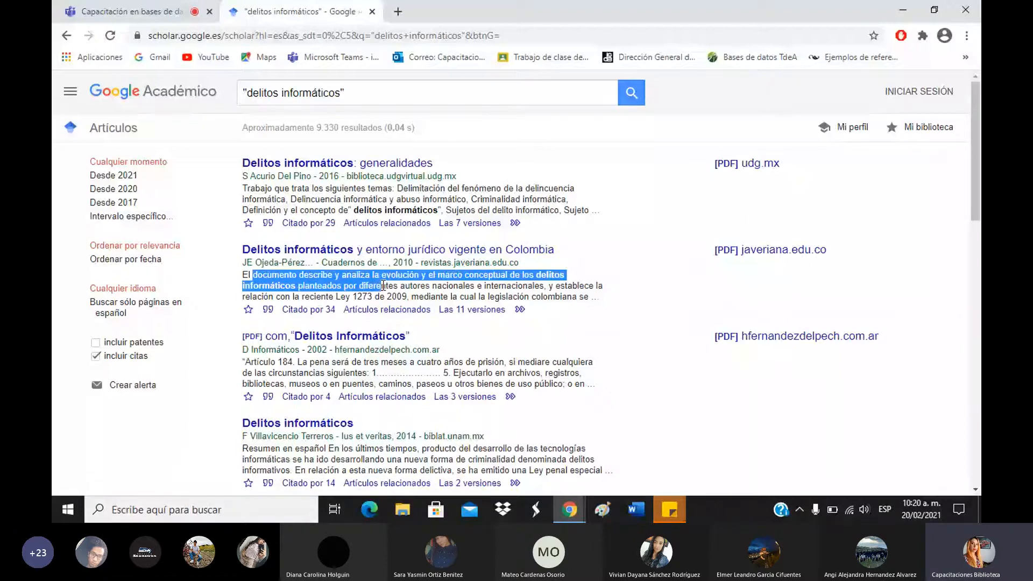
click(405, 285)
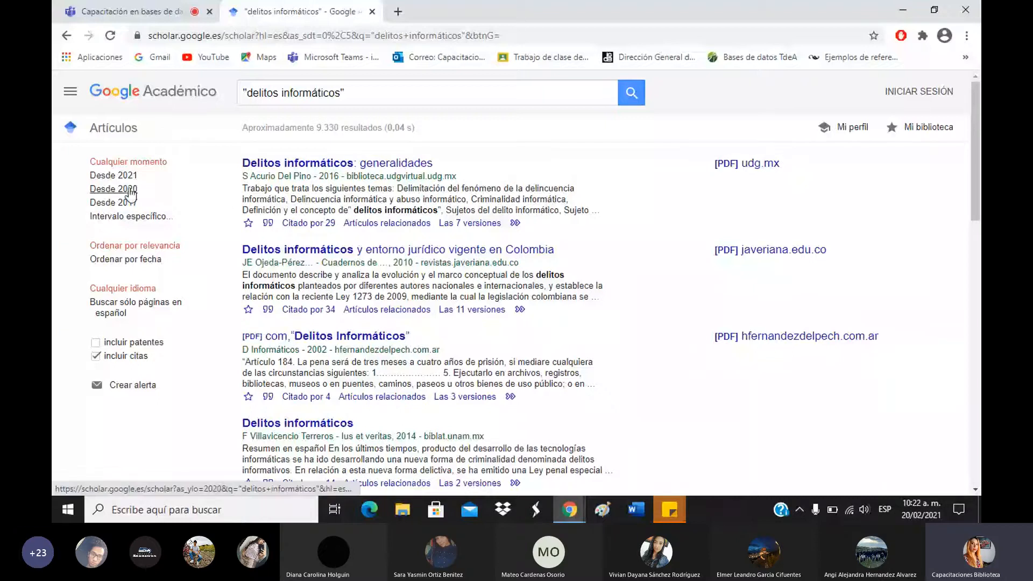
Apply a custom year range of 2017 to 2021, leaving about 3.810 results.
click(129, 216)
click(135, 288)
click(153, 238)
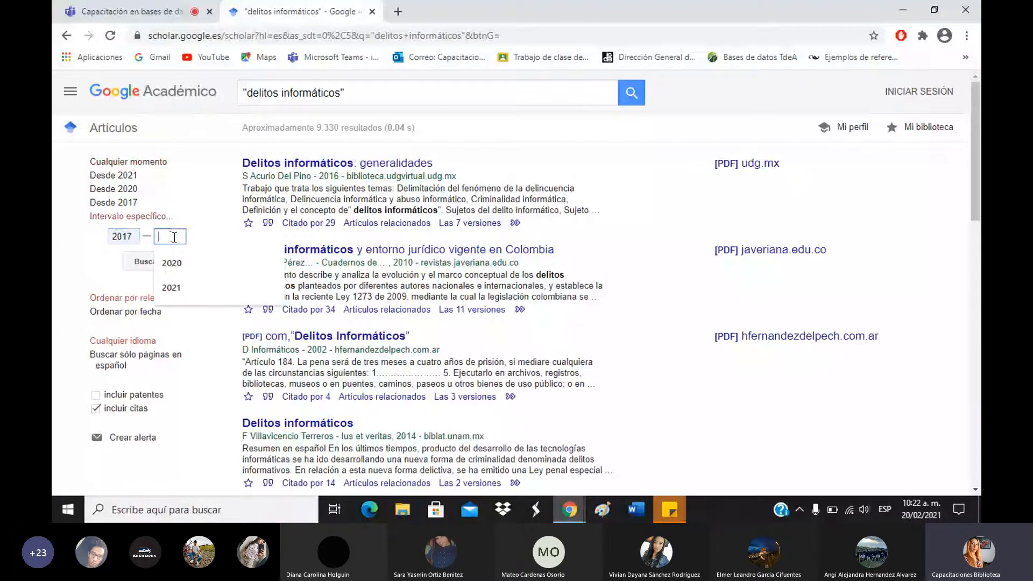
click(172, 285)
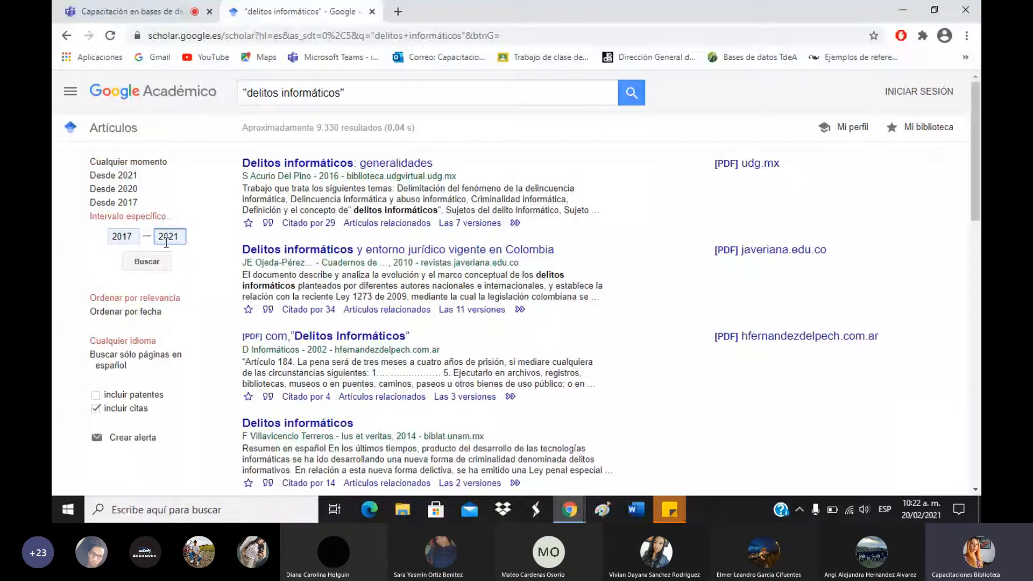
click(189, 259)
click(146, 262)
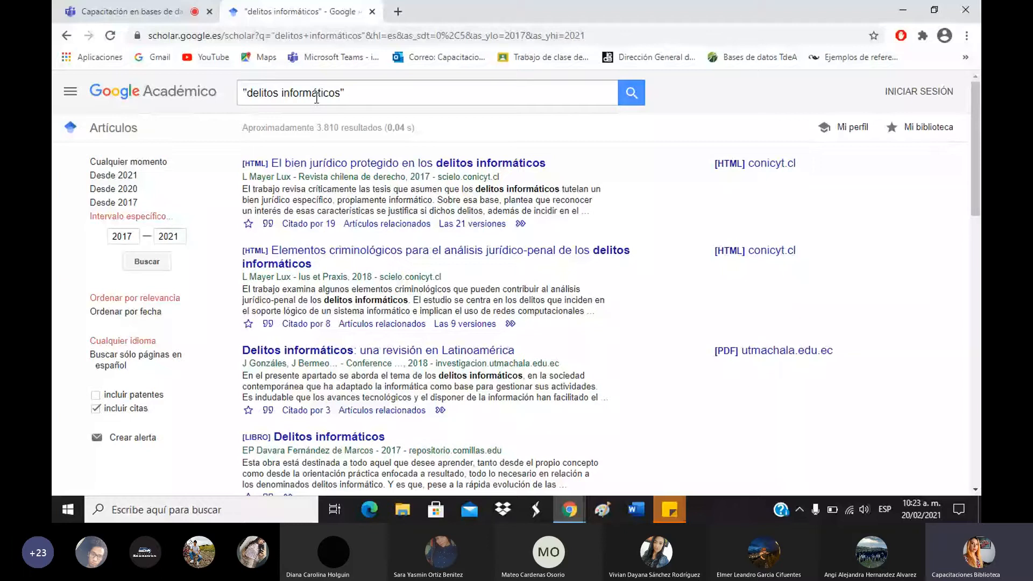
click(414, 91)
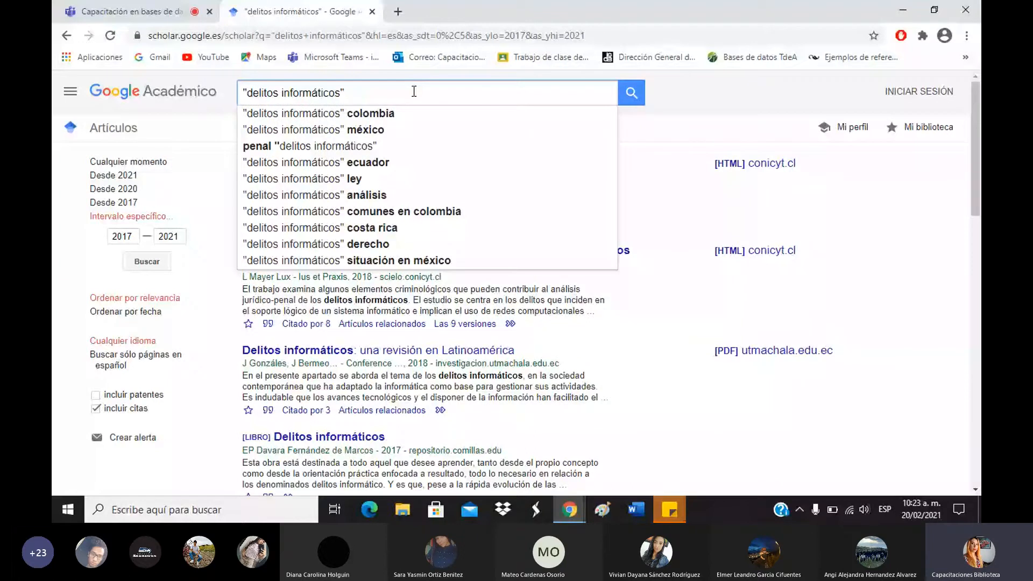
text(c)
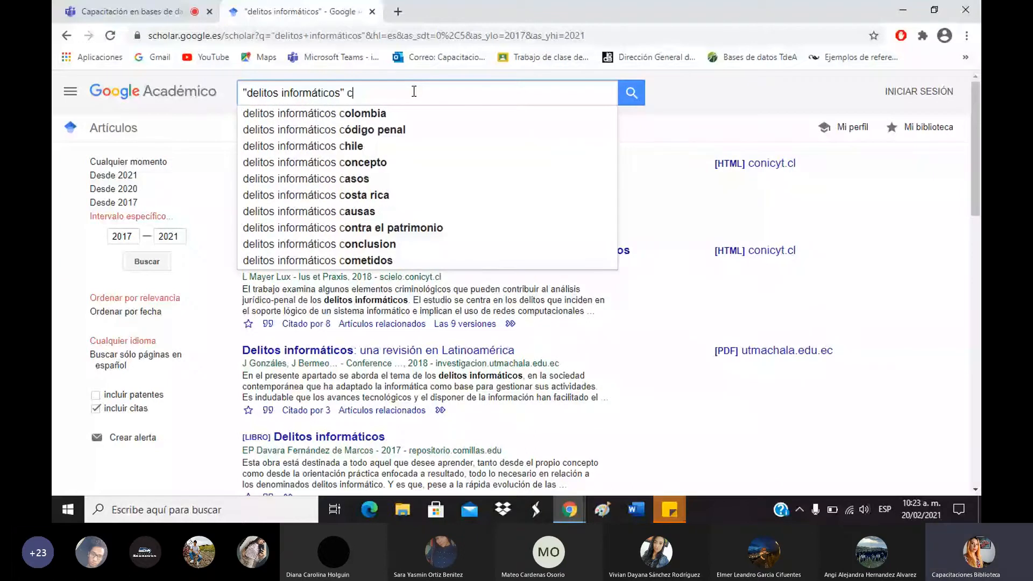
text(olombia)
key(Return)
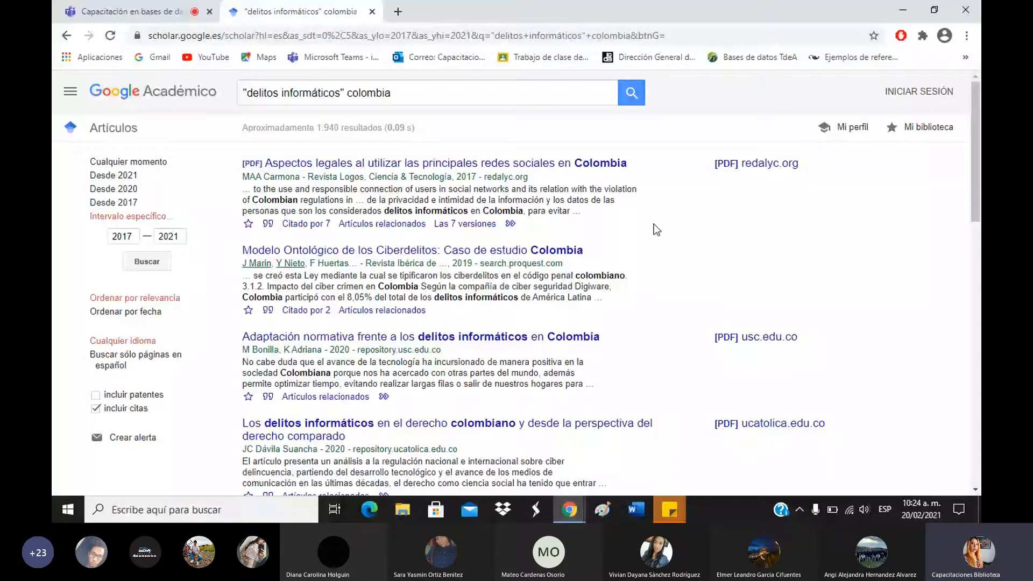
click(338, 91)
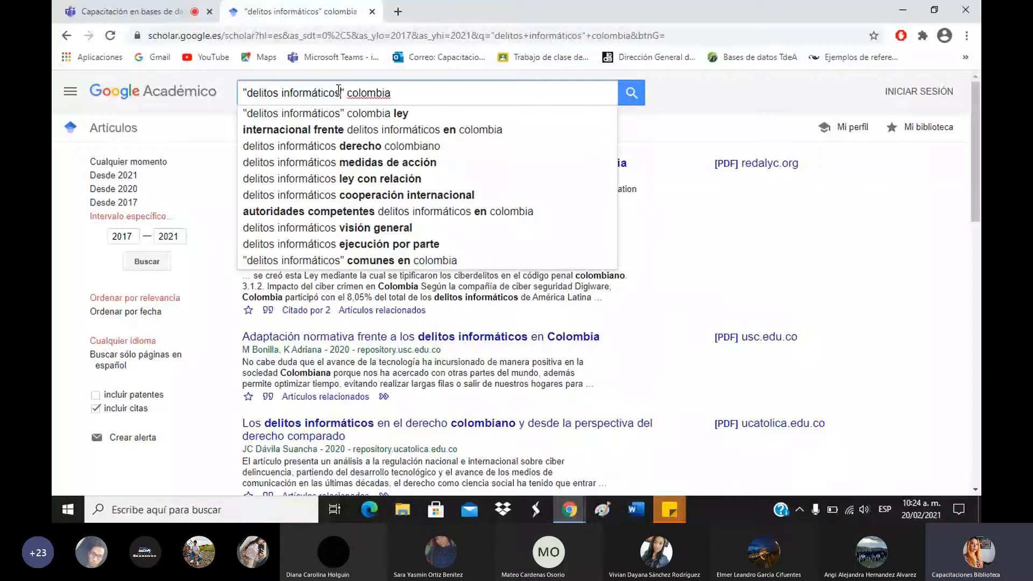
click(747, 90)
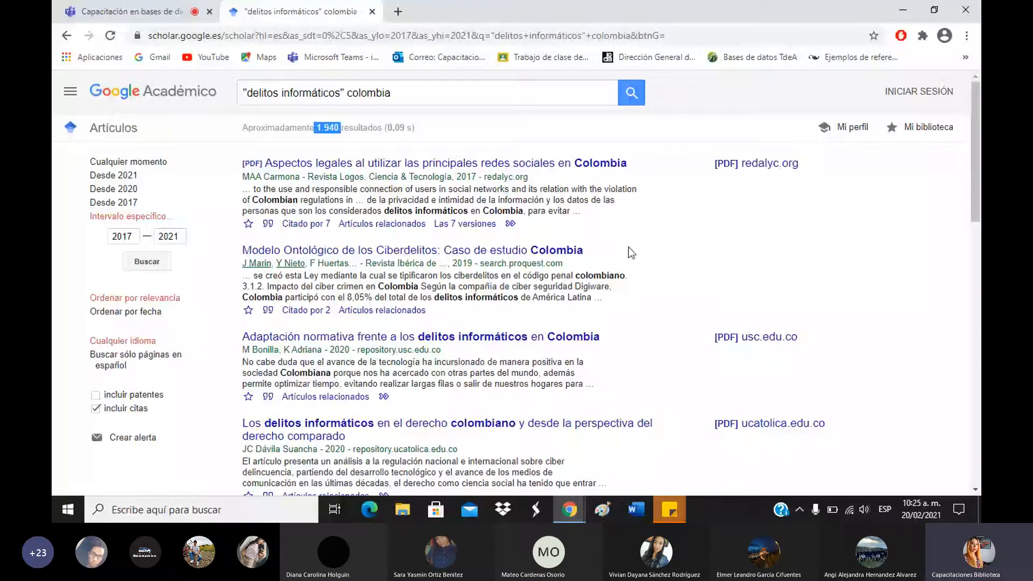
scroll(631, 253, down, 5)
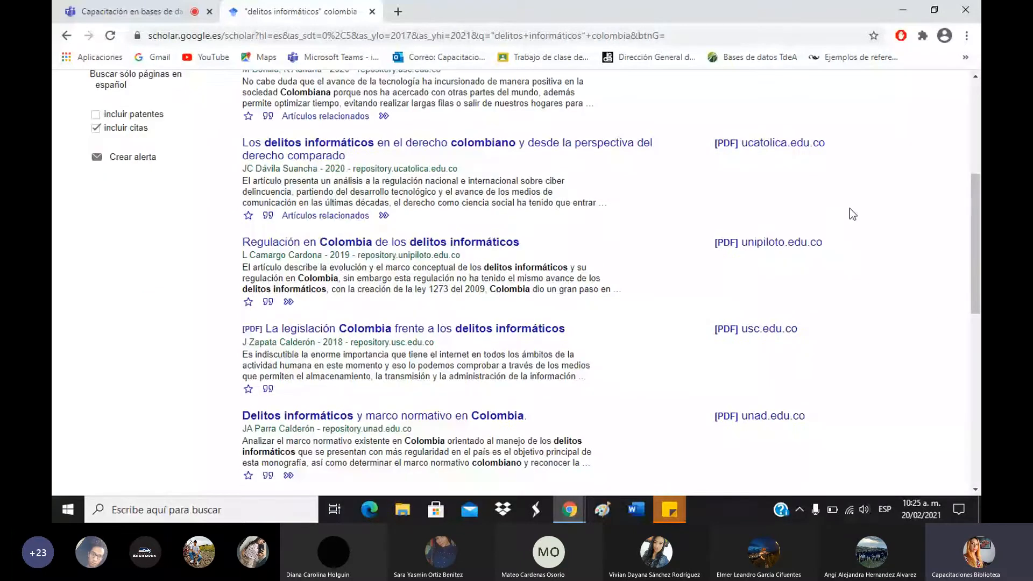
scroll(852, 214, down, 4)
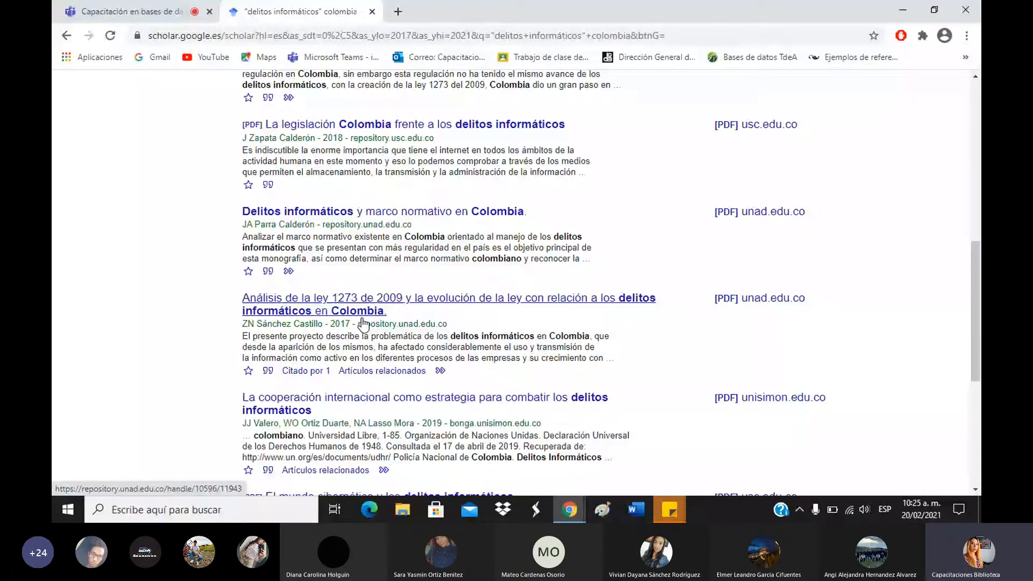
scroll(579, 202, up, 10)
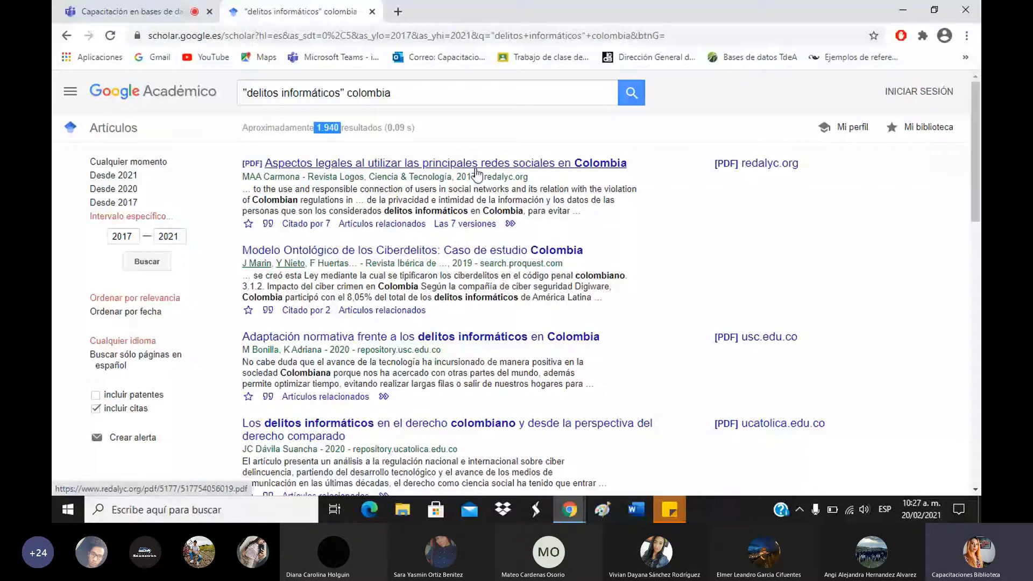
click(451, 234)
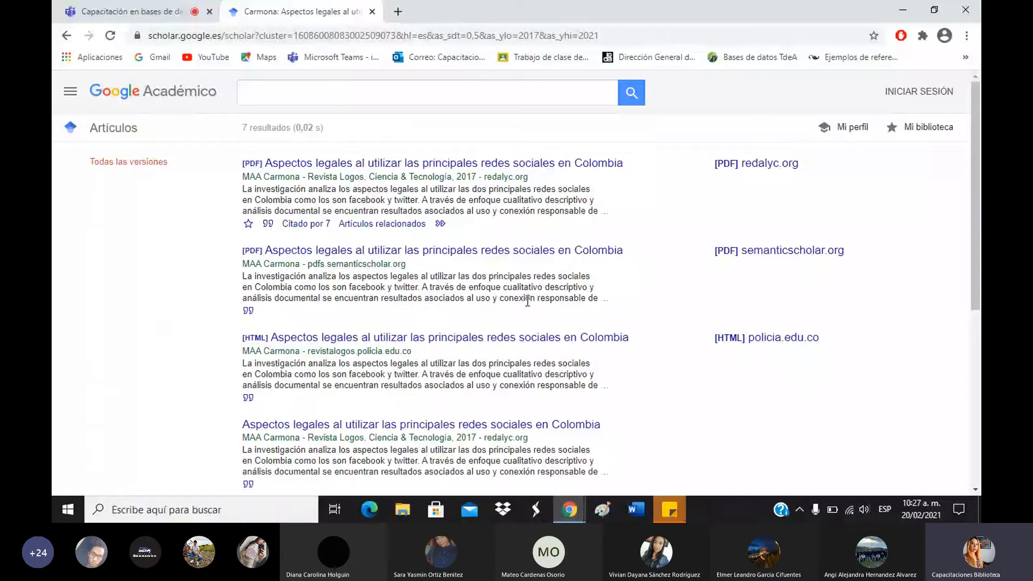
scroll(527, 301, down, 5)
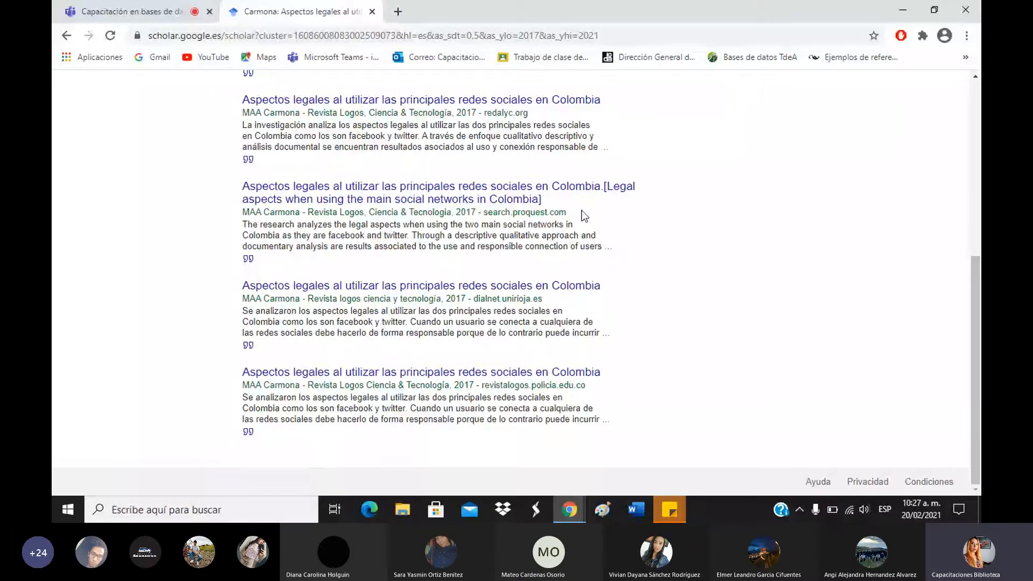
drag(583, 215, 474, 212)
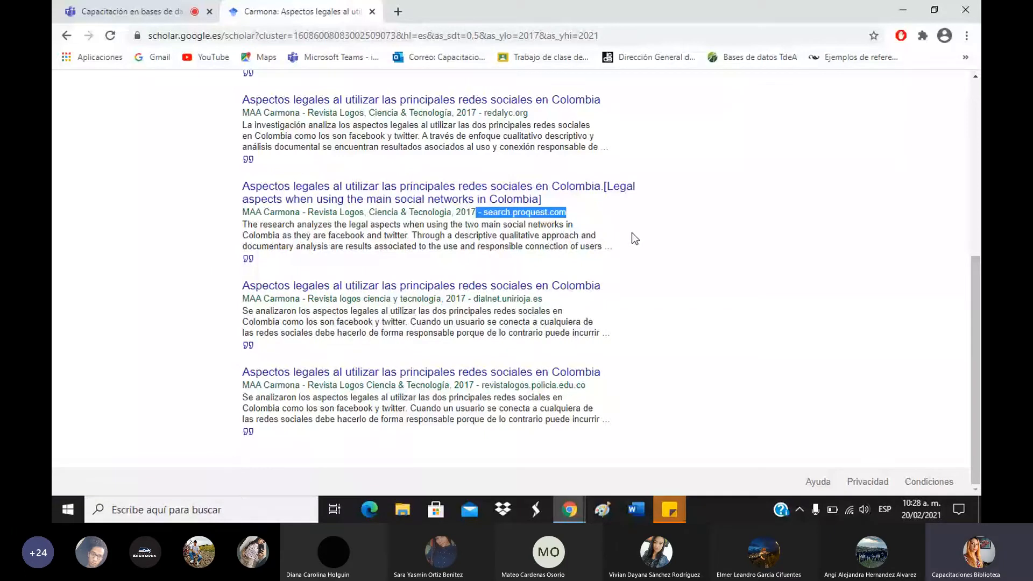
click(66, 35)
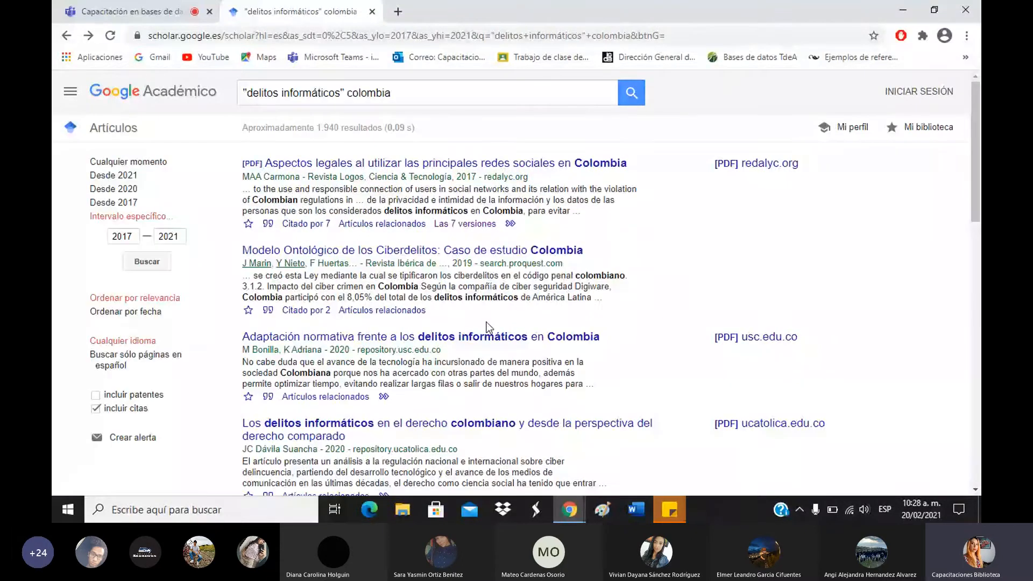
scroll(488, 327, down, 5)
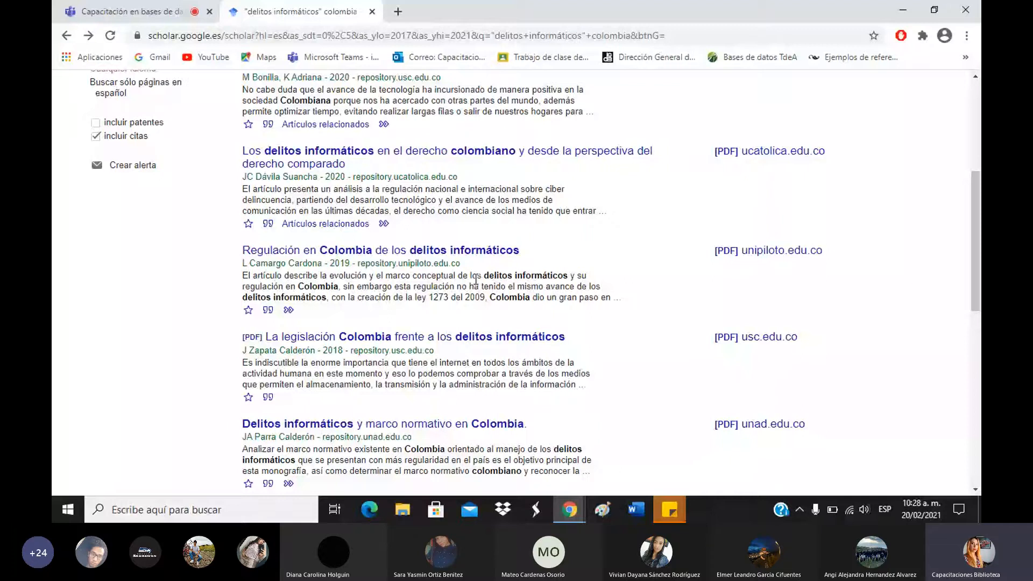
scroll(475, 280, up, 1)
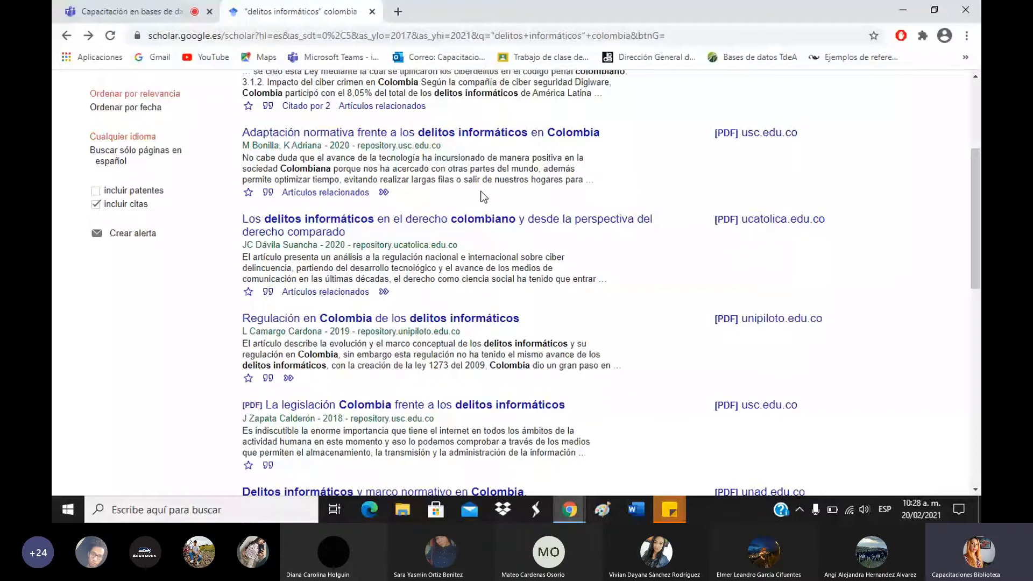
drag(355, 145, 441, 146)
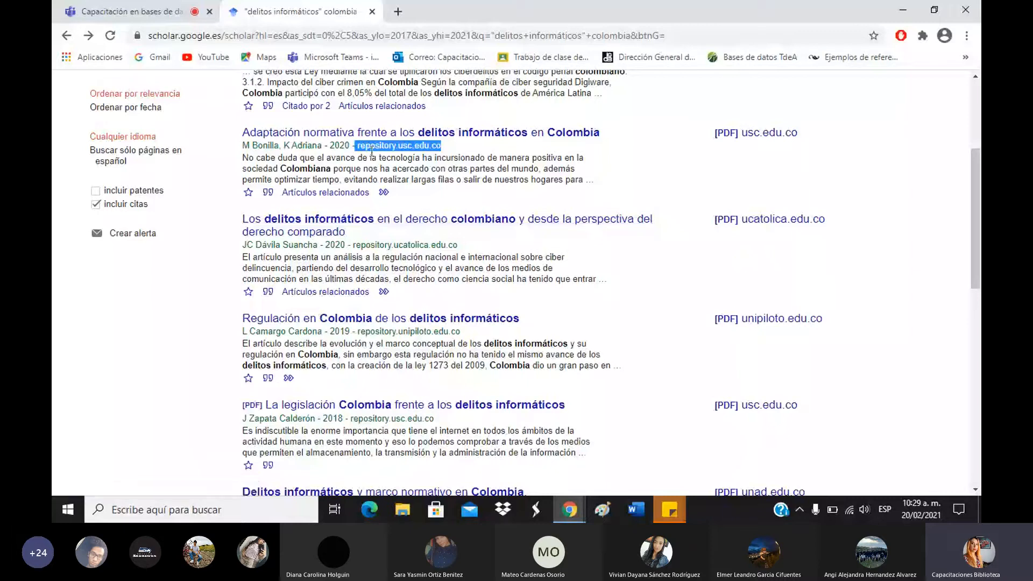
click(472, 247)
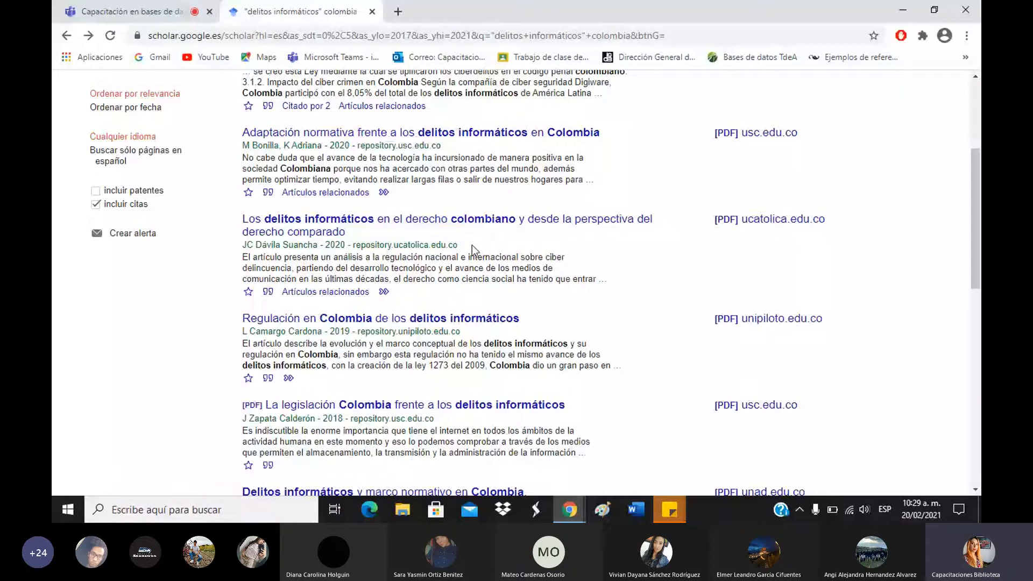
drag(472, 244, 423, 236)
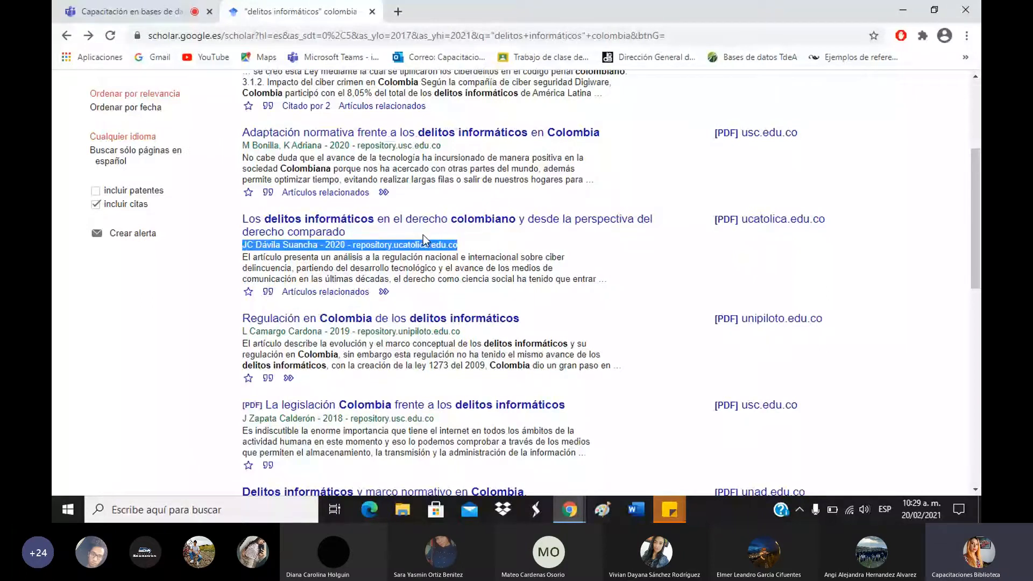
double_click(422, 245)
scroll(462, 267, down, 1)
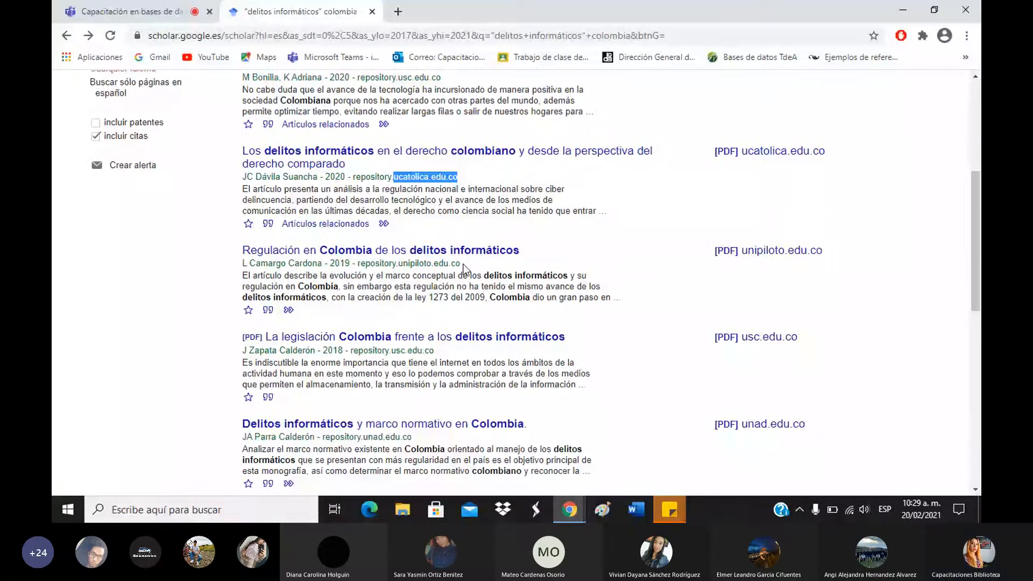
double_click(460, 264)
scroll(471, 271, down, 1)
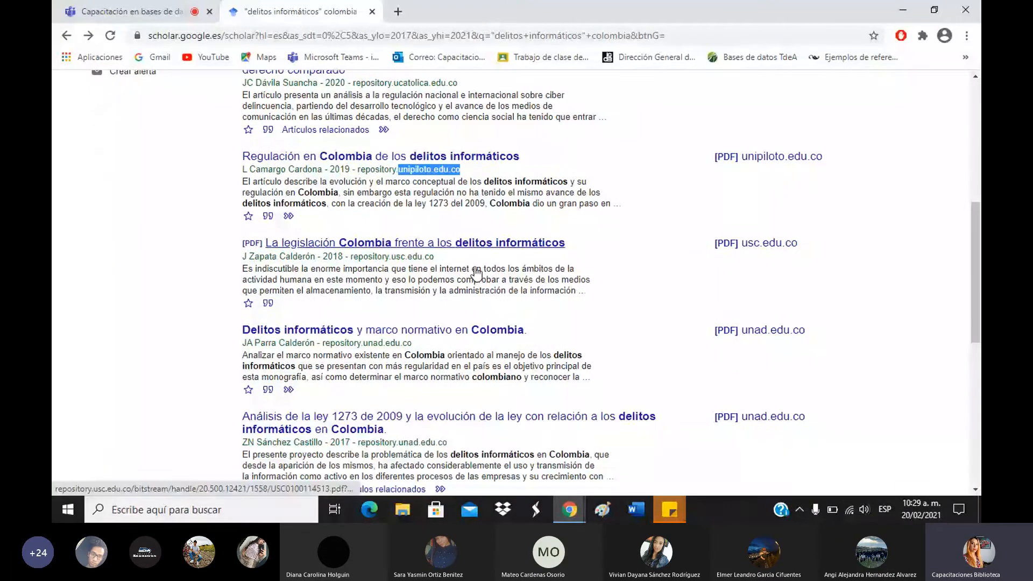
scroll(423, 231, down, 3)
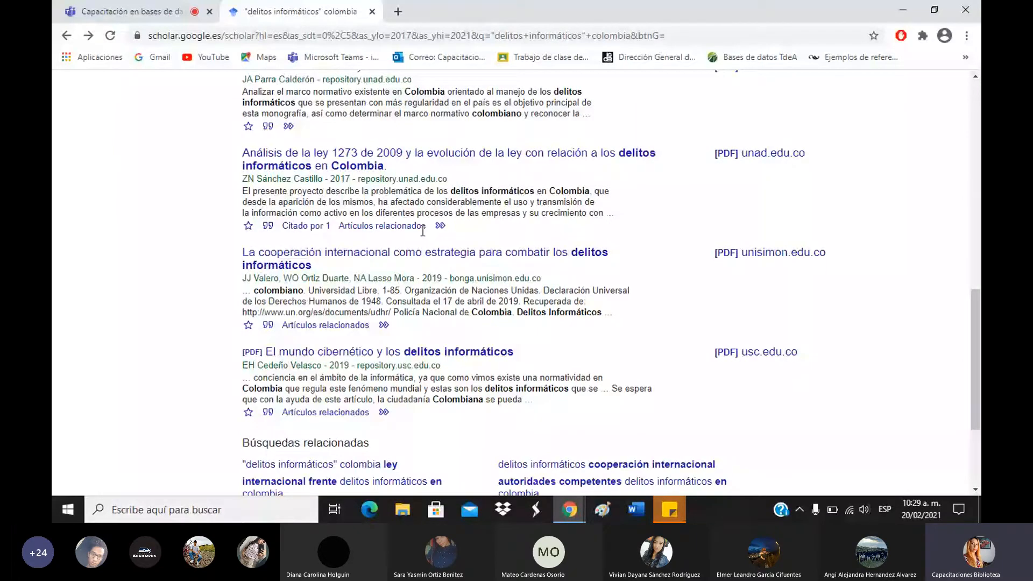
scroll(457, 250, up, 10)
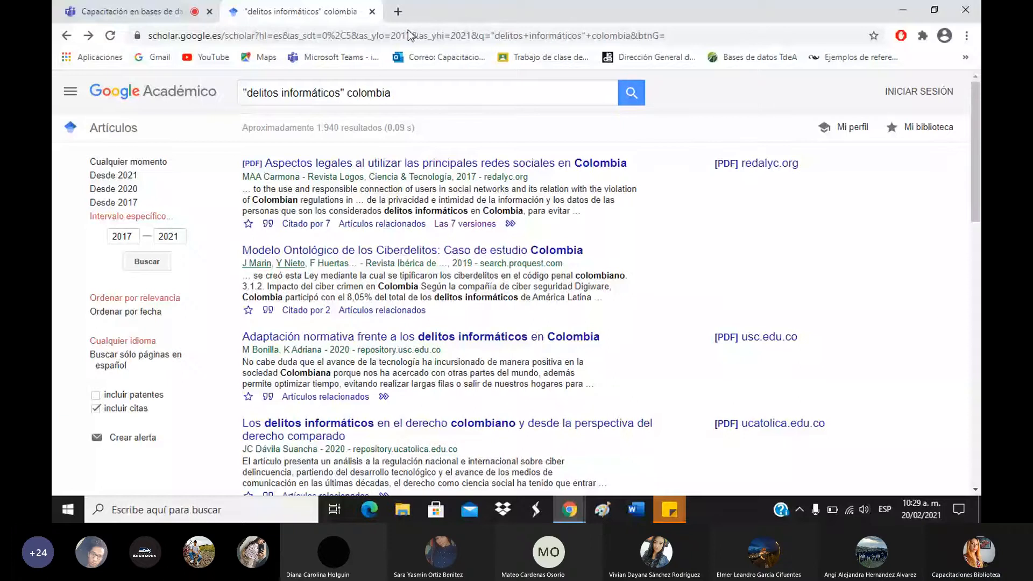
Show the Citar formats for the first social-networks article and highlight its APA title.
click(269, 224)
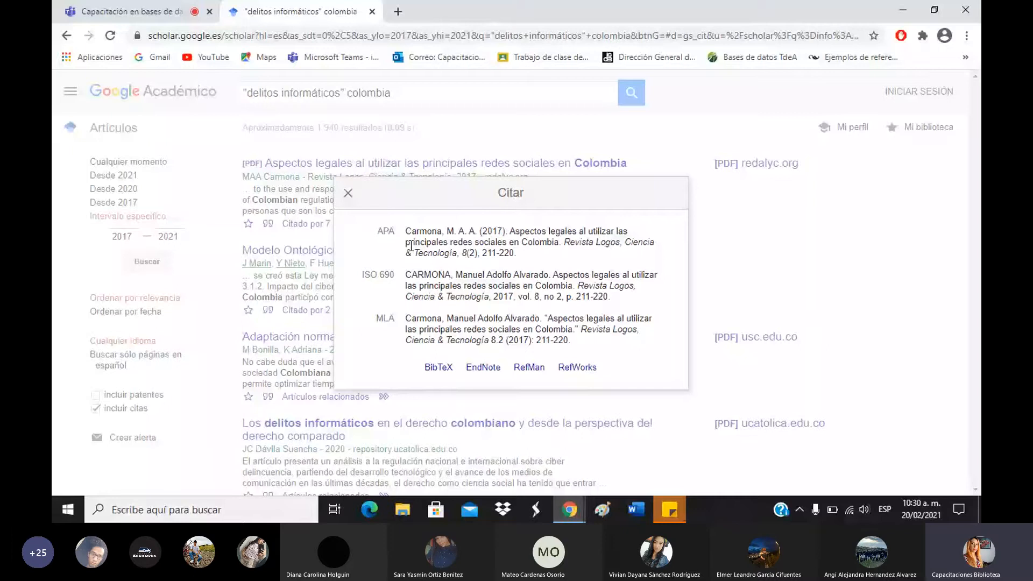
click(470, 237)
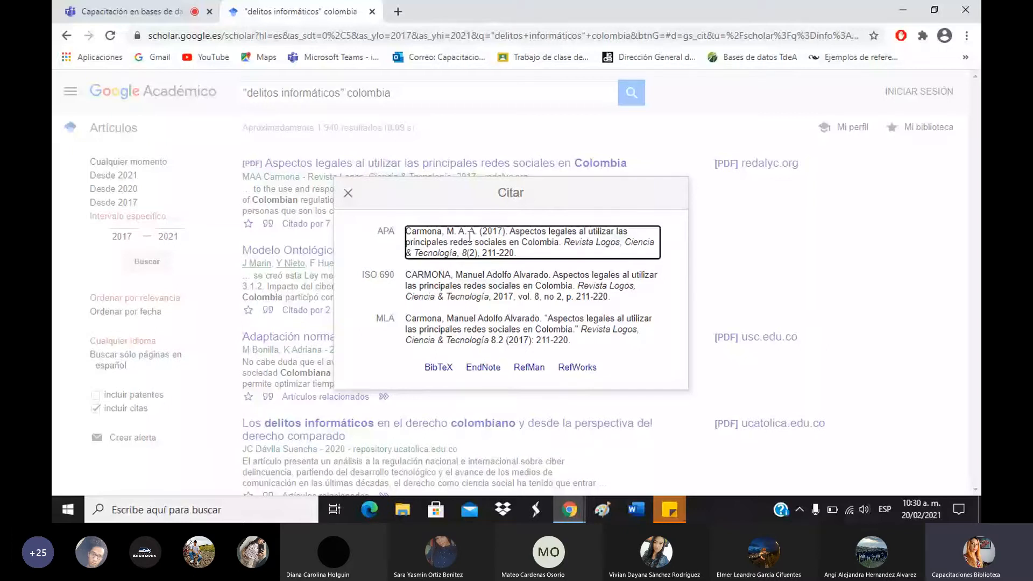
drag(509, 231, 564, 245)
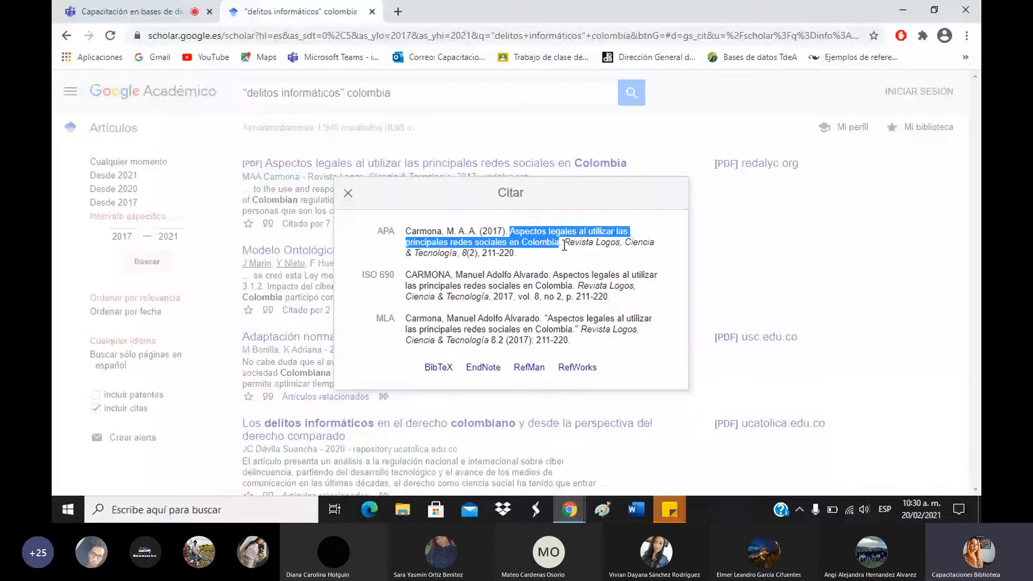
click(564, 246)
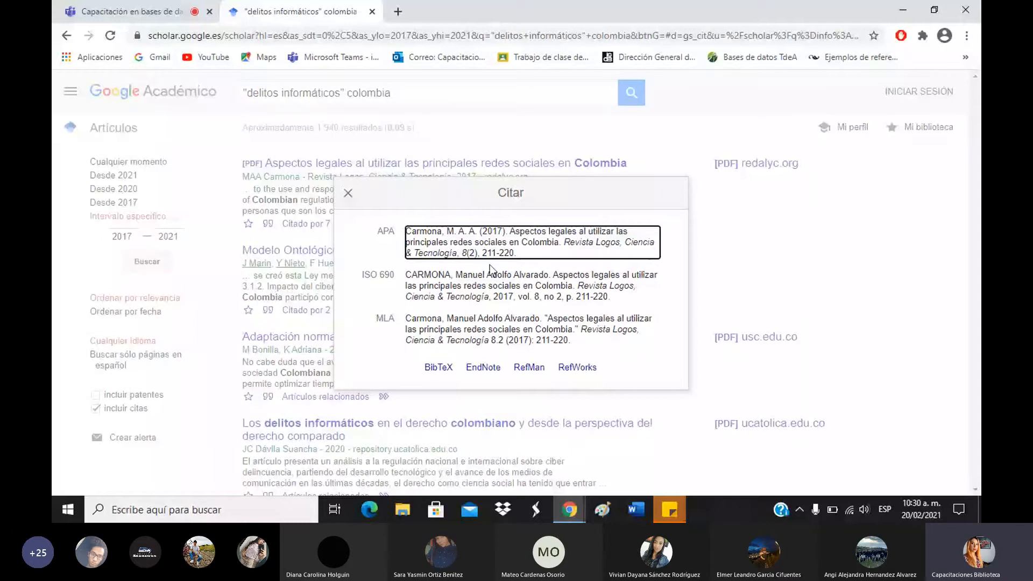
Select only the author names at the start of the APA citation.
double_click(437, 228)
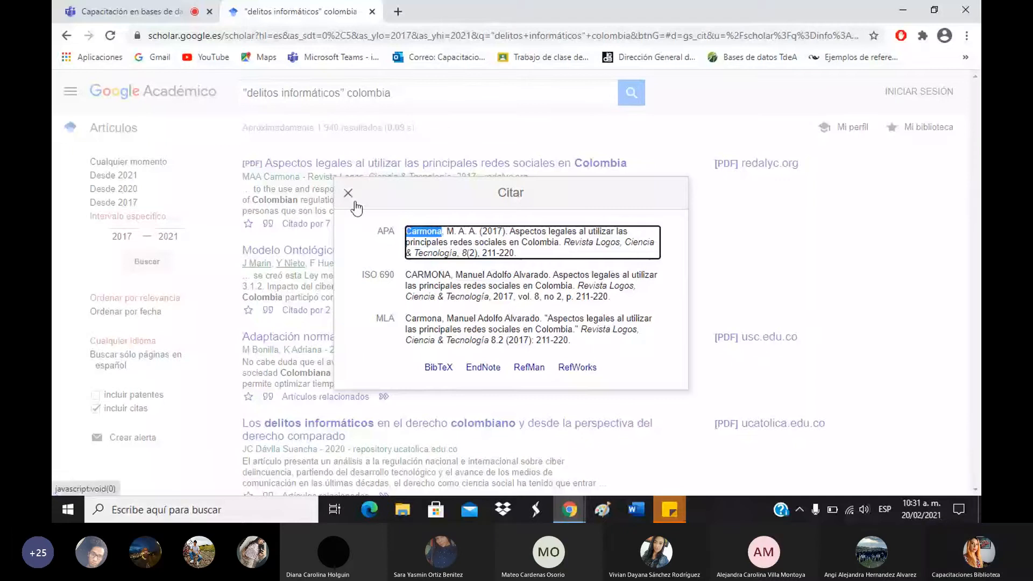
click(464, 243)
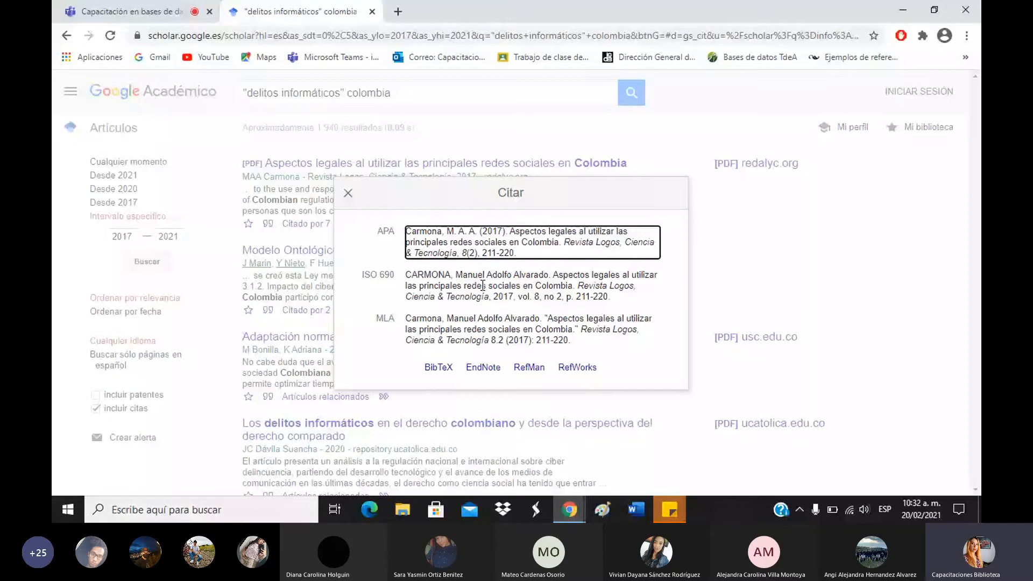
drag(407, 231, 475, 231)
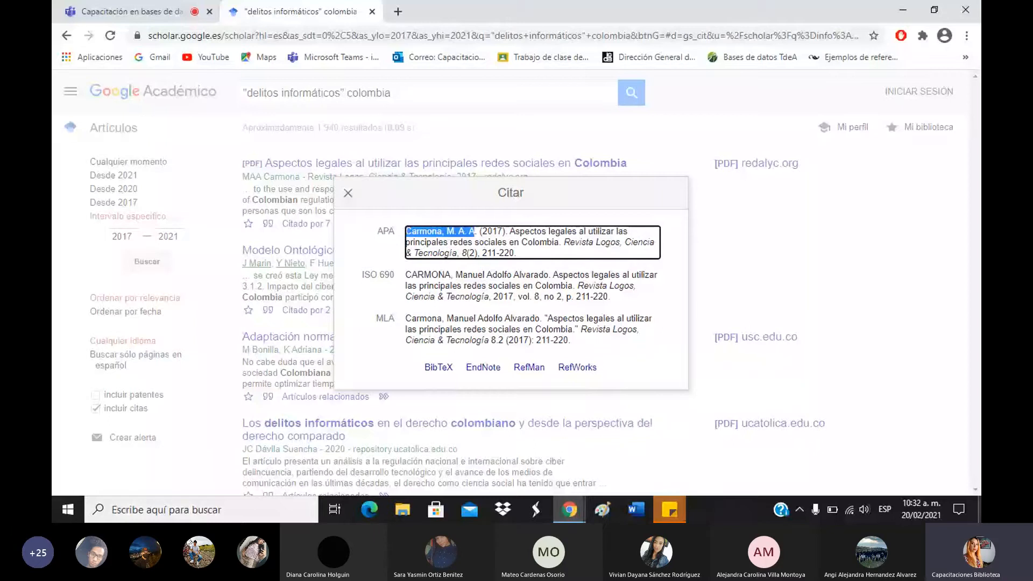
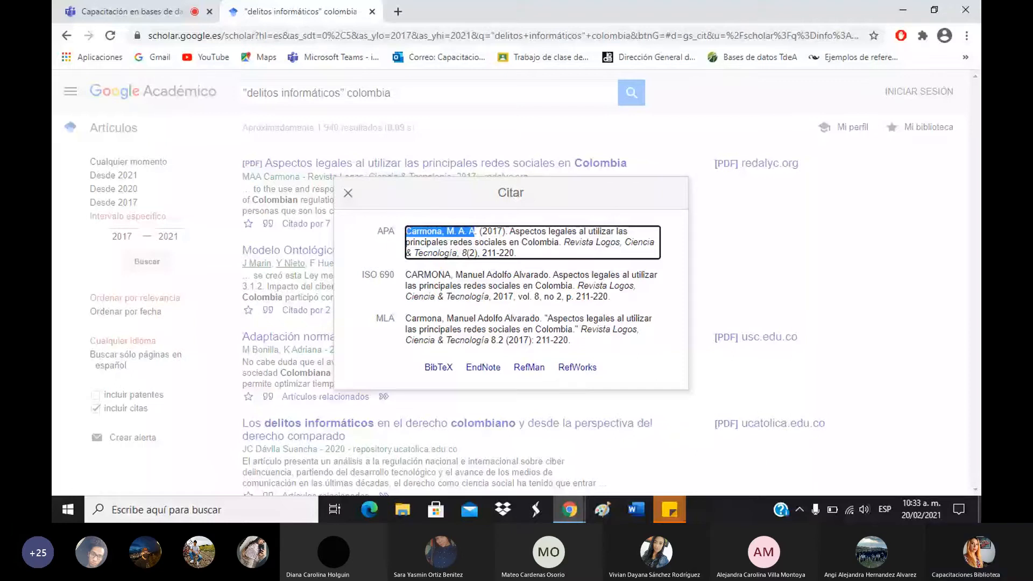
Close the Citar window for the Carmona article.
click(348, 194)
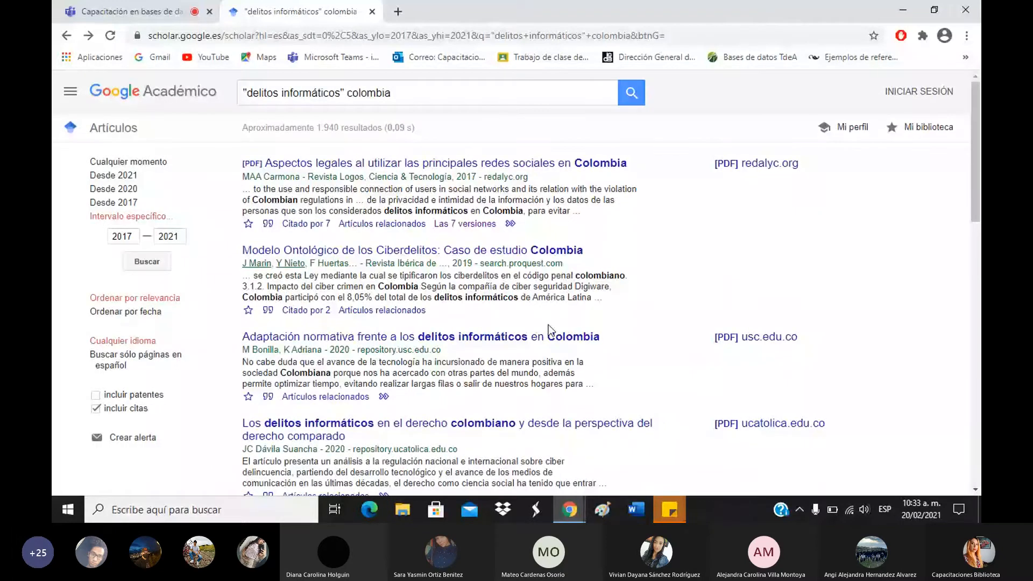
Scroll down to the Adaptación normativa result and highlight its source site.
scroll(418, 274, down, 2)
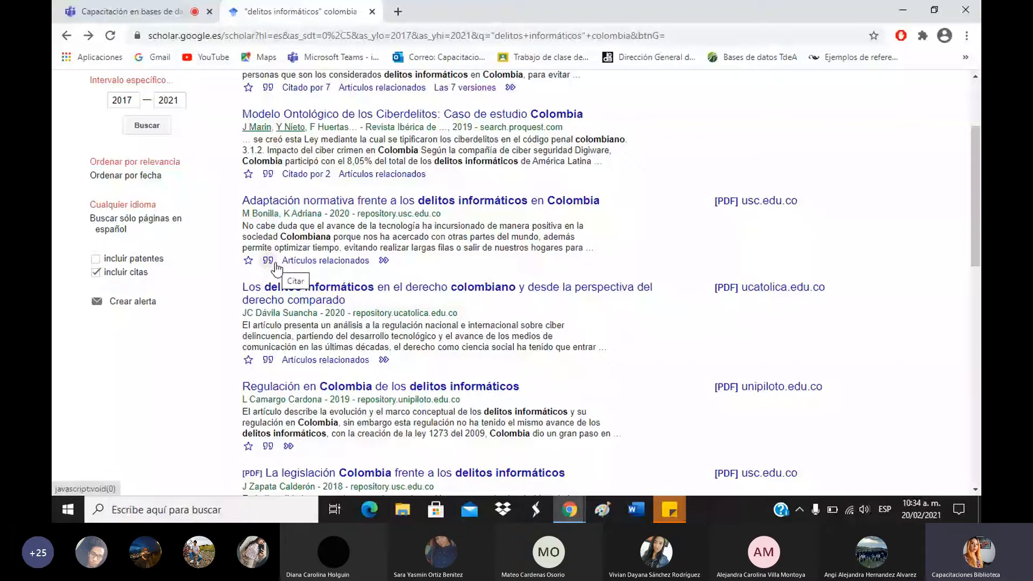
drag(441, 214, 383, 214)
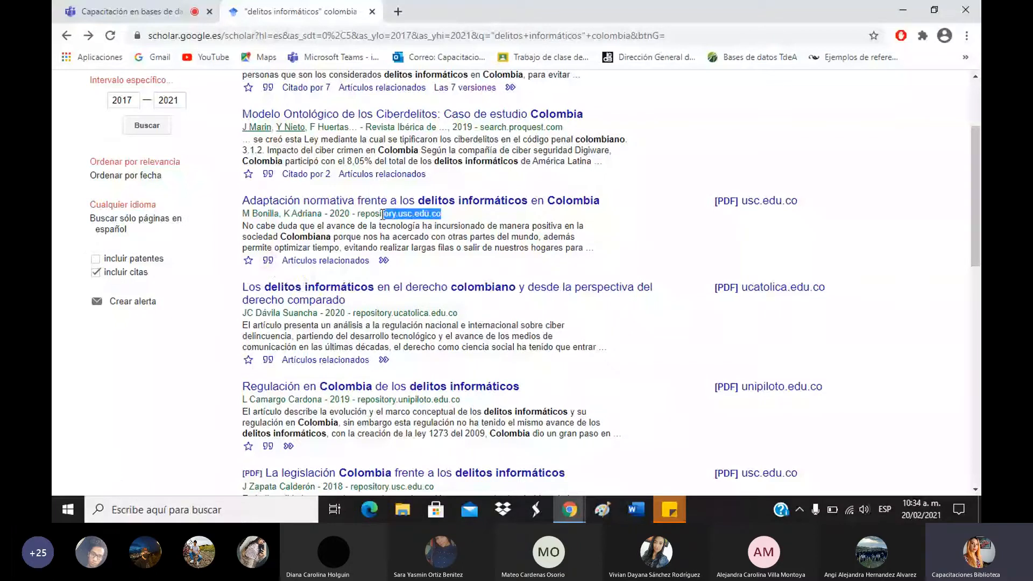
click(369, 233)
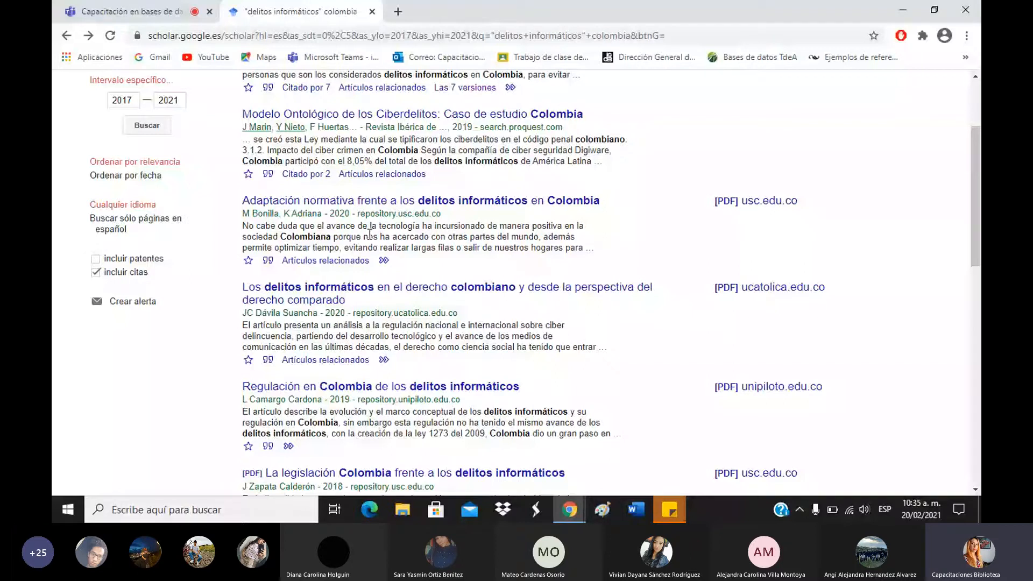
Show the Citar formats for the Bonilla thesis, highlight its APA thesis and university part, then close.
click(268, 262)
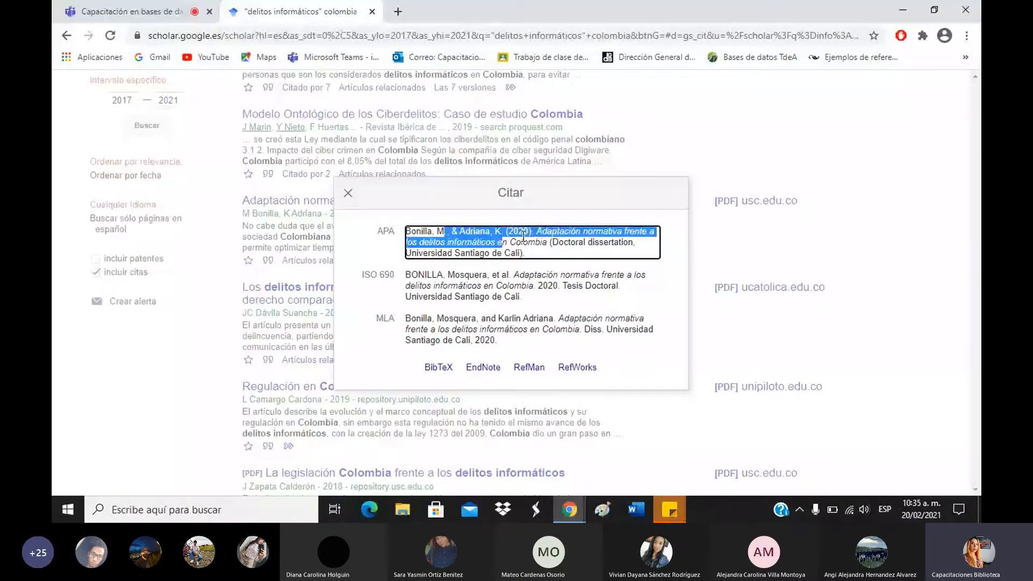
click(533, 243)
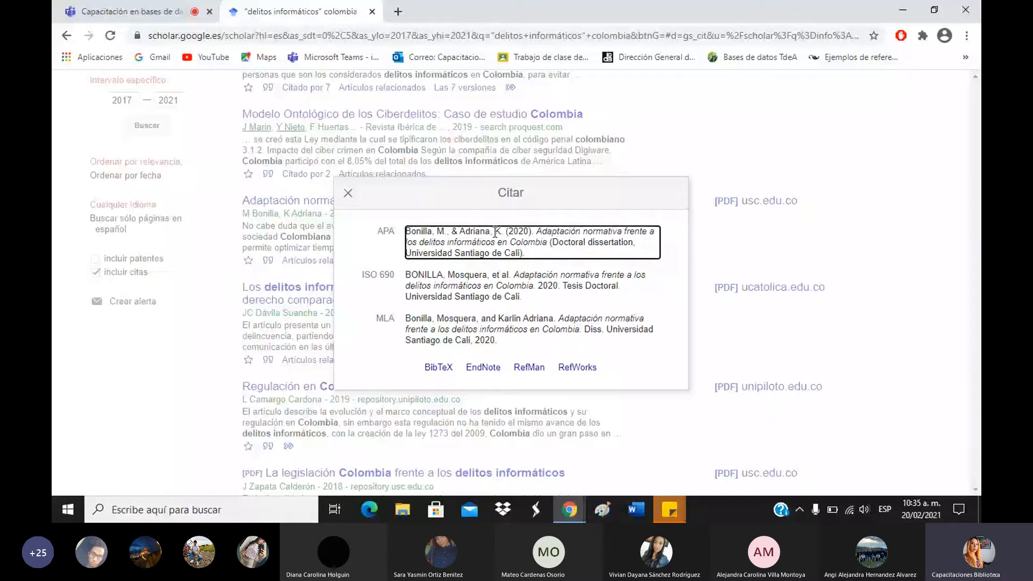
drag(549, 242, 583, 254)
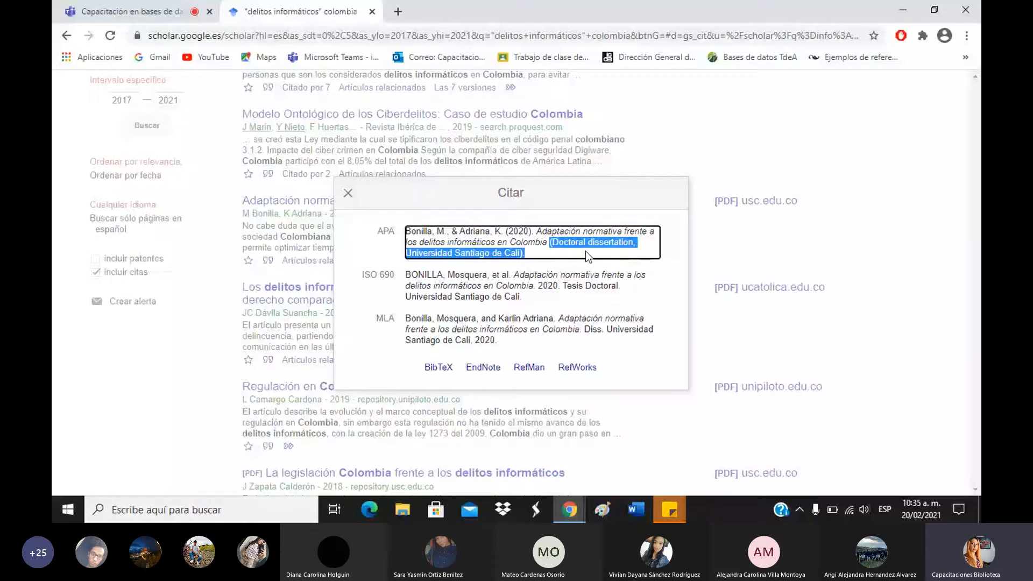
click(348, 196)
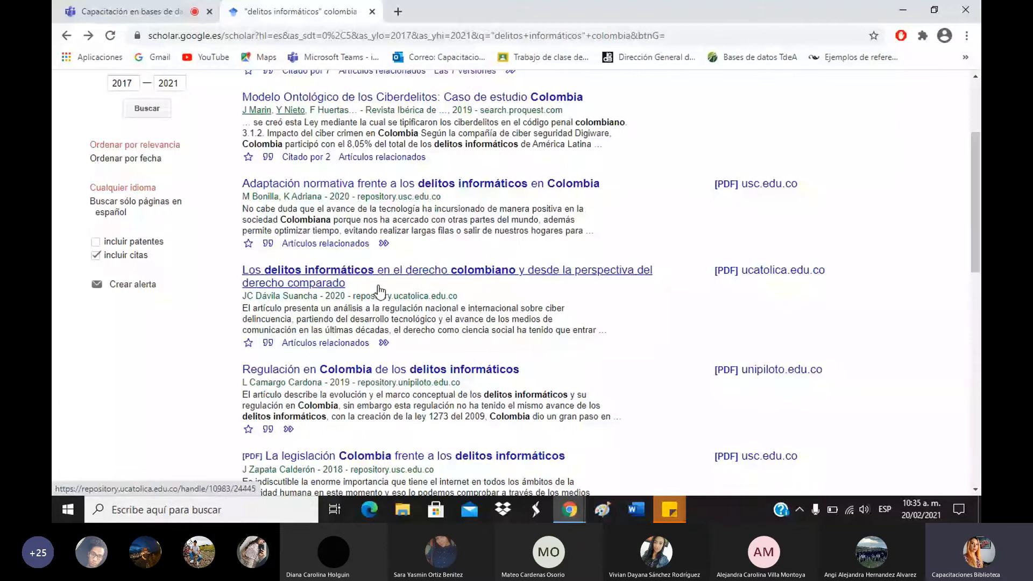
Show the Citar formats for the Dávila Suancha thesis, select its APA citation, then close.
scroll(379, 291, down, 2)
click(267, 224)
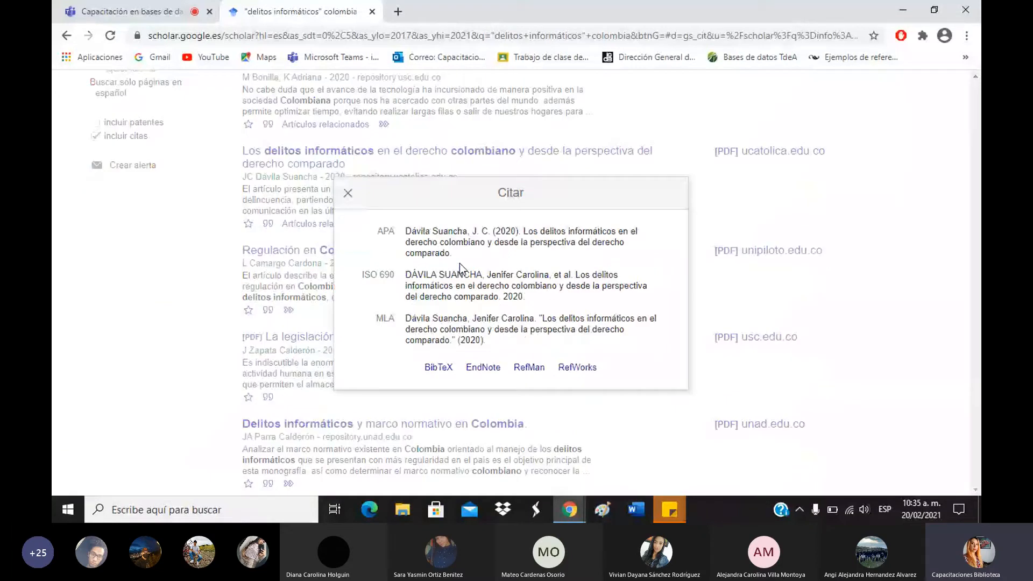
click(485, 255)
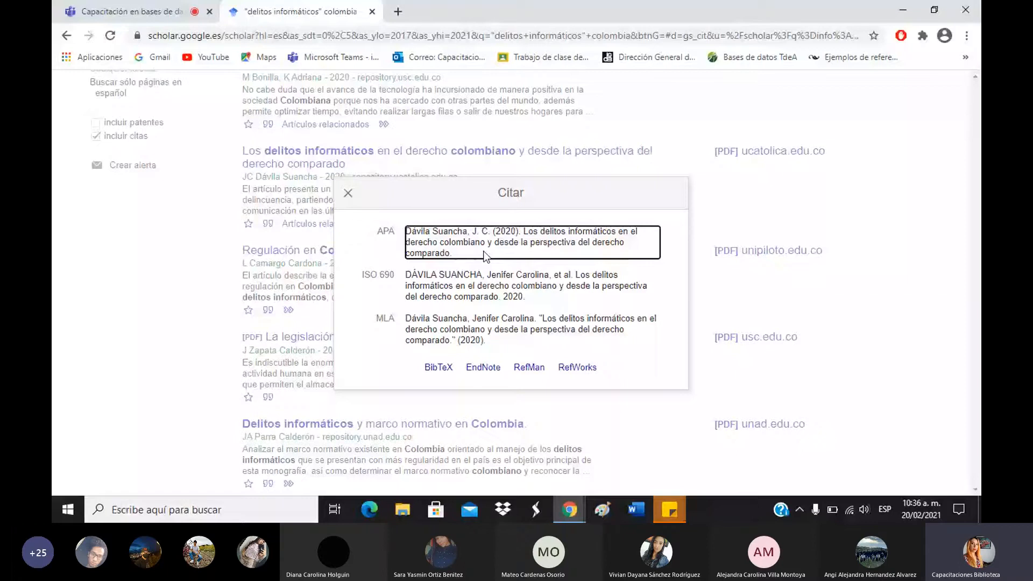
key(Escape)
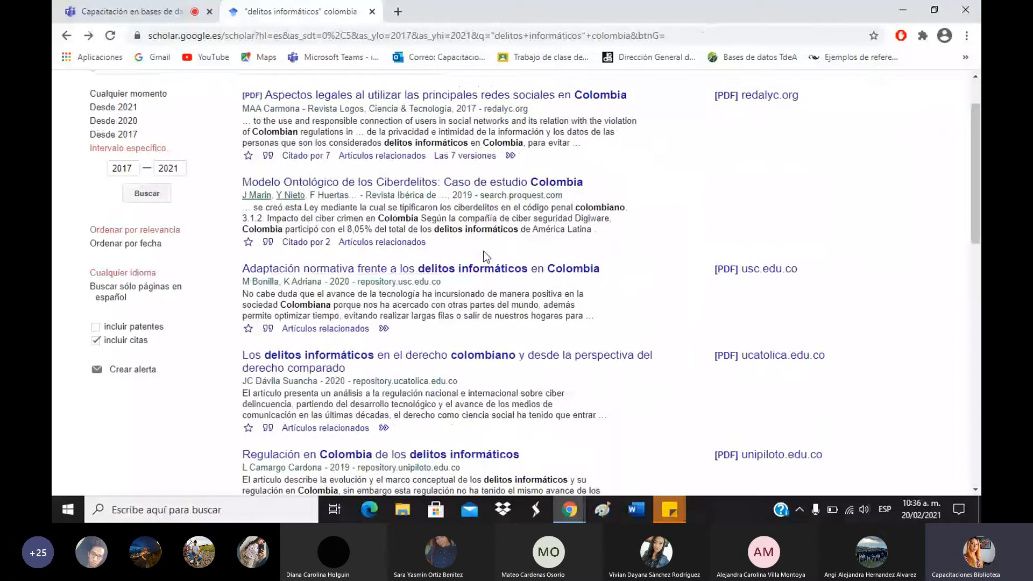
Scroll back to the top of the results and open a new Google tab.
scroll(736, 135, up, 2)
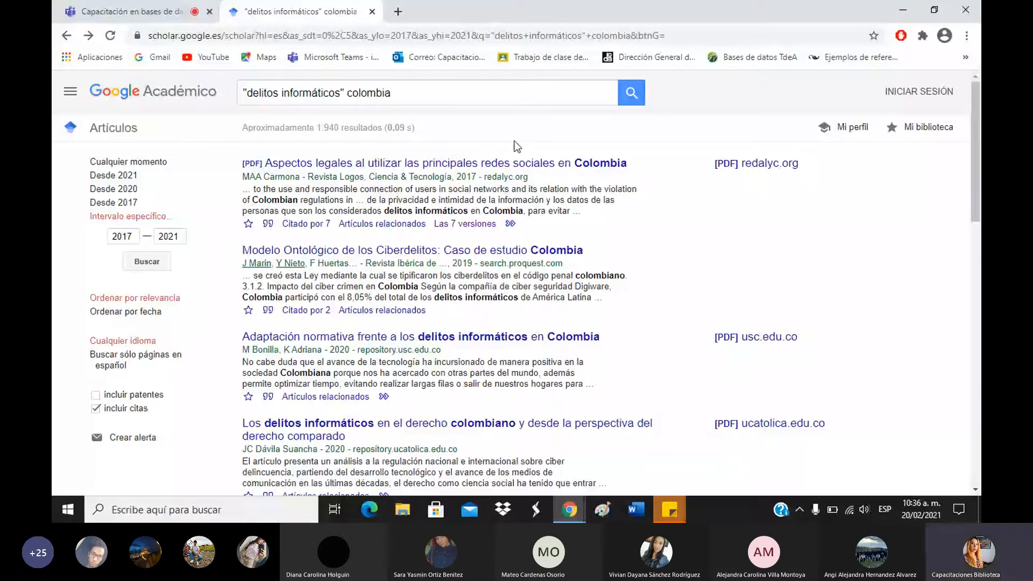
click(398, 10)
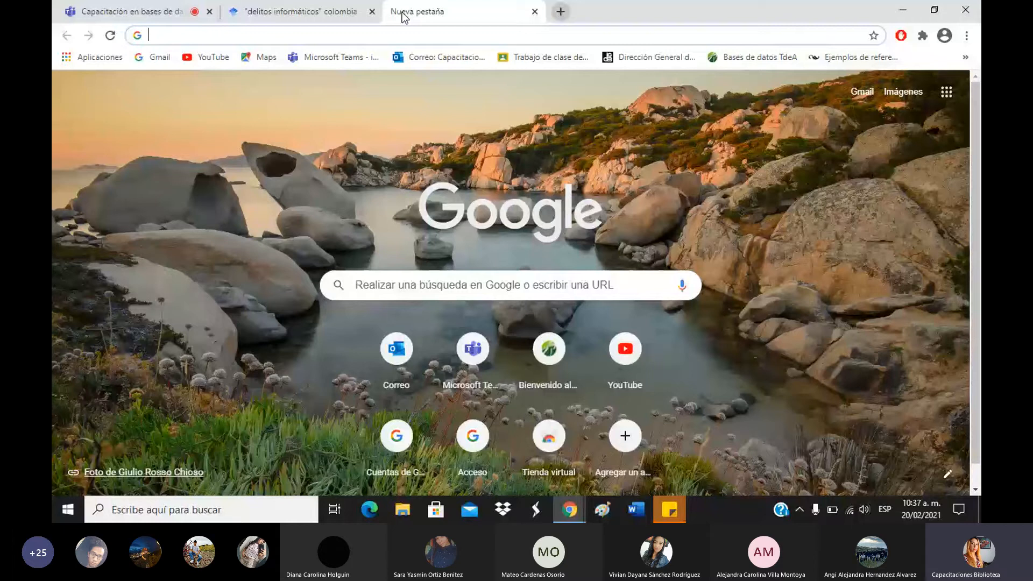
Check the search.proquest.com source, then load tdea.edu.co in the new tab.
click(344, 13)
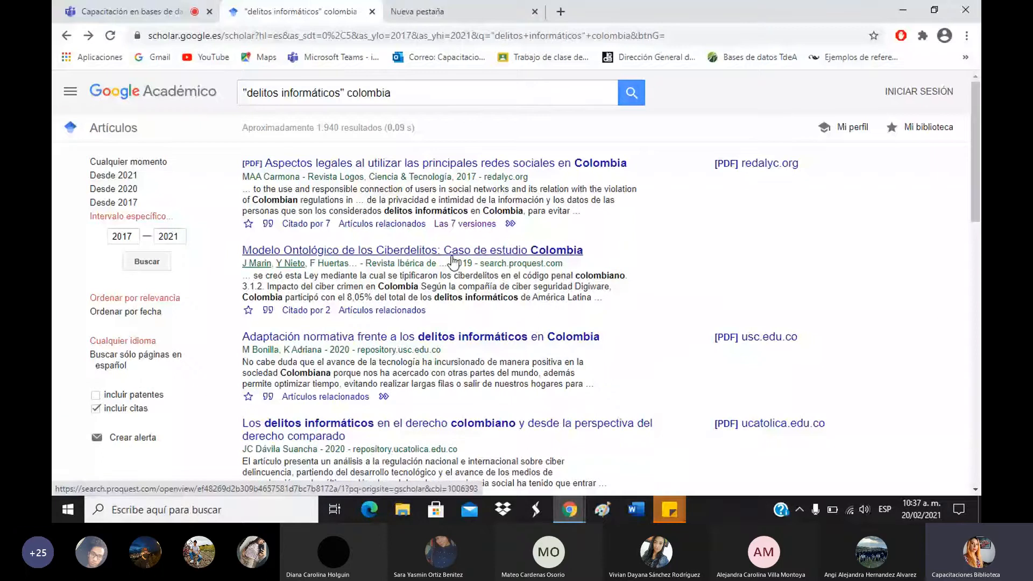
double_click(519, 263)
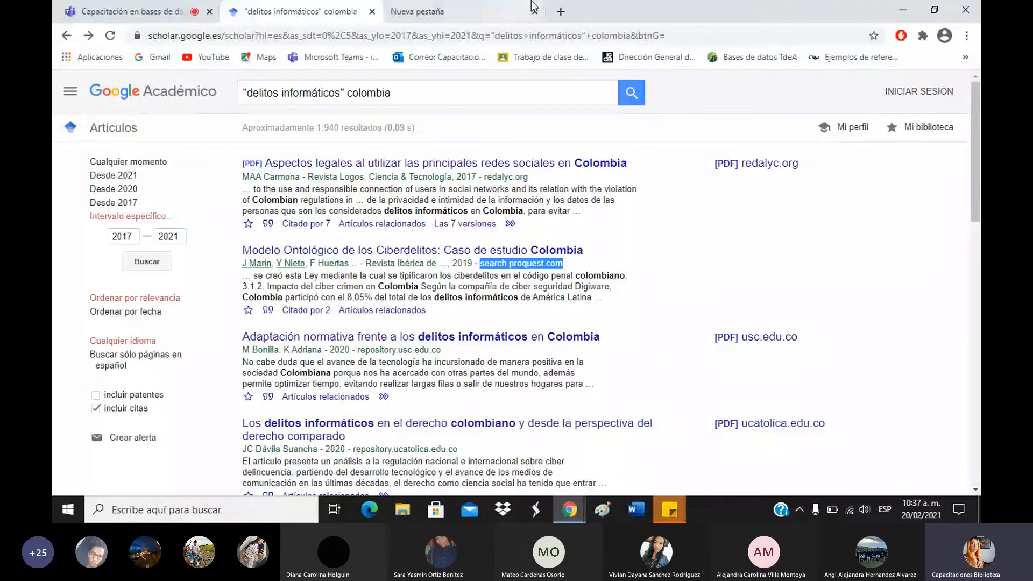
click(491, 4)
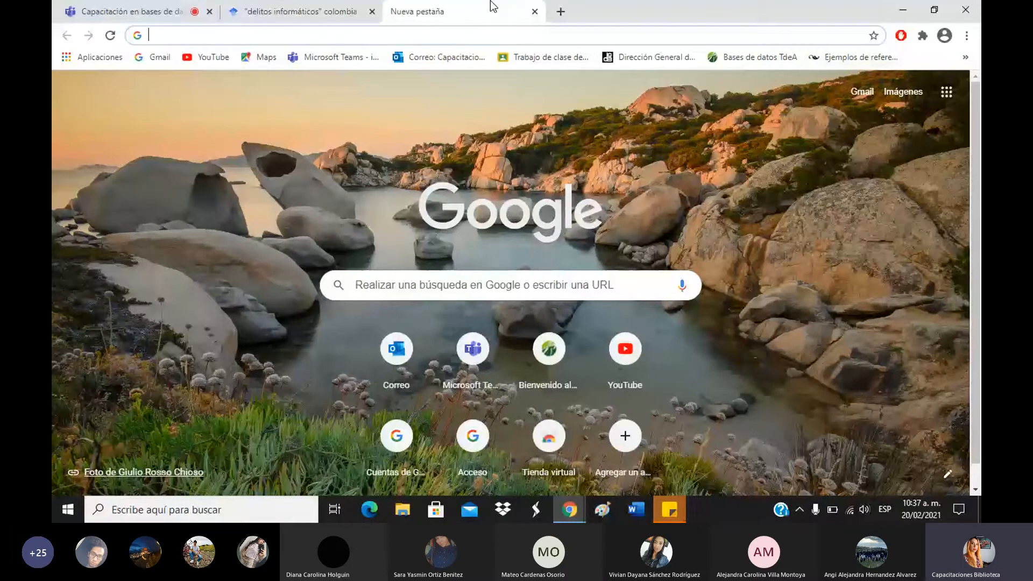
text(tdea)
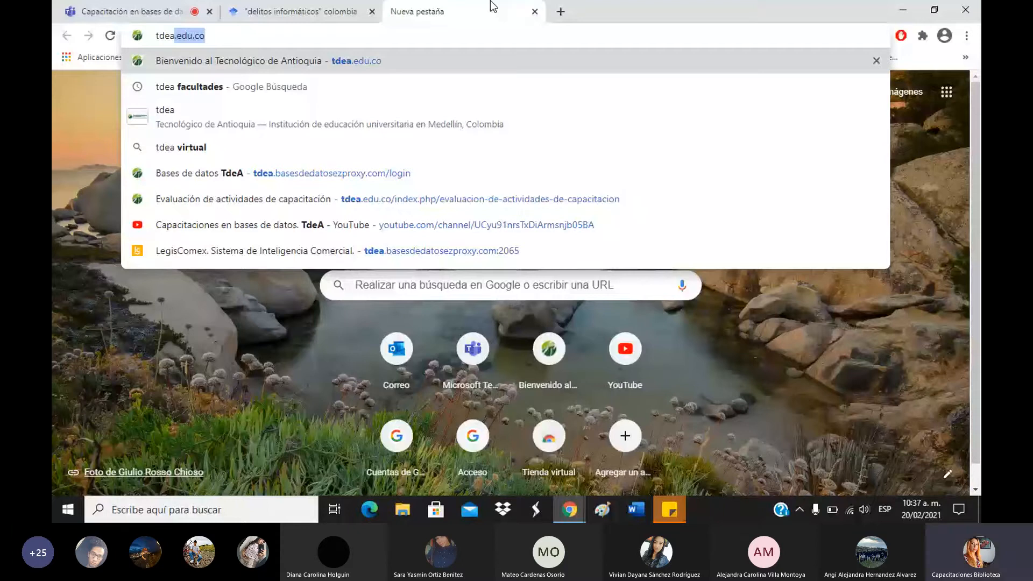
key(Return)
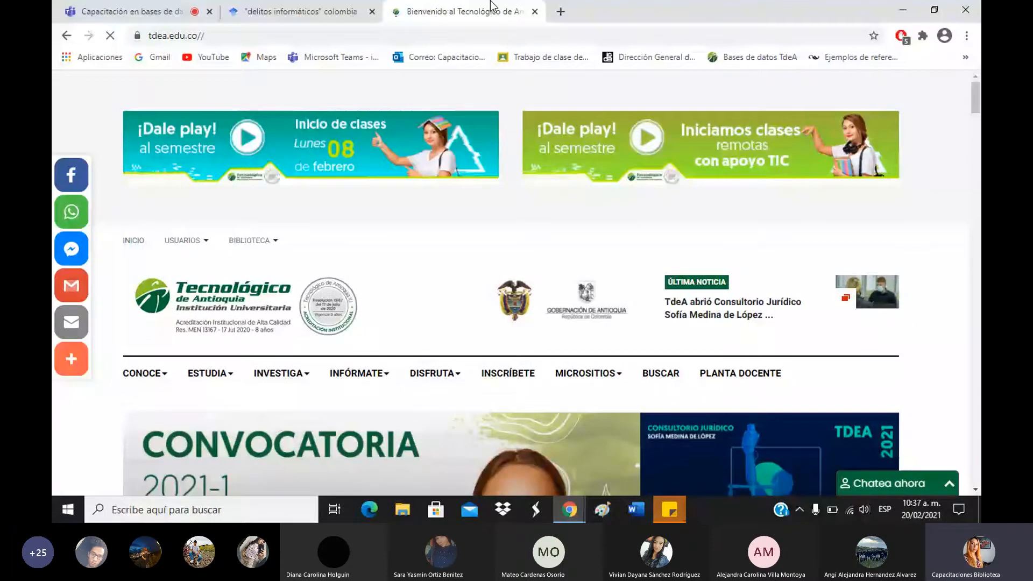
Open the Campus TdeA login page from the USUARIOS access links.
click(199, 245)
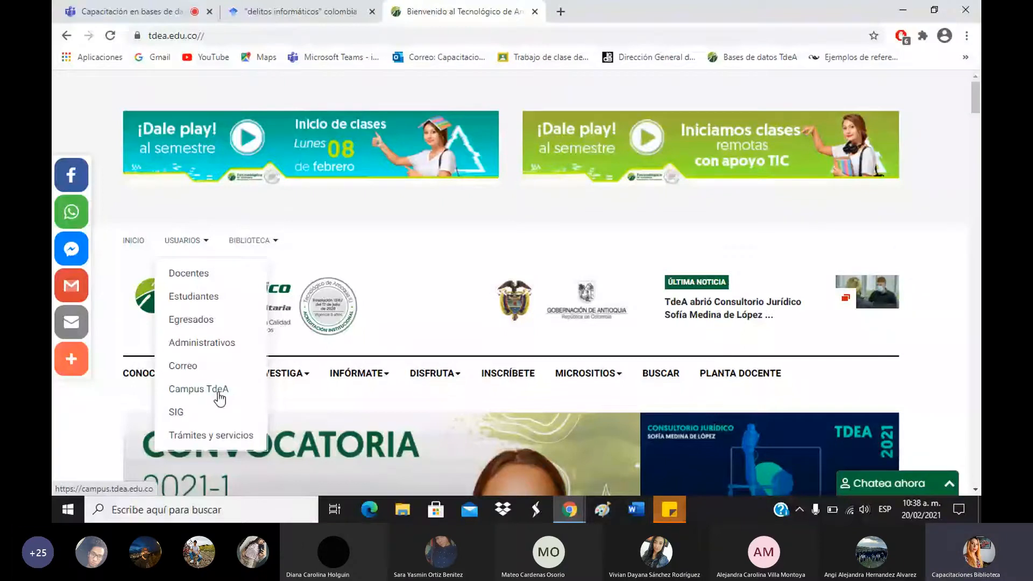
click(220, 395)
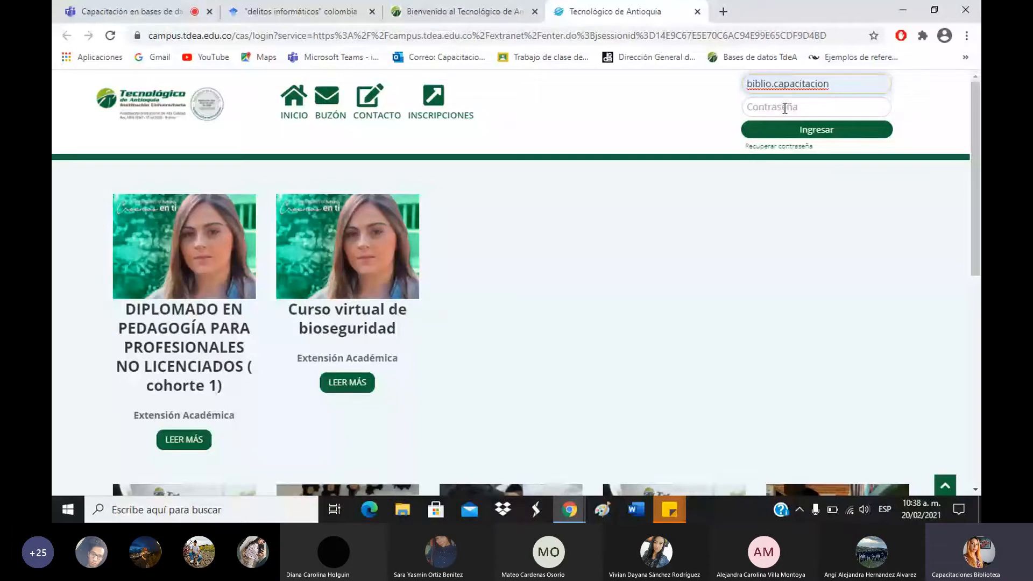
Paste the account password into Contraseña and sign in to Campus TdeA.
click(785, 108)
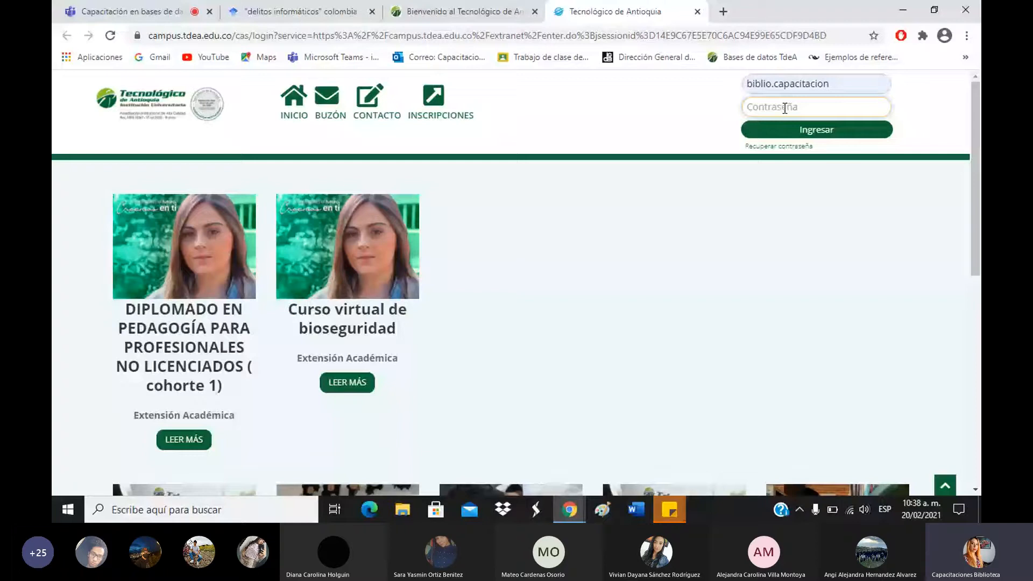
key(ctrl+v)
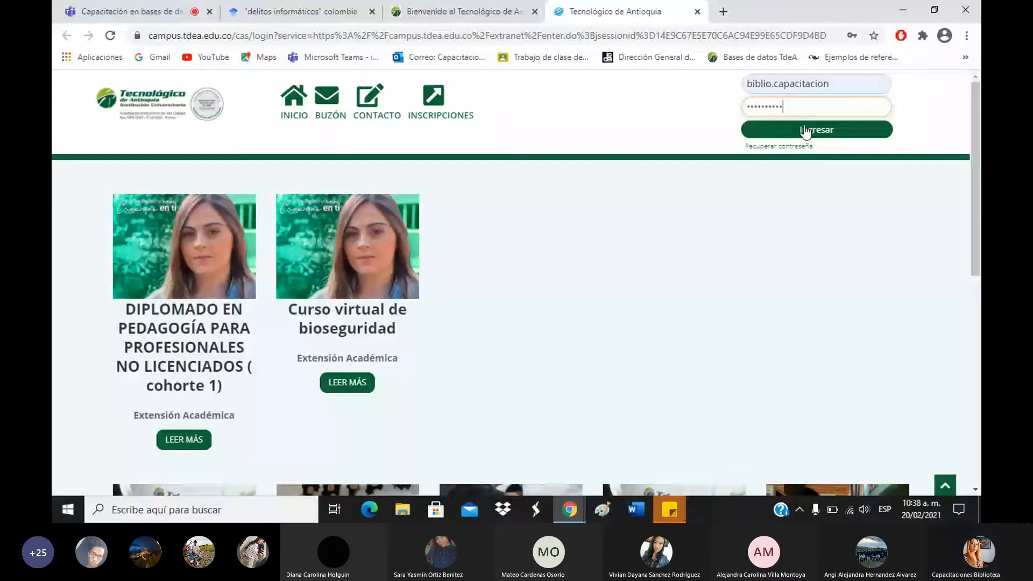
click(805, 131)
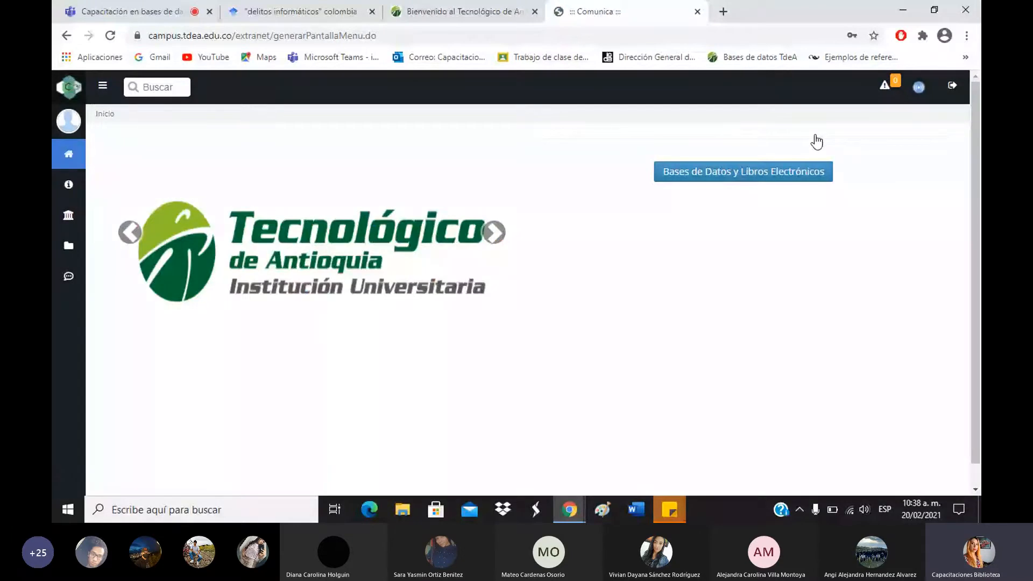
Open the Bases de Datos y Libros Electrónicos portal and scroll to its database catalogue.
click(766, 172)
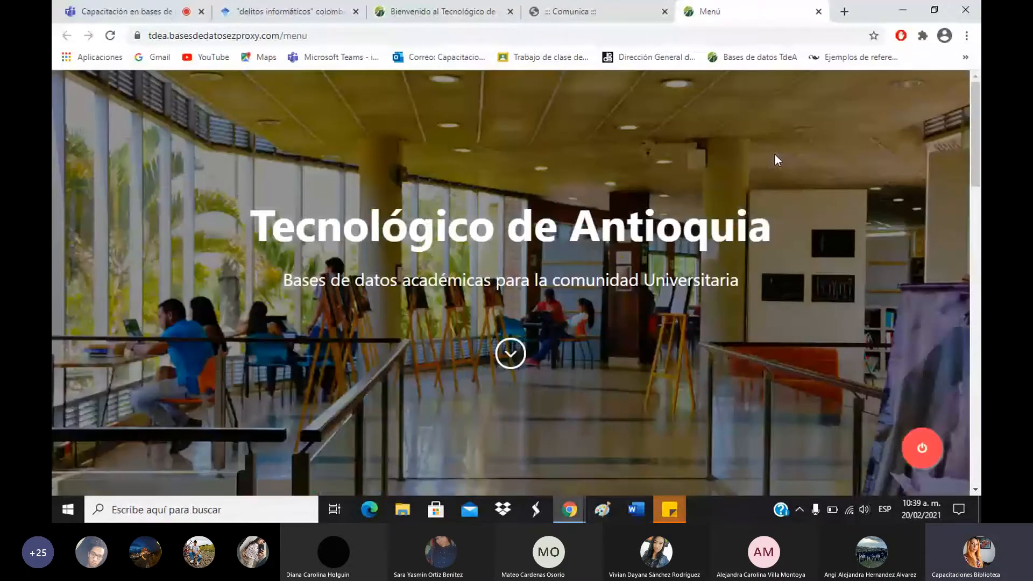
scroll(795, 146, down, 4)
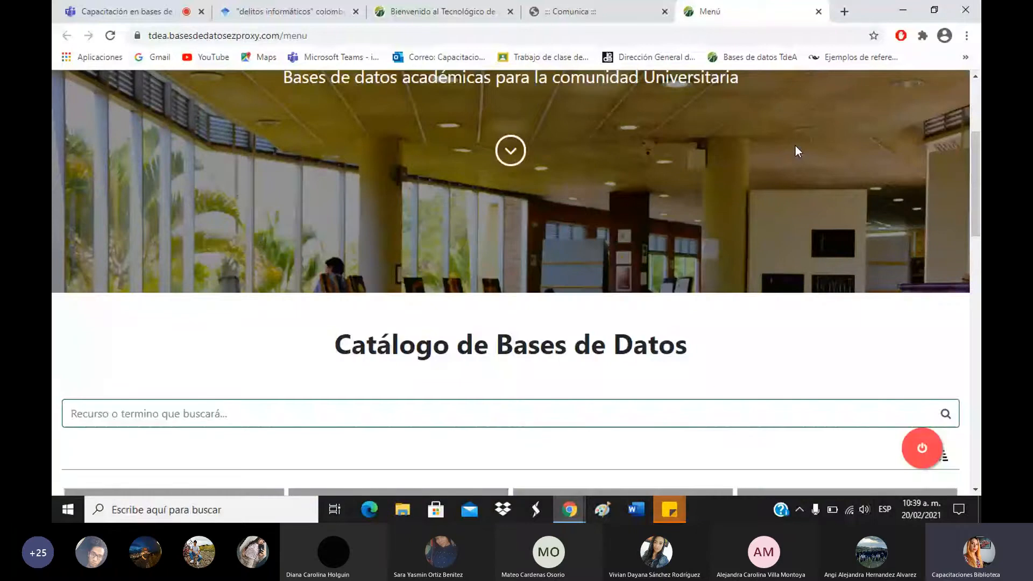
scroll(795, 145, down, 8)
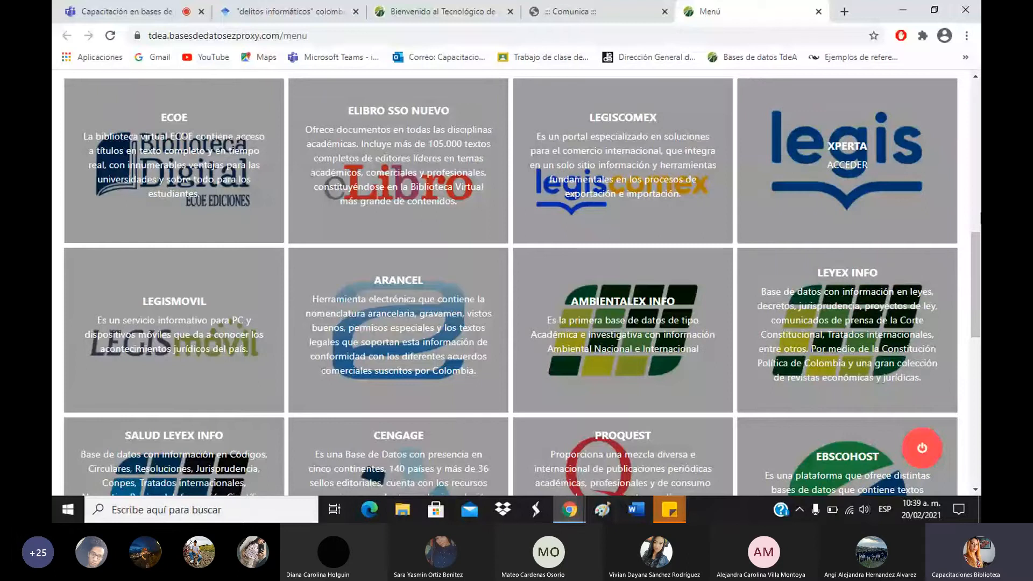
scroll(955, 282, down, 1)
scroll(955, 283, up, 2)
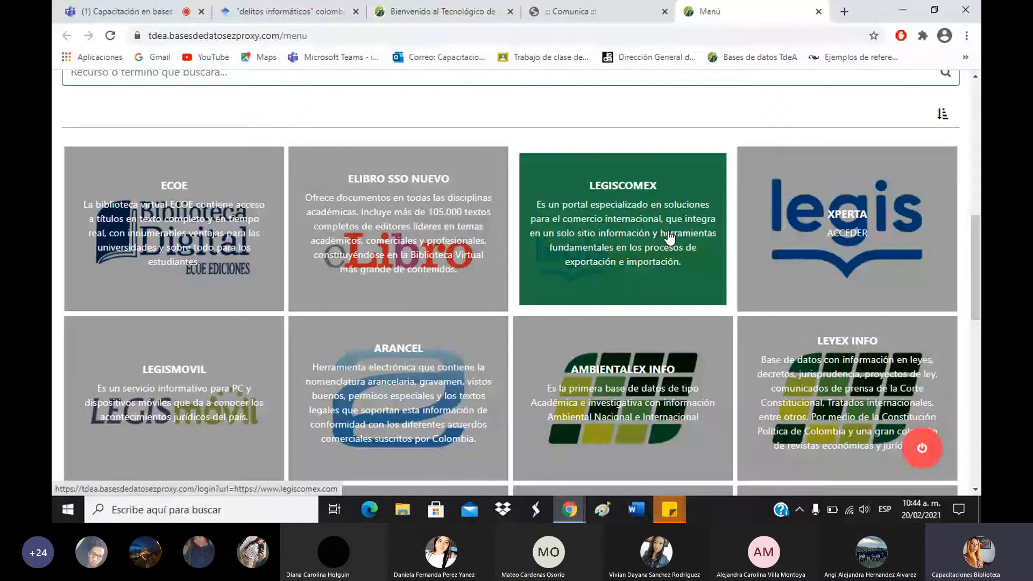
Scroll the catalogue down to the LEYEX INFO, PROQUEST and EBSCOHOST cards.
scroll(957, 311, down, 4)
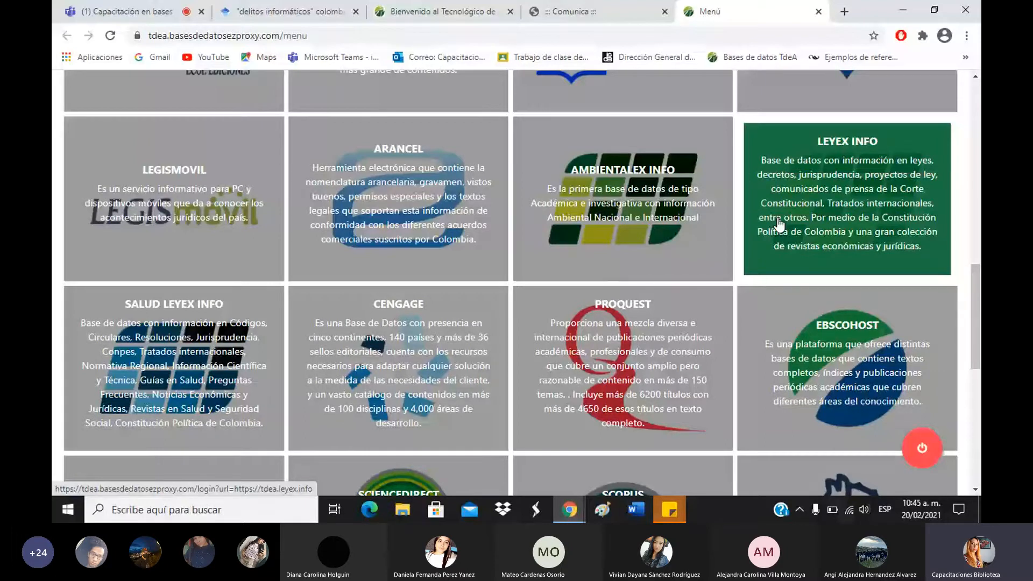
Launch Leyex.info from the LEYEX INFO card through the TdeA proxy.
click(778, 219)
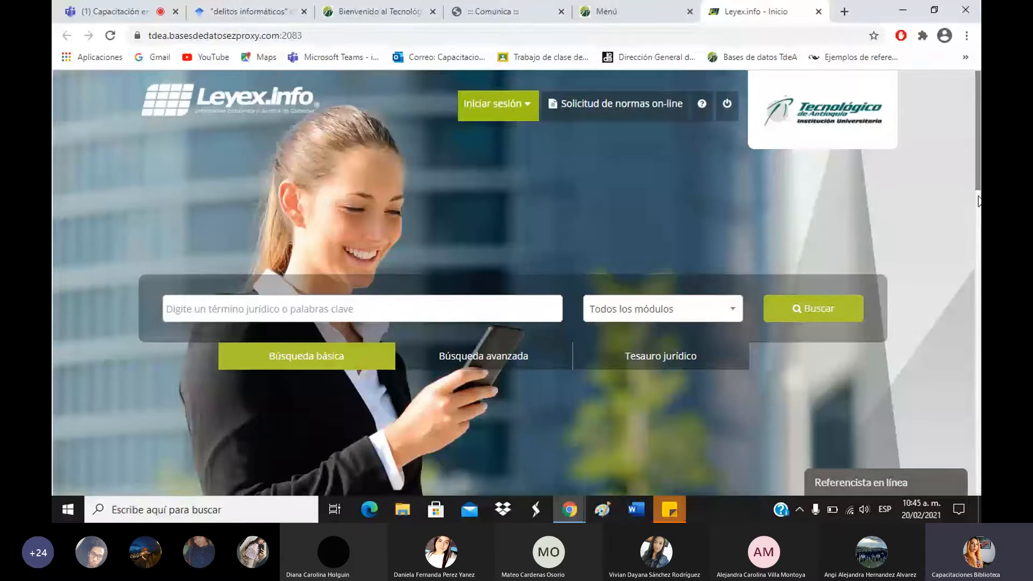
Scroll down the Leyex.info home page and back up to its all-modules keyword search box.
scroll(978, 200, down, 6)
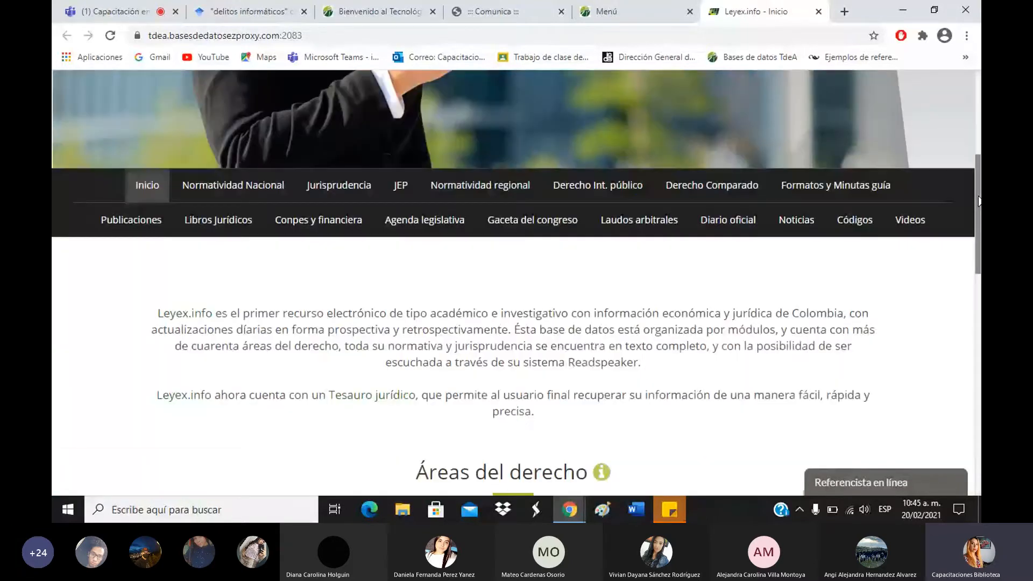
scroll(978, 200, up, 3)
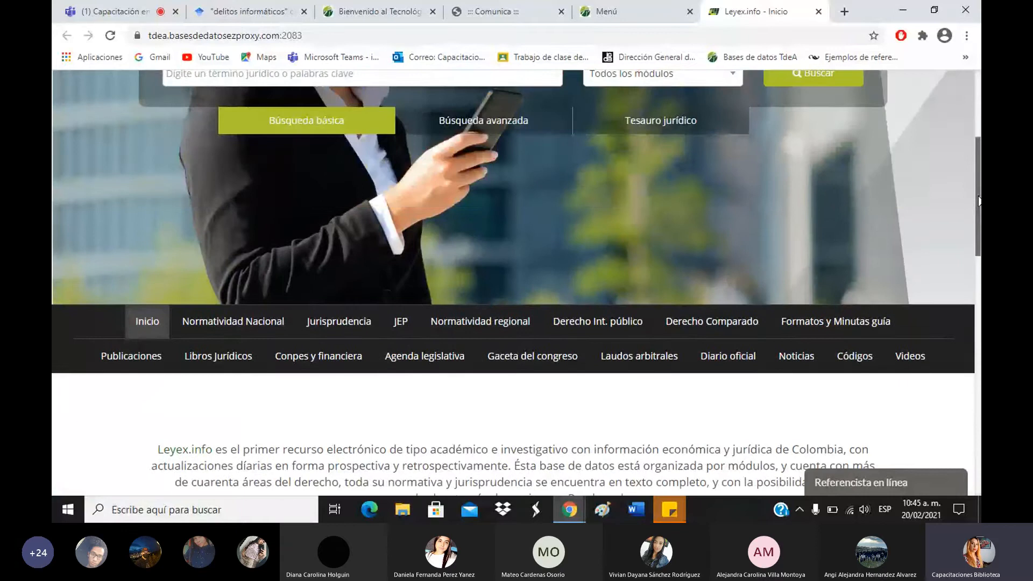
scroll(978, 201, up, 5)
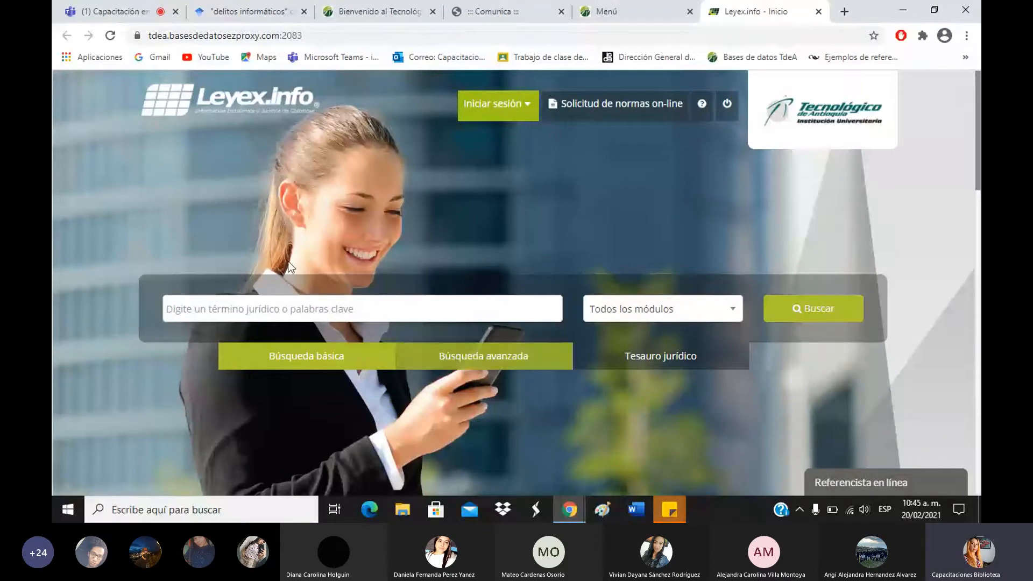
click(316, 311)
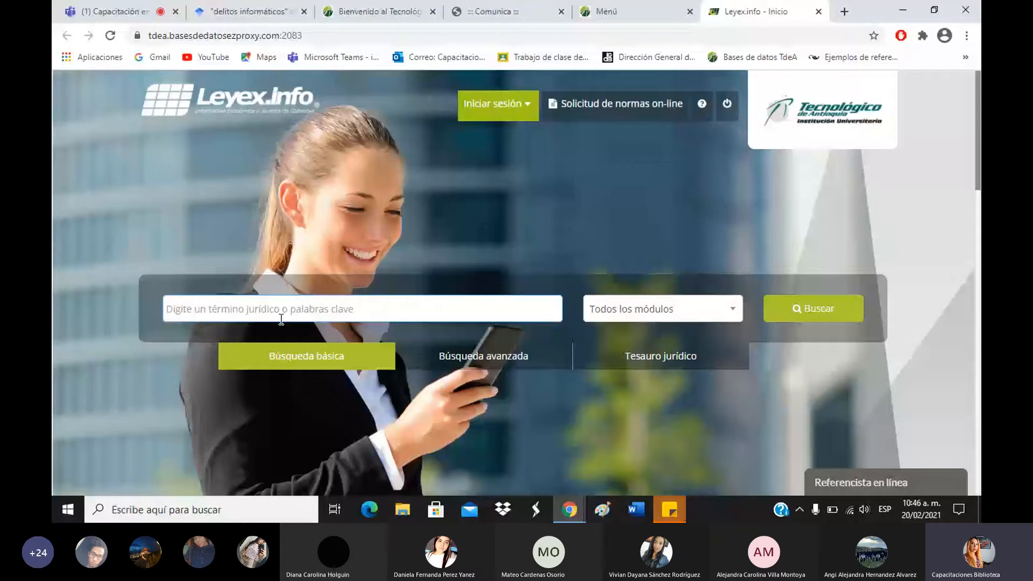
scroll(281, 319, down, 3)
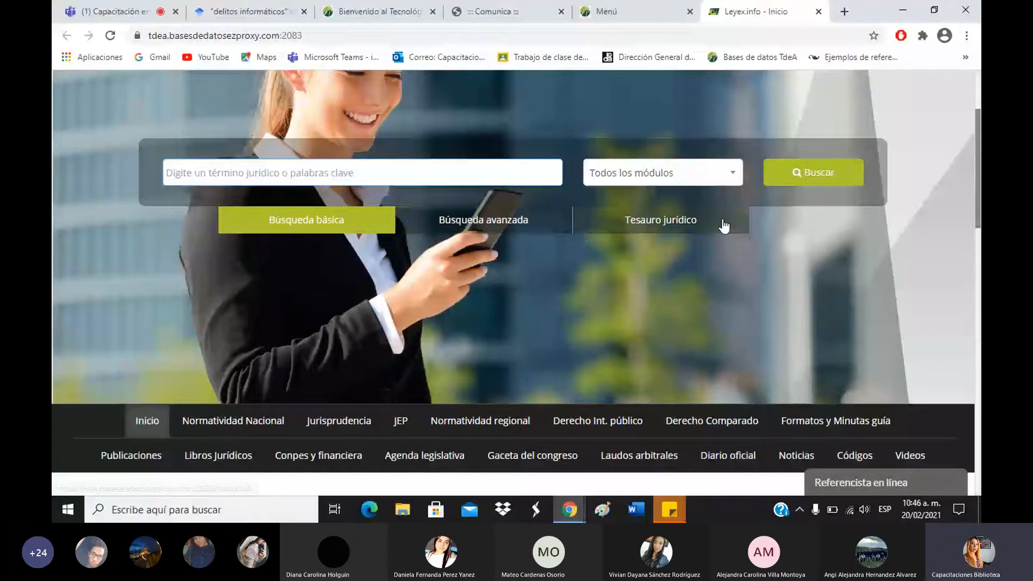
scroll(689, 301, down, 1)
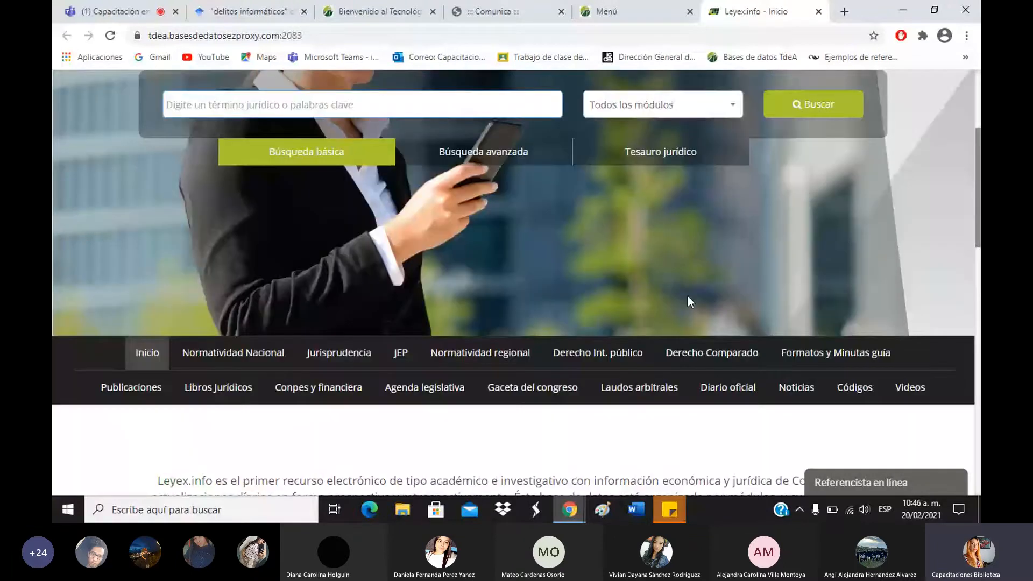
scroll(688, 296, down, 1)
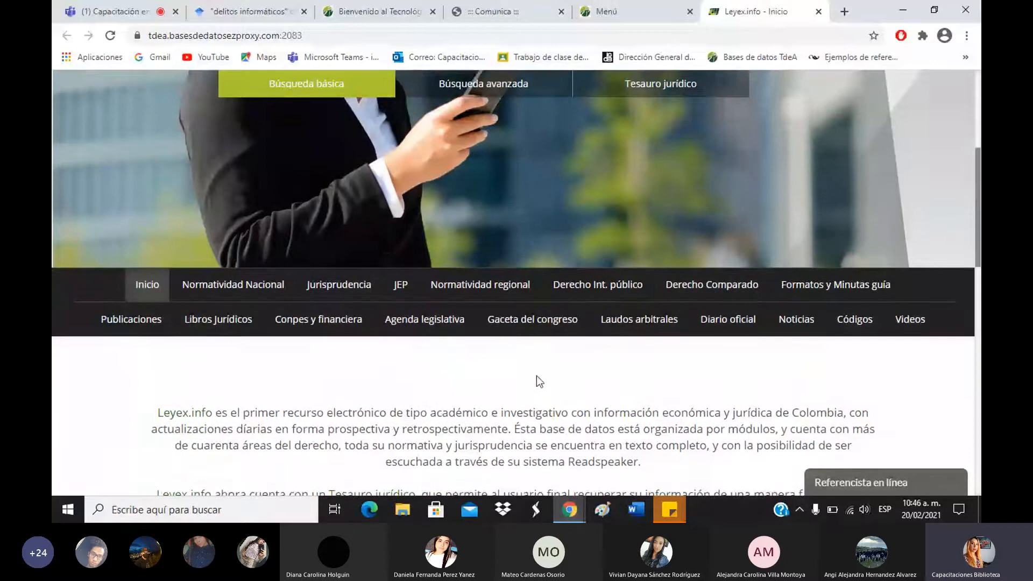
scroll(538, 377, down, 1)
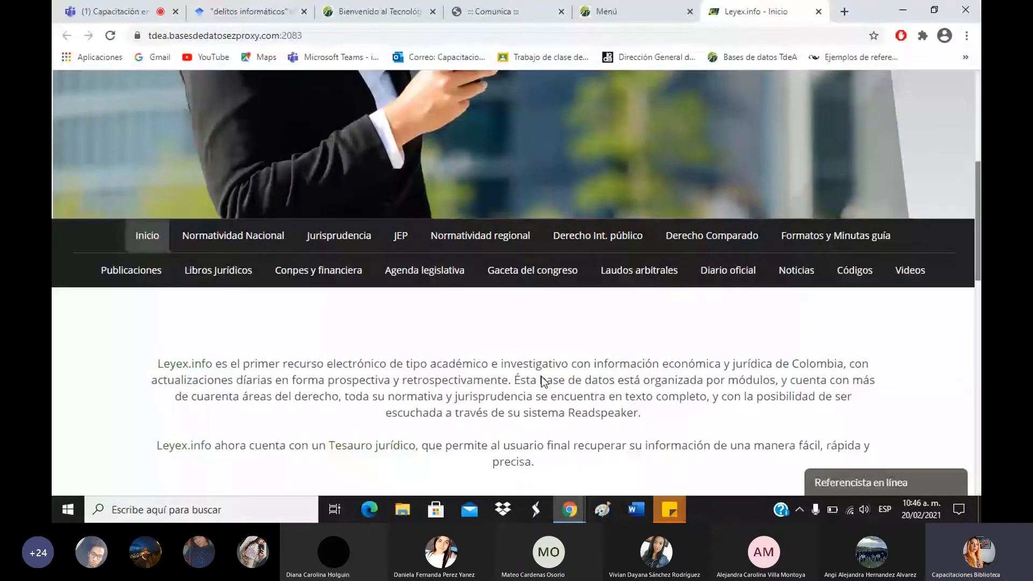
scroll(542, 381, down, 1)
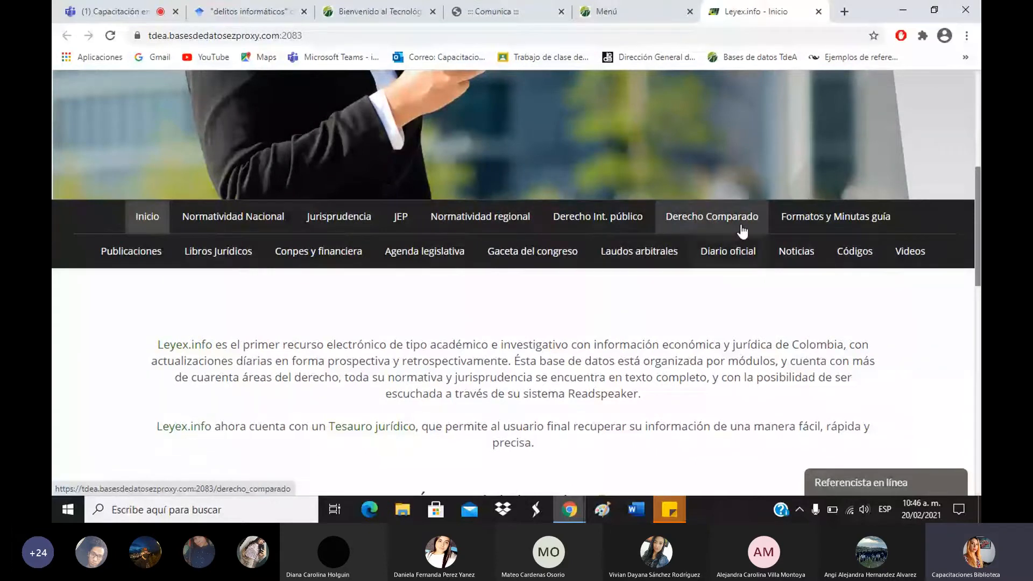
drag(978, 223, 979, 309)
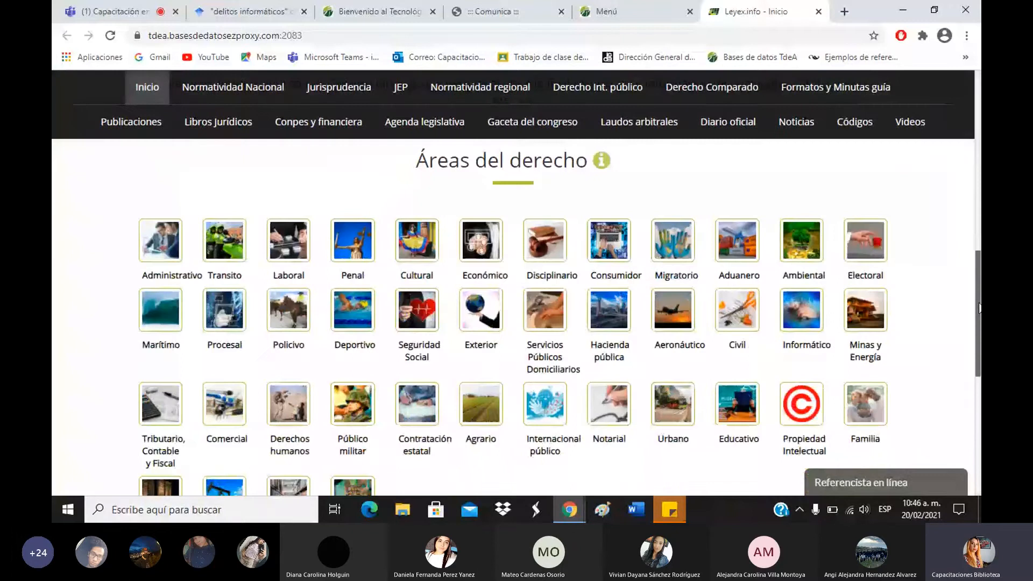
scroll(979, 308, down, 1)
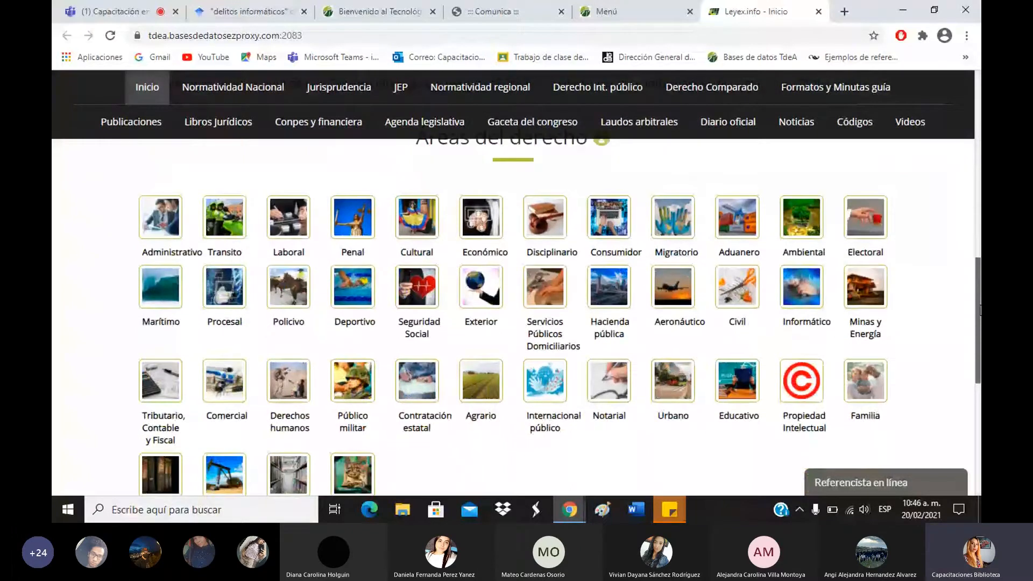
scroll(737, 194, down, 1)
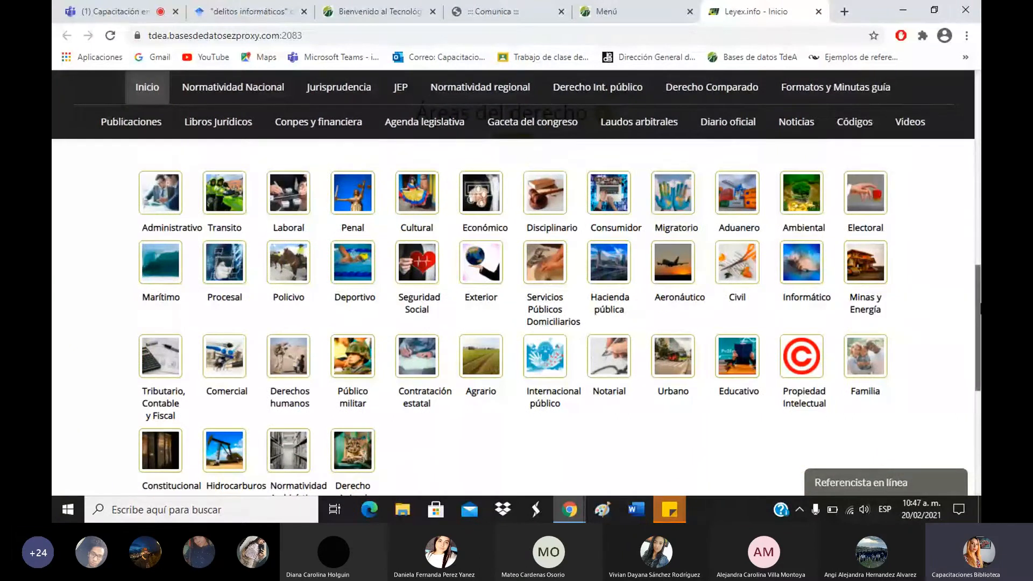
scroll(622, 250, up, 10)
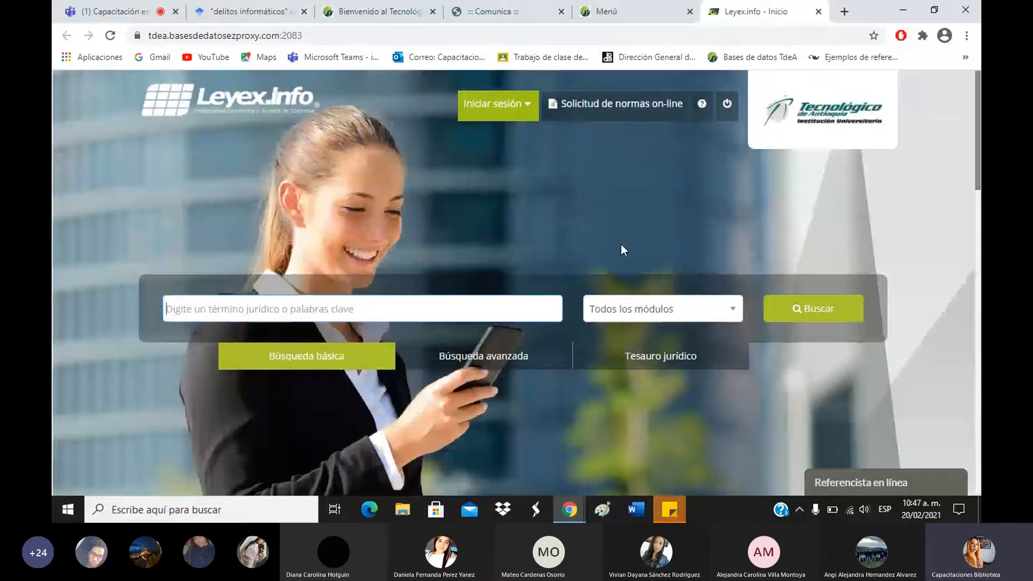
Search all Leyex.info modules for 'delitos informáticos'.
text(delitos )
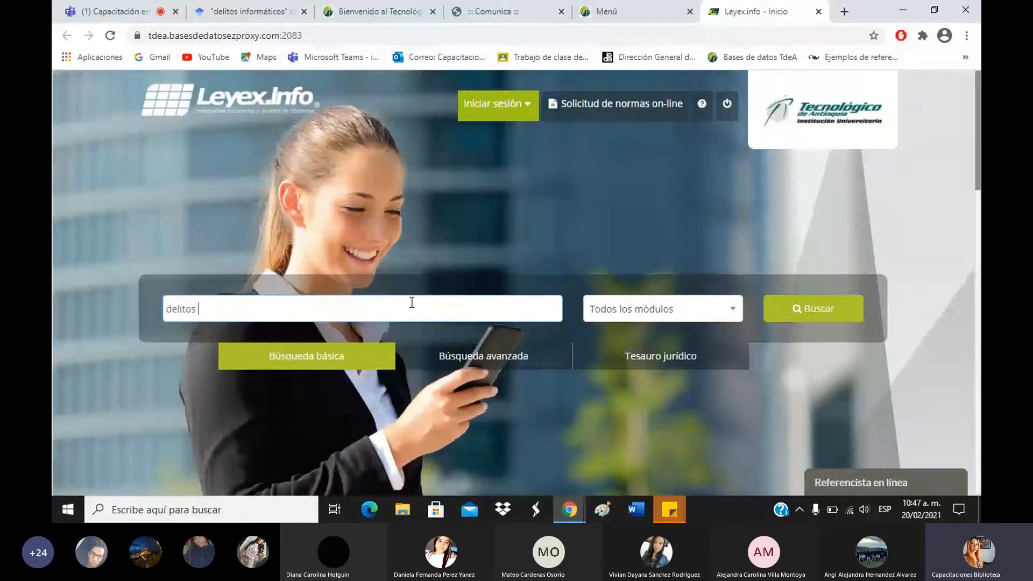
text(informá)
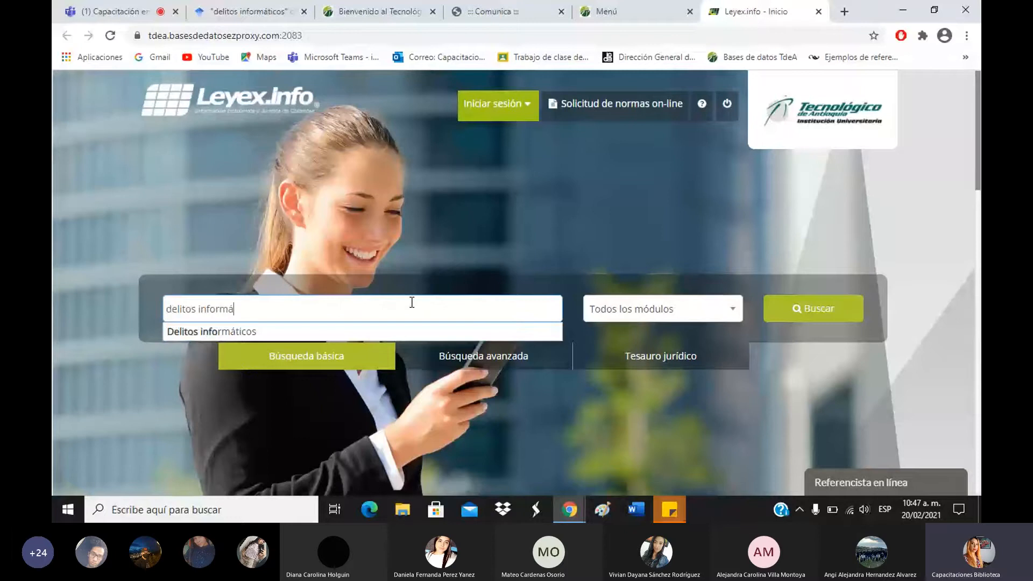
text(ticos)
key(Return)
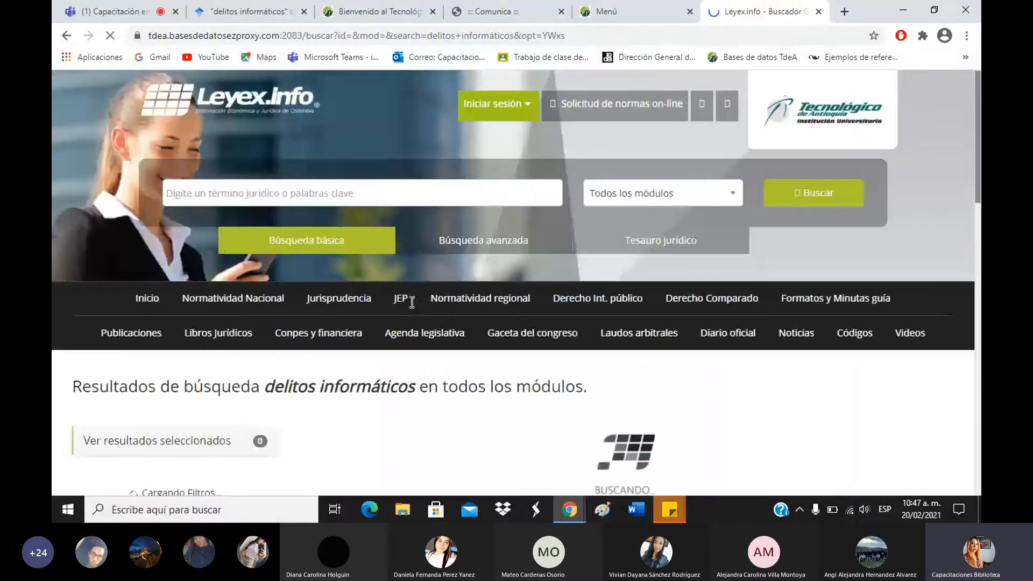
scroll(412, 303, down, 1)
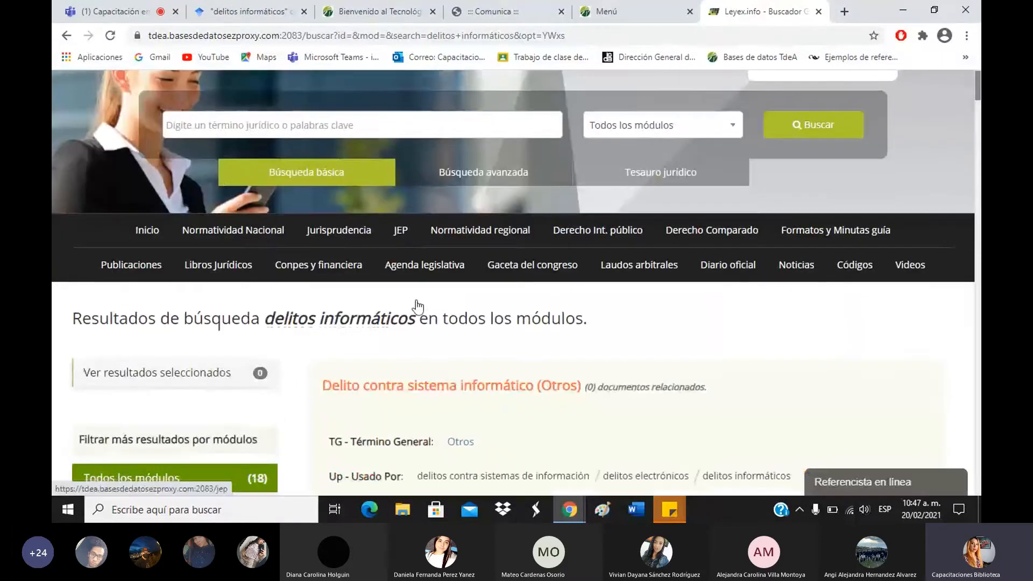
scroll(418, 307, down, 3)
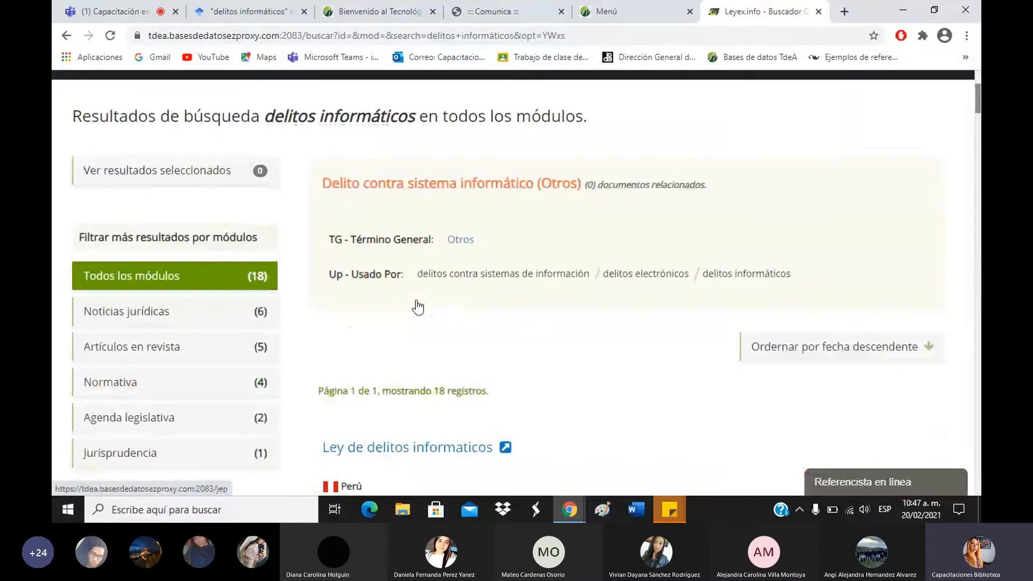
scroll(418, 307, up, 1)
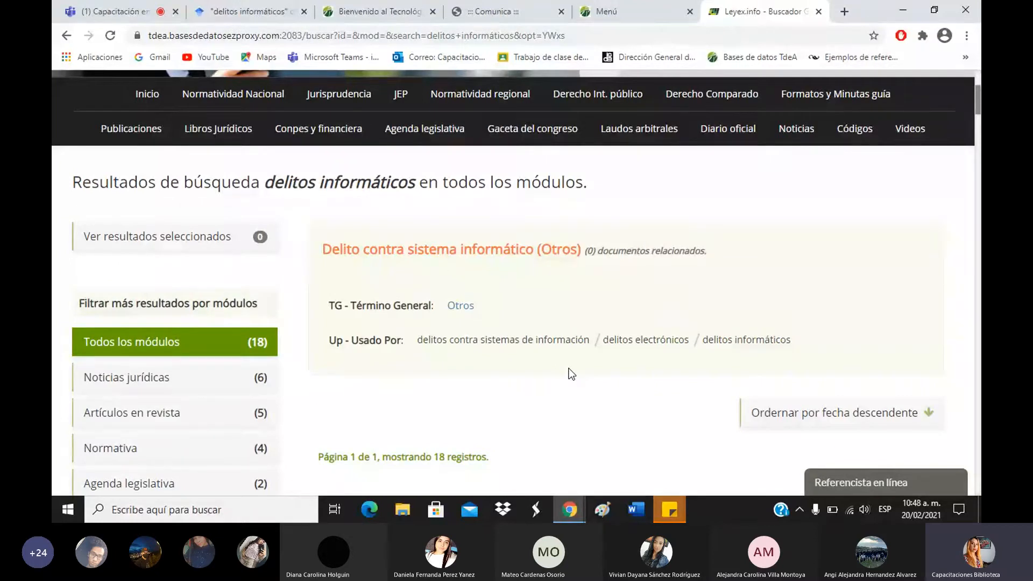
scroll(571, 374, down, 5)
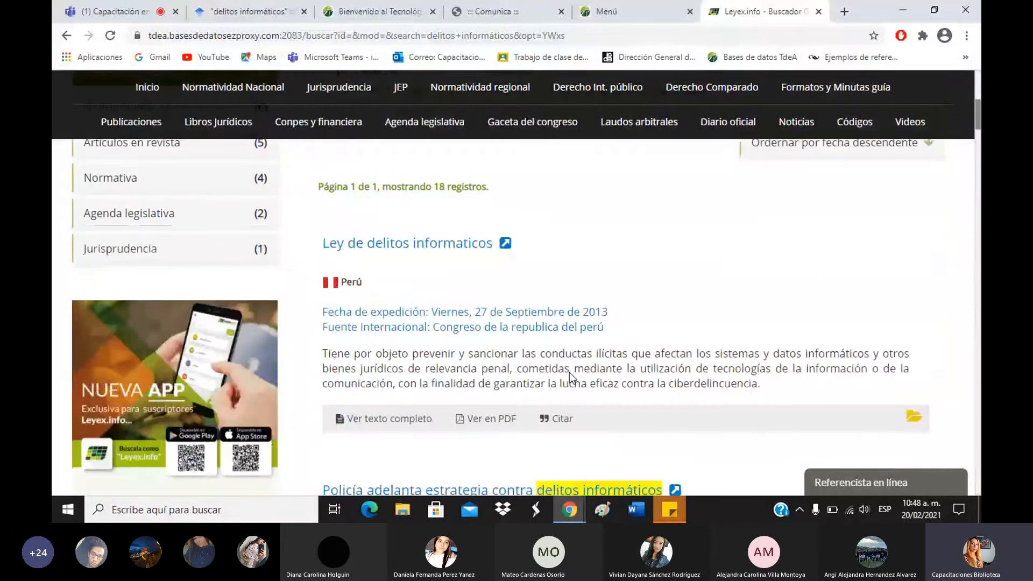
scroll(449, 393, up, 5)
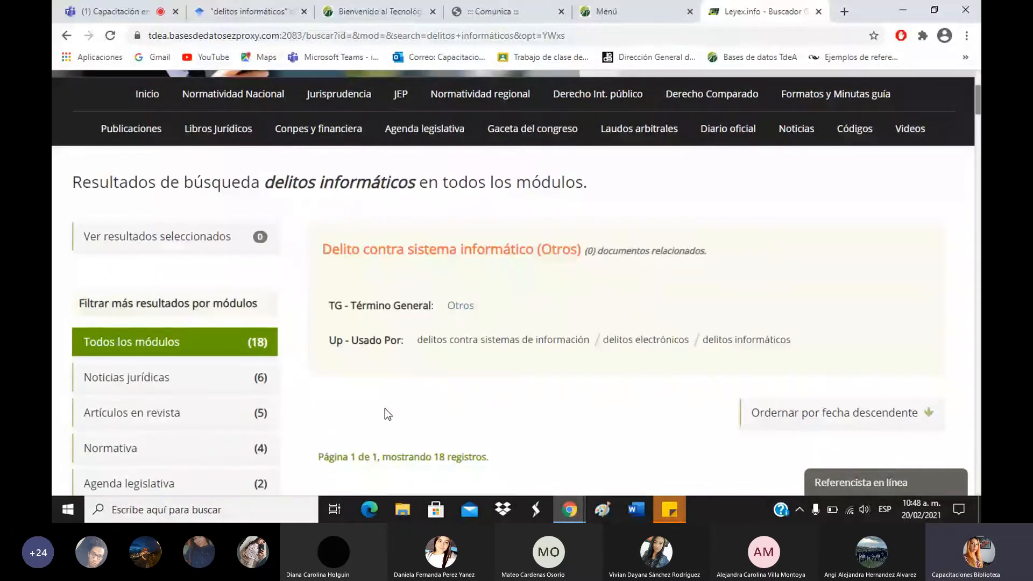
scroll(386, 408, down, 3)
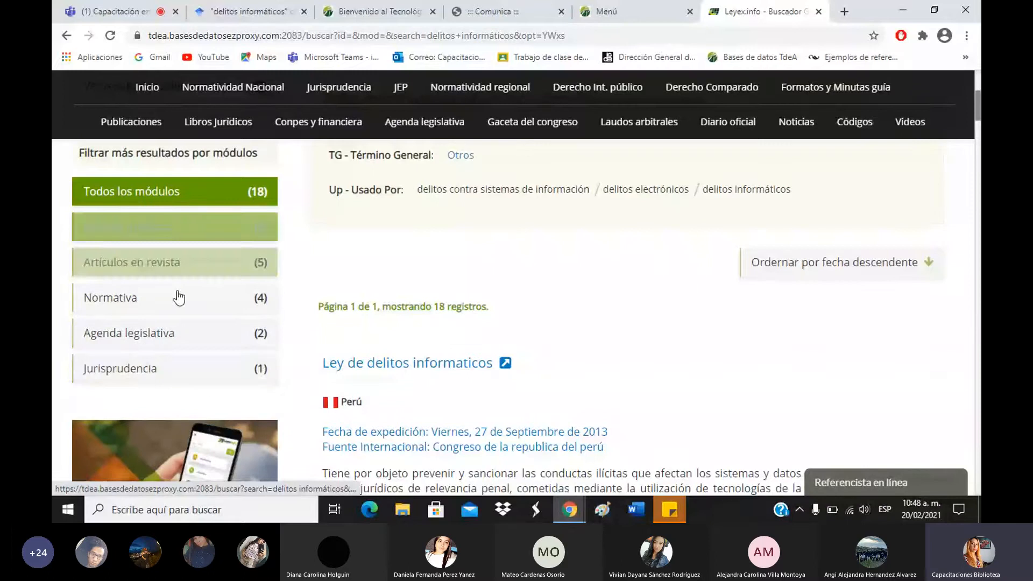
scroll(513, 310, up, 4)
scroll(395, 323, down, 1)
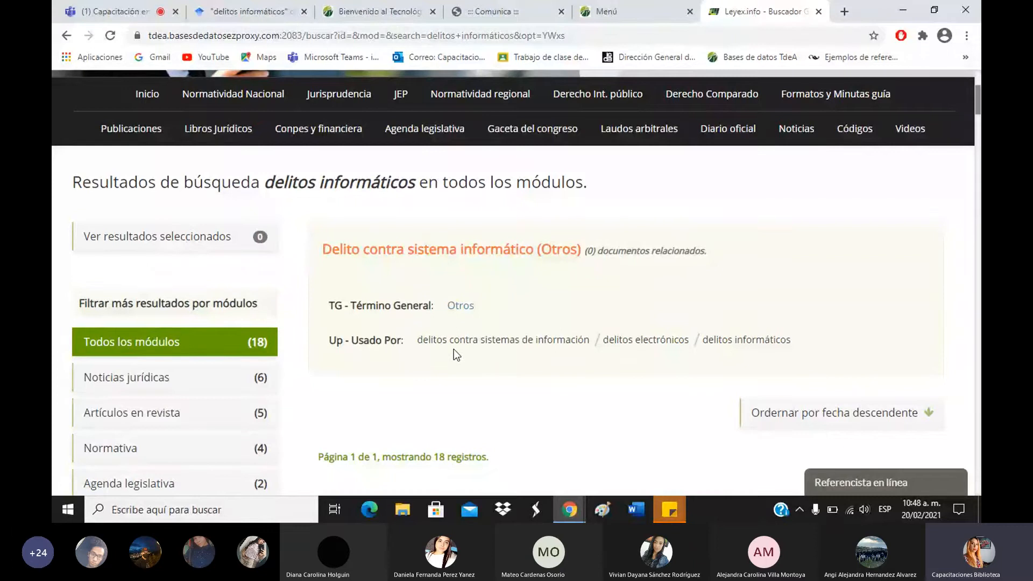
drag(418, 340, 687, 340)
click(607, 372)
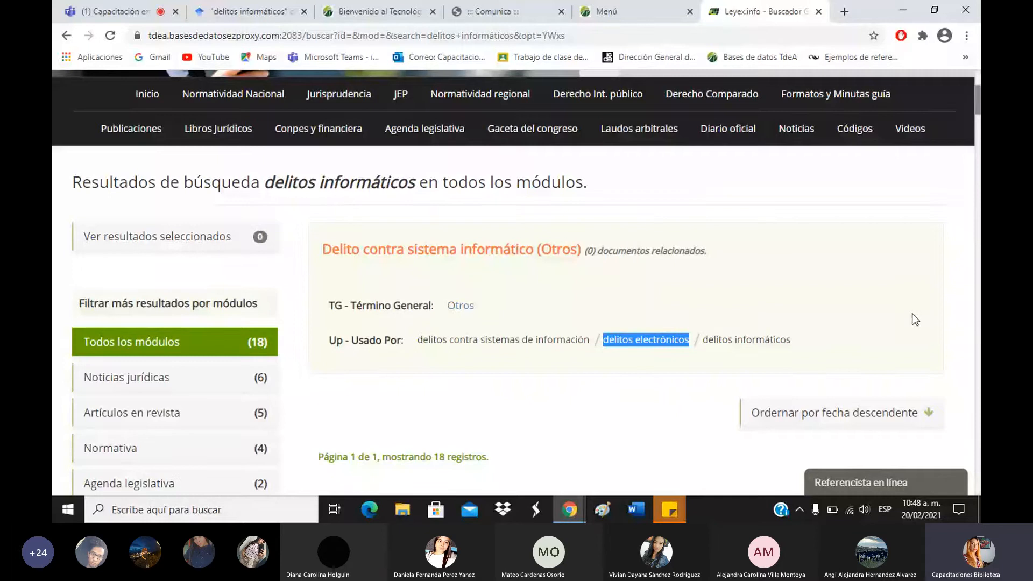
drag(844, 348, 641, 386)
click(641, 386)
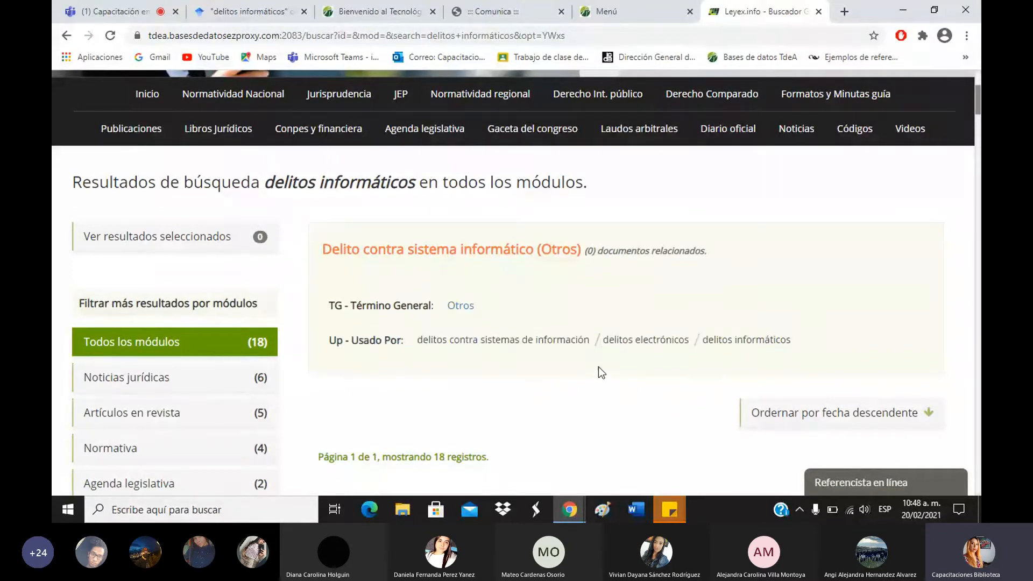
scroll(598, 366, down, 5)
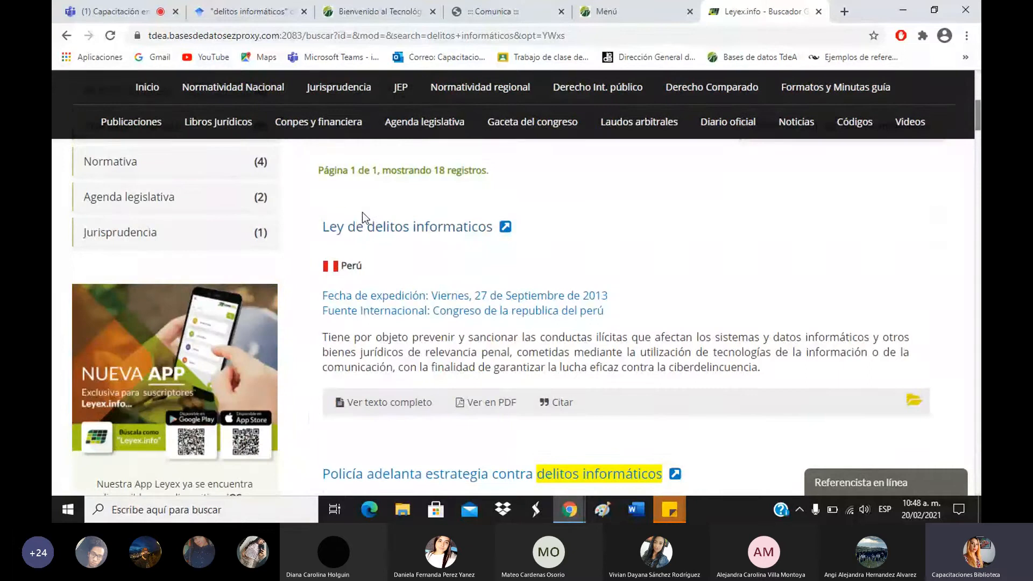
drag(365, 267, 321, 269)
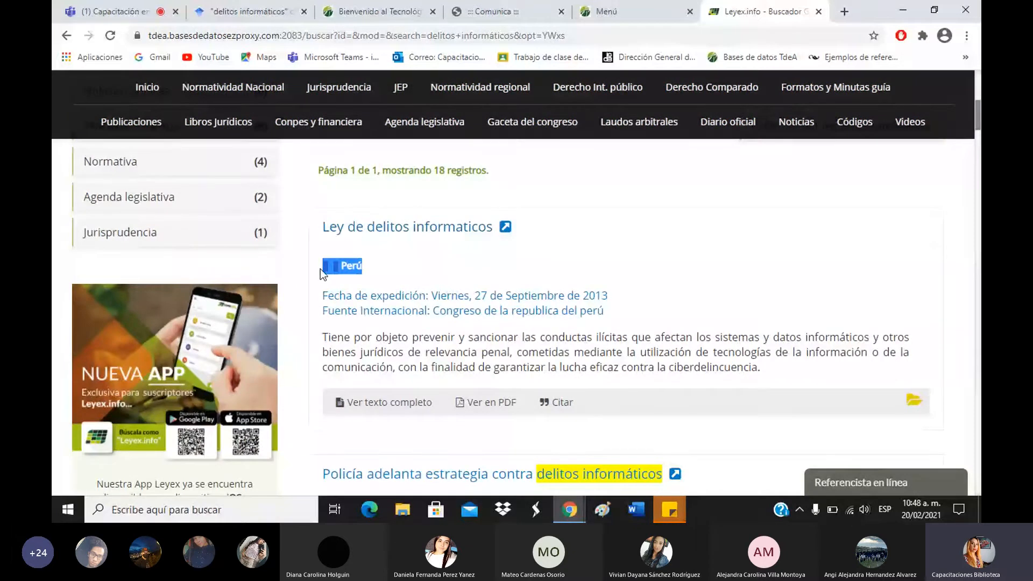
scroll(344, 345, down, 2)
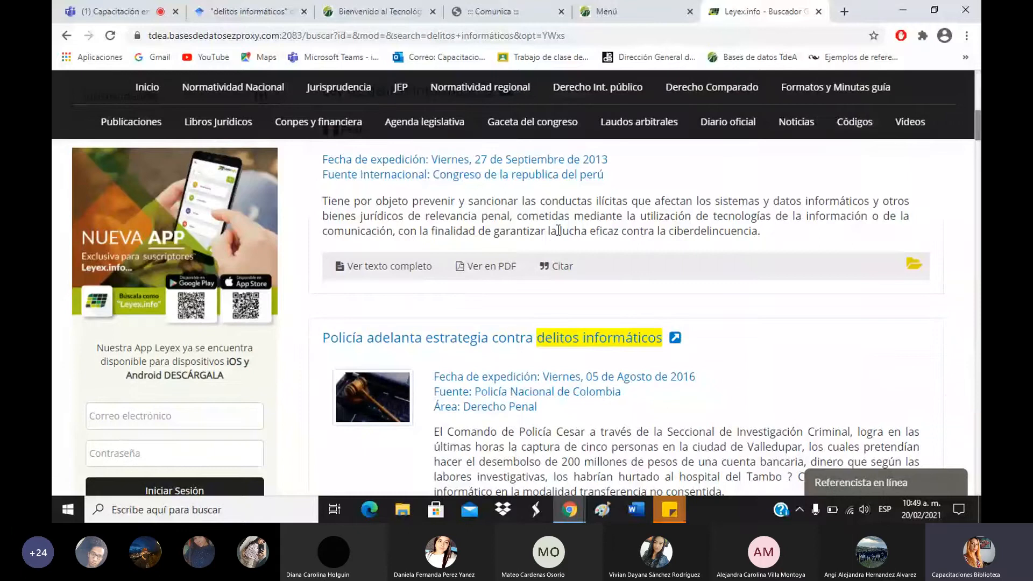
scroll(804, 388, up, 4)
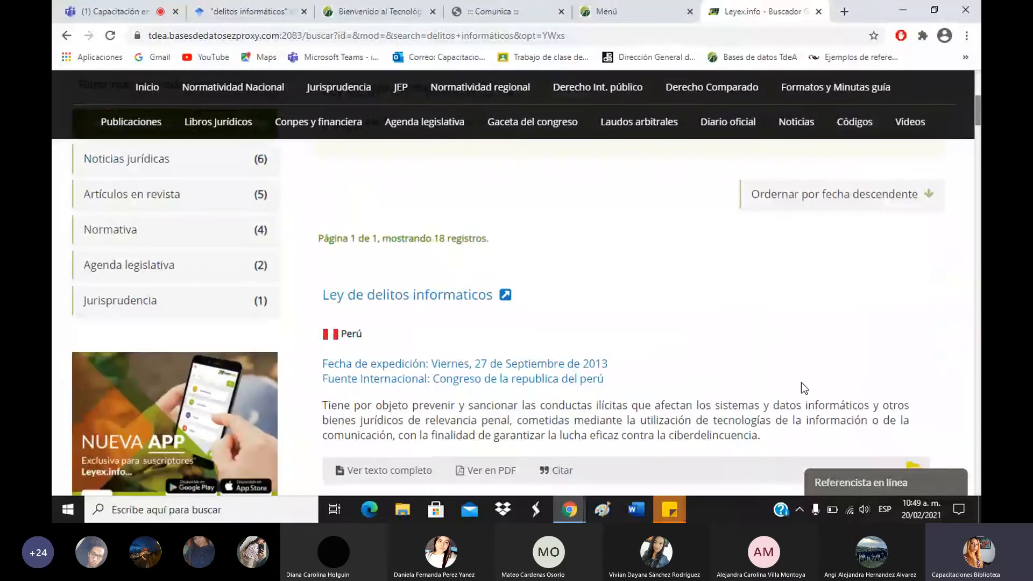
scroll(802, 382, up, 4)
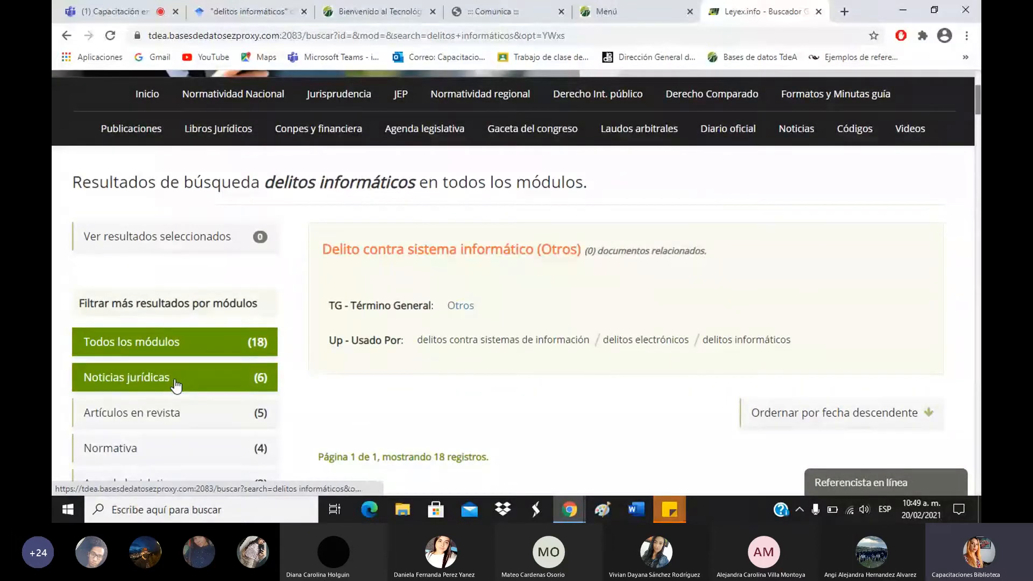
scroll(165, 242, down, 4)
Filter the delitos informáticos results to the Normativa module and browse its 4 records.
click(165, 243)
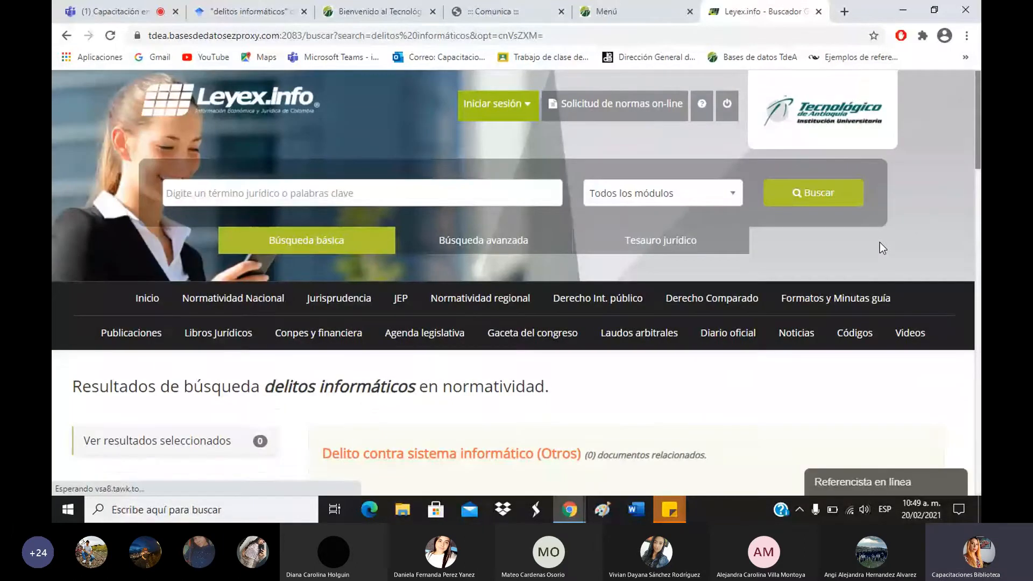
scroll(867, 150, down, 6)
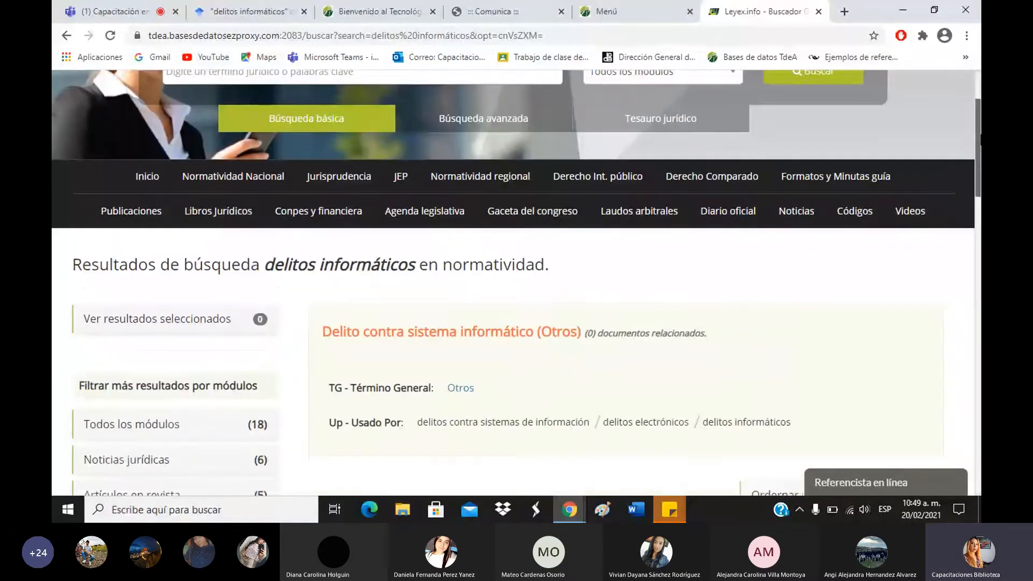
scroll(707, 227, down, 3)
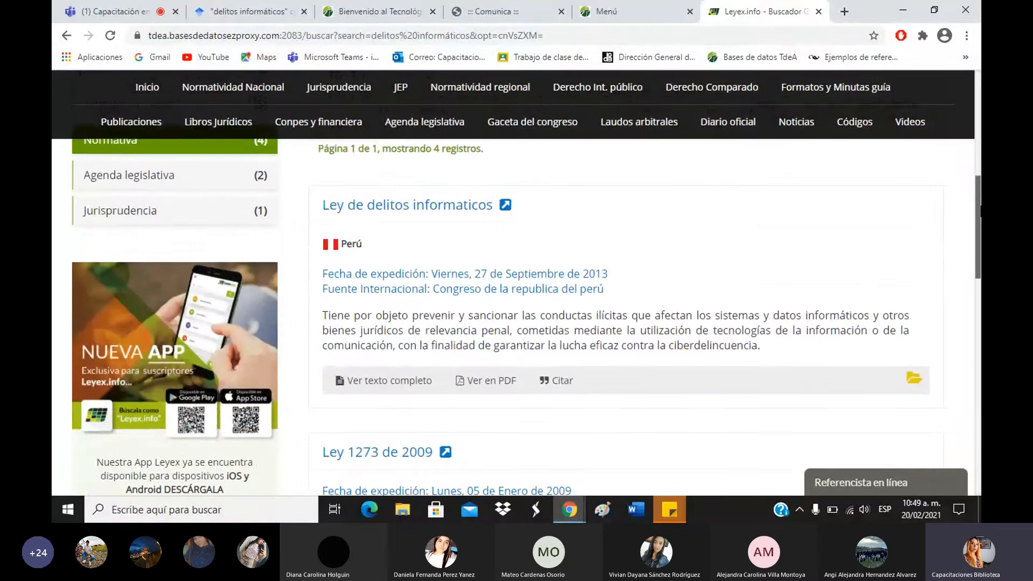
scroll(543, 273, down, 4)
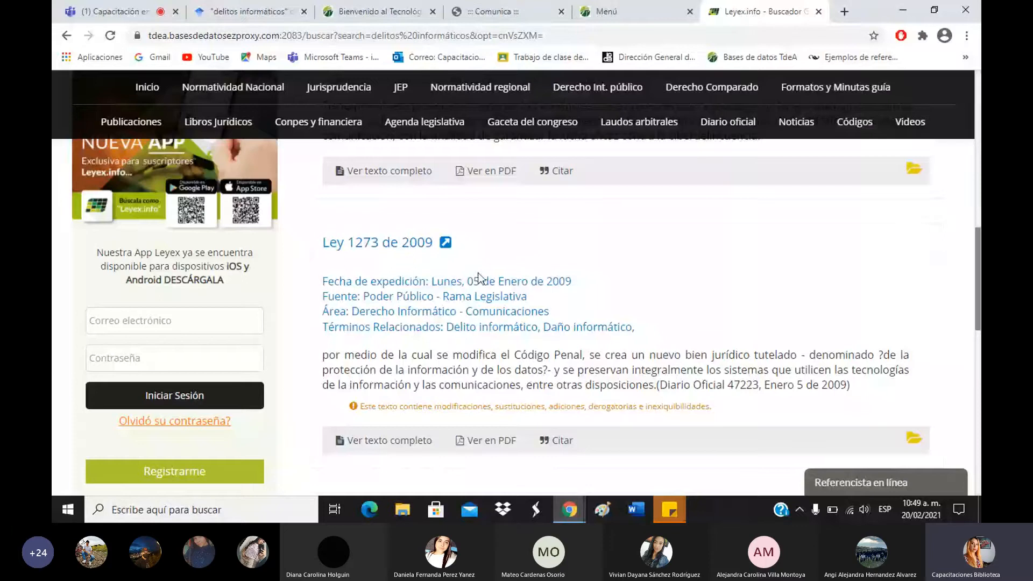
scroll(527, 290, down, 1)
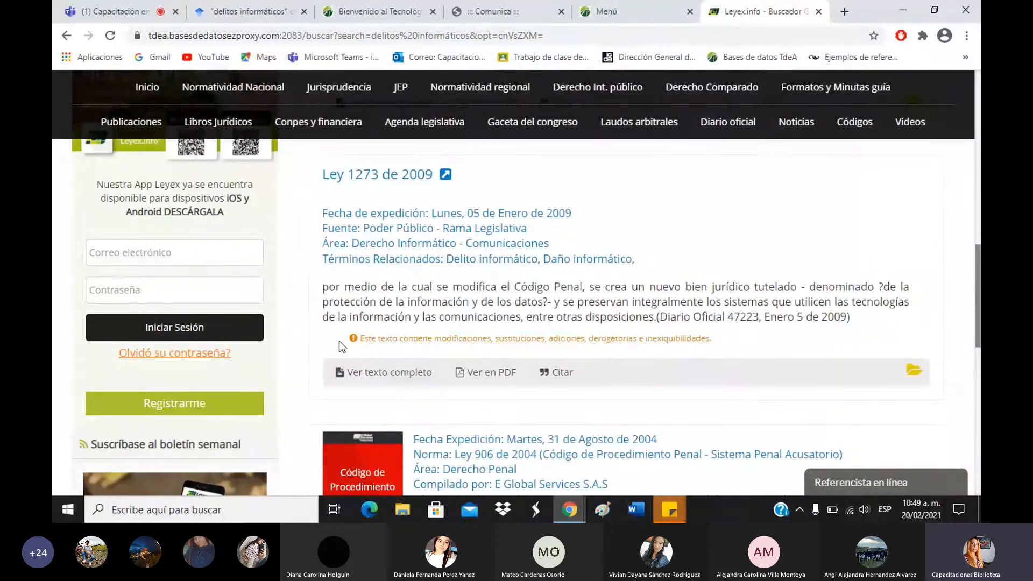
Highlight the modifications warning on Ley 1273 de 2009, then open the Ley de delitos informaticos record.
drag(340, 346, 734, 347)
click(724, 340)
scroll(538, 271, up, 5)
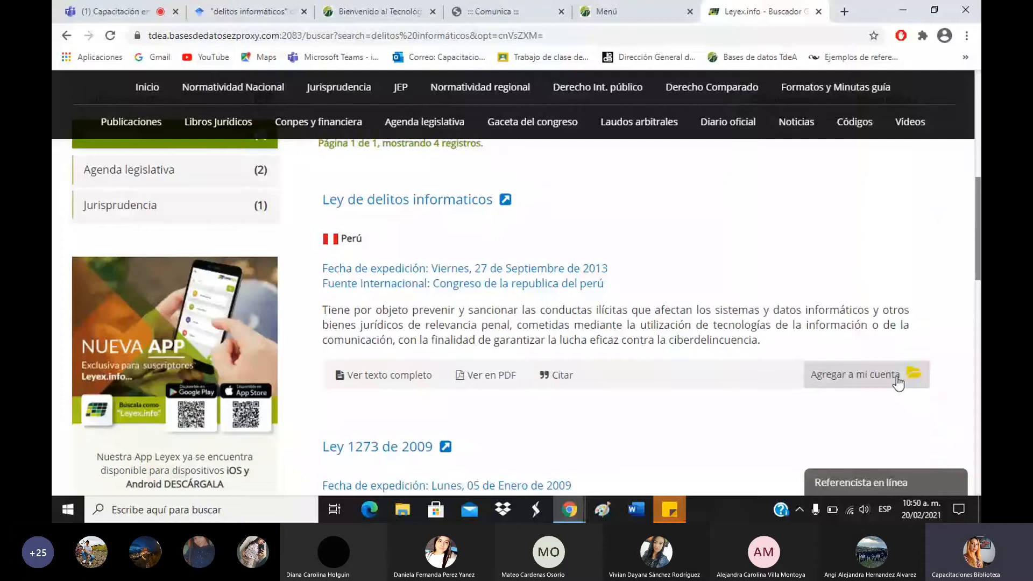
click(373, 205)
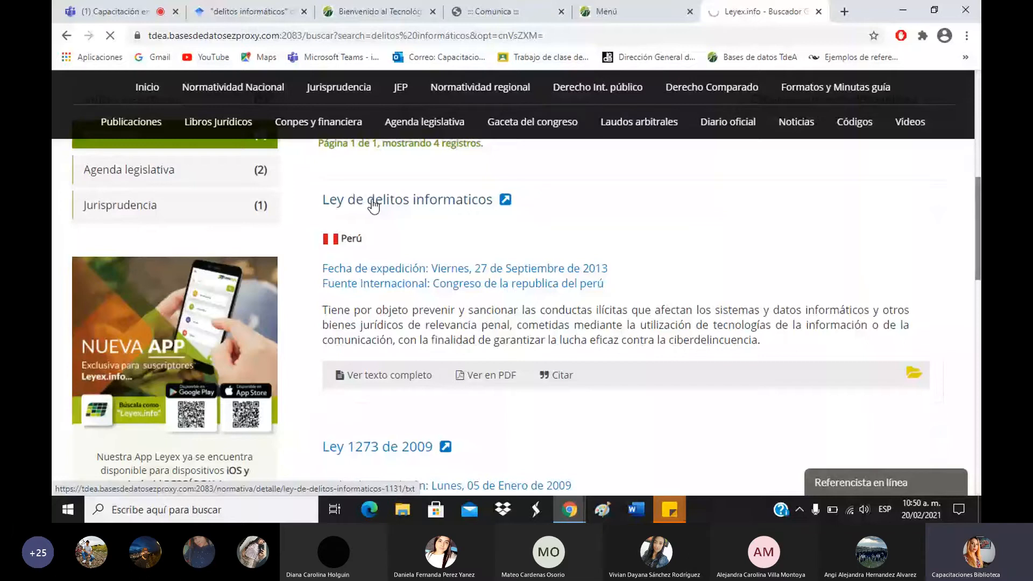
Open the full text of Ley Nº 30096 and read down to its Cuarta and Quinta provisions.
click(374, 206)
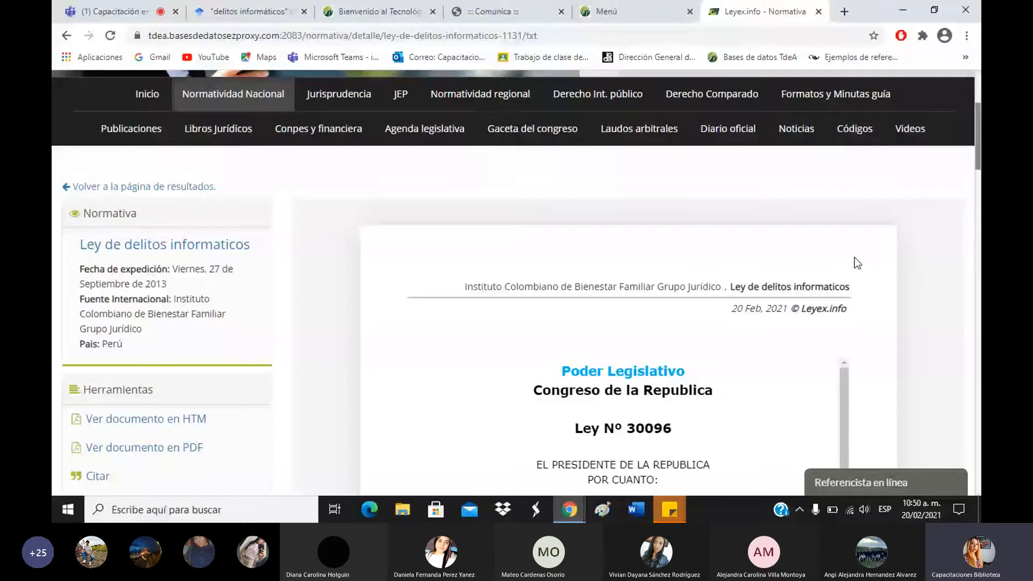
scroll(854, 257, down, 3)
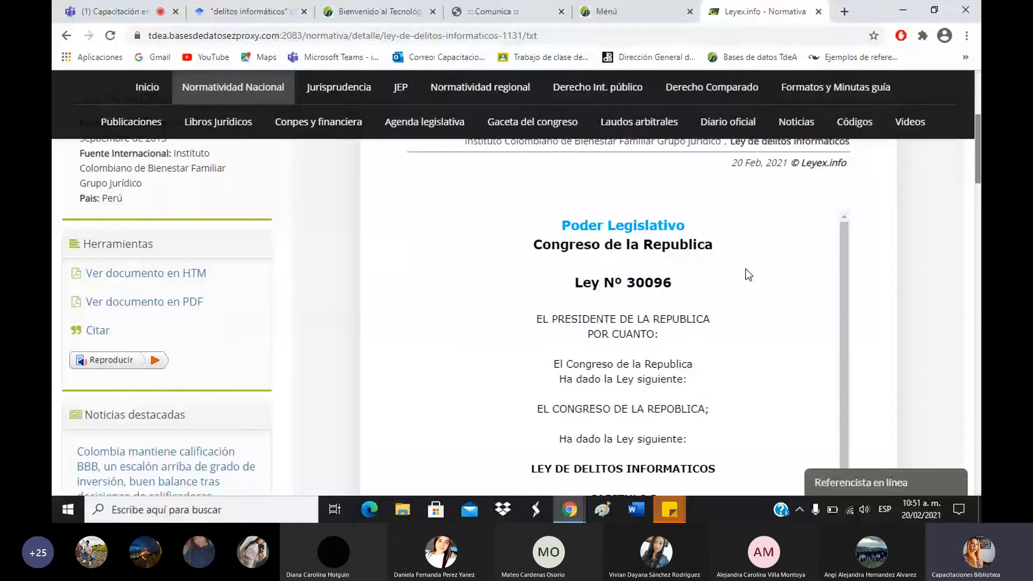
mouse_move(978, 148)
mouse_down()
mouse_move(978, 119)
mouse_move(978, 163)
mouse_up()
scroll(725, 273, down, 3)
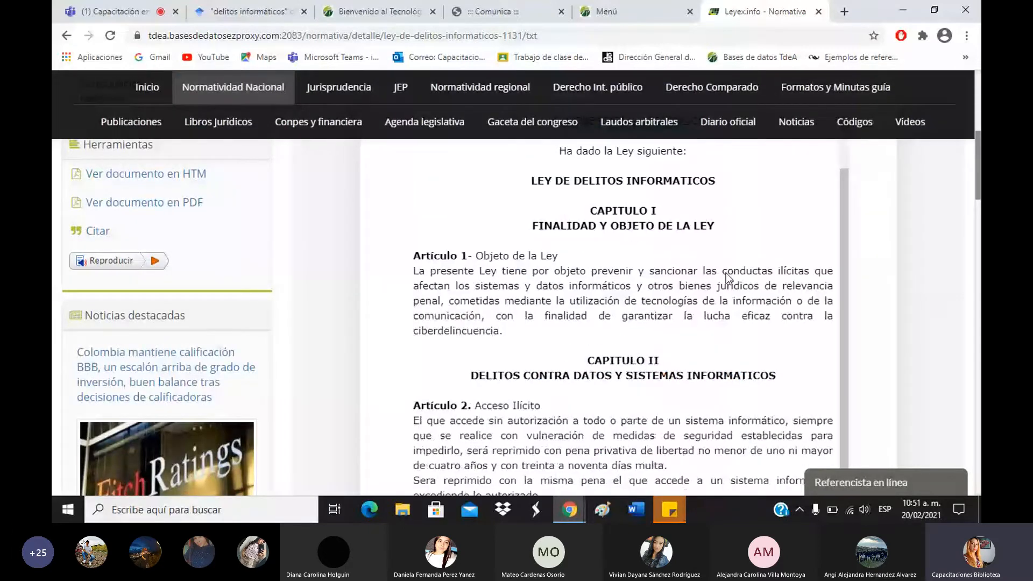
scroll(725, 272, down, 3)
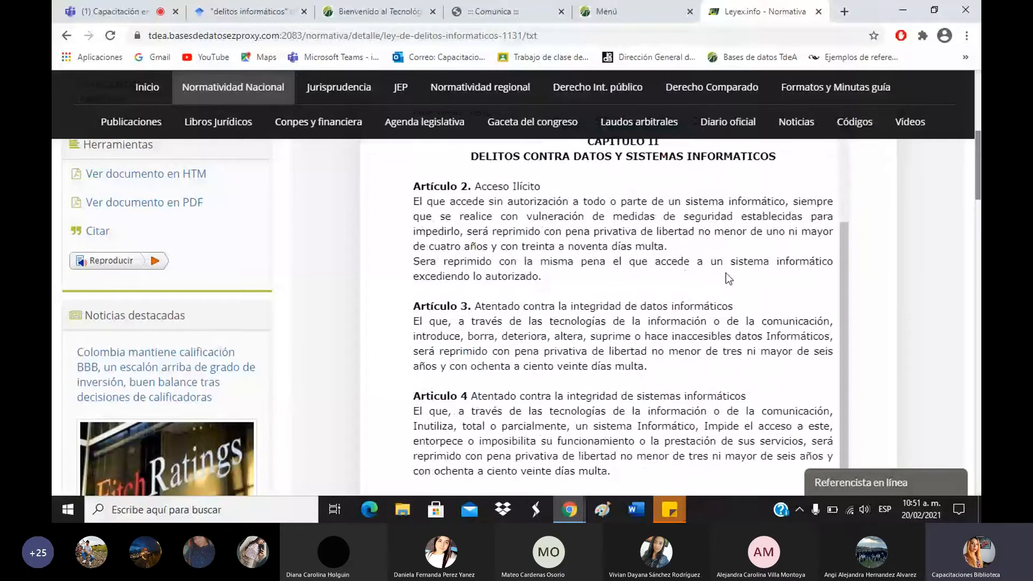
scroll(726, 273, down, 10)
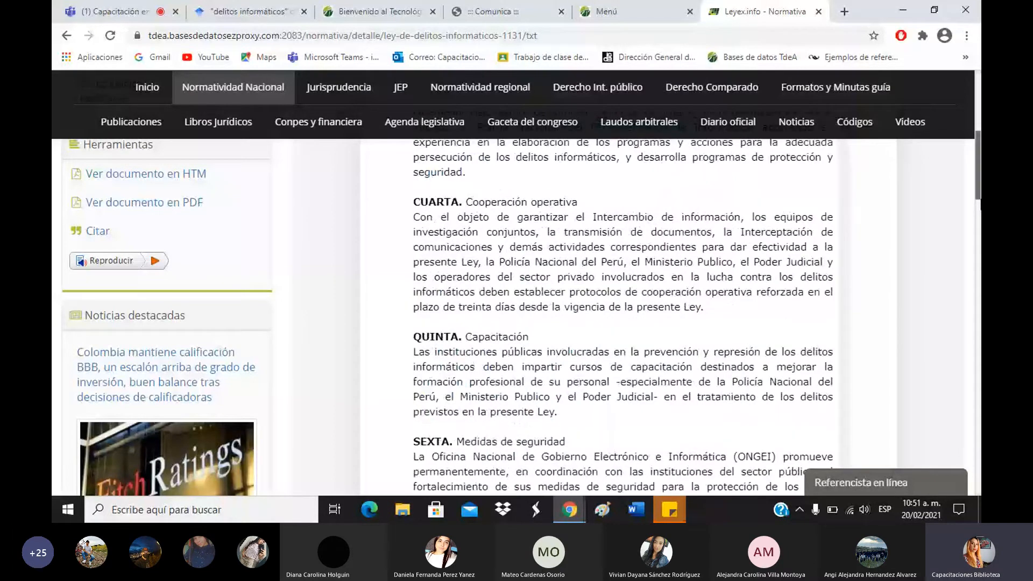
scroll(251, 108, up, 2)
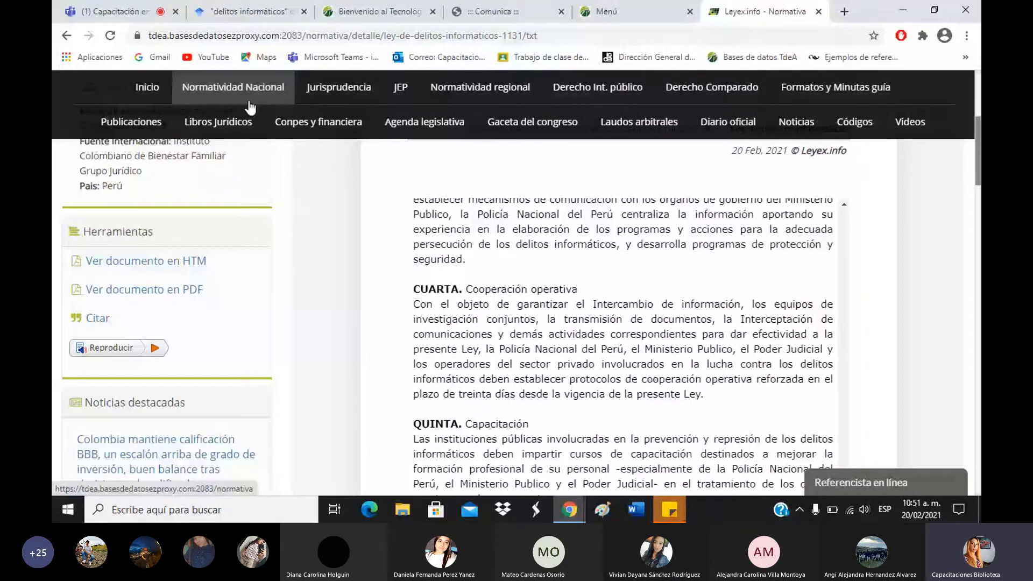
Show the Citar window for Ley de delitos informaticos and select its APA 7th edition citation.
click(98, 320)
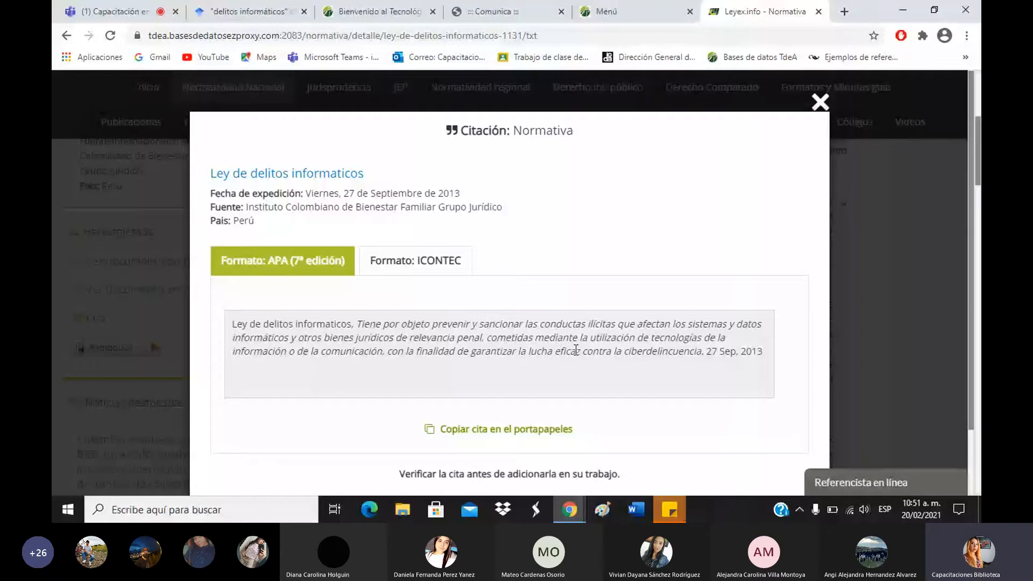
drag(233, 323, 706, 352)
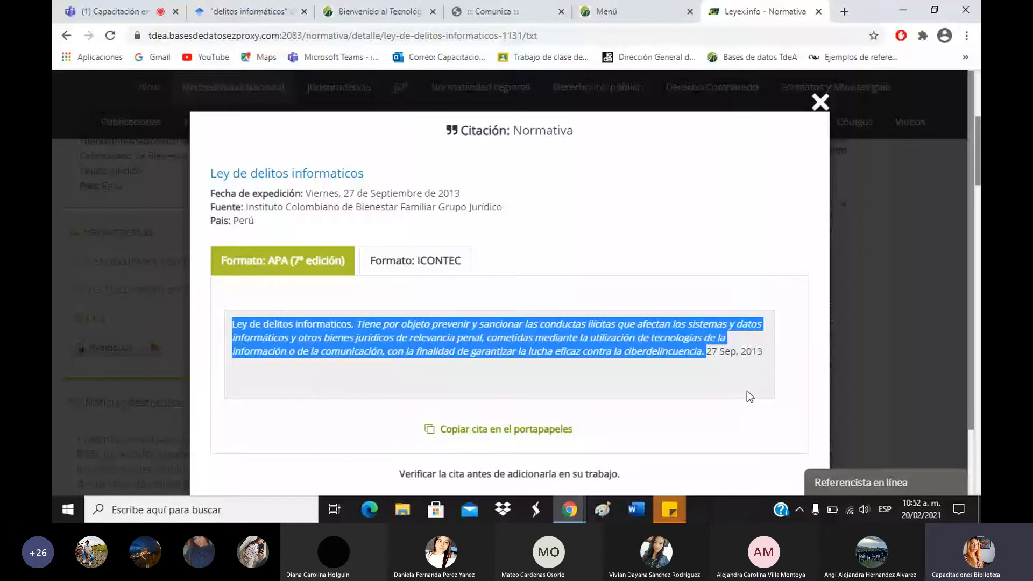
drag(747, 391, 540, 319)
click(759, 200)
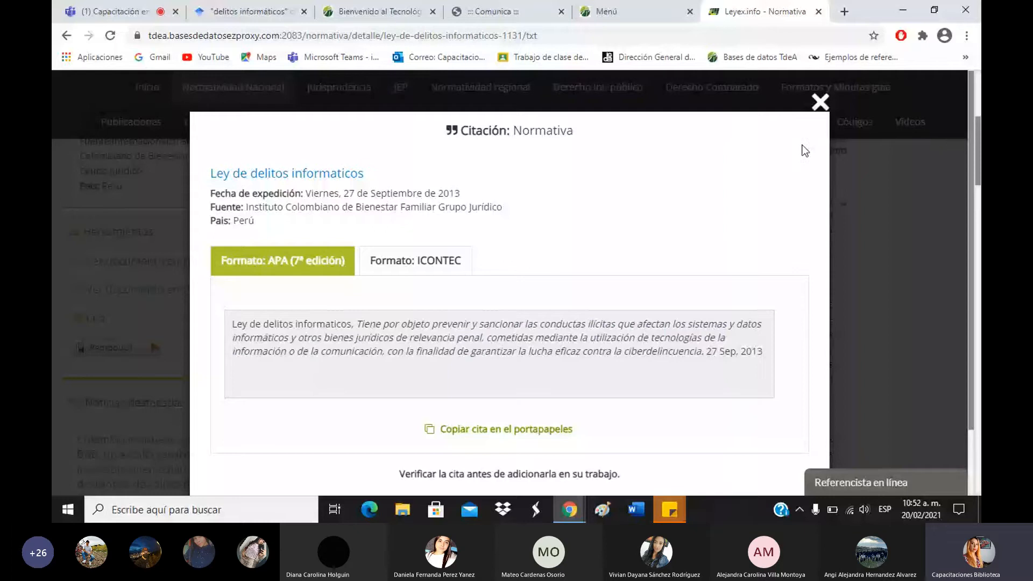
Close the Citación: Normativa window and scroll the law's full-text page down and up.
click(819, 101)
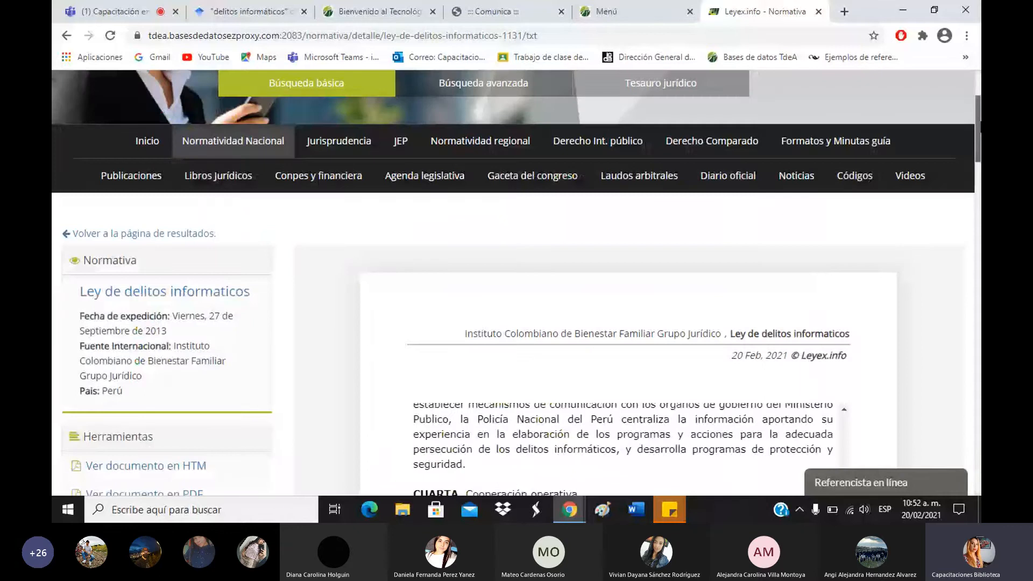
drag(979, 126, 977, 101)
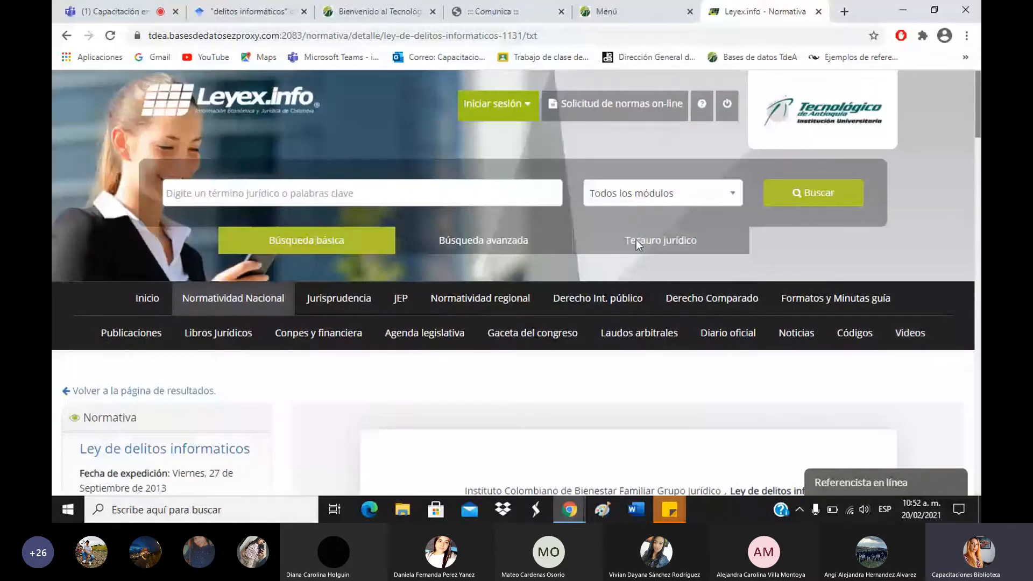
scroll(682, 330, down, 4)
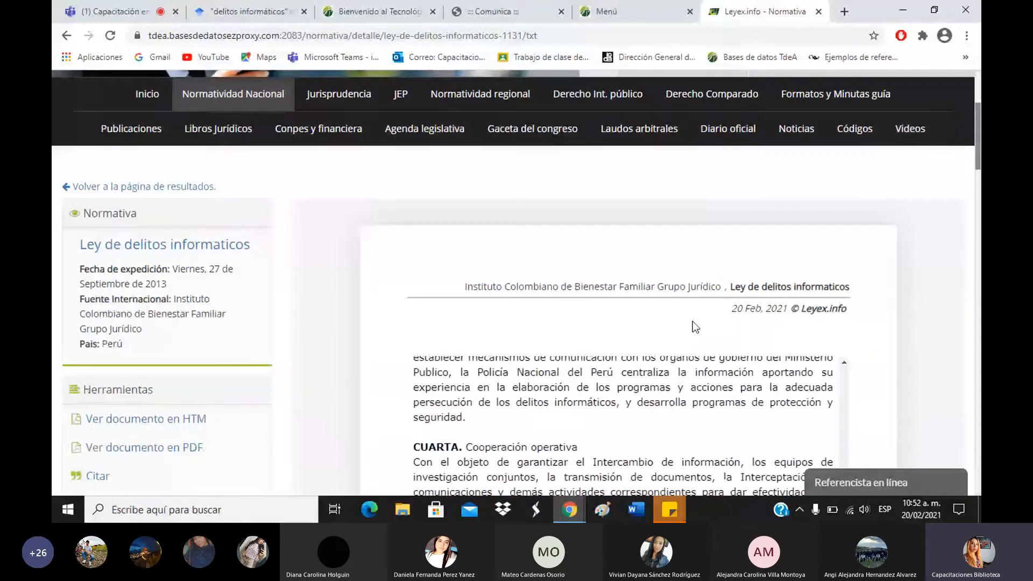
scroll(692, 321, up, 3)
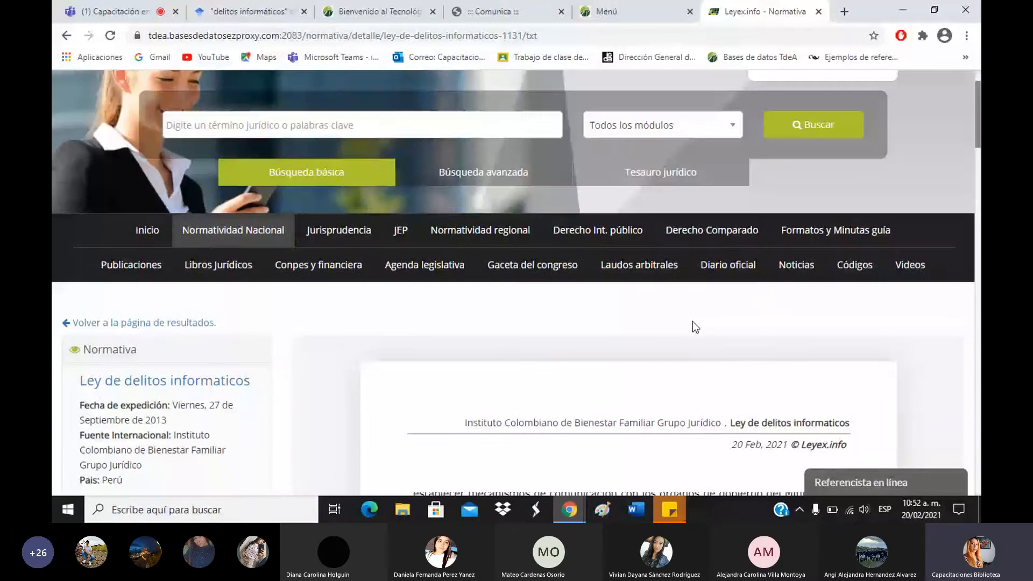
Open the Referencista en línea chat form, then close the Leyex.info tab with Ctrl+W.
click(920, 481)
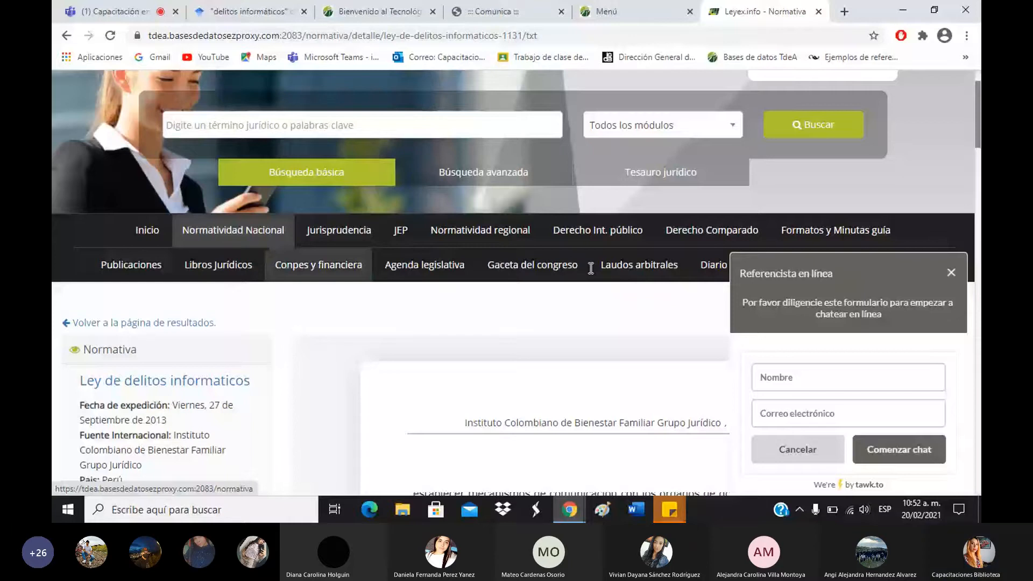
scroll(590, 268, down, 2)
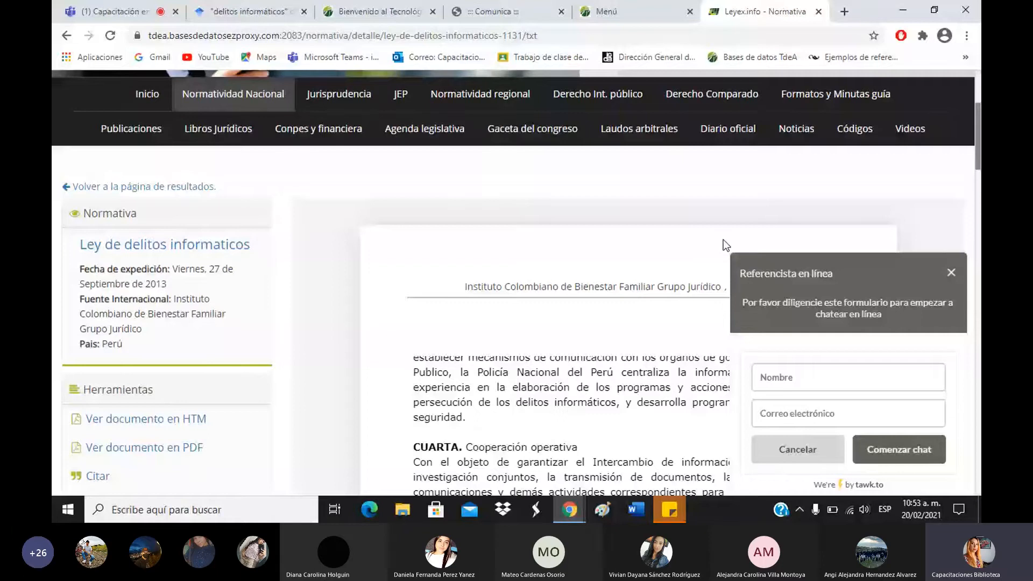
key(ctrl+w)
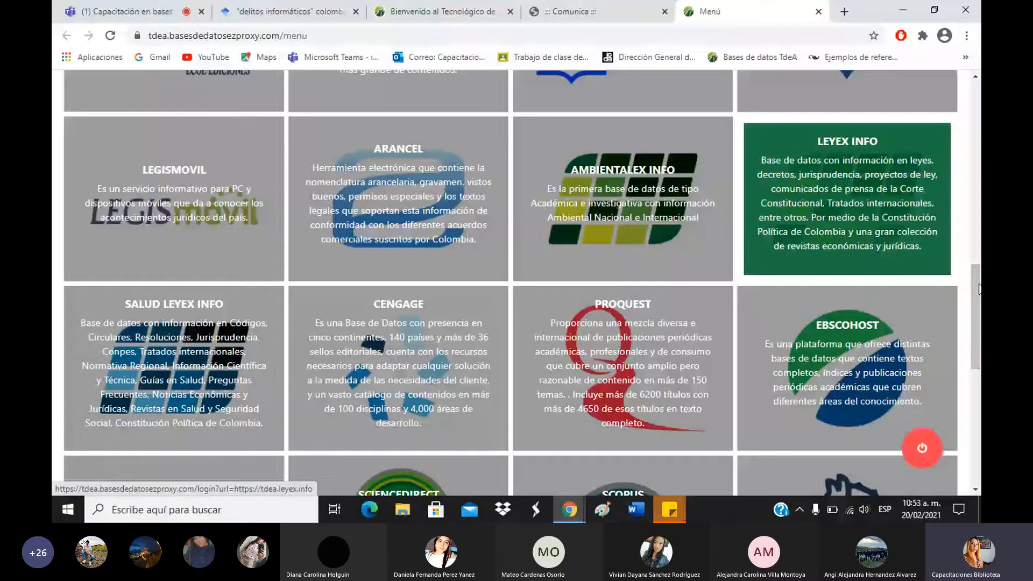
scroll(446, 212, down, 4)
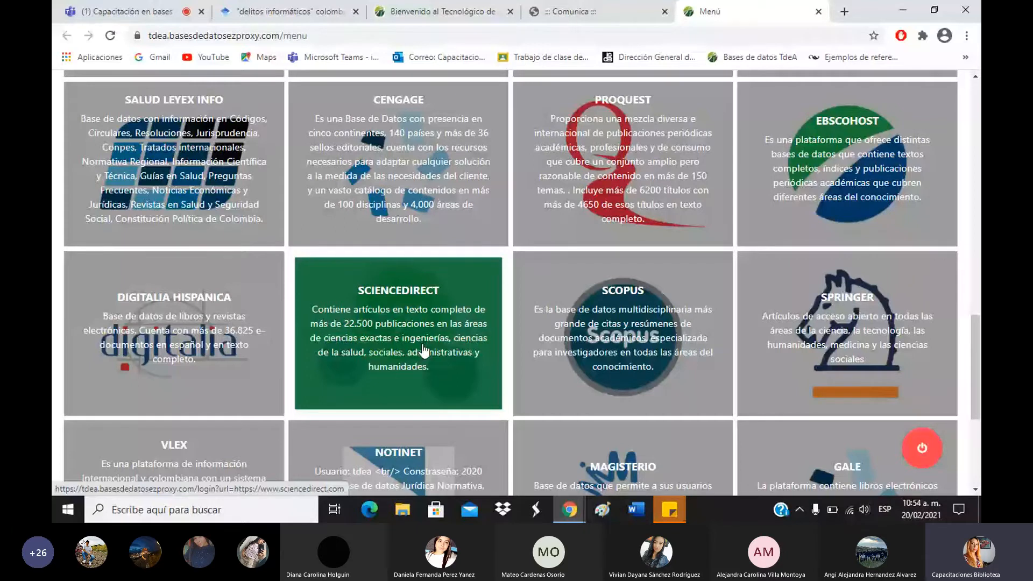
scroll(424, 350, down, 5)
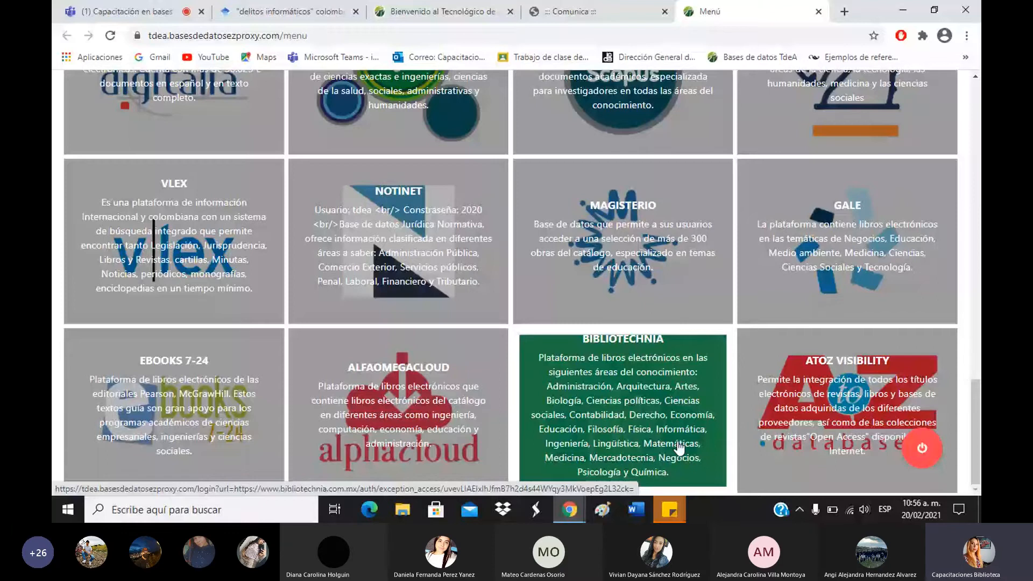
scroll(679, 446, up, 6)
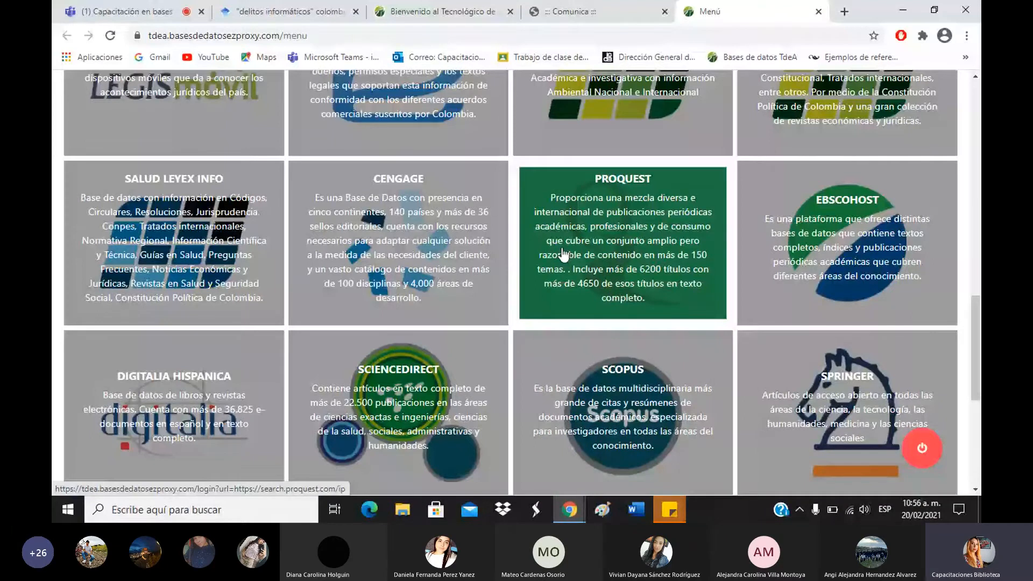
Launch ProQuest from its tile, toggle the Teams meeting chat and participants, then return to ProQuest.
click(563, 254)
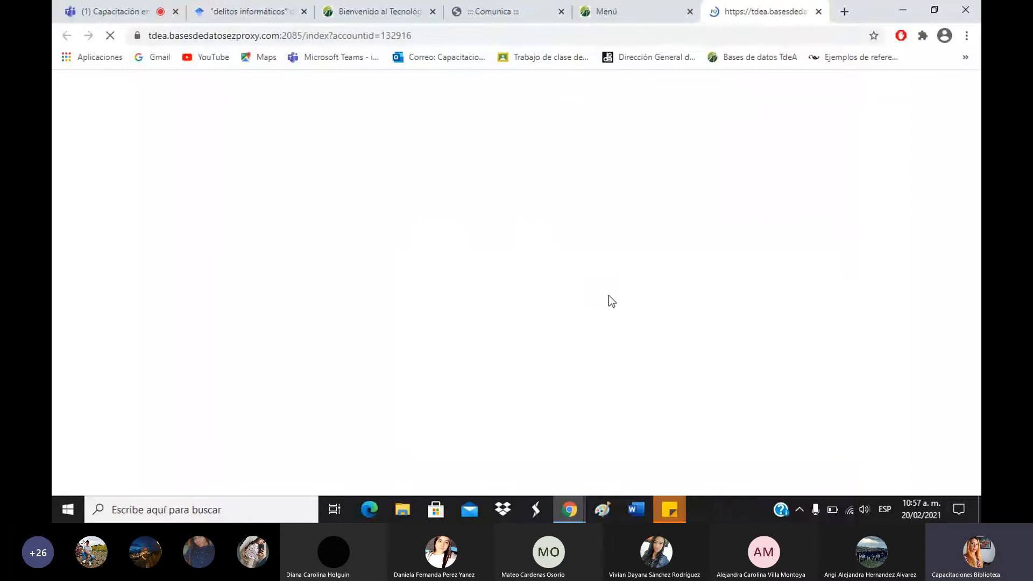
click(86, 9)
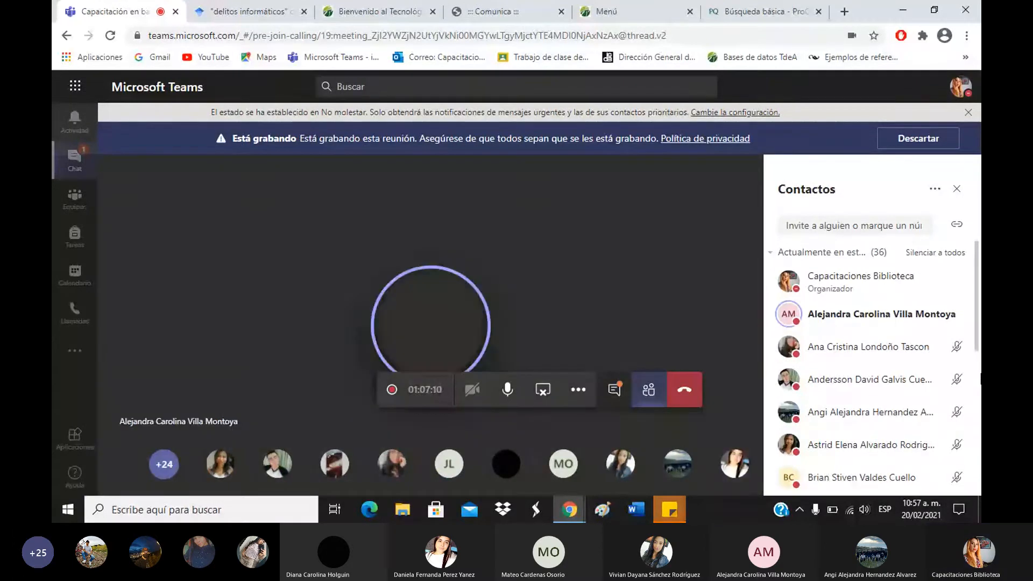
click(616, 392)
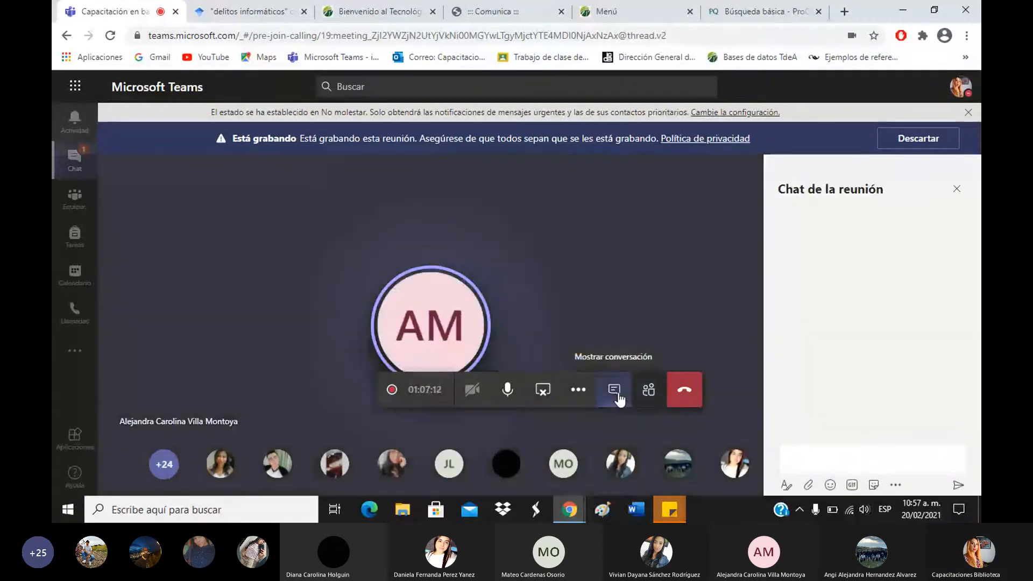
click(648, 389)
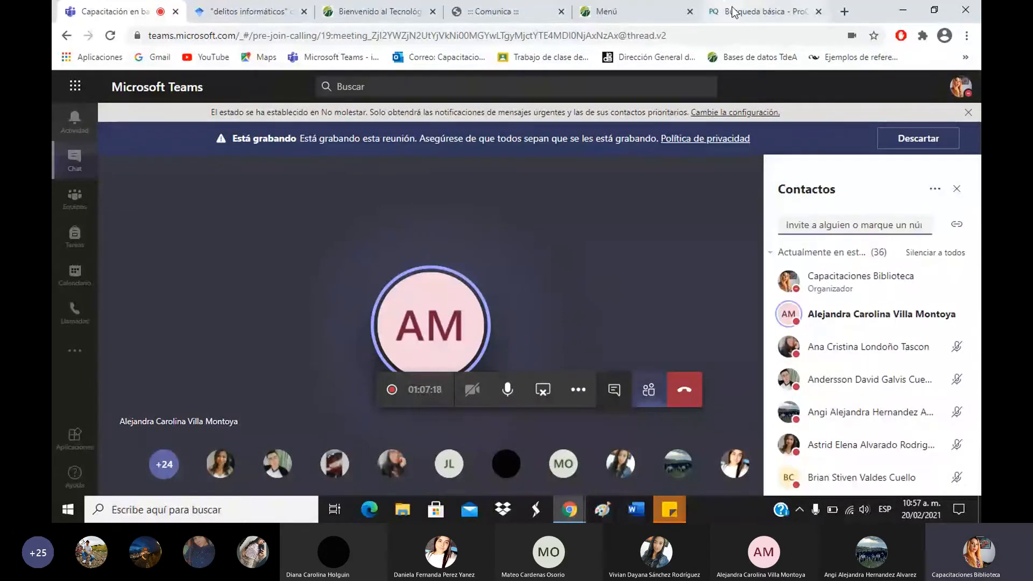
click(613, 390)
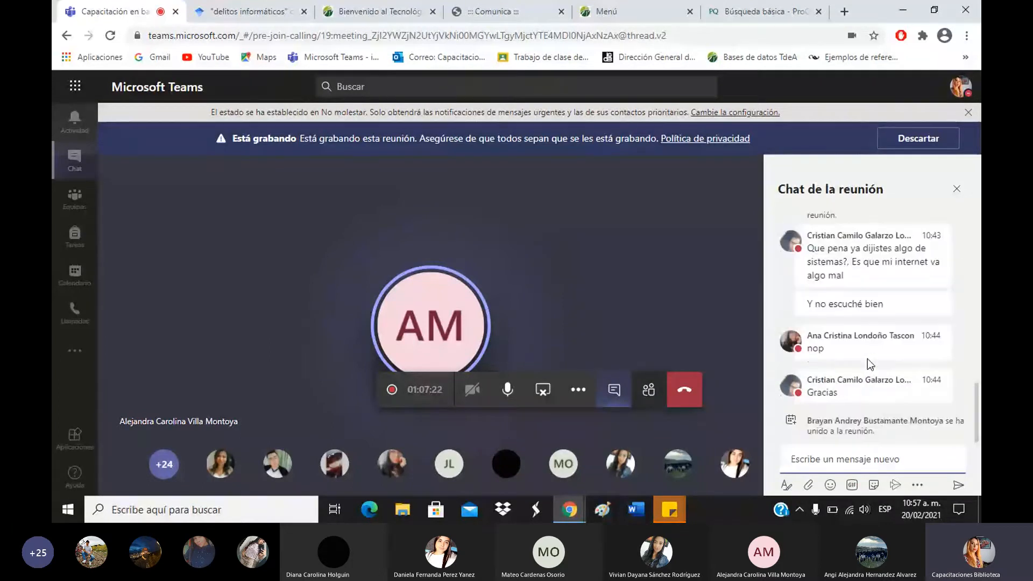
click(650, 389)
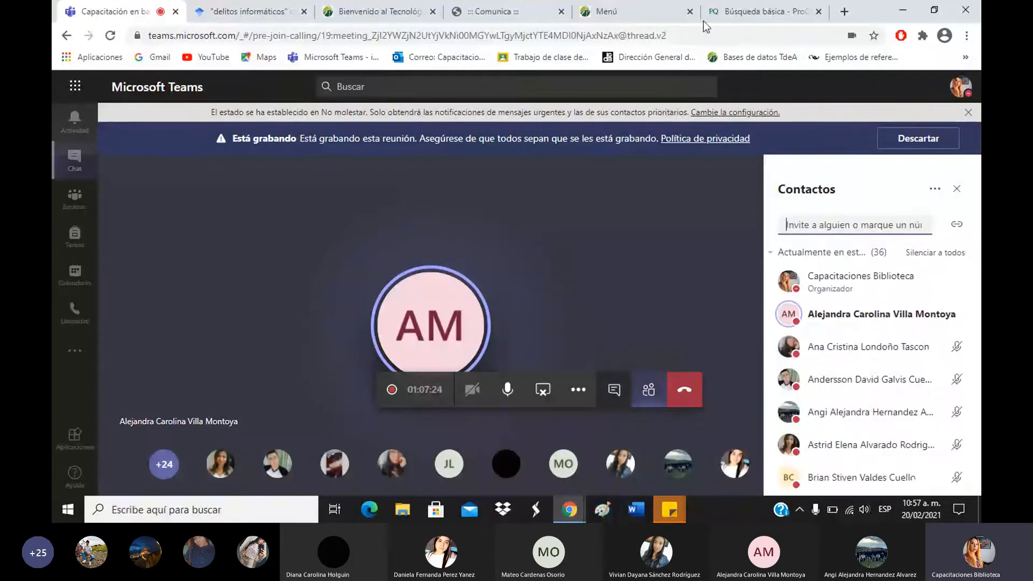
click(758, 12)
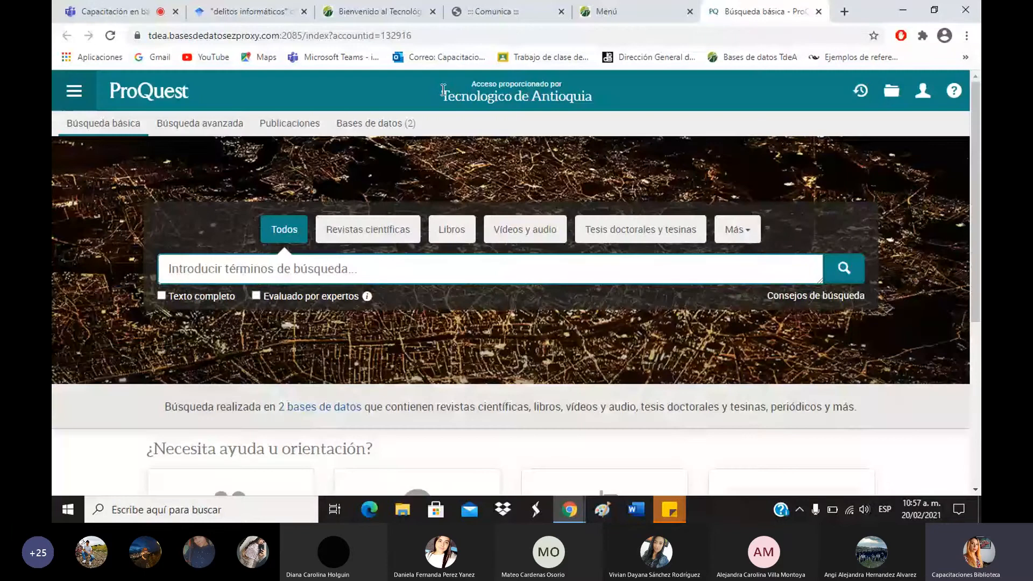
Return to the TdeA Bases de Datos menu tab, leaving ProQuest open in its tab.
click(580, 10)
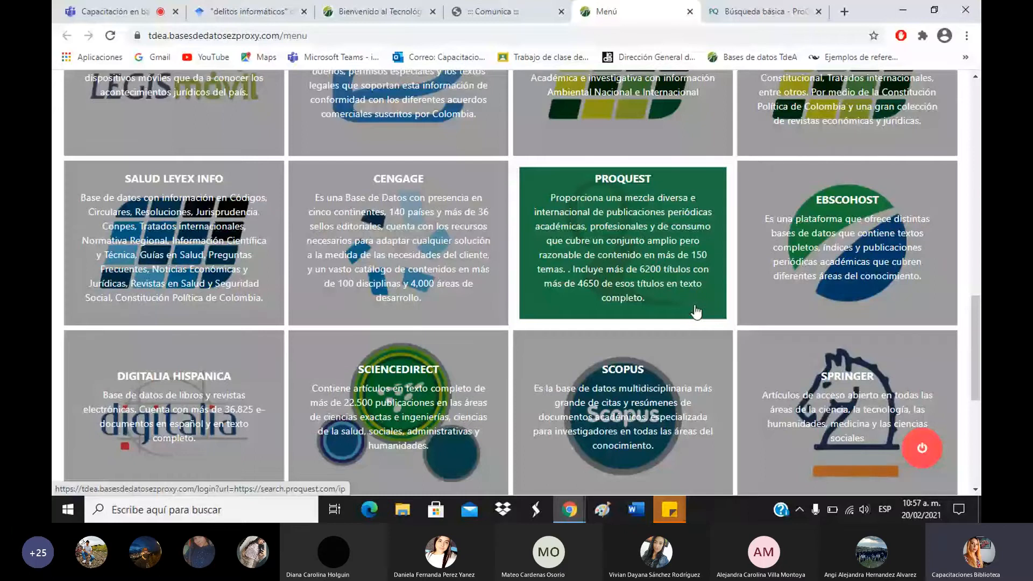
scroll(230, 162, up, 5)
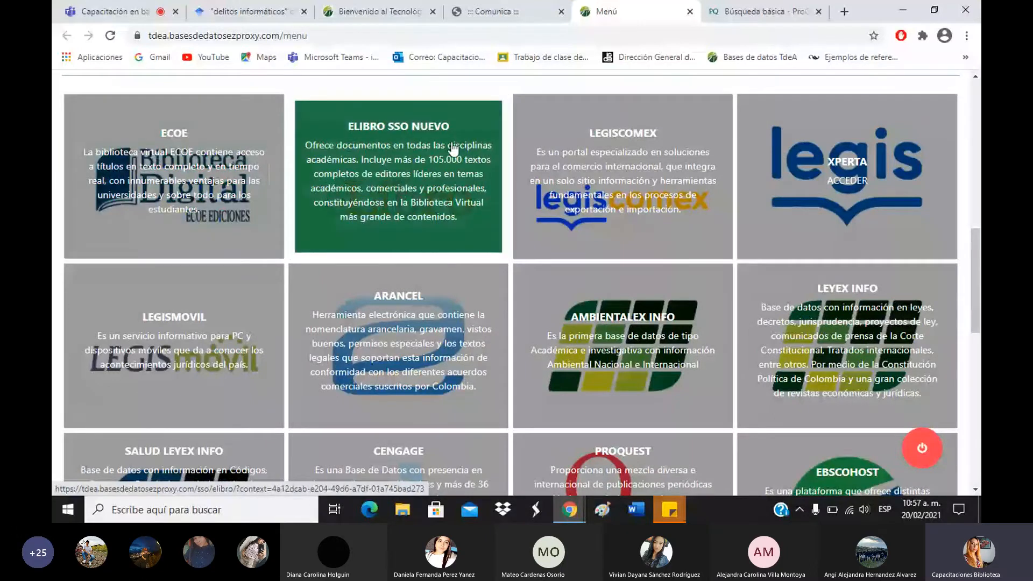
scroll(473, 155, down, 5)
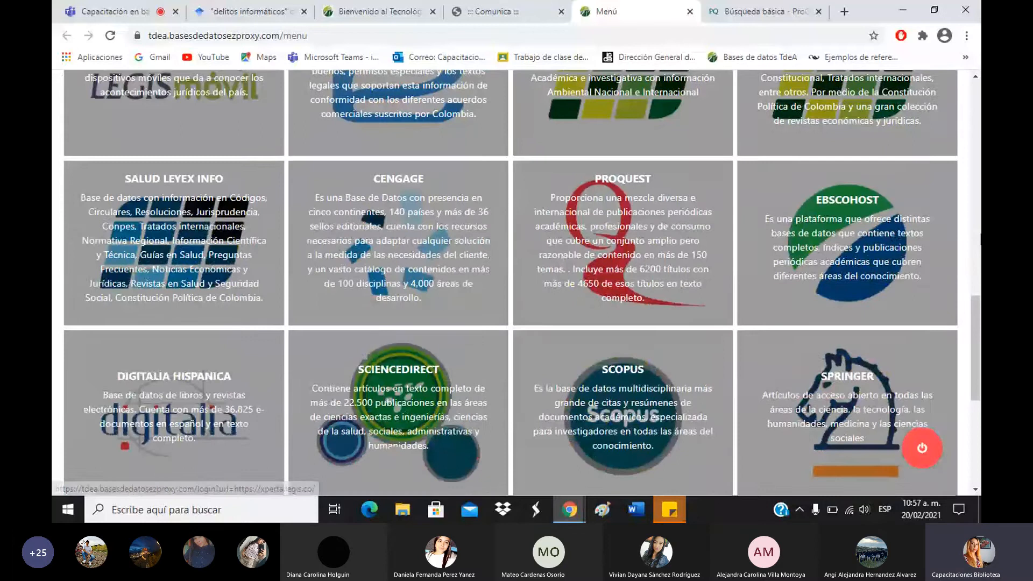
scroll(824, 317, down, 5)
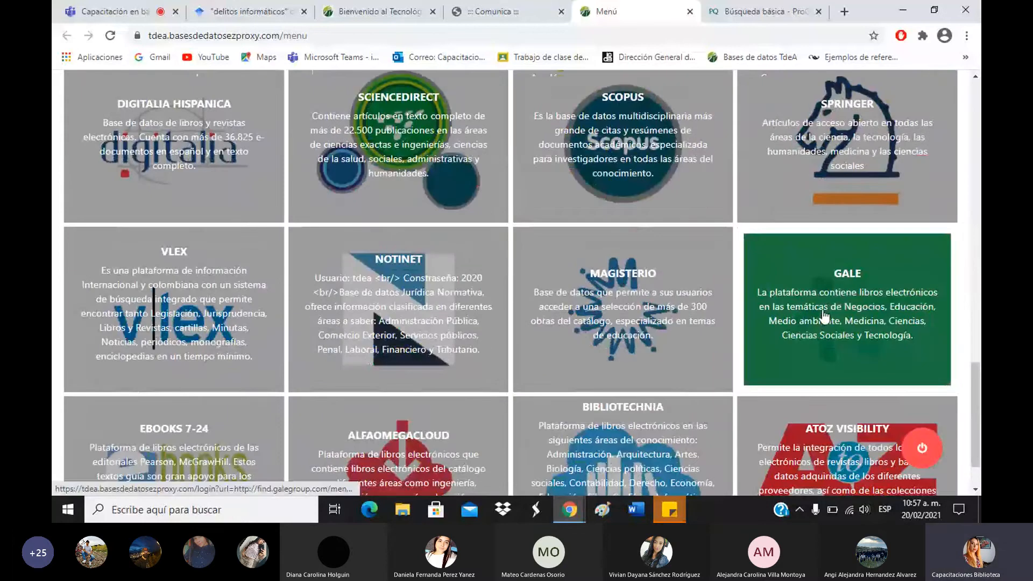
scroll(199, 416, down, 1)
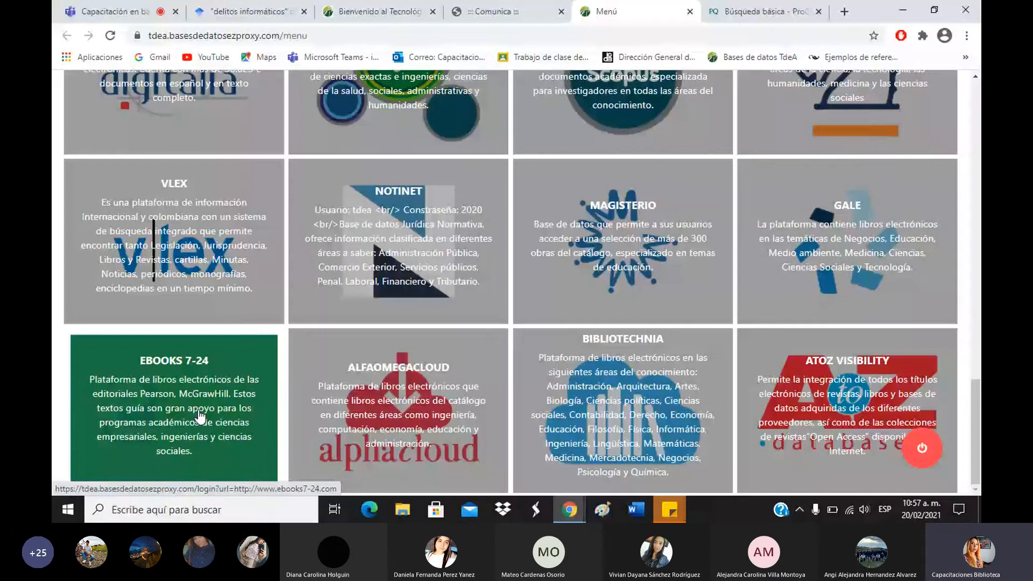
scroll(200, 415, up, 4)
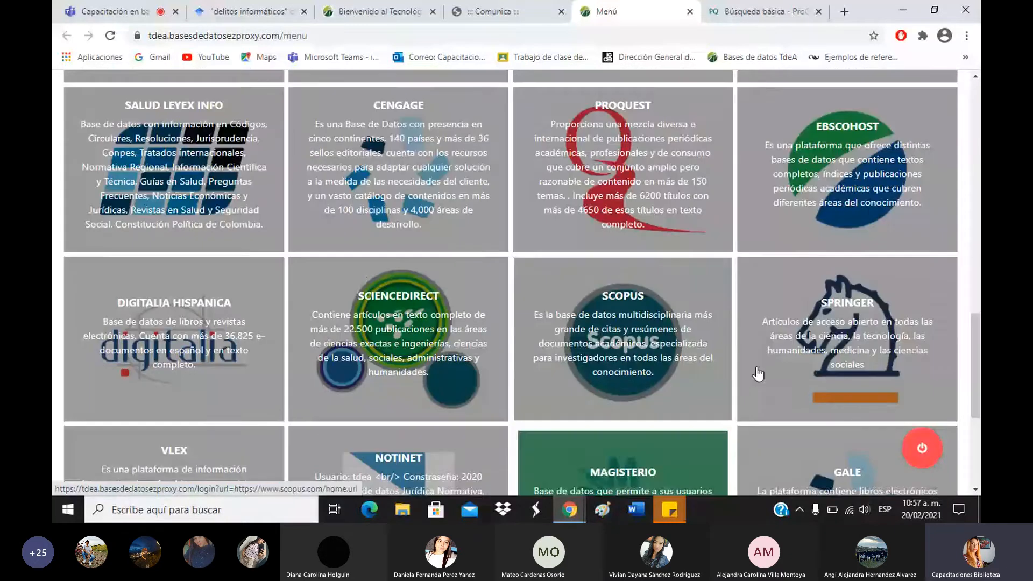
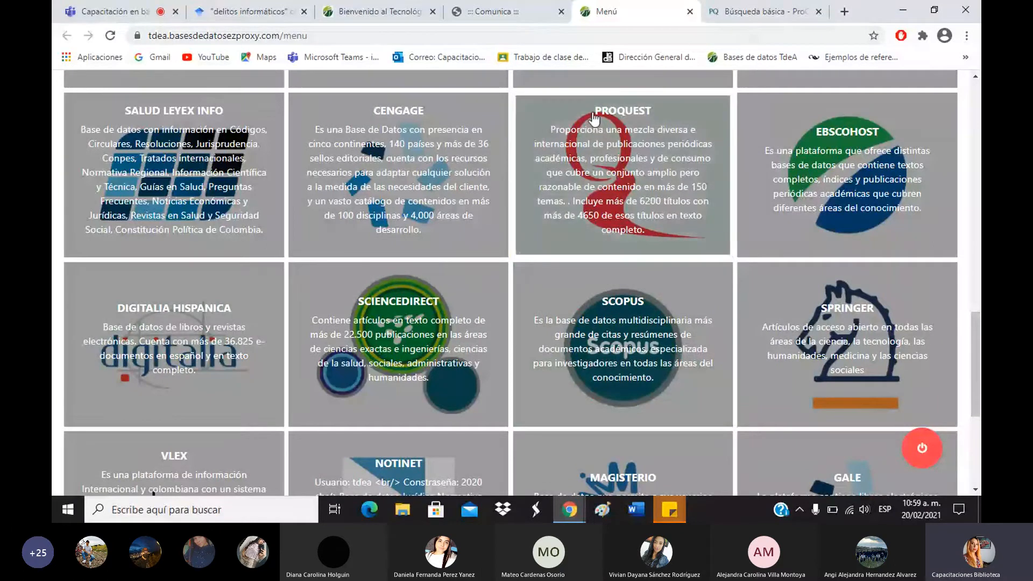
Open the PROQUEST card from the TdeA databases menu to reach Búsqueda básica.
click(665, 167)
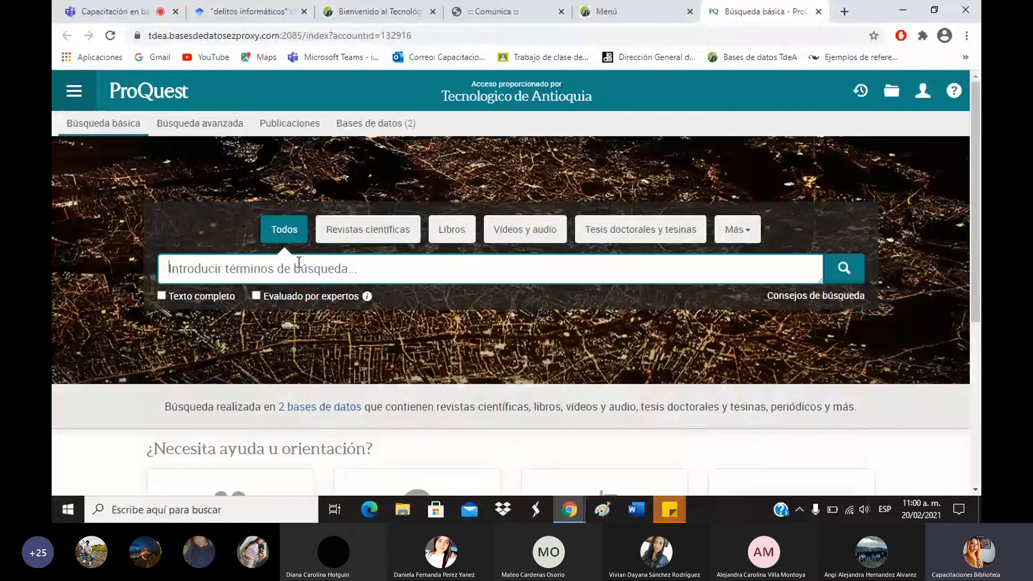
Search for delitos informáticos, then rerun it misspelled as informátiicos, getting 0 results.
text(delitos i)
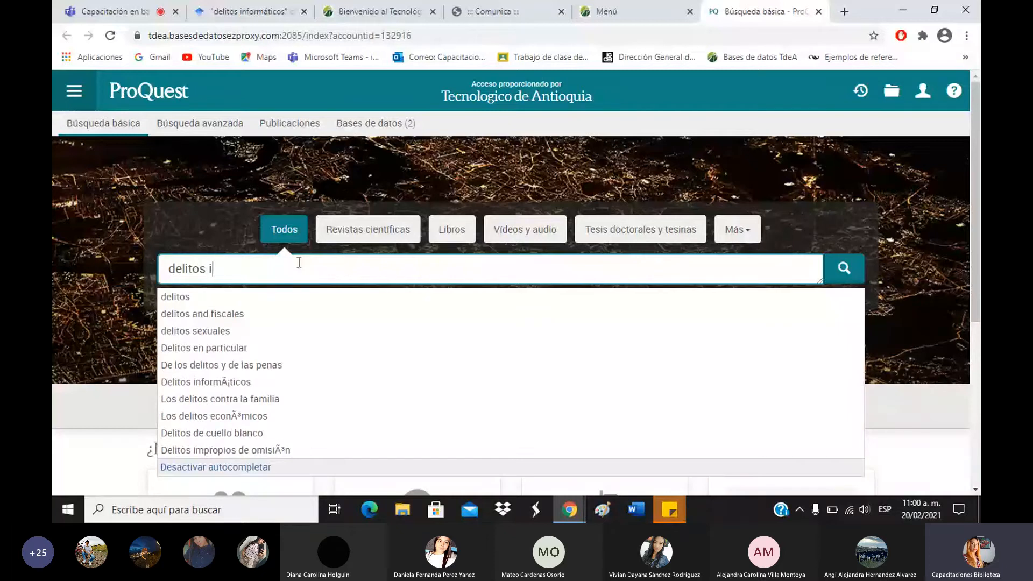
text(nfor)
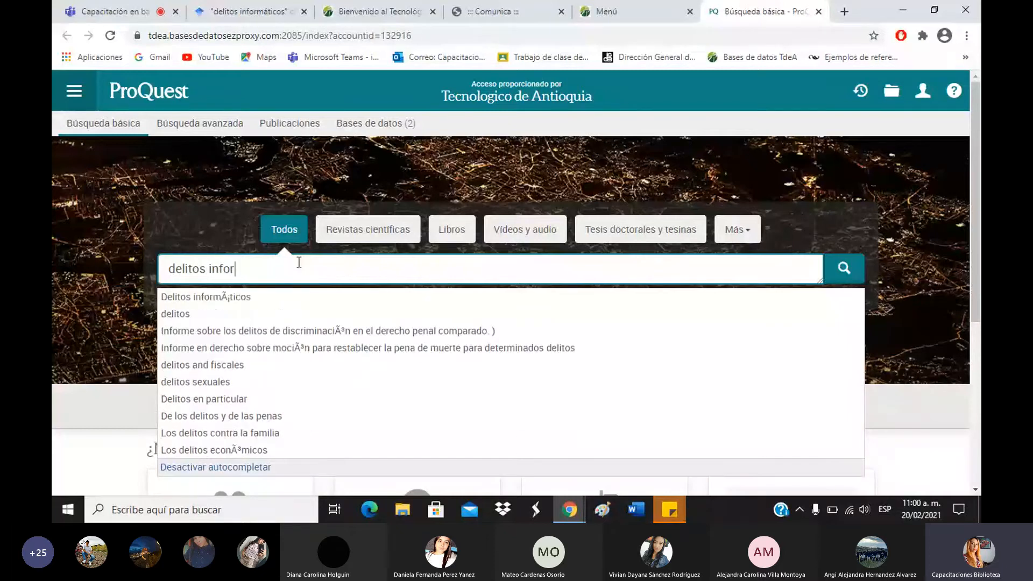
text(mático)
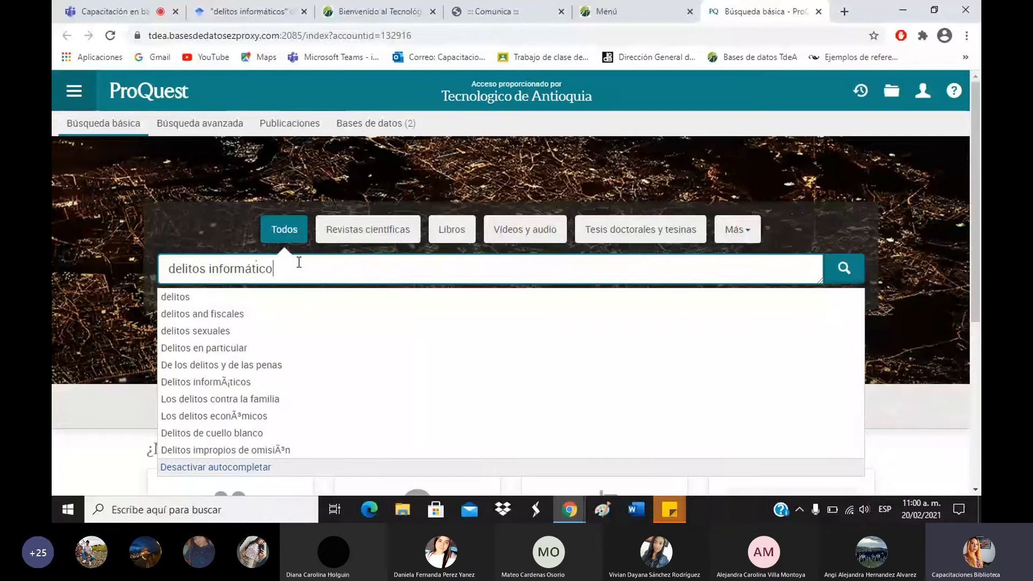
text(s)
key(Return)
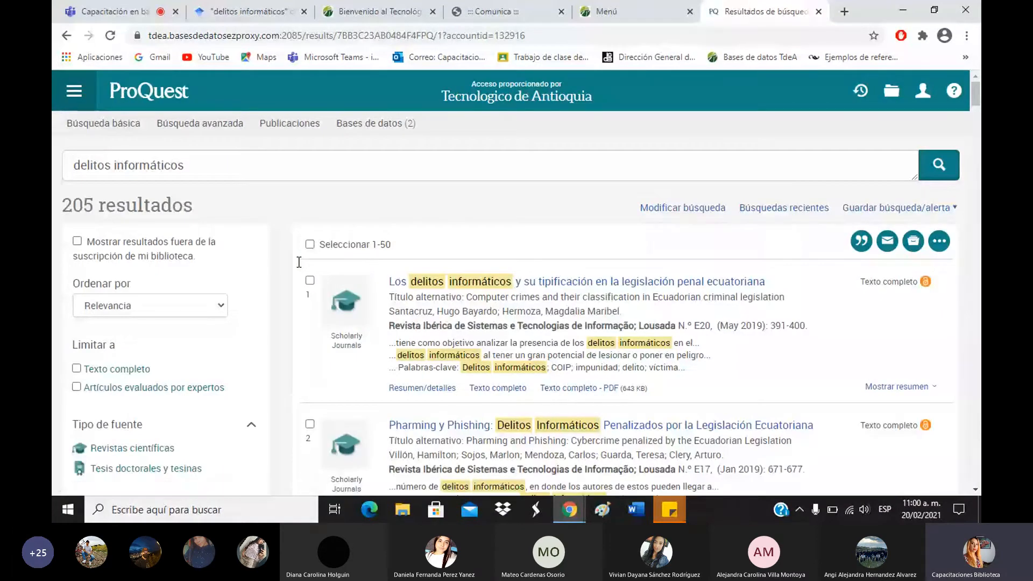
click(165, 162)
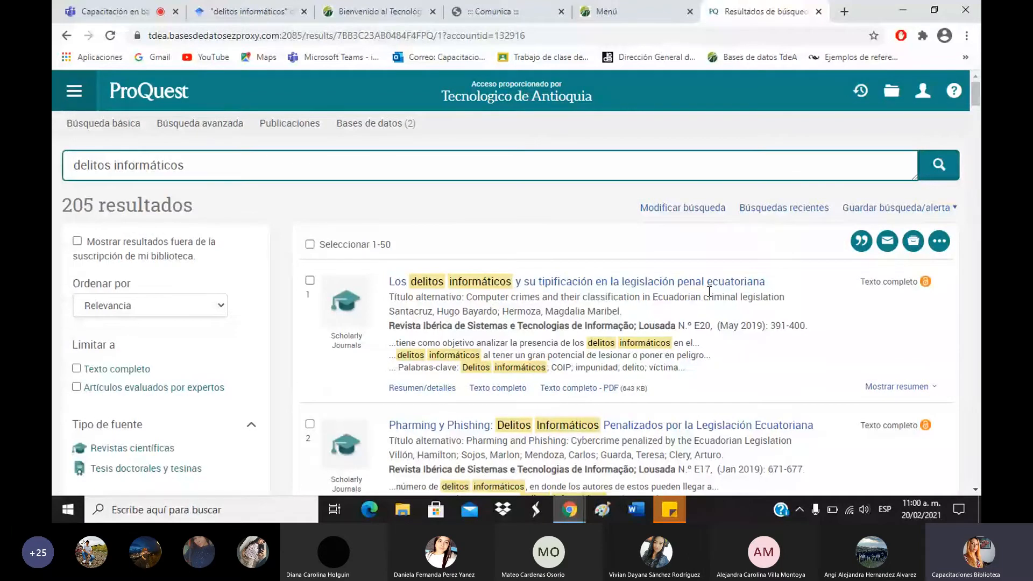
text(i)
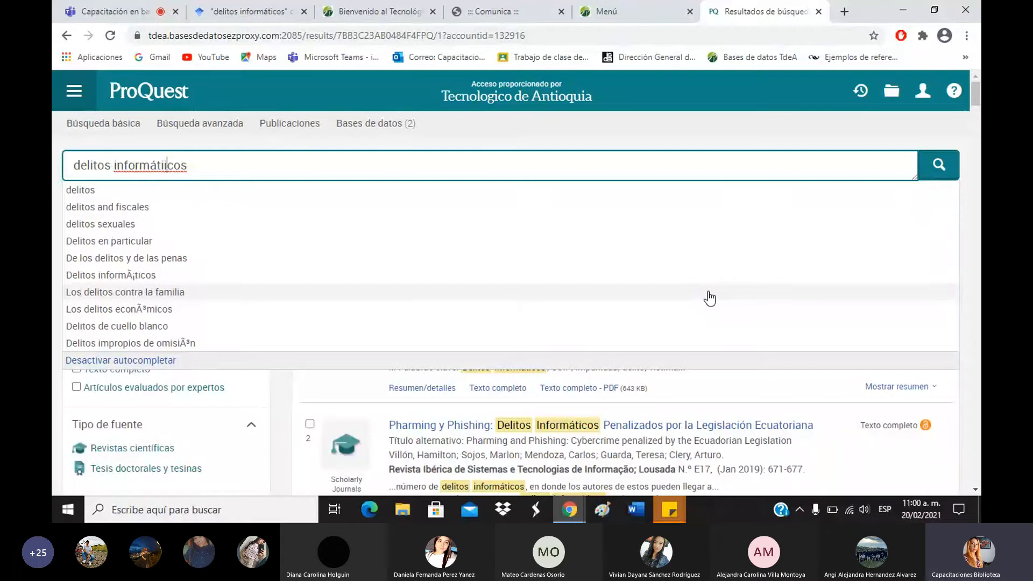
key(Return)
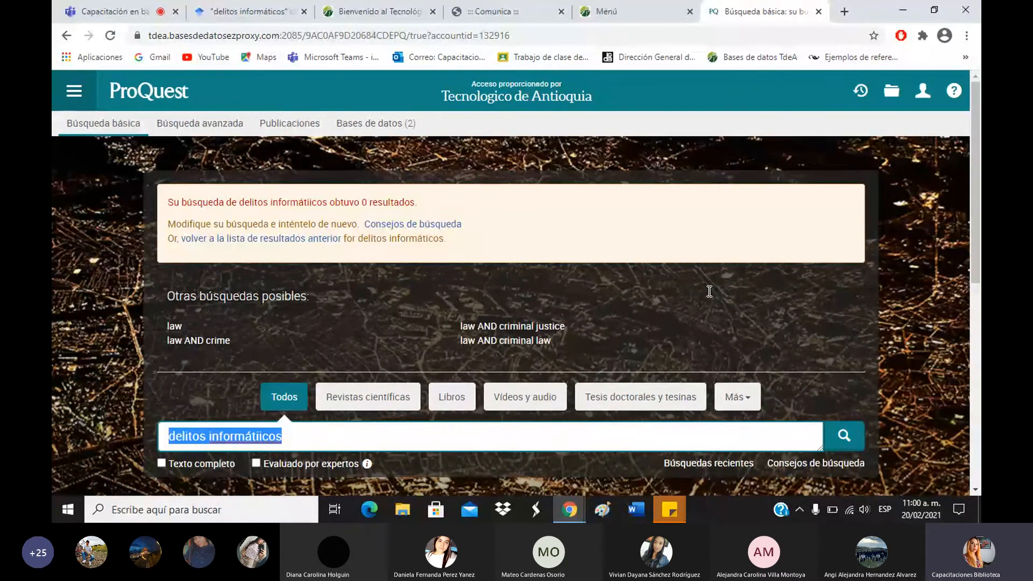
Fix the typo and search the quoted phrase "delitos informáticos", returning 68 results.
scroll(975, 210, down, 1)
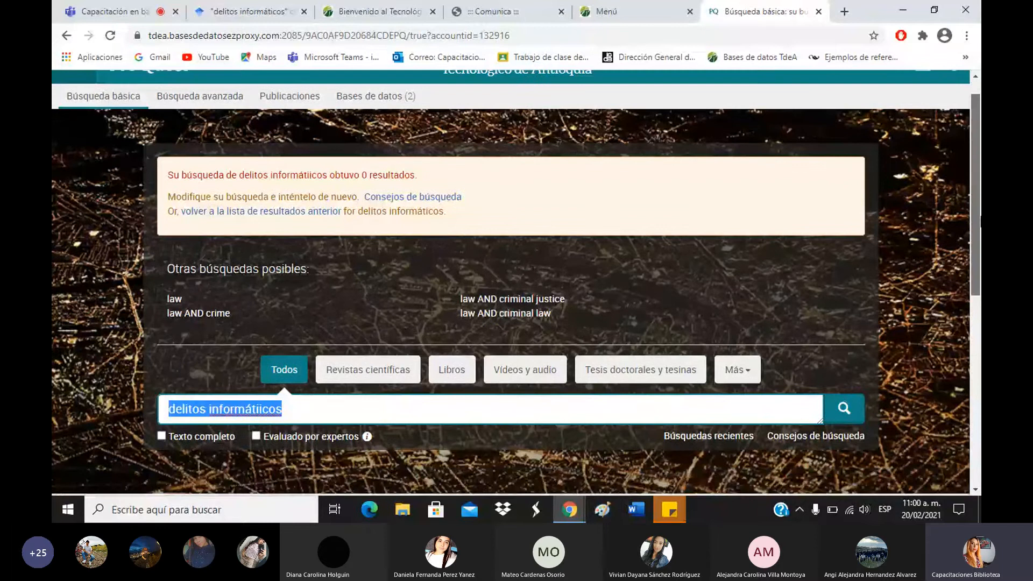
drag(981, 222, 980, 254)
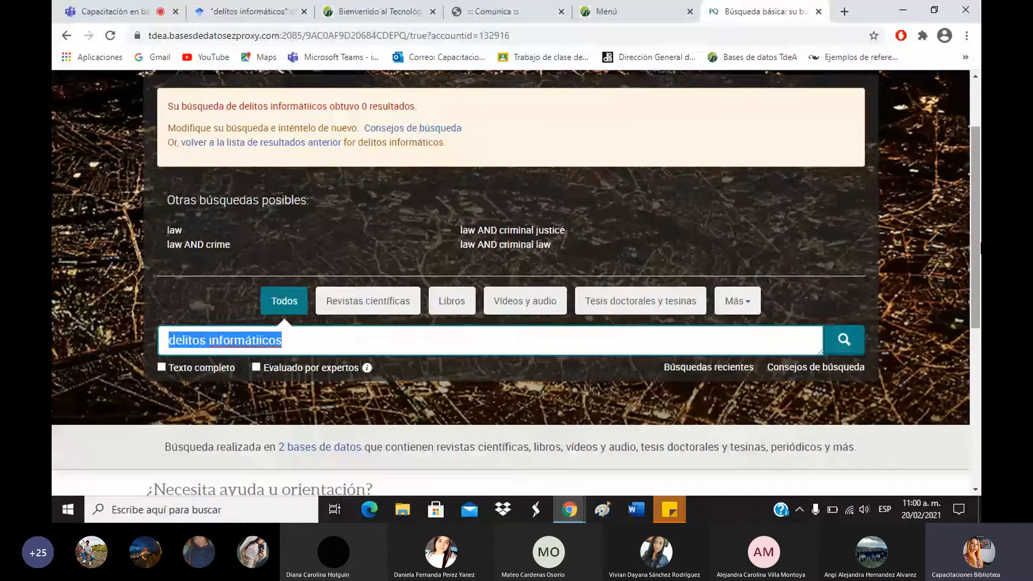
click(333, 332)
key(Left)
key(Left)
key(Left)
key(BackSpace)
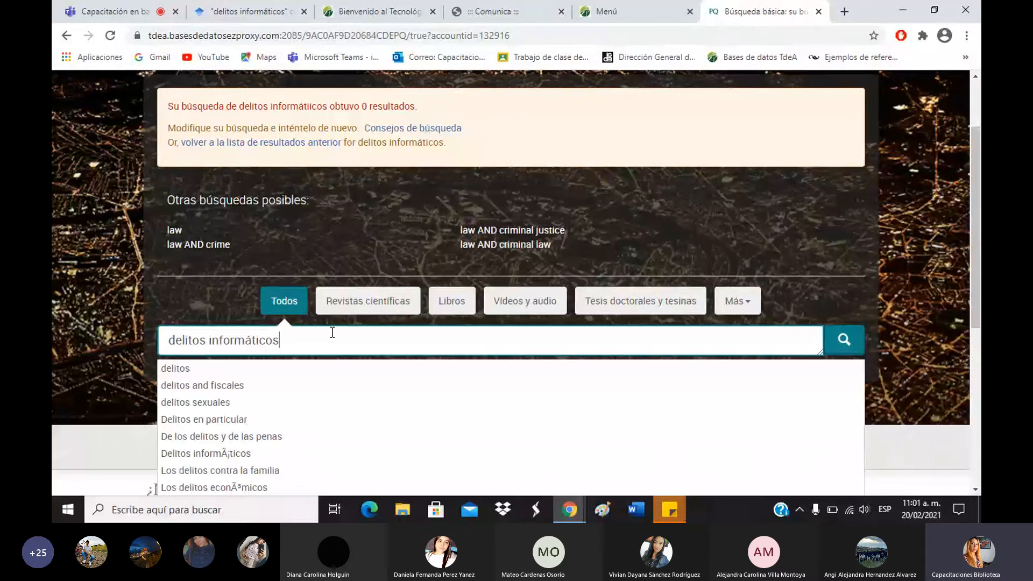
text(")
key(Left)
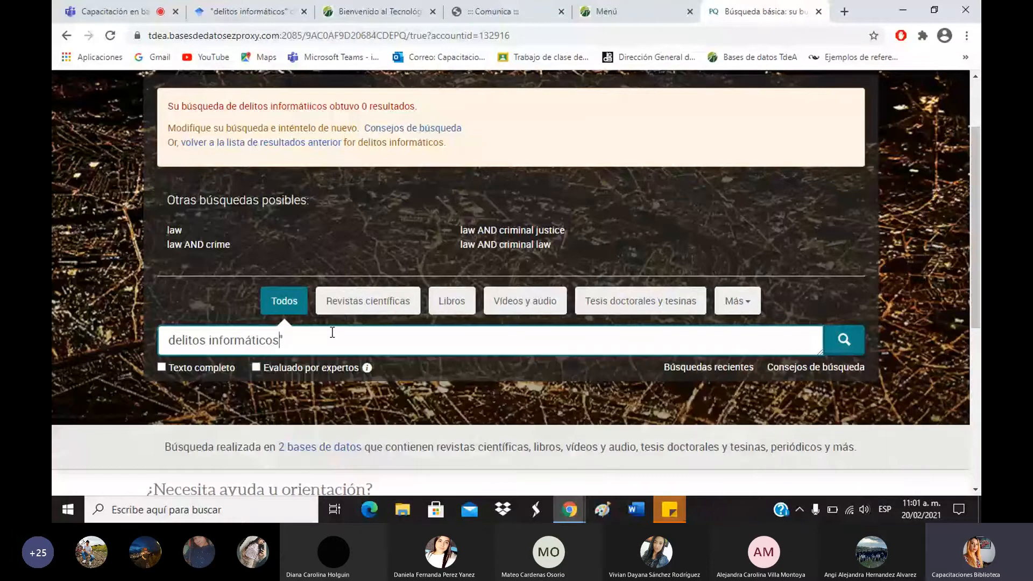
key(Left)
key(Left)
key(Left)
key(Left)
key(Left)
key(Left)
key(Left)
key(Home)
text(")
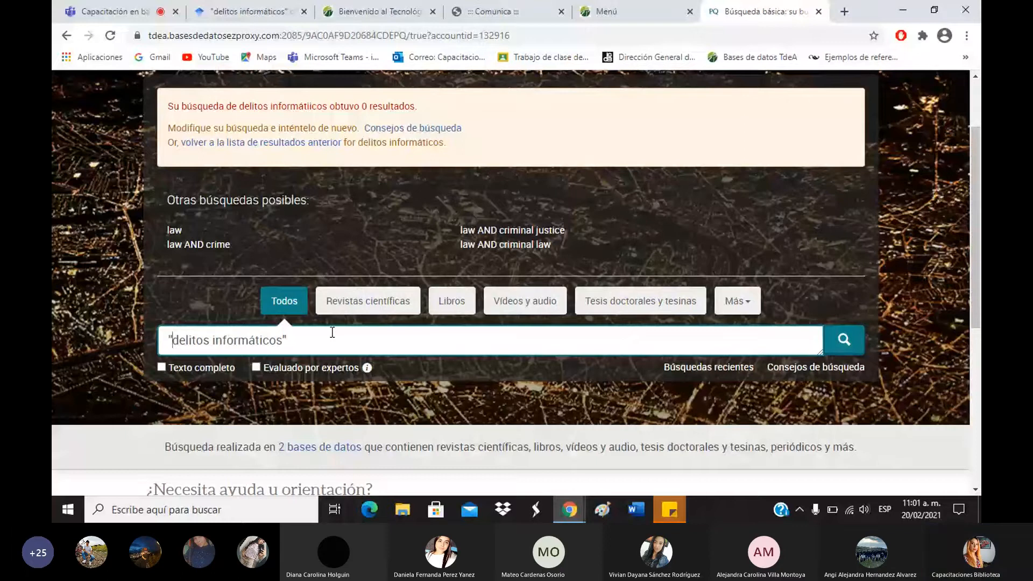
key(Return)
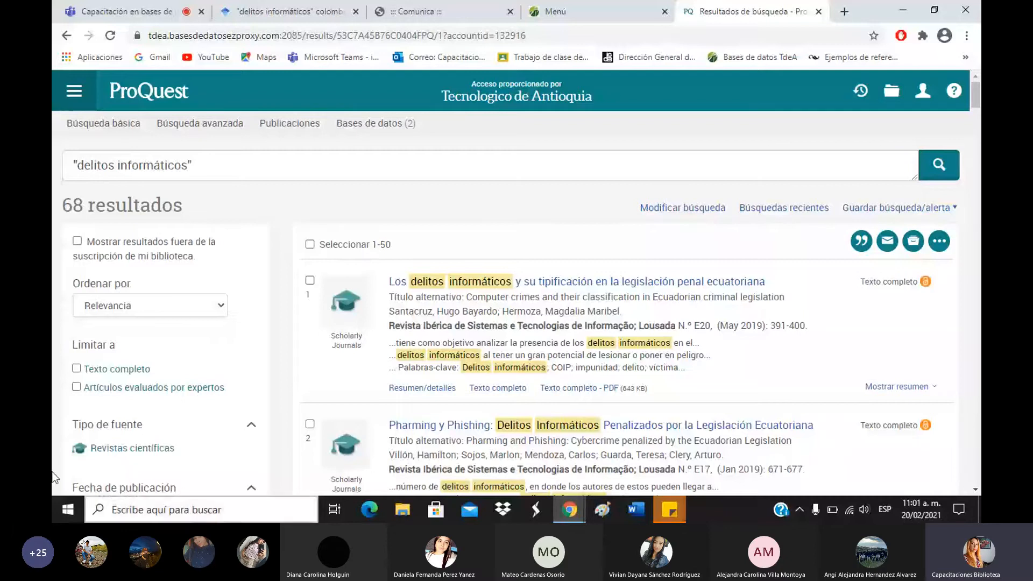
Scroll through the 68 results for "delitos informáticos" and return to the top.
scroll(383, 247, down, 2)
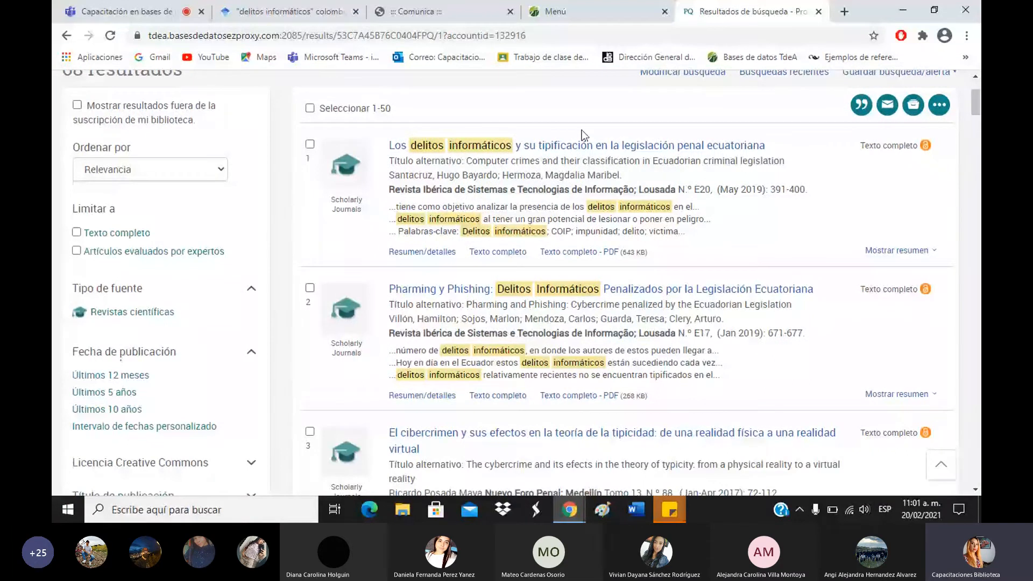
scroll(583, 188, down, 1)
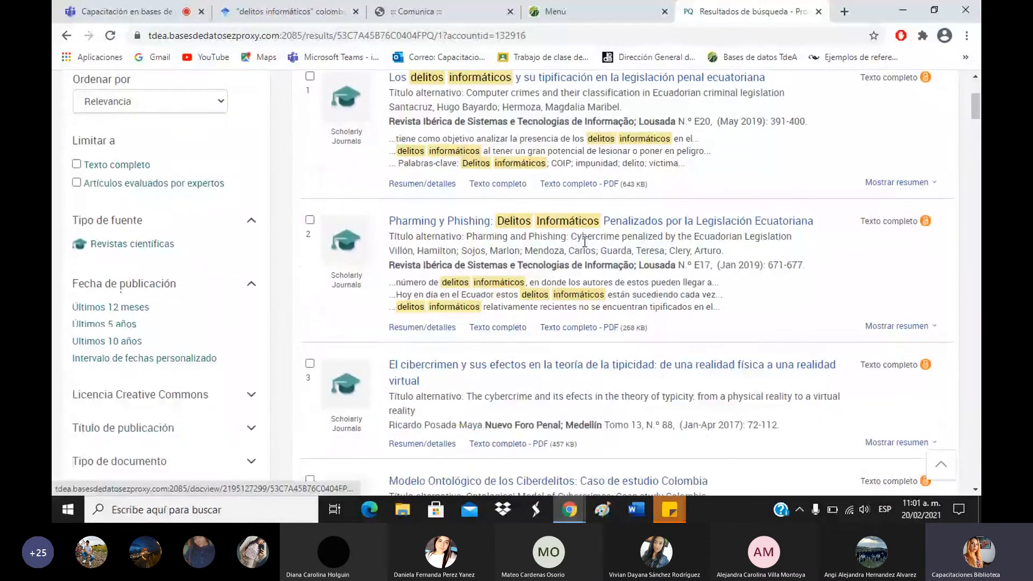
scroll(584, 243, down, 5)
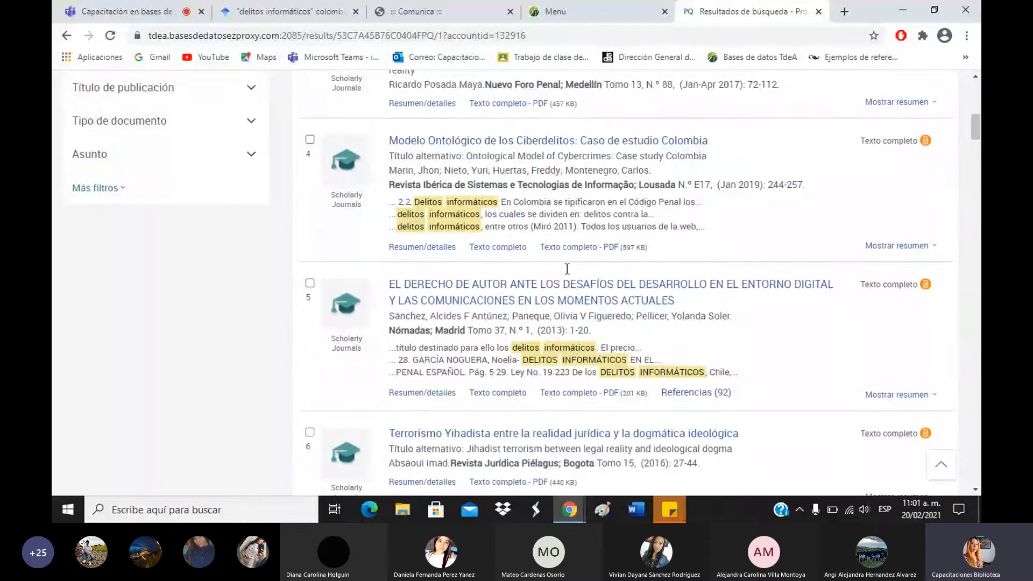
scroll(567, 269, down, 10)
scroll(542, 275, up, 2)
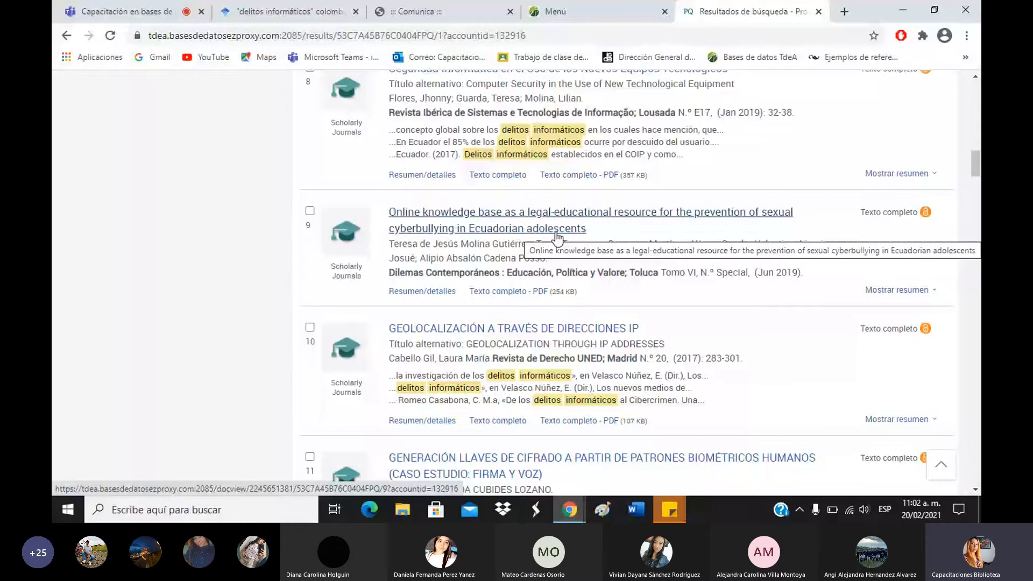
drag(976, 172, 979, 101)
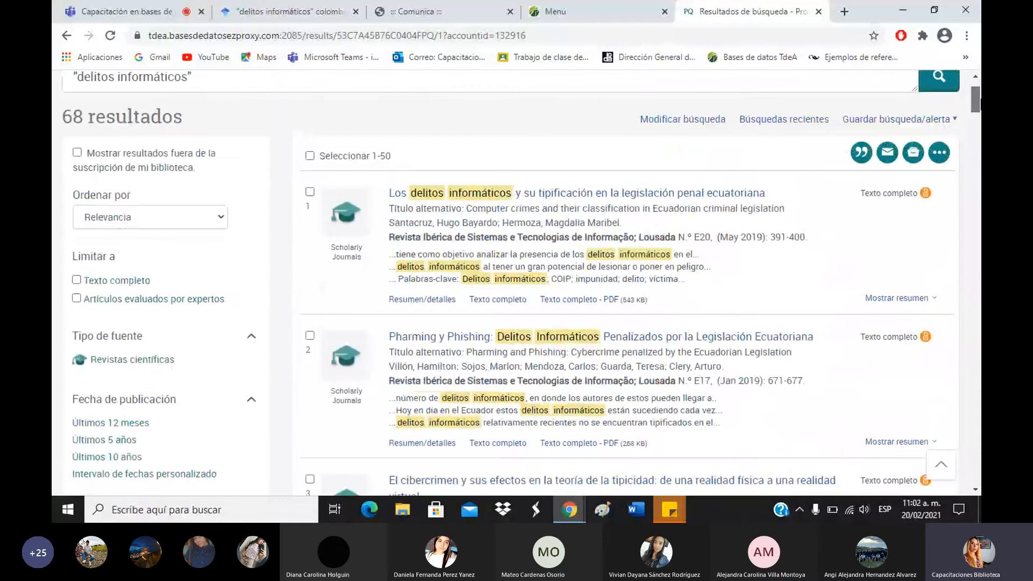
drag(979, 101, 979, 94)
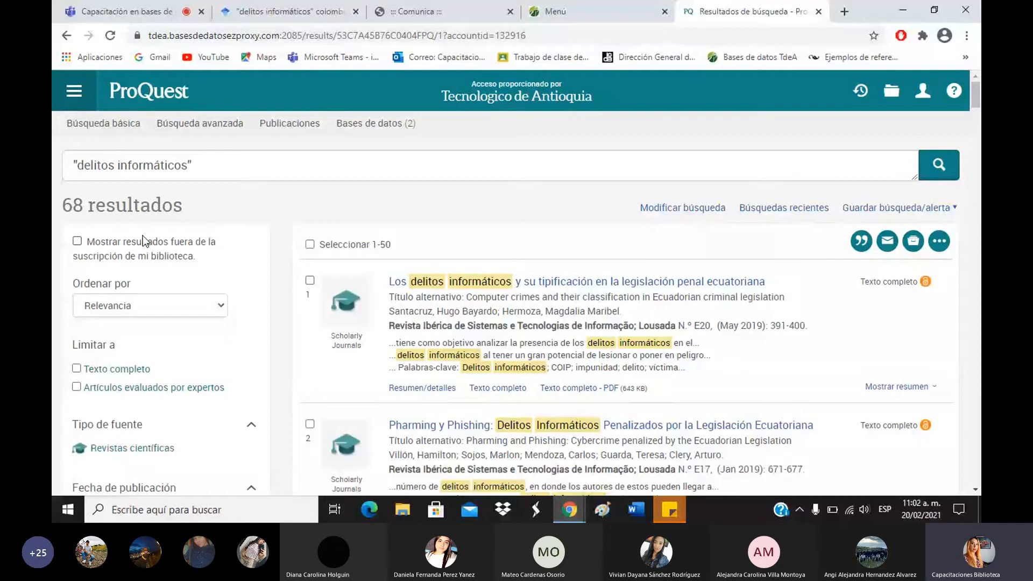
Expand the Asunto filter, listing internet (18), crimen (7), tecnología de la información (6).
drag(63, 206, 85, 209)
scroll(106, 195, down, 3)
scroll(132, 301, down, 3)
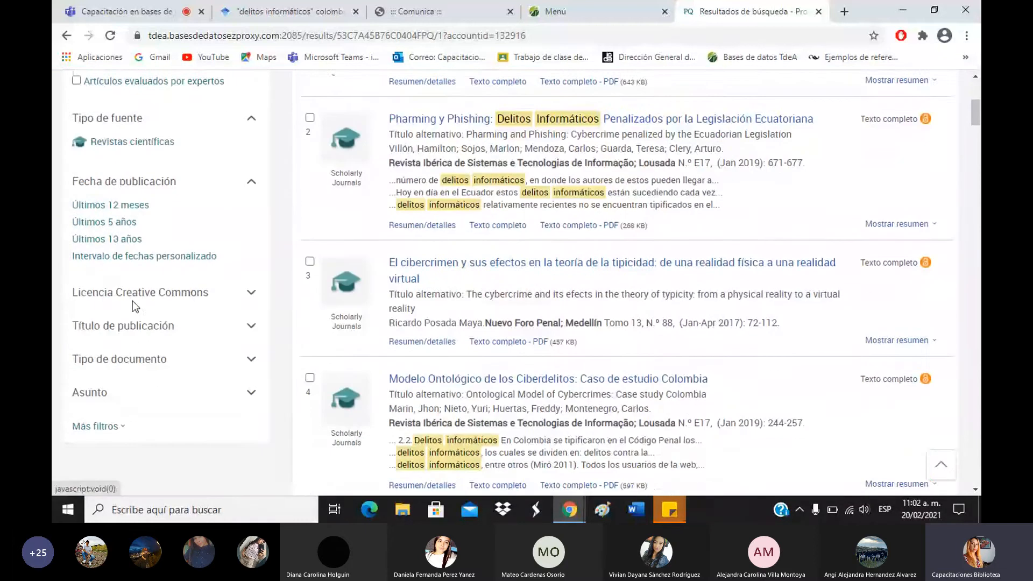
click(158, 304)
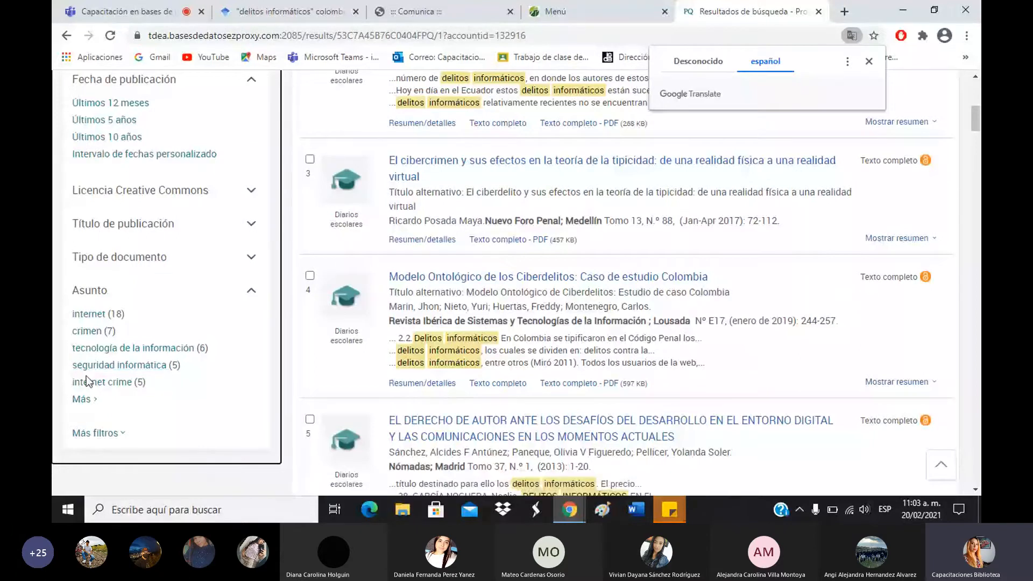
click(83, 409)
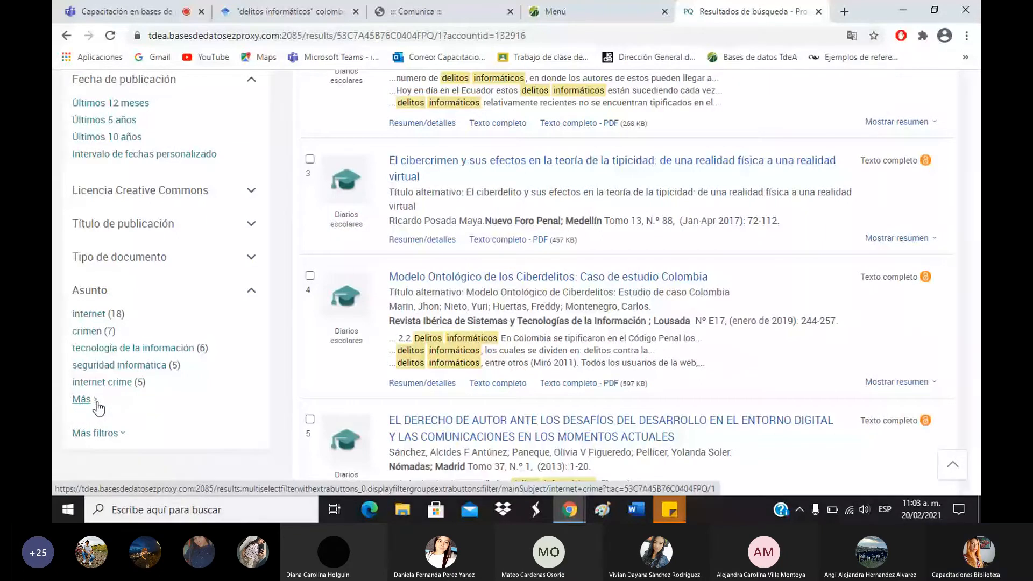
scroll(446, 263, down, 1)
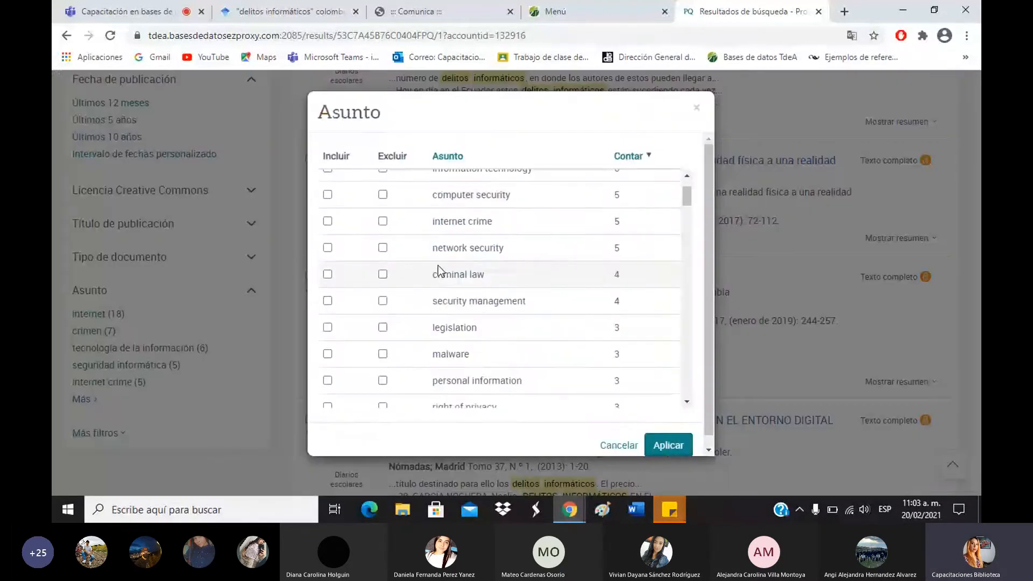
scroll(439, 269, down, 1)
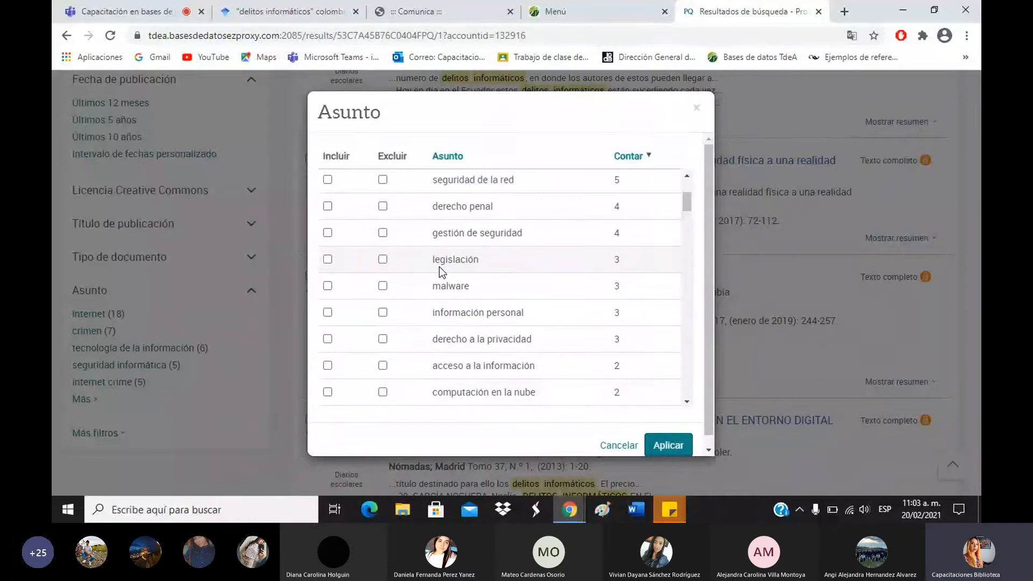
scroll(327, 337, down, 1)
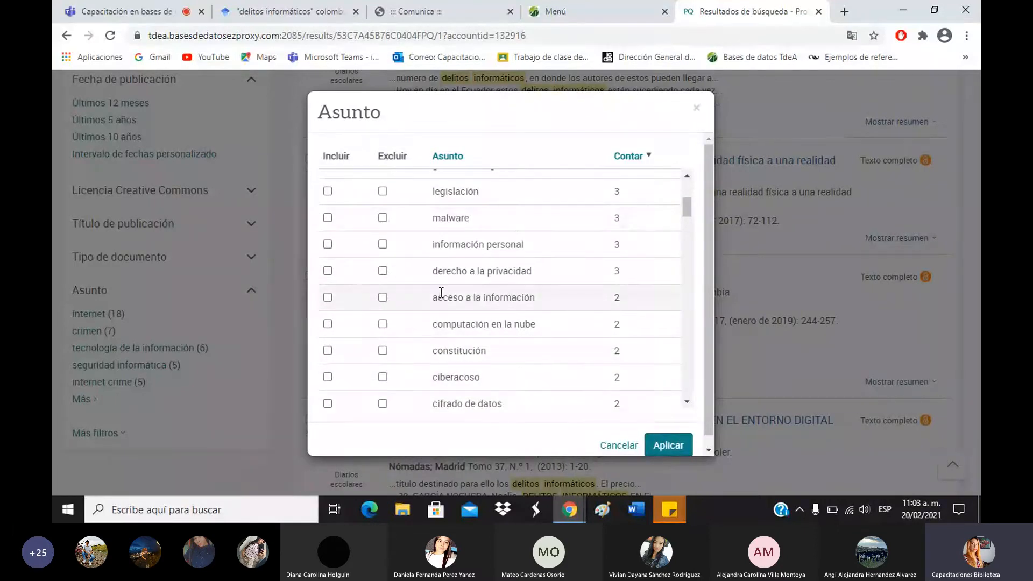
scroll(440, 296, down, 1)
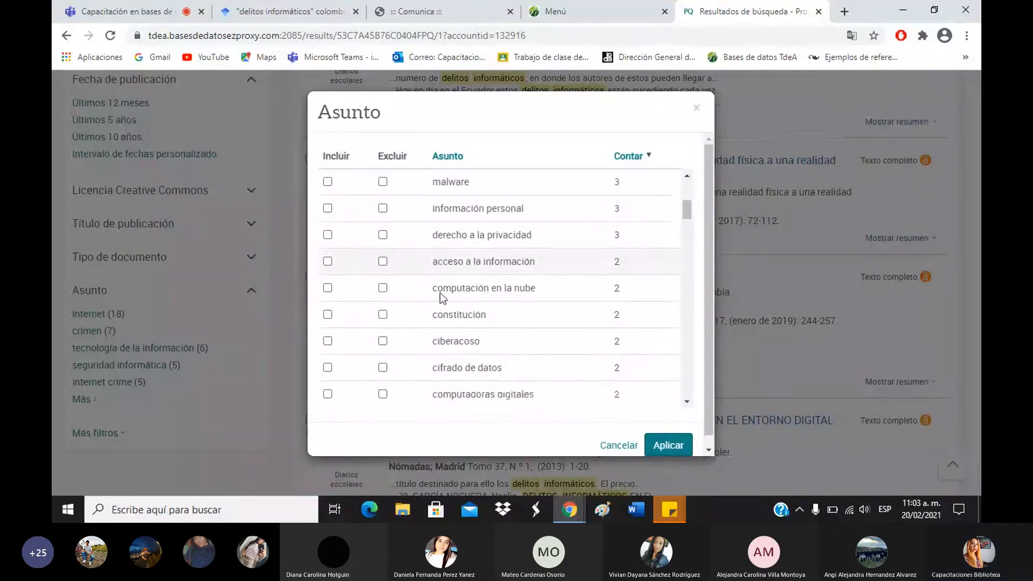
click(697, 108)
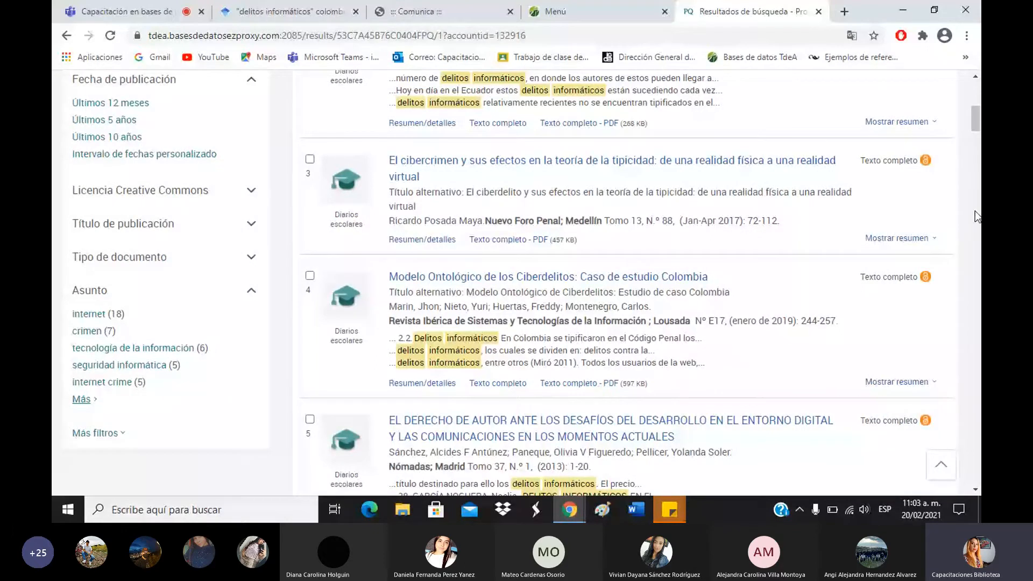
drag(975, 124, 975, 97)
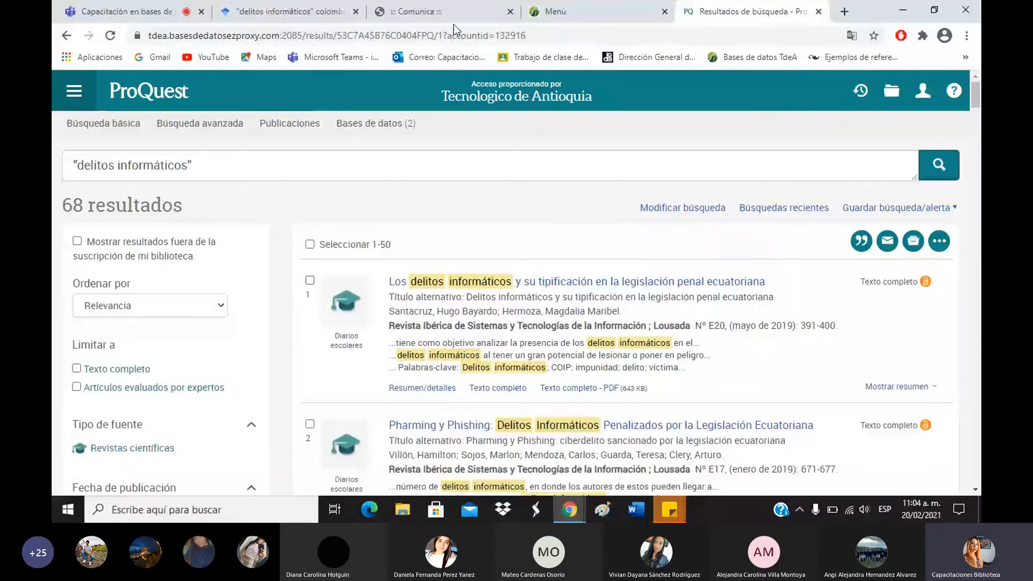
In a new tab, search the web for DeepL and open DeepL Translate.
click(841, 15)
text(dee)
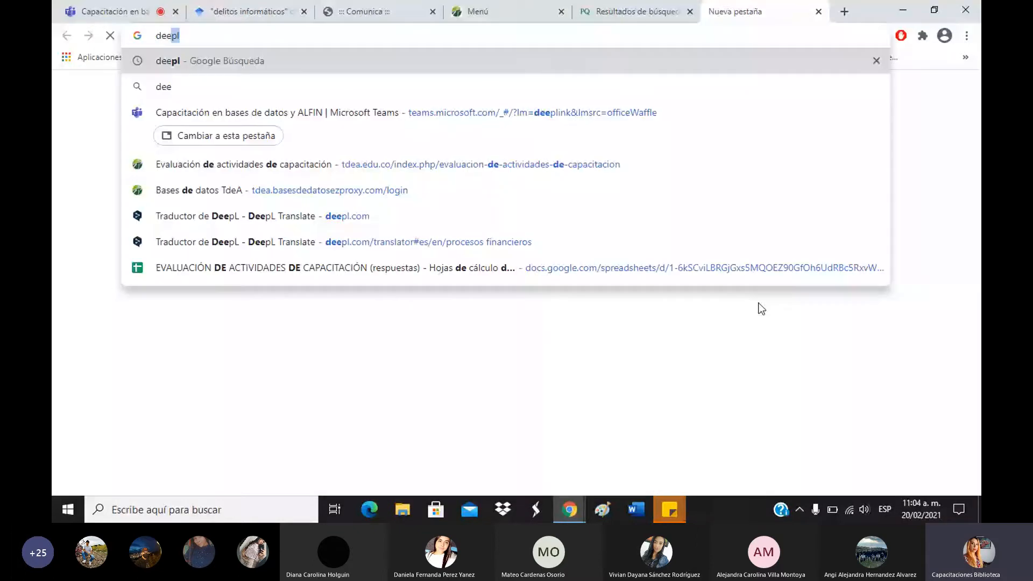
key(Return)
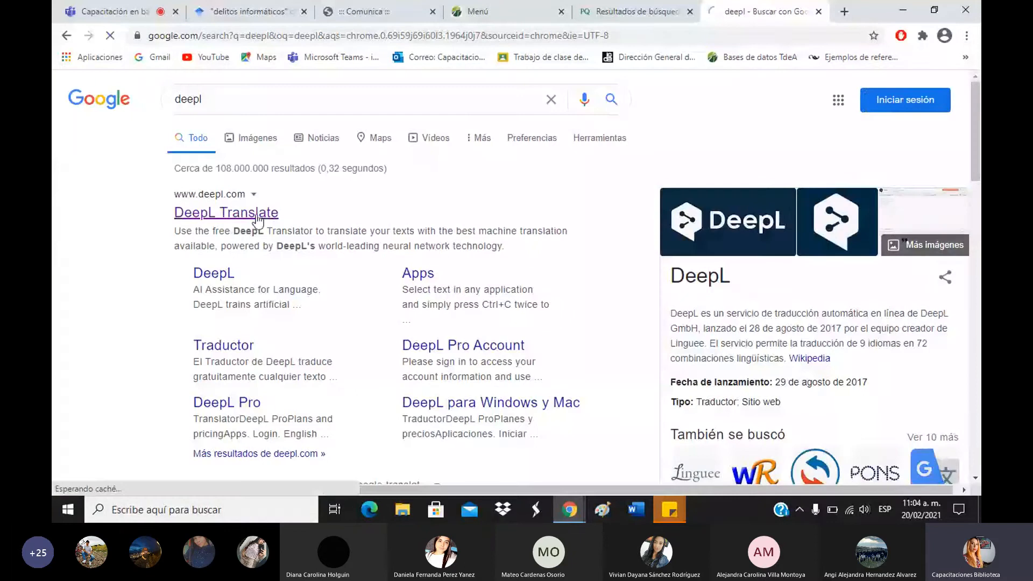
click(256, 214)
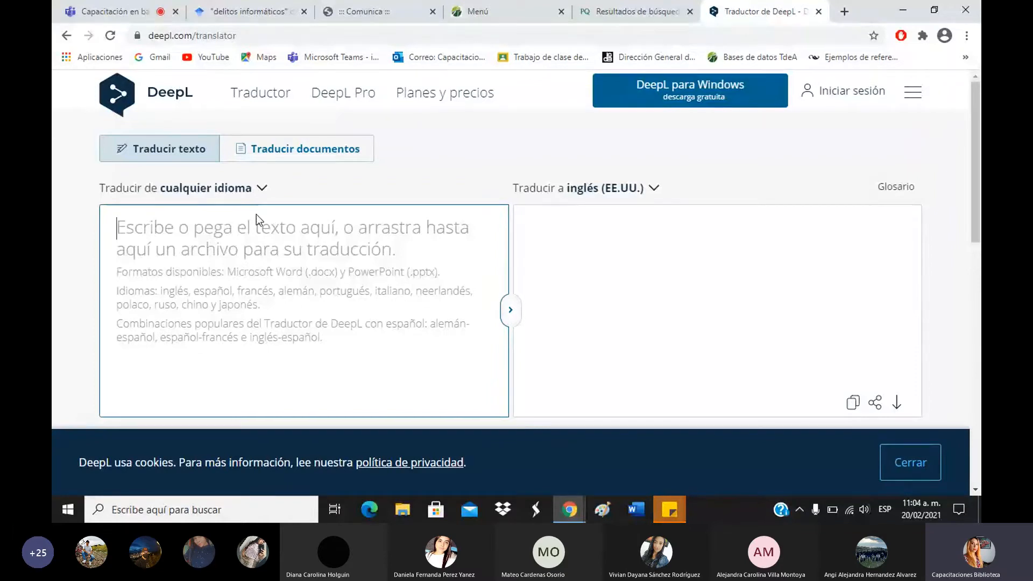
Translate 'delitos informáticos' to English and copy the result 'computer-related crime'.
text(de)
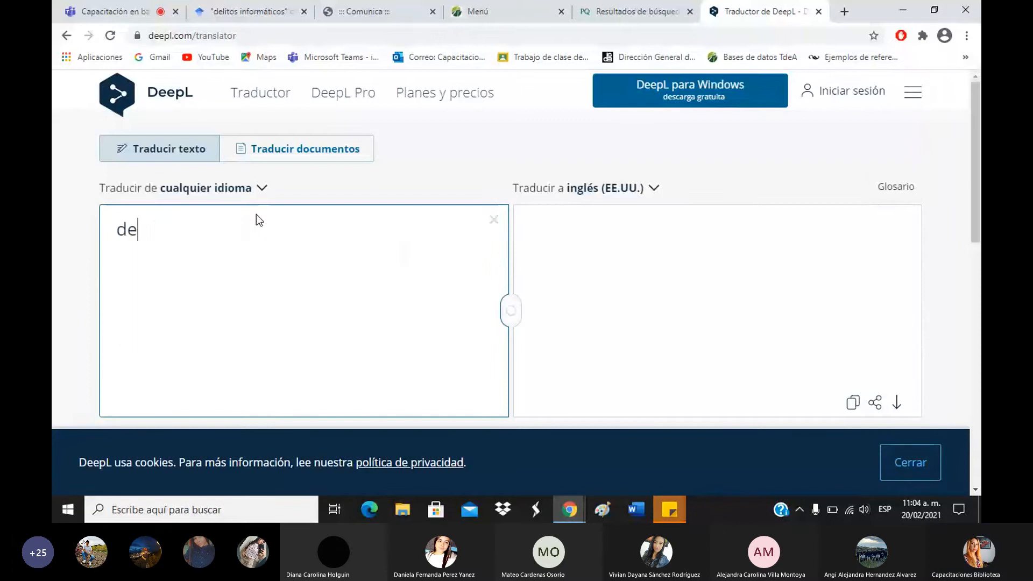
text(litos in)
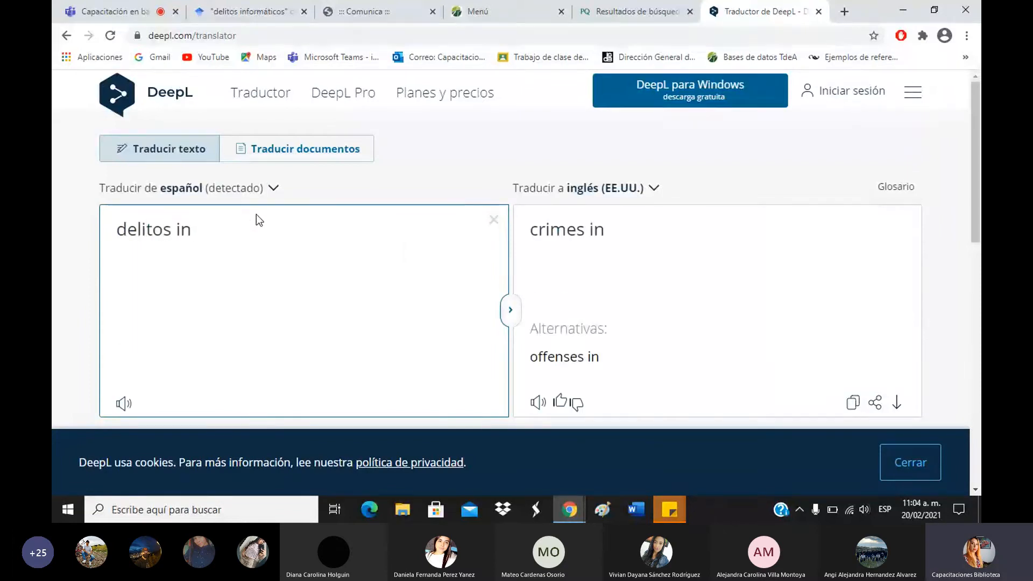
text(formáticos)
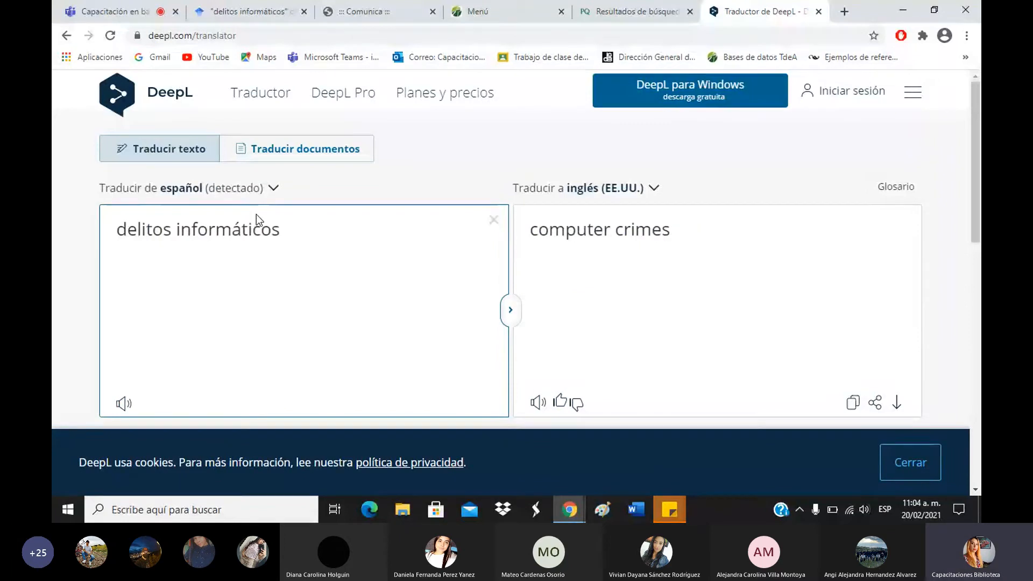
click(734, 233)
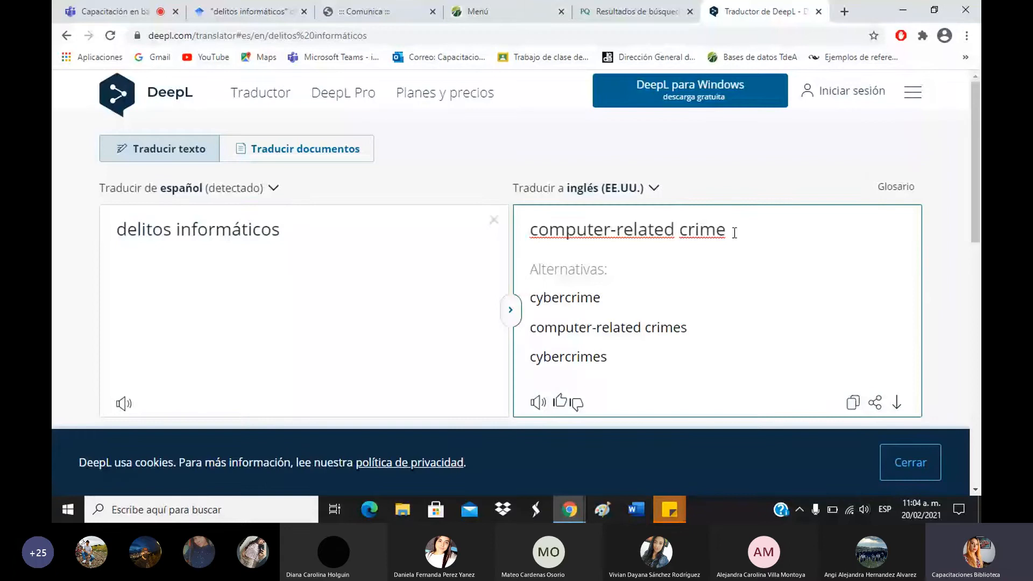
drag(735, 233, 523, 256)
key(ctrl+c)
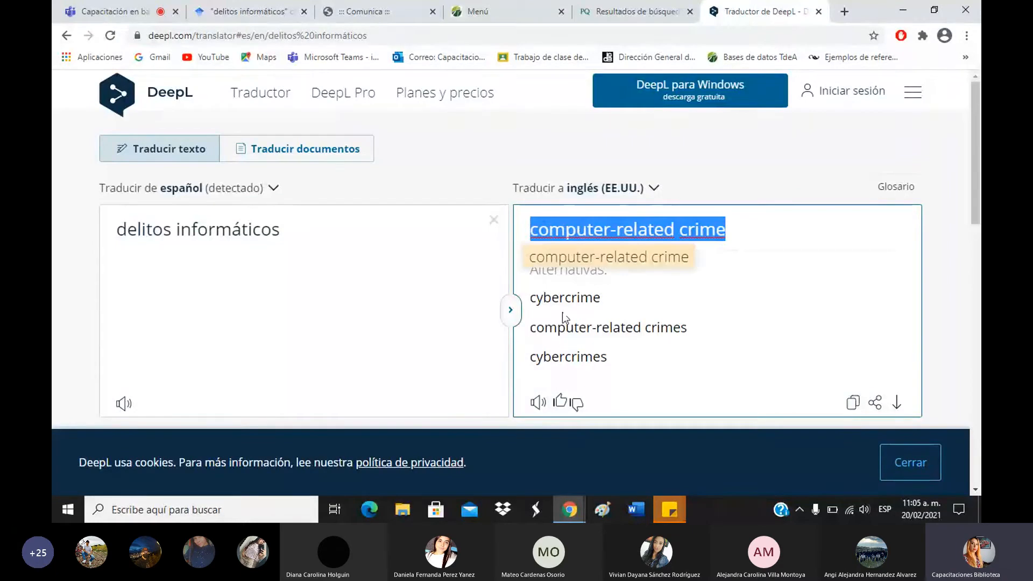
click(685, 152)
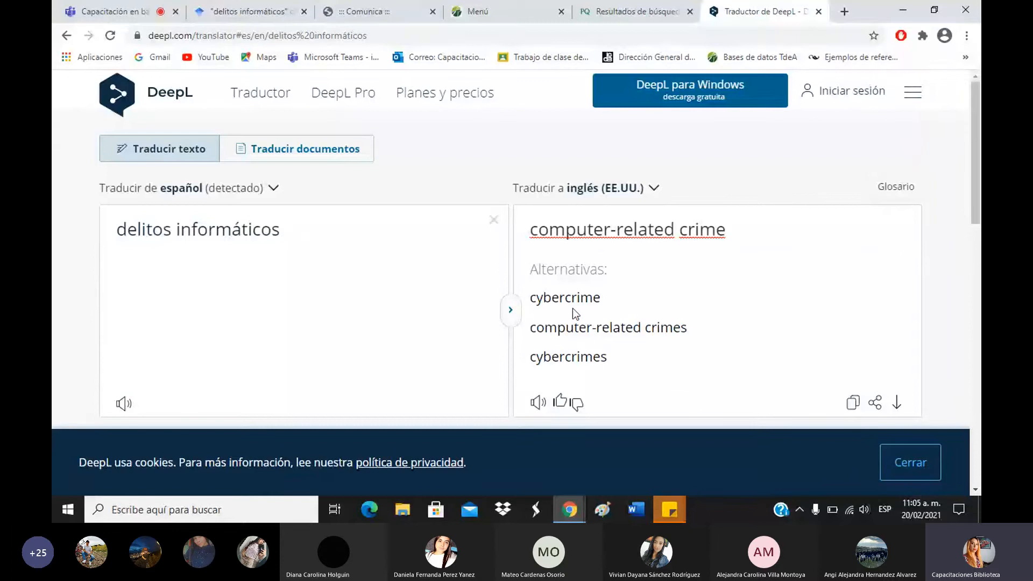
click(598, 10)
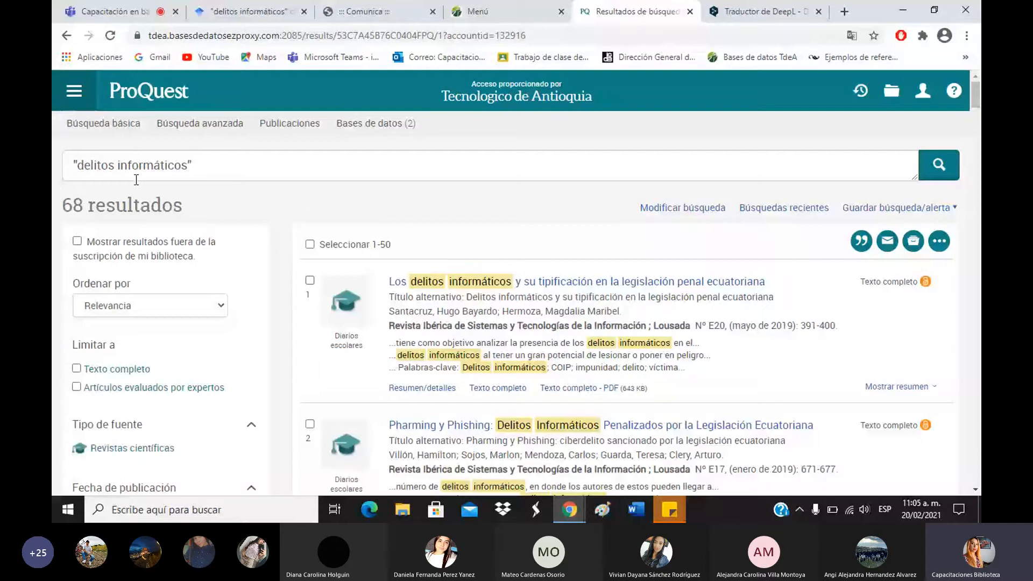
Replace the ProQuest query with "computer-related crime", narrowing results to 38.
drag(77, 166, 187, 166)
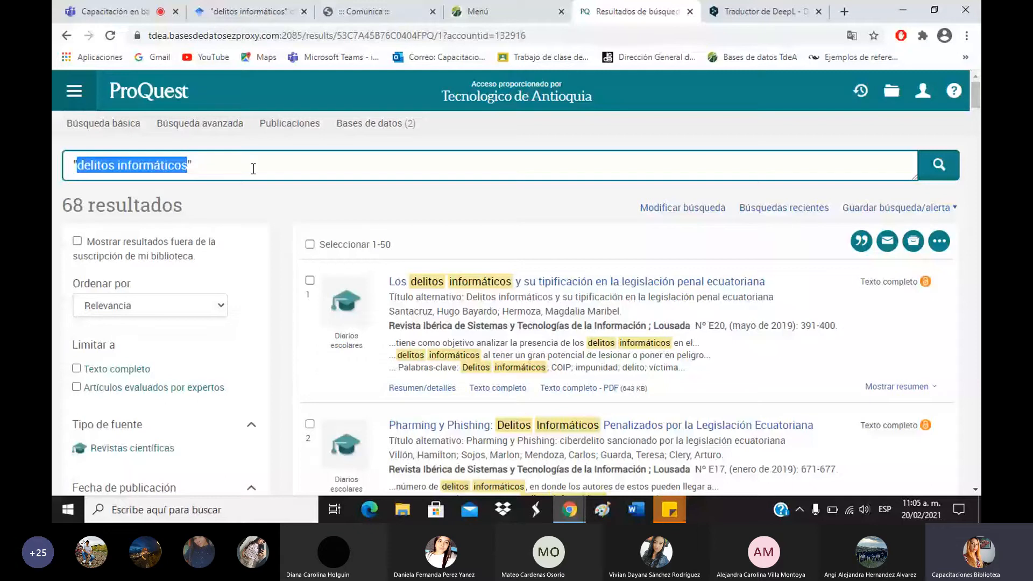
key(ctrl+v)
key(Return)
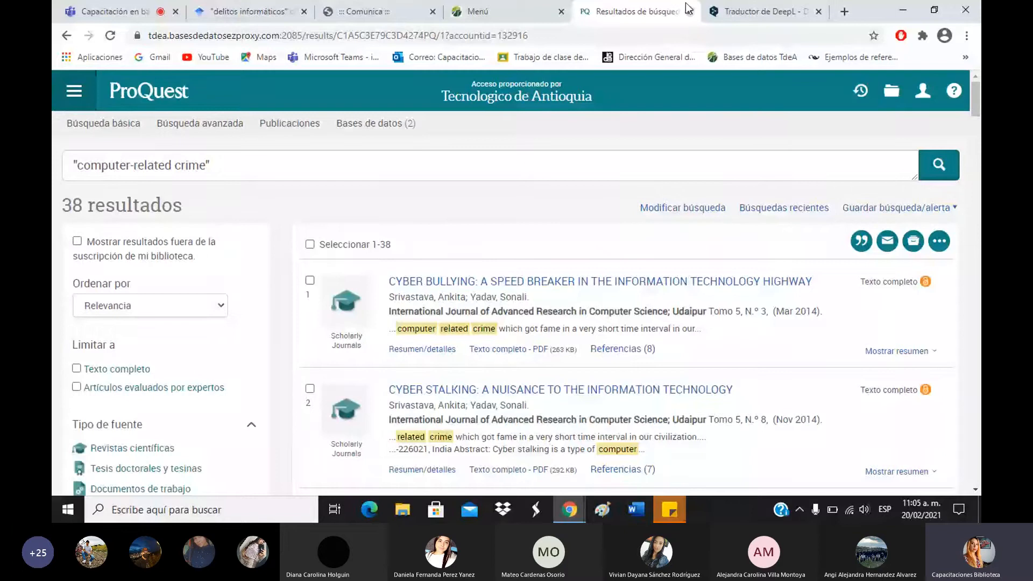
click(710, 10)
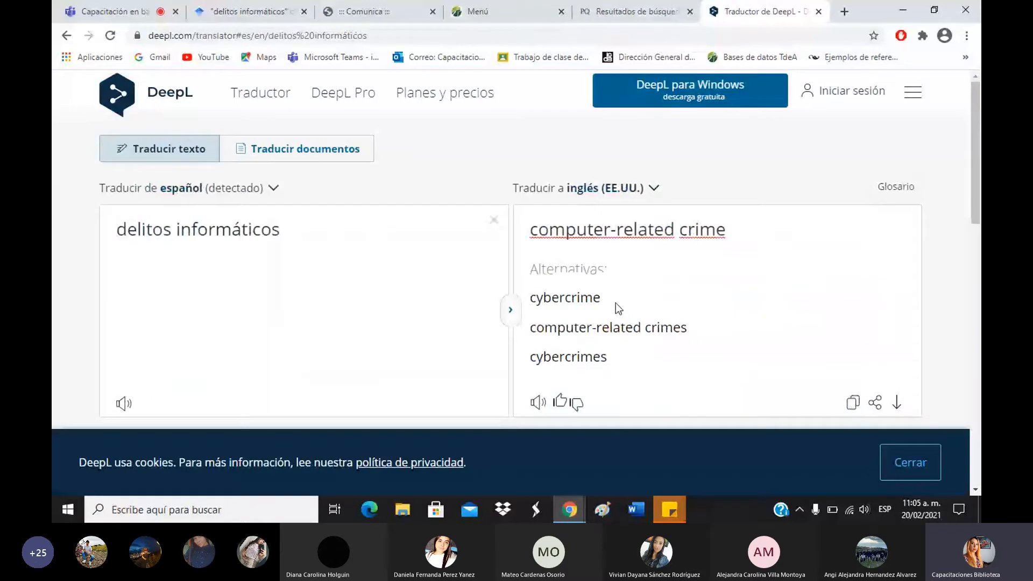
Copy DeepL's alternative translation 'cybercrime' and go back to the ProQuest results.
drag(615, 303, 530, 298)
key(ctrl+c)
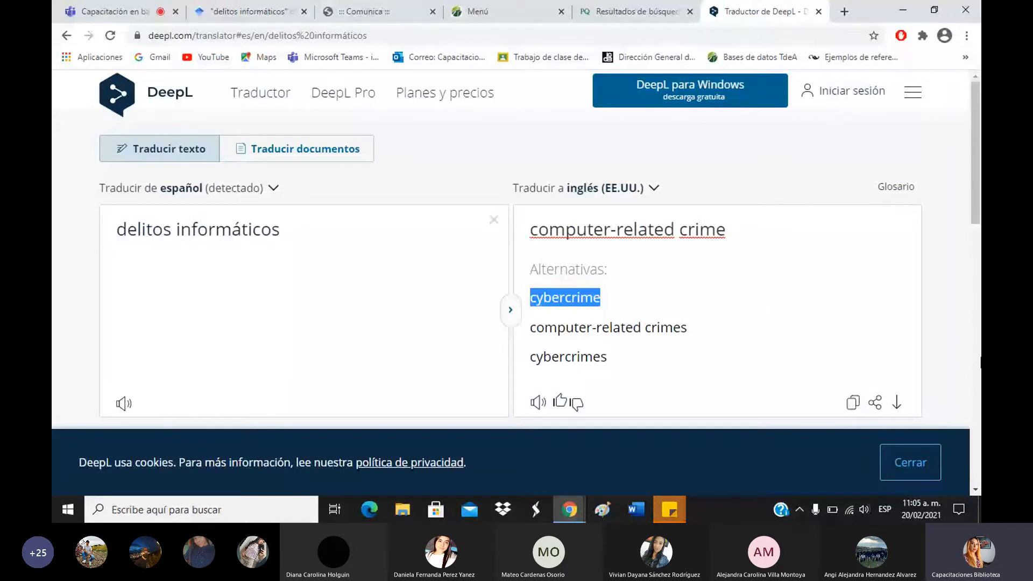
click(637, 11)
drag(206, 165, 134, 174)
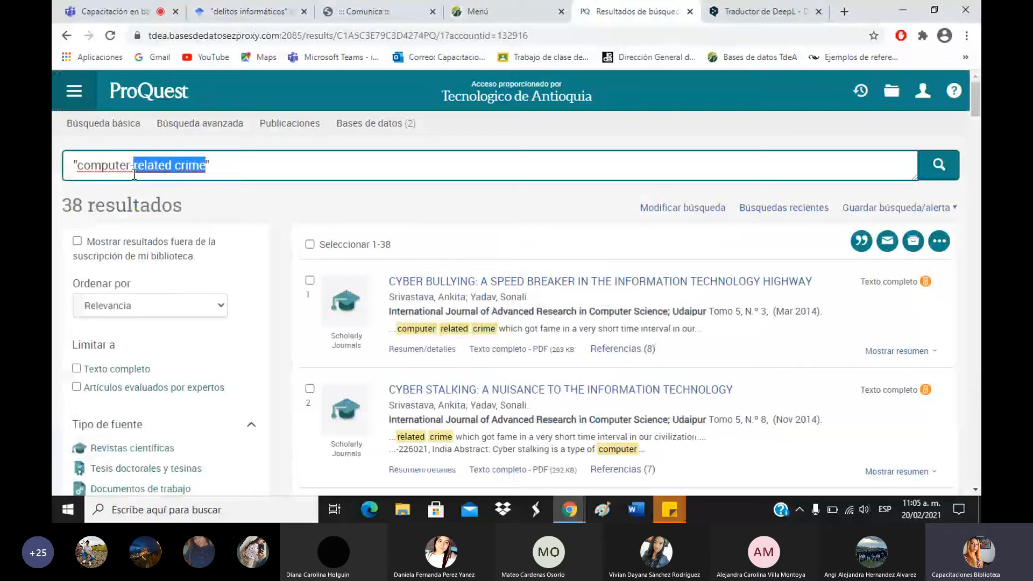
Paste 'cybercrime' over the search term and run it, getting 1.470 results.
drag(134, 174, 77, 168)
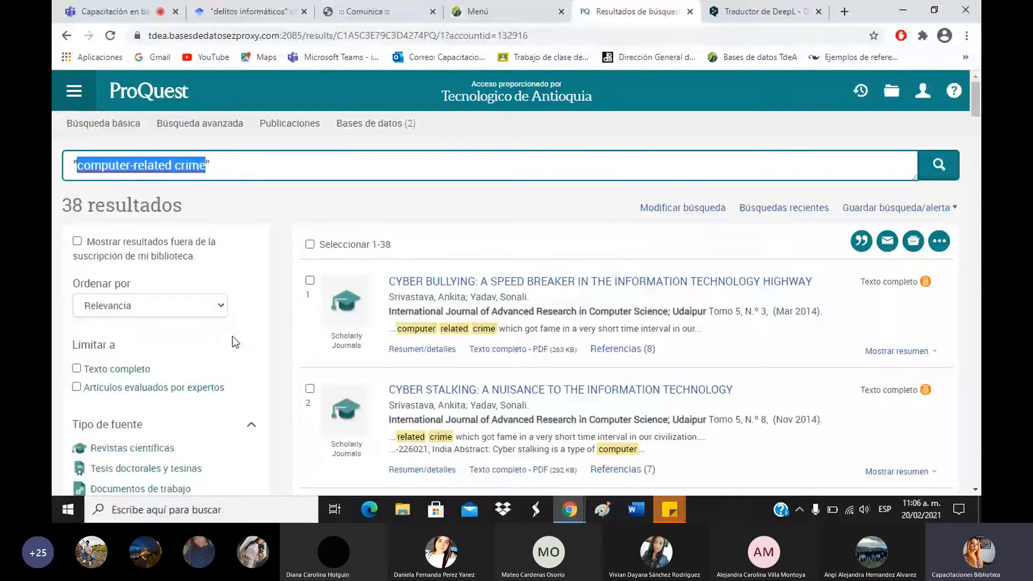
key(ctrl+v)
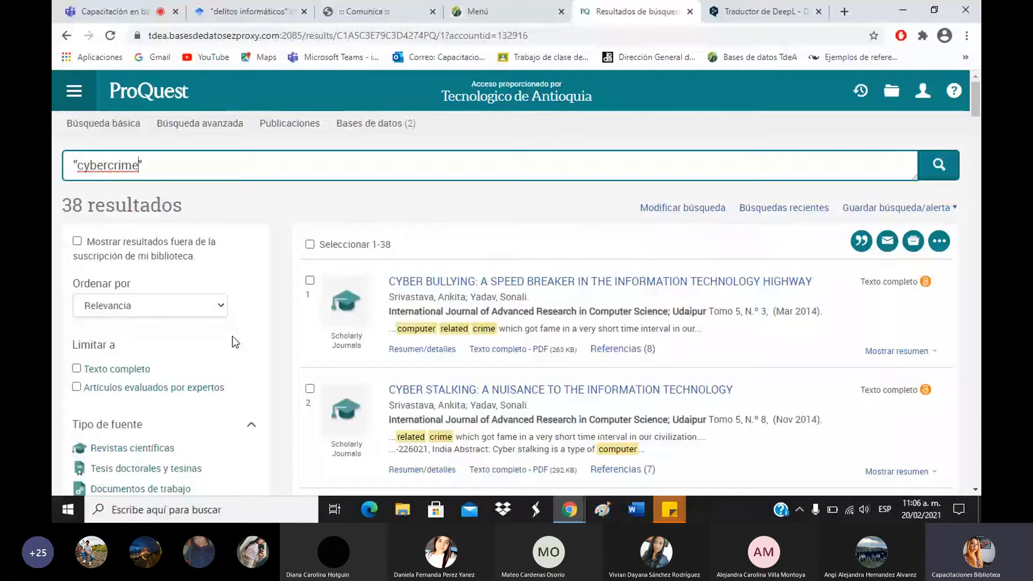
key(Return)
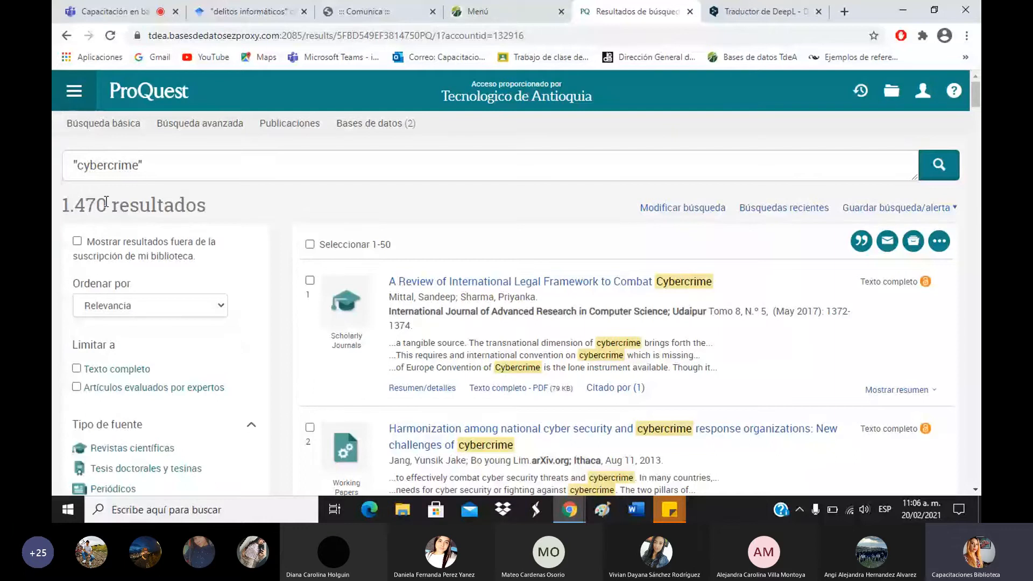
Close the translation popup and expand Más filtros to show Lugar, Persona, Idioma and Base de datos.
scroll(444, 170, down, 10)
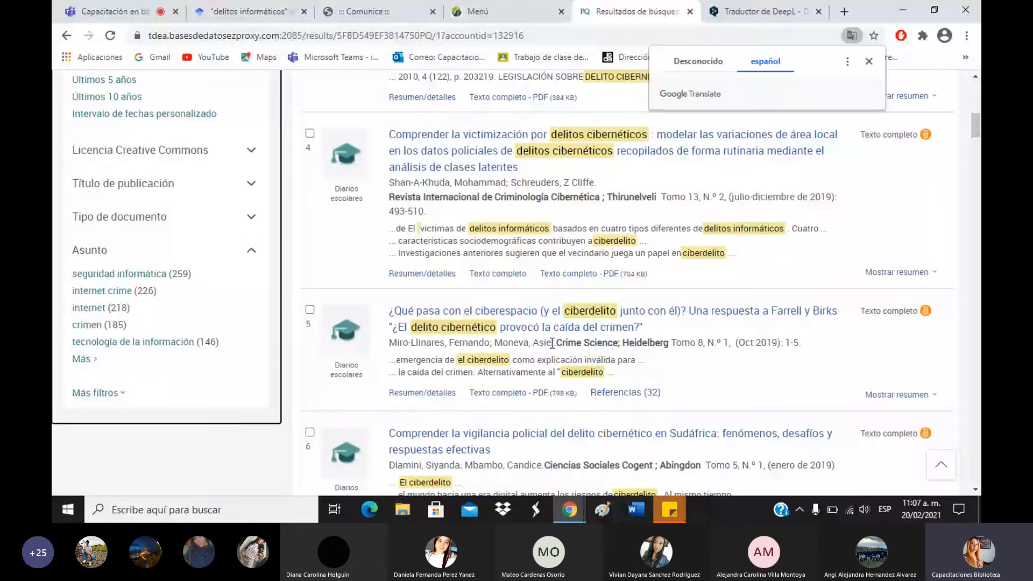
click(869, 61)
scroll(624, 269, up, 5)
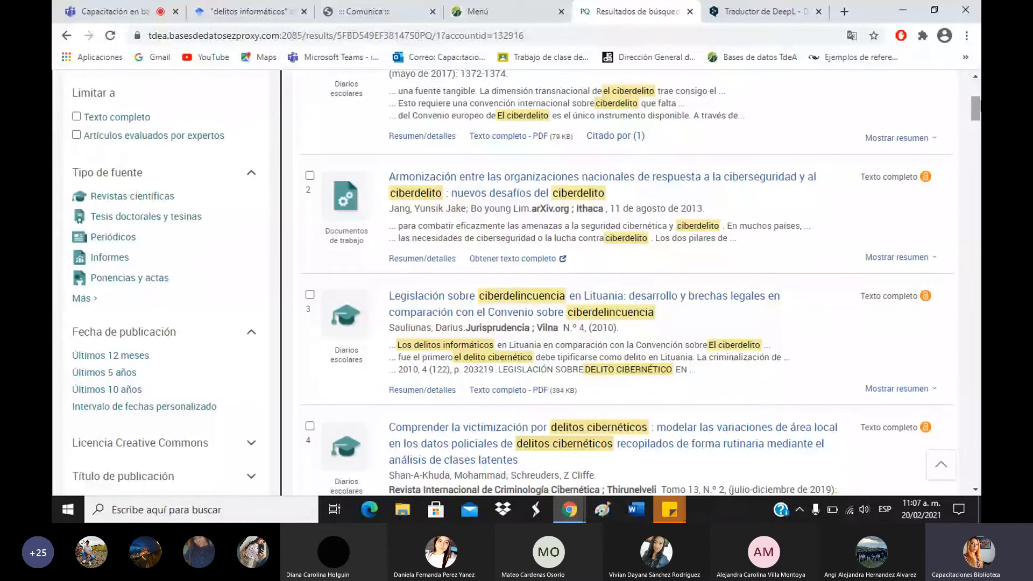
scroll(506, 217, up, 4)
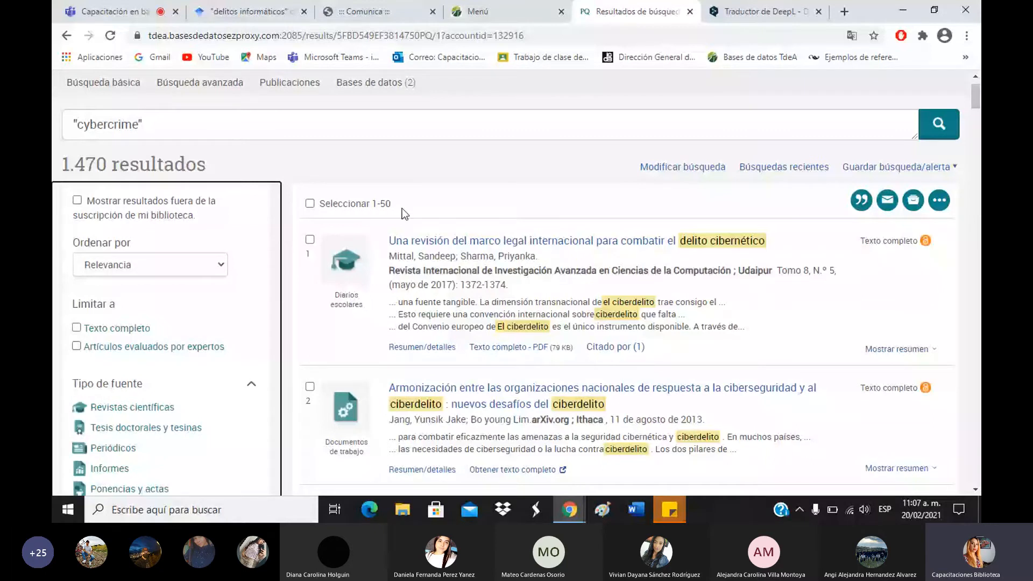
scroll(401, 209, down, 4)
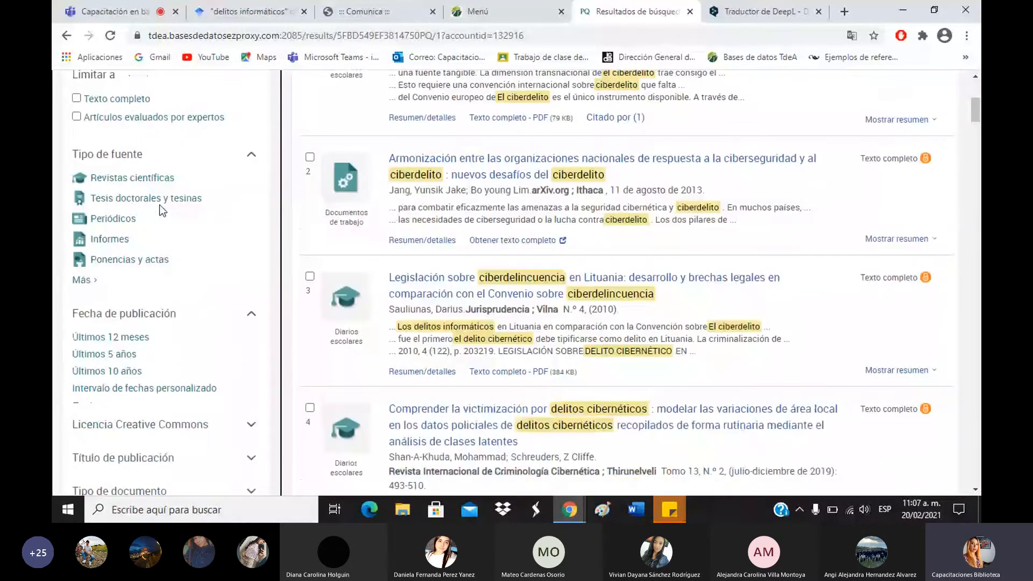
scroll(159, 205, down, 1)
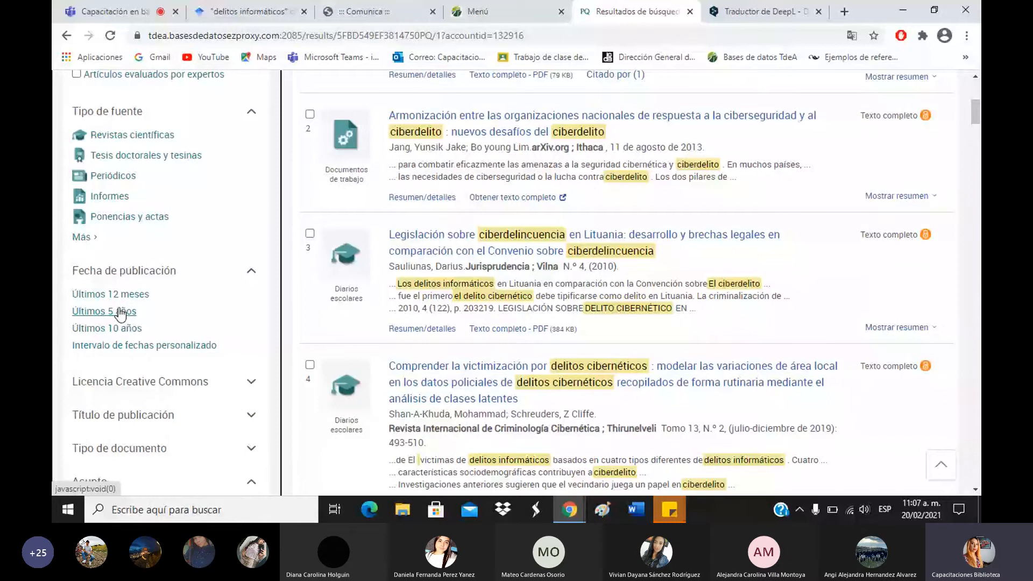
scroll(121, 312, down, 5)
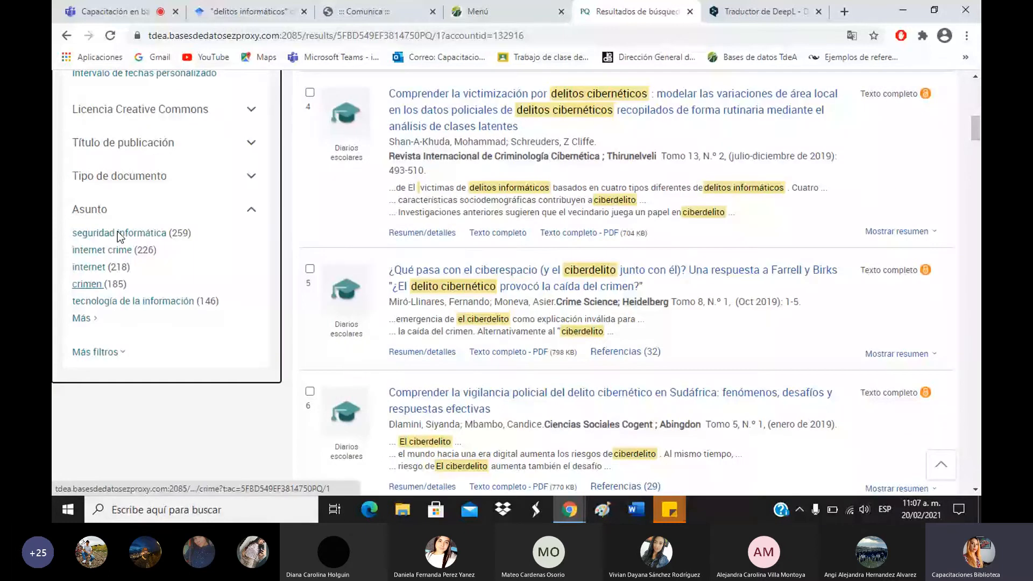
click(98, 352)
scroll(129, 323, down, 2)
click(135, 253)
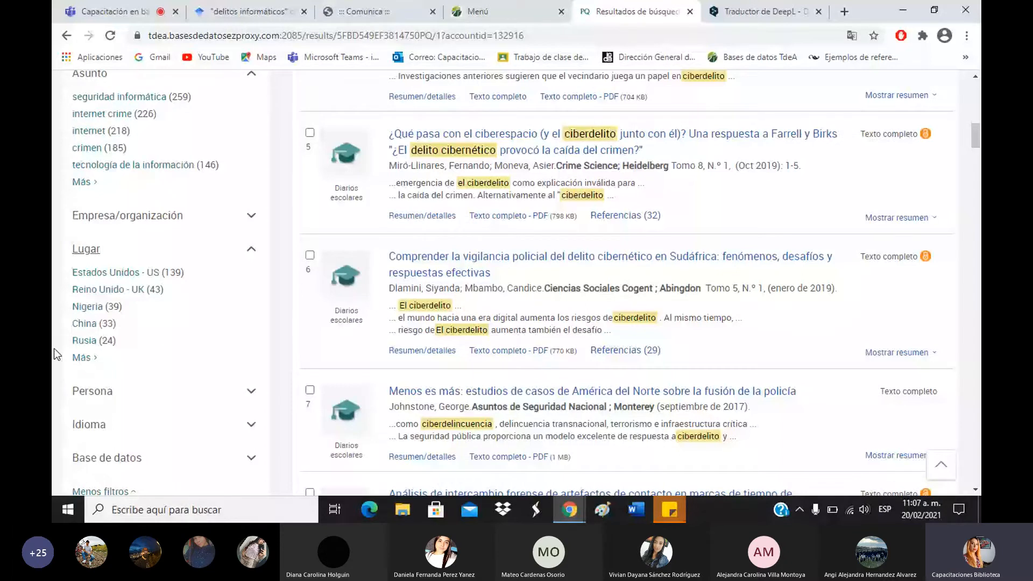
click(82, 358)
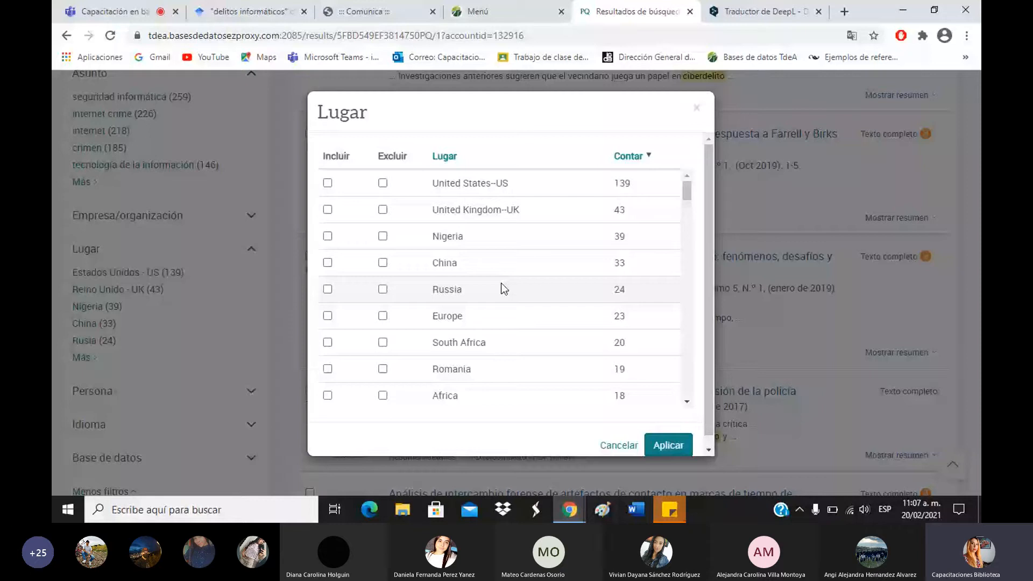
scroll(328, 303, down, 8)
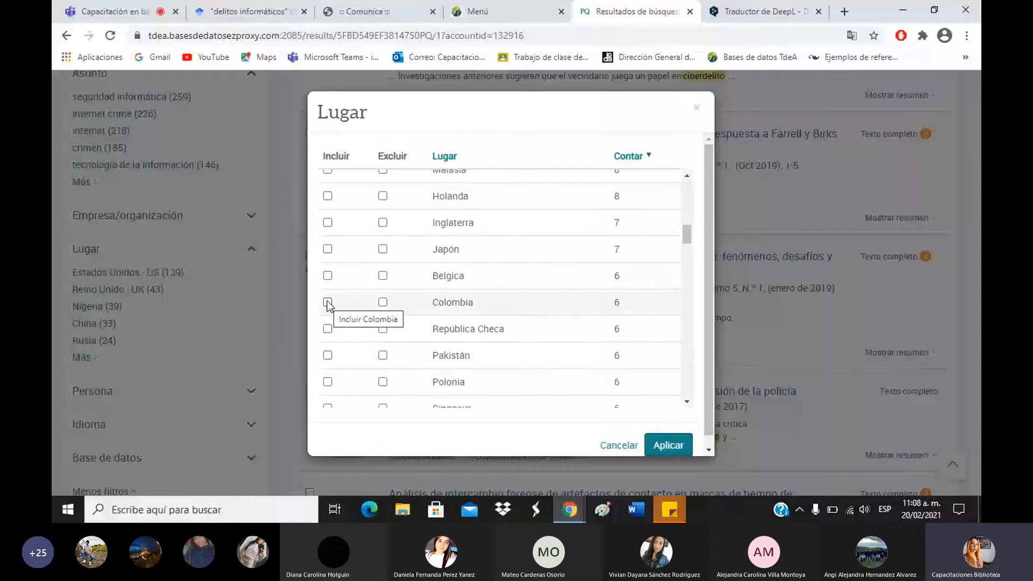
click(697, 110)
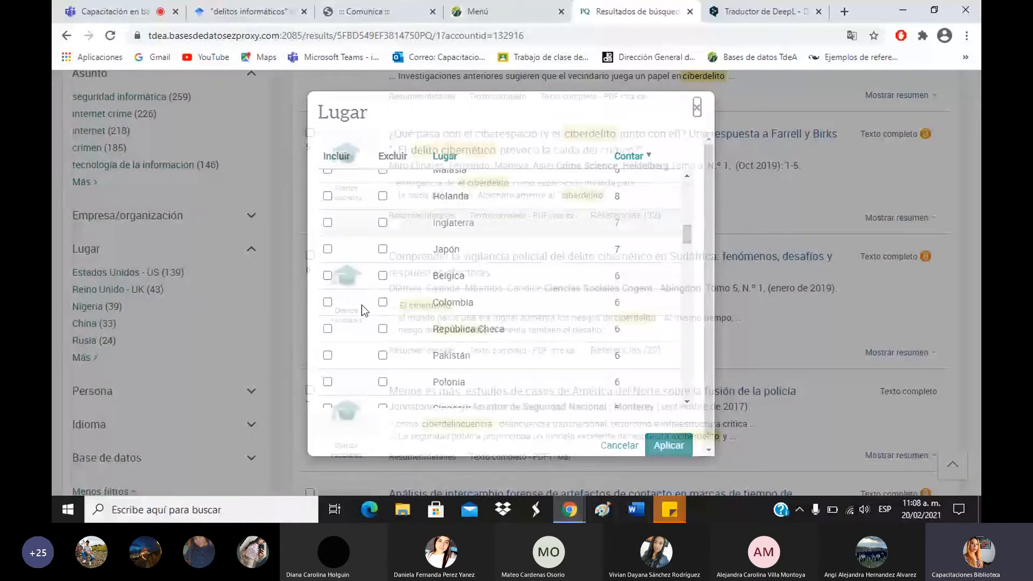
scroll(102, 308, up, 3)
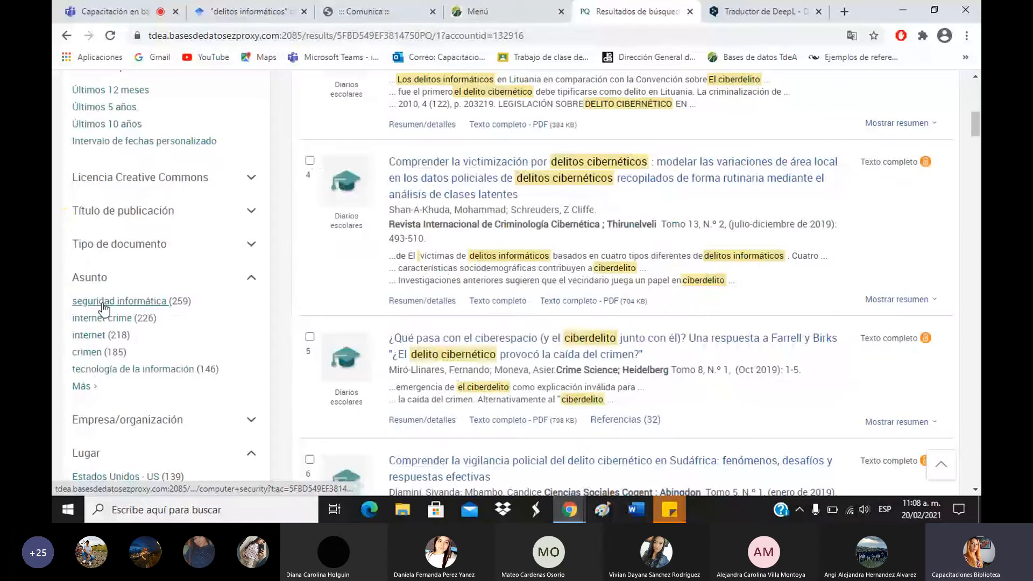
click(81, 386)
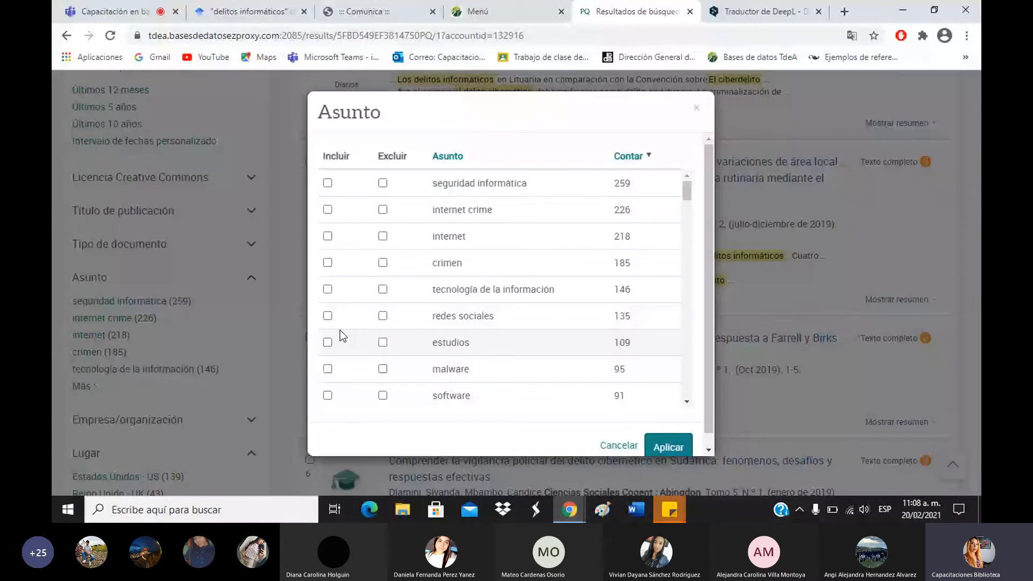
click(126, 323)
scroll(126, 322, up, 2)
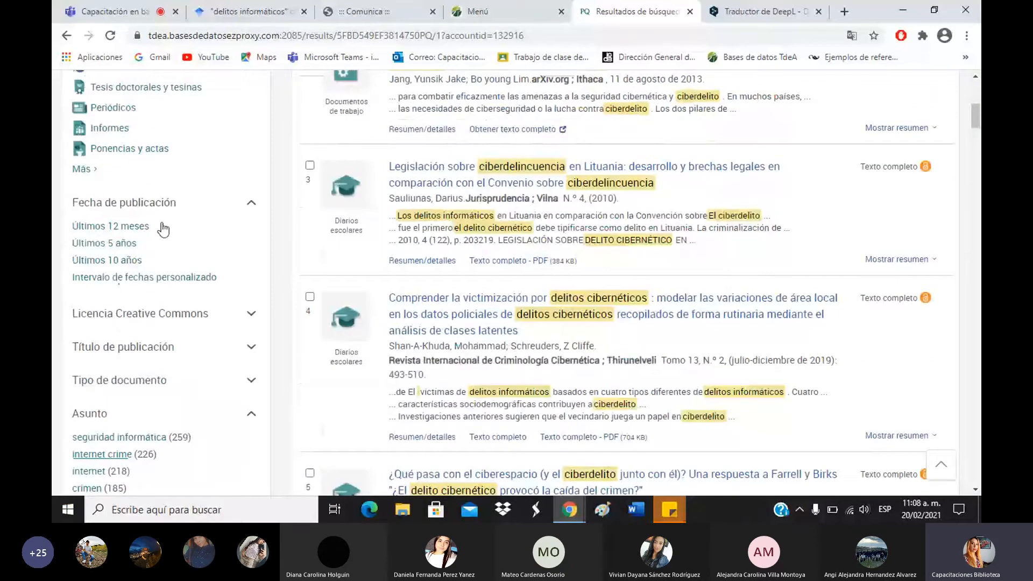
Apply the 'Últimos 5 años' publication-date filter, leaving 1.021 results, and expand the Asunto subject list.
scroll(147, 375, down, 1)
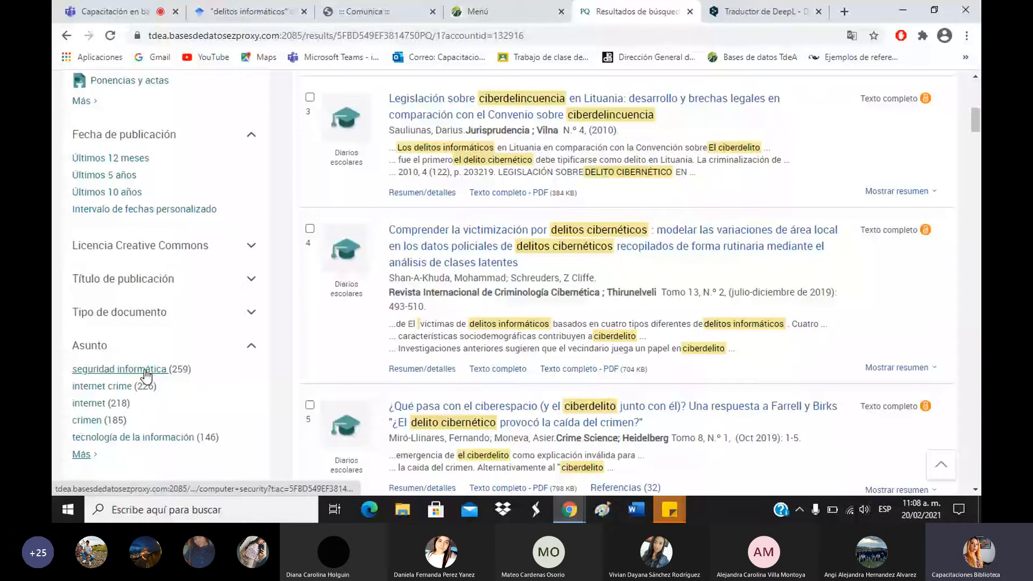
click(102, 175)
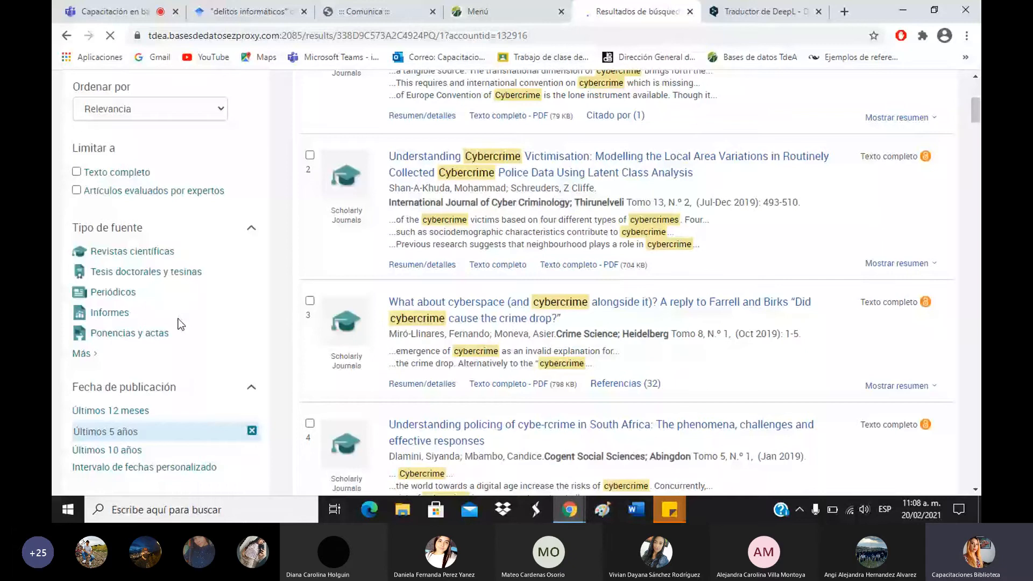
scroll(215, 296, down, 5)
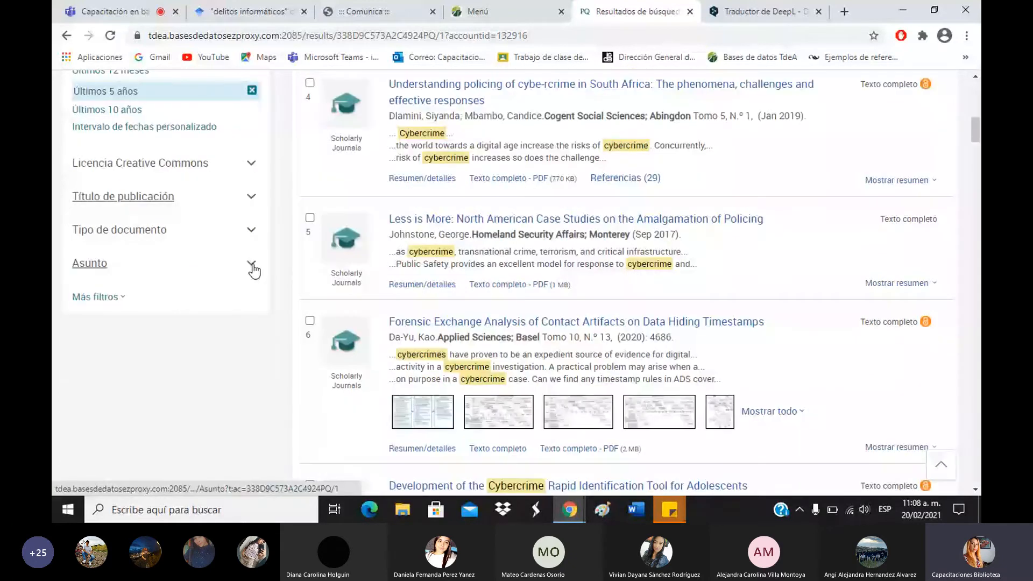
click(252, 265)
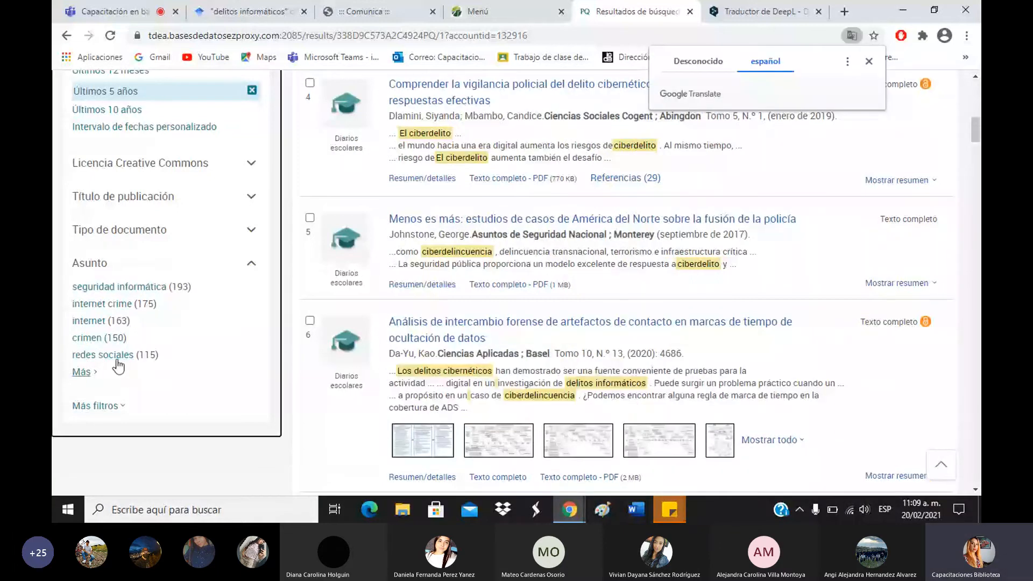
drag(174, 357, 69, 358)
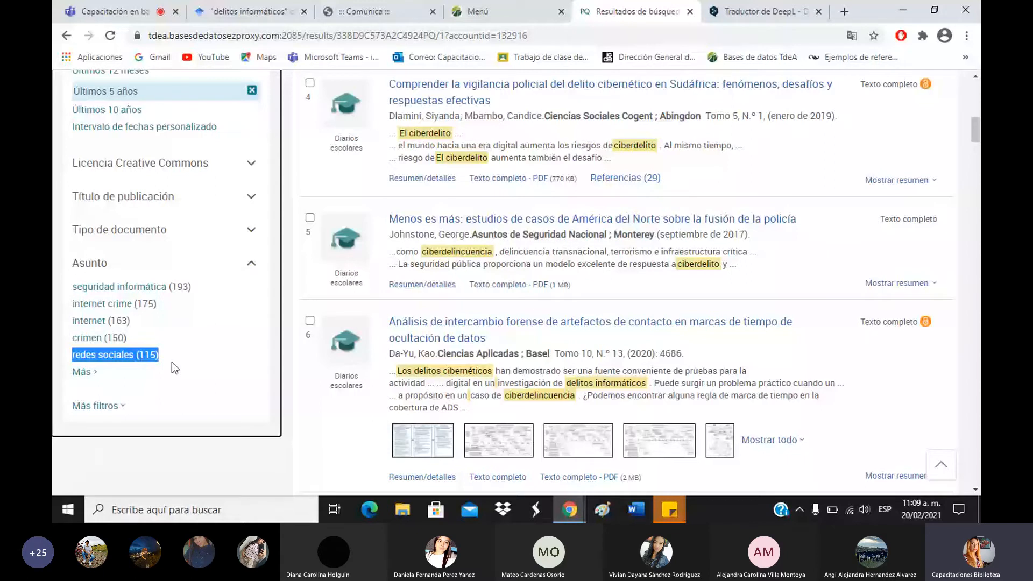
scroll(164, 235, up, 1)
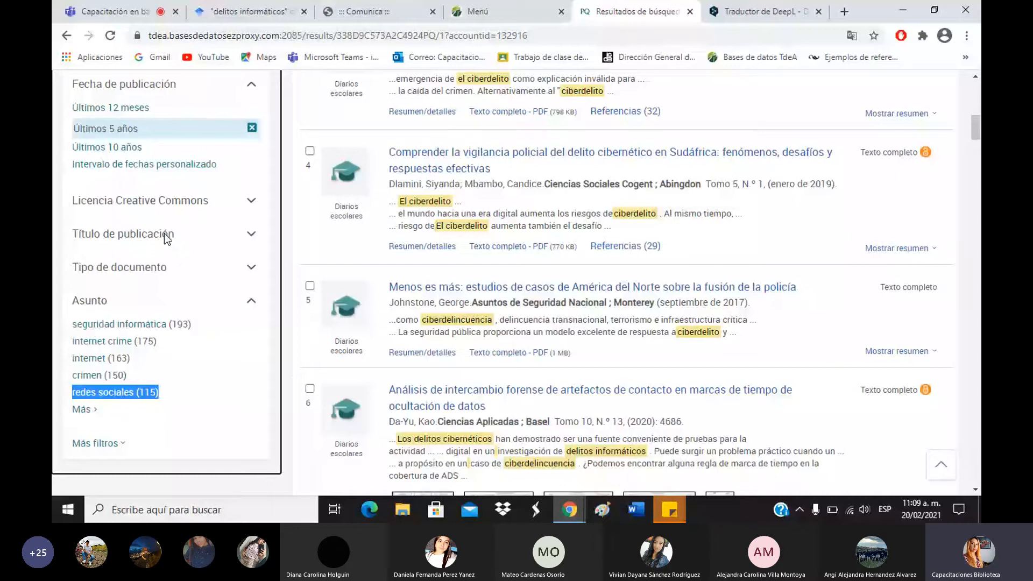
scroll(234, 177, up, 8)
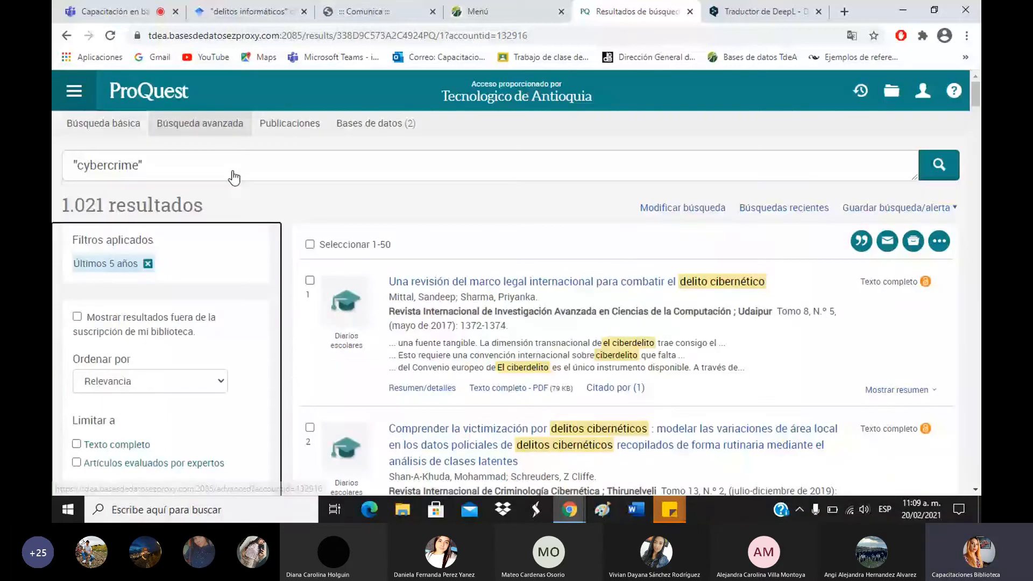
Add 'colombia' to the "cybercrime" search and browse the 38 resulting records.
click(234, 178)
text(colombia)
key(Return)
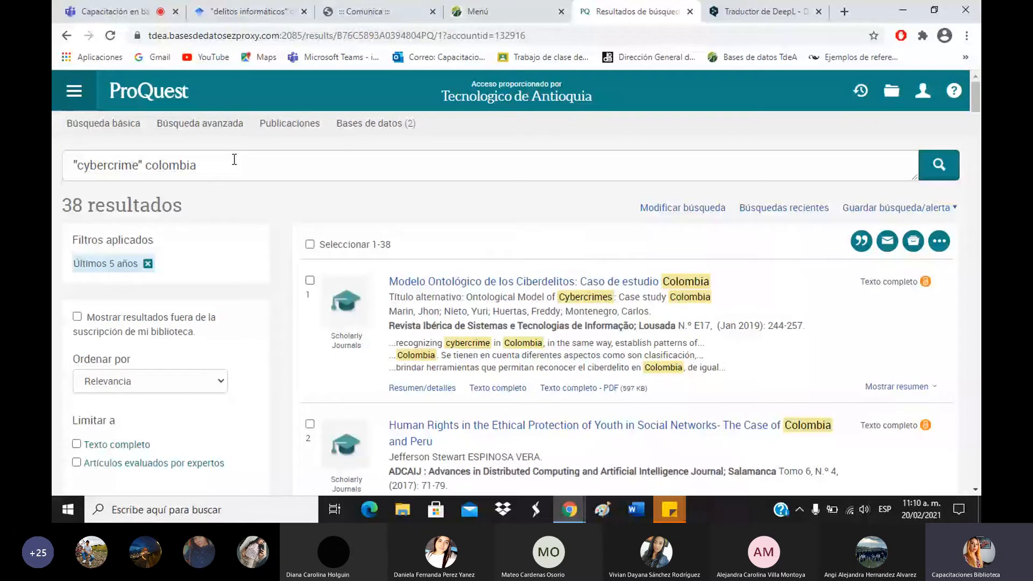
scroll(217, 330, down, 5)
scroll(218, 325, up, 3)
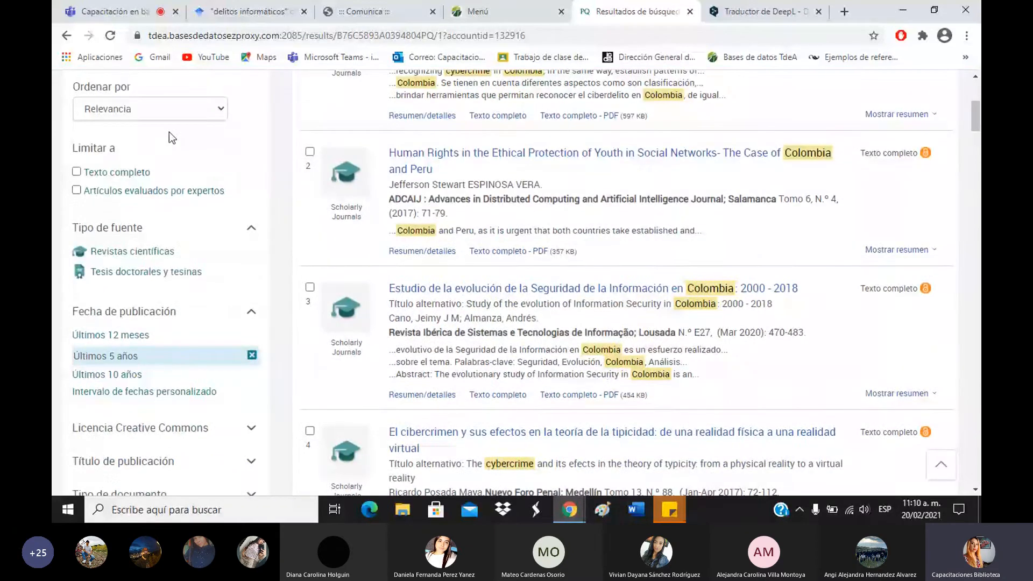
scroll(110, 214, down, 4)
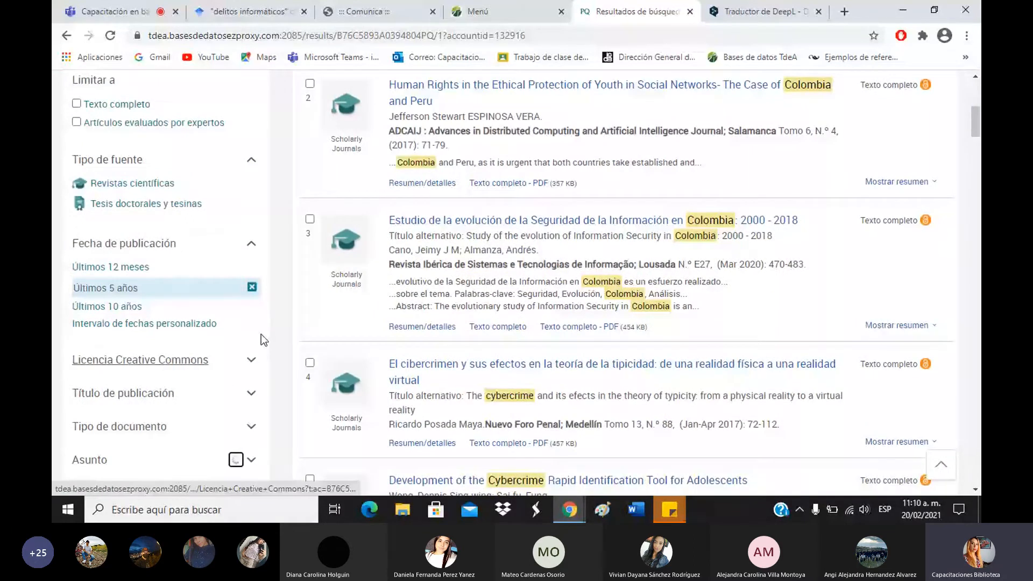
scroll(261, 335, down, 4)
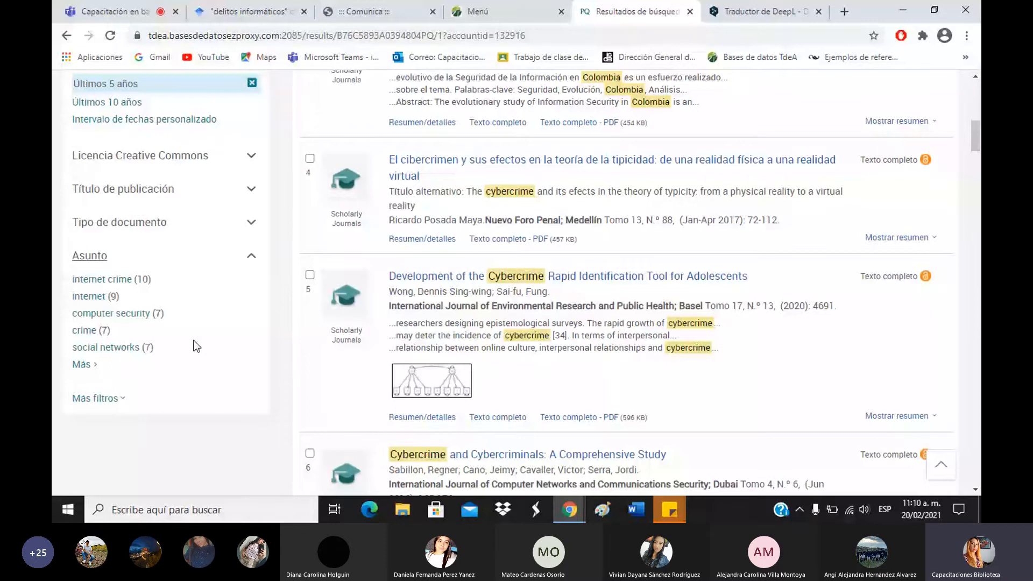
scroll(774, 347, up, 3)
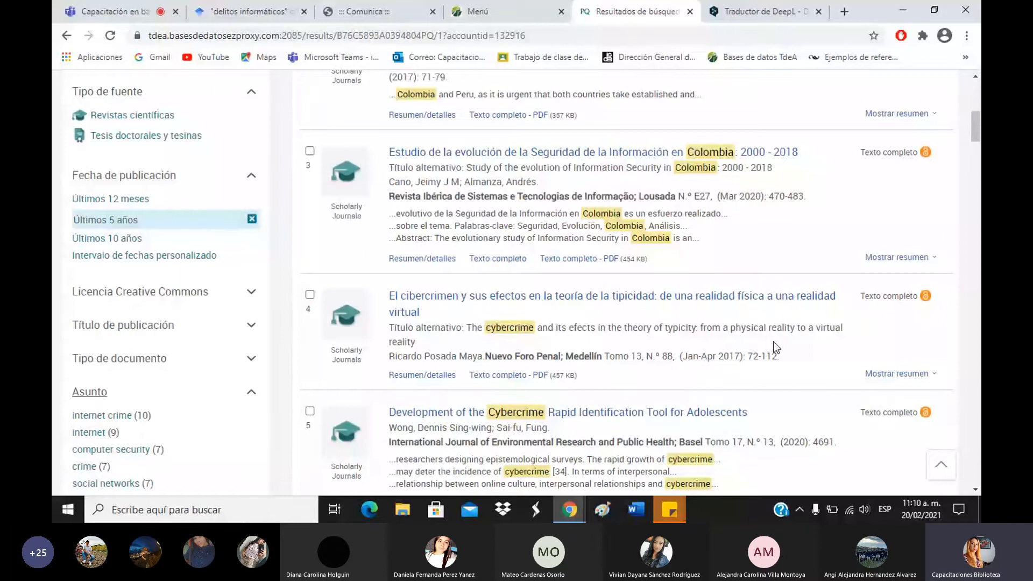
scroll(658, 271, up, 1)
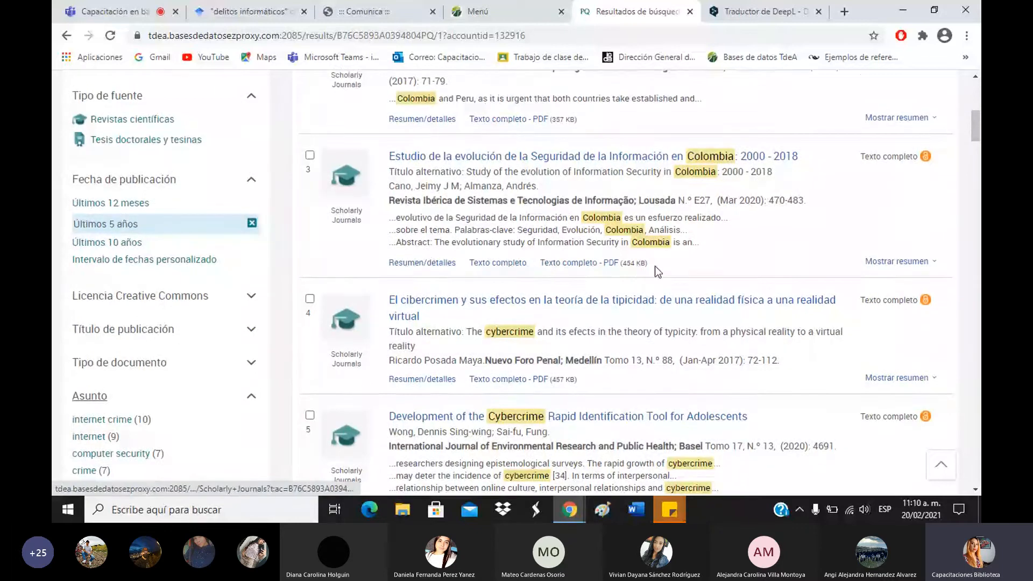
scroll(655, 267, up, 4)
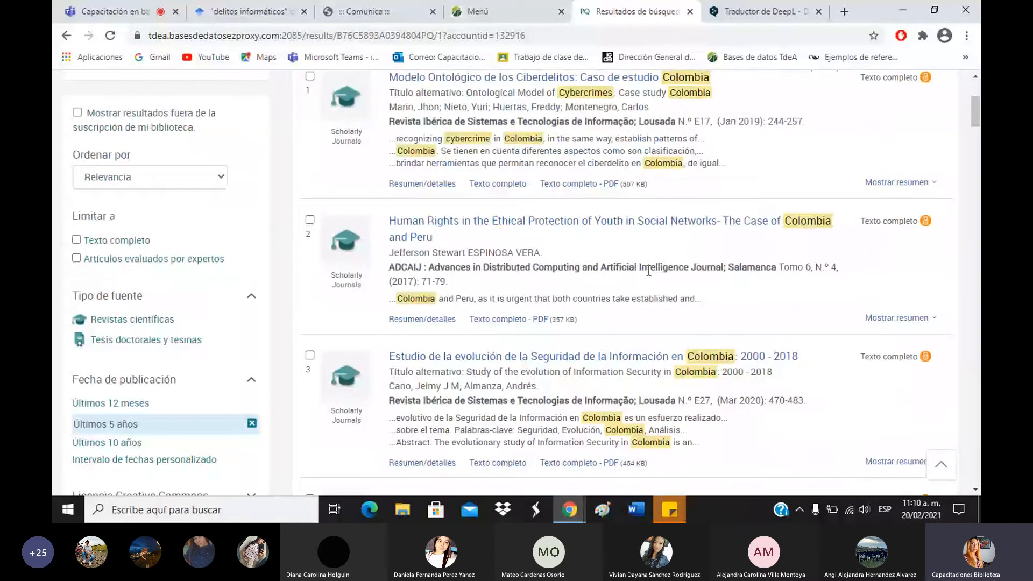
scroll(648, 271, up, 4)
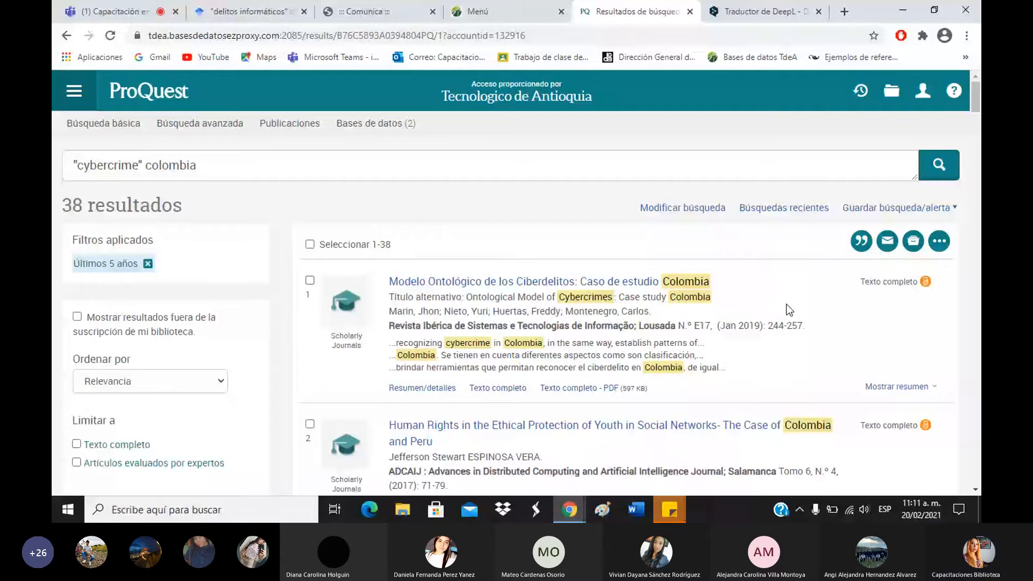
scroll(798, 323, down, 4)
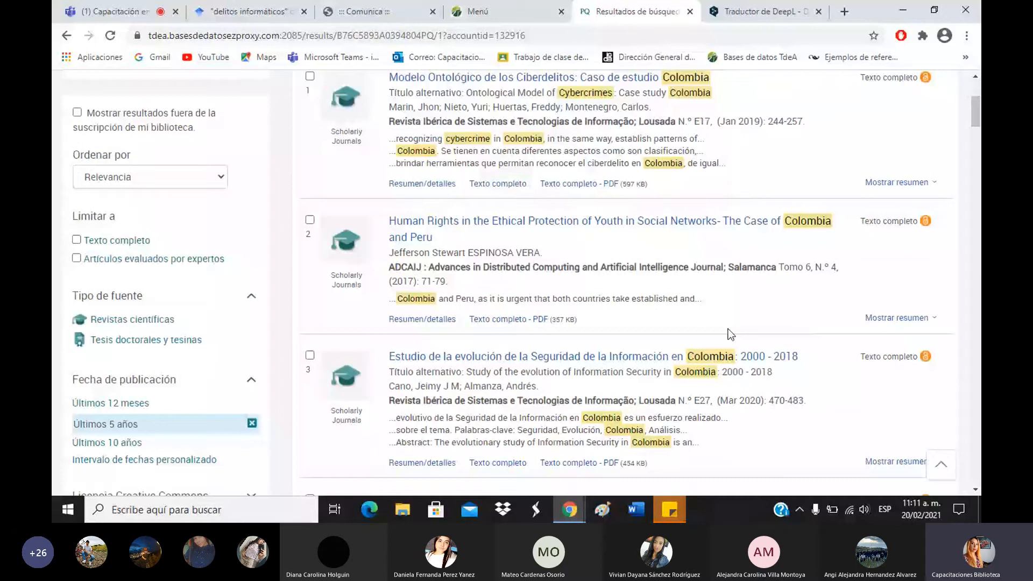
scroll(727, 328, up, 3)
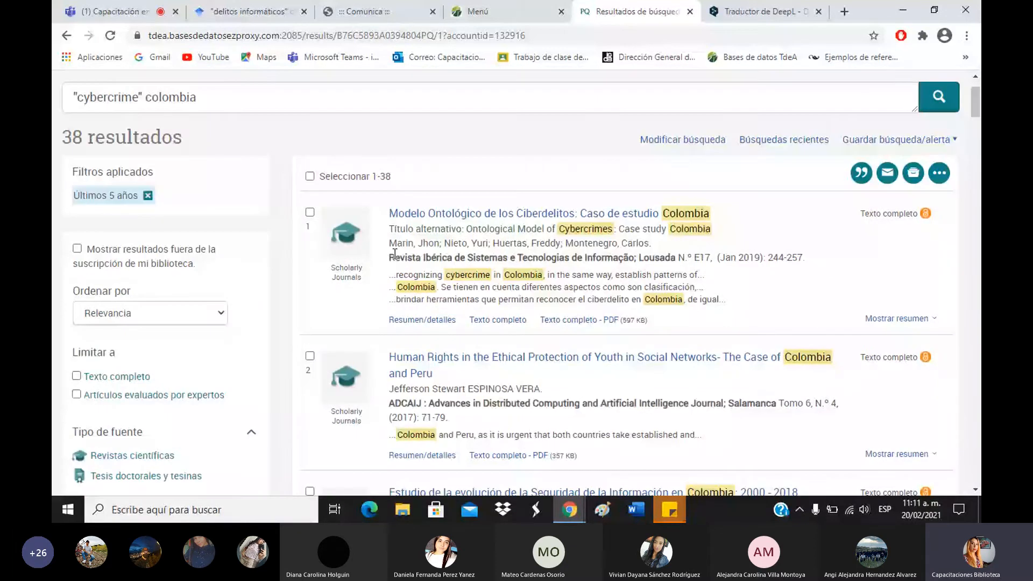
Expand the abstract of 'Modelo Ontológico de los Ciberdelitos: Caso de estudio Colombia' and review its subjects.
click(903, 307)
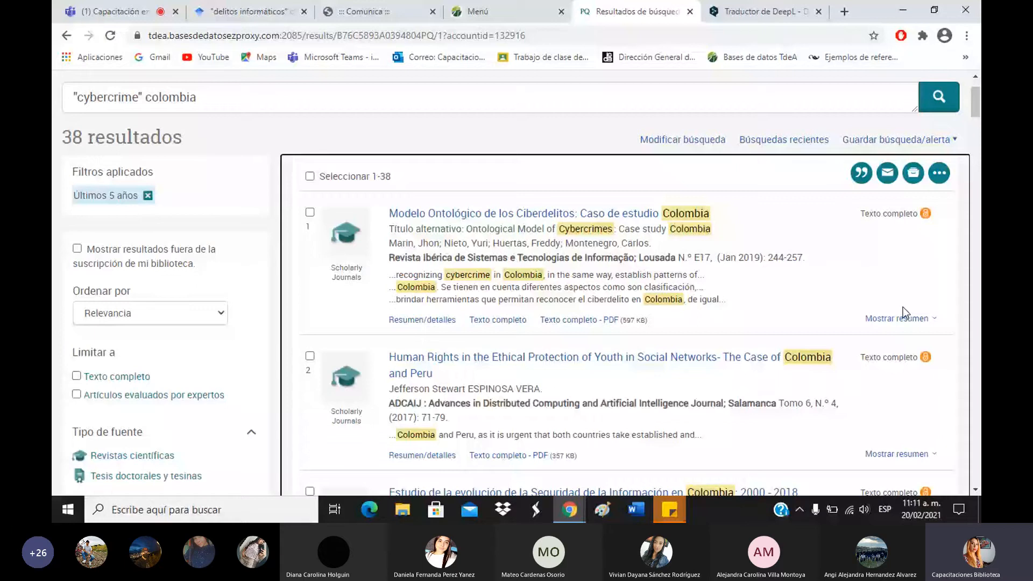
click(900, 320)
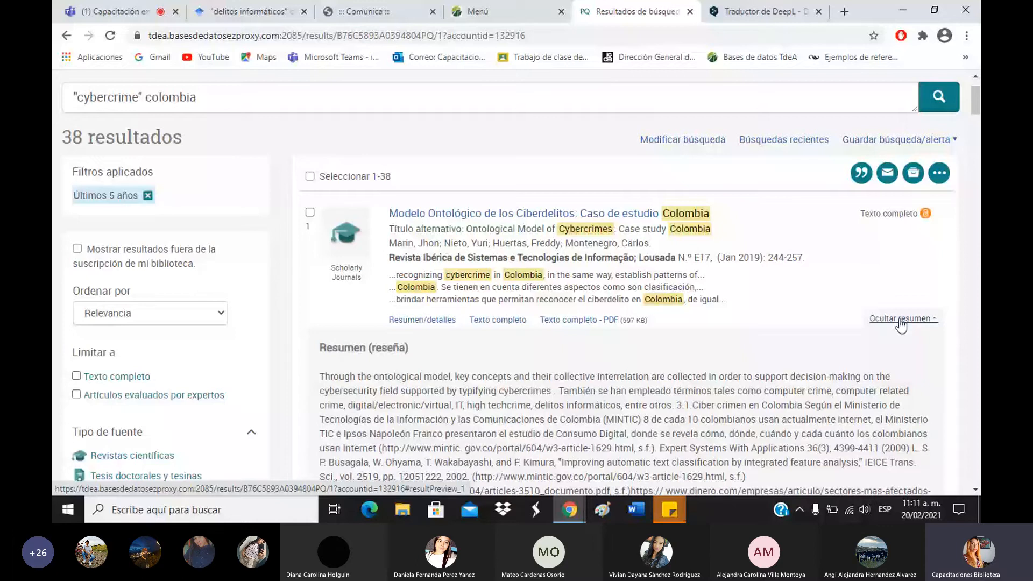
scroll(613, 293, down, 5)
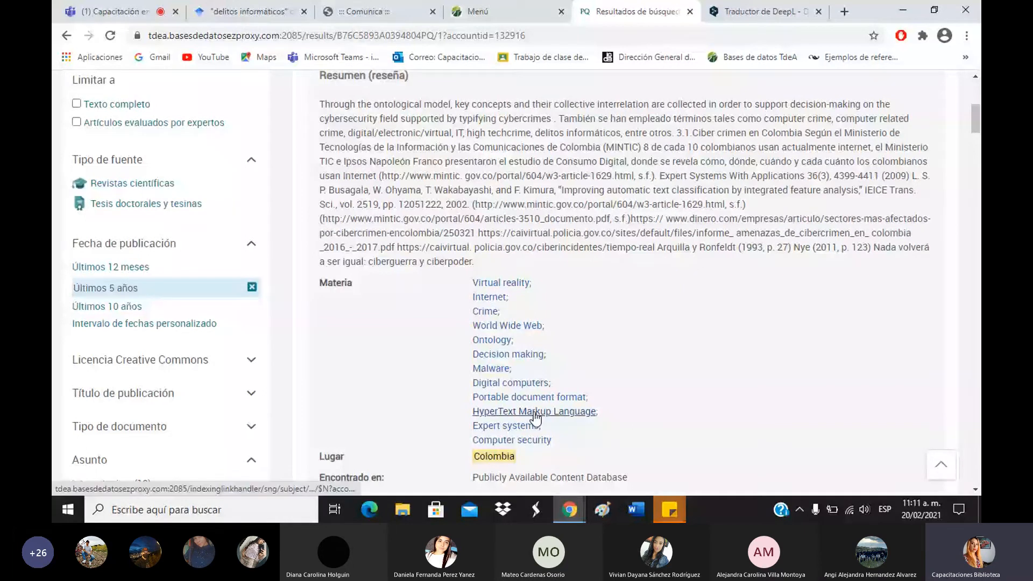
scroll(535, 417, up, 3)
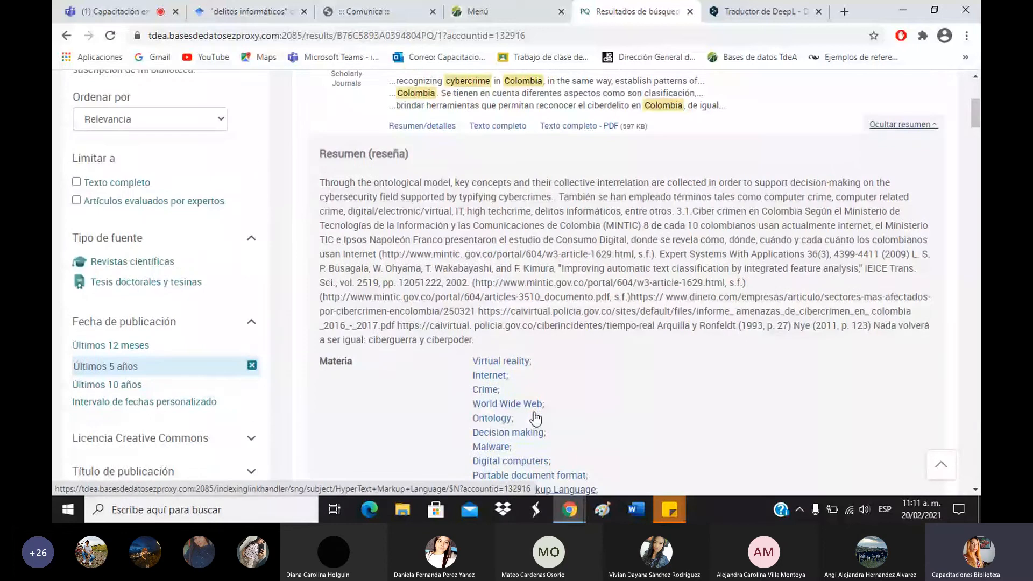
scroll(533, 411, up, 3)
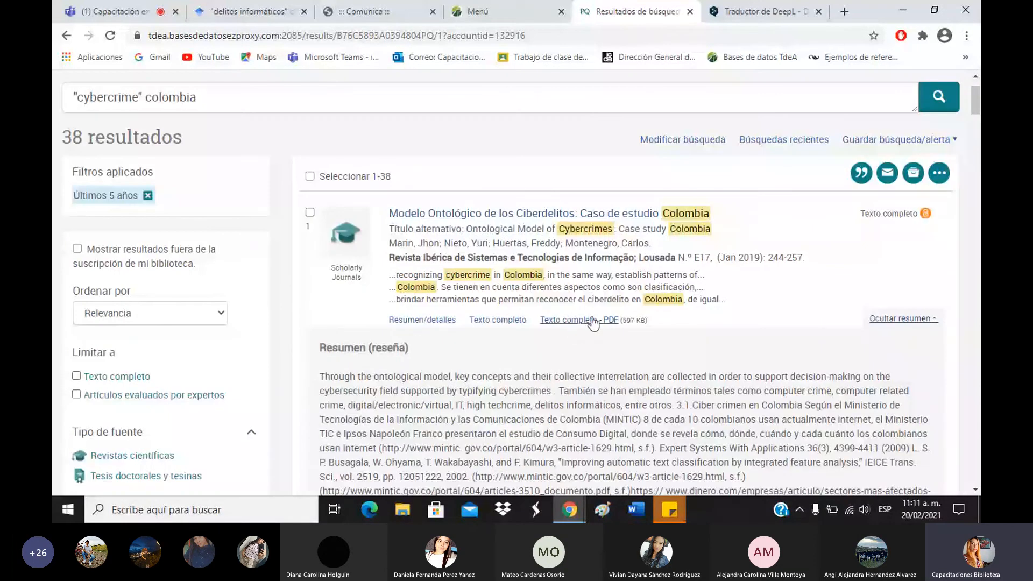
click(483, 218)
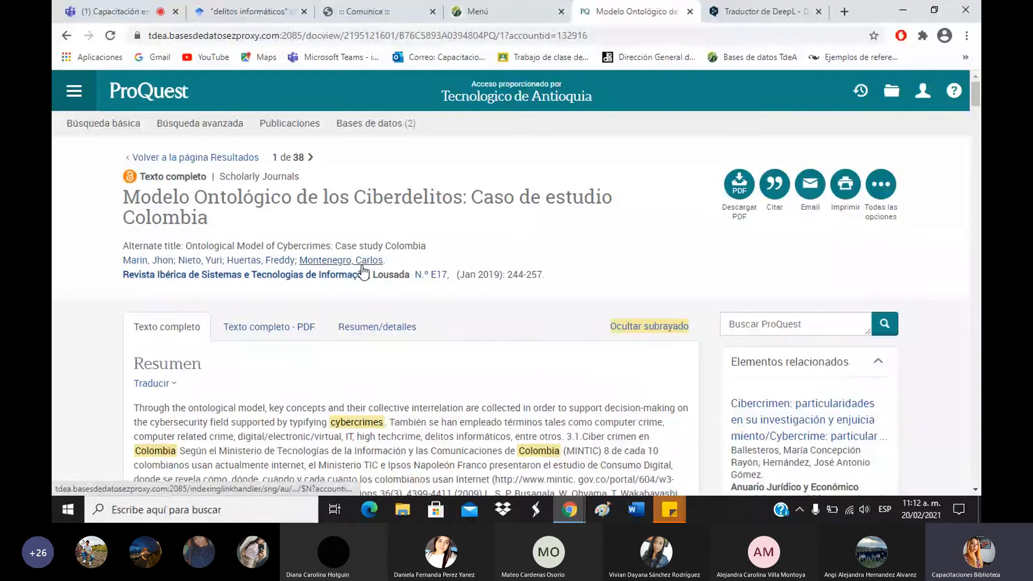
scroll(347, 280, down, 1)
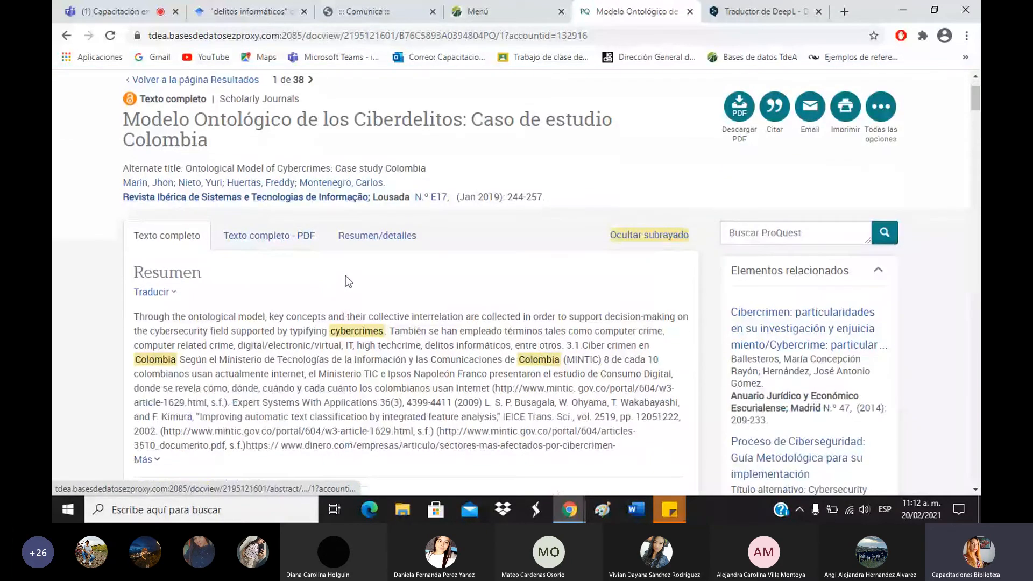
scroll(346, 275, down, 1)
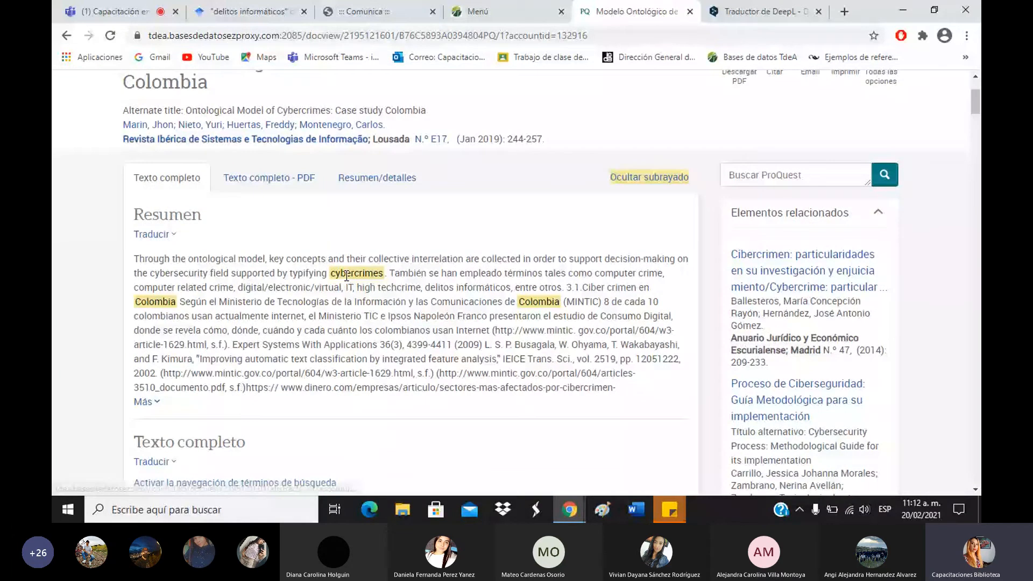
scroll(347, 276, down, 5)
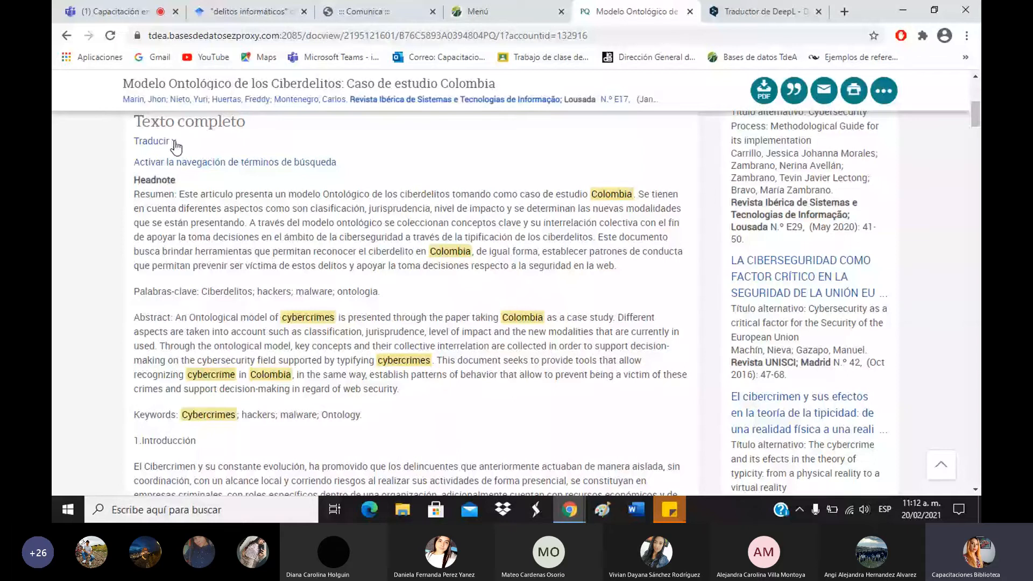
scroll(167, 217, up, 1)
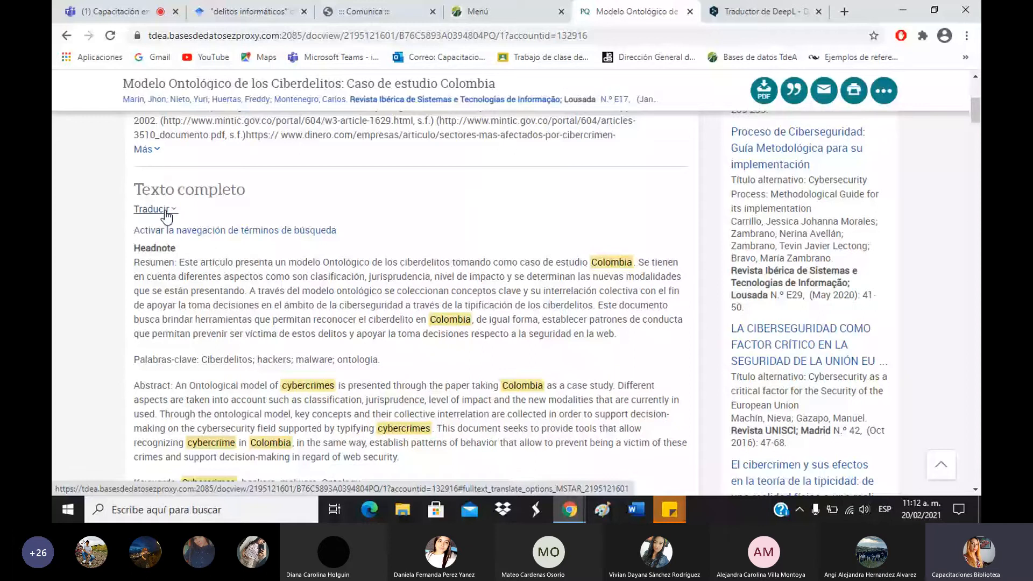
scroll(977, 294, up, 5)
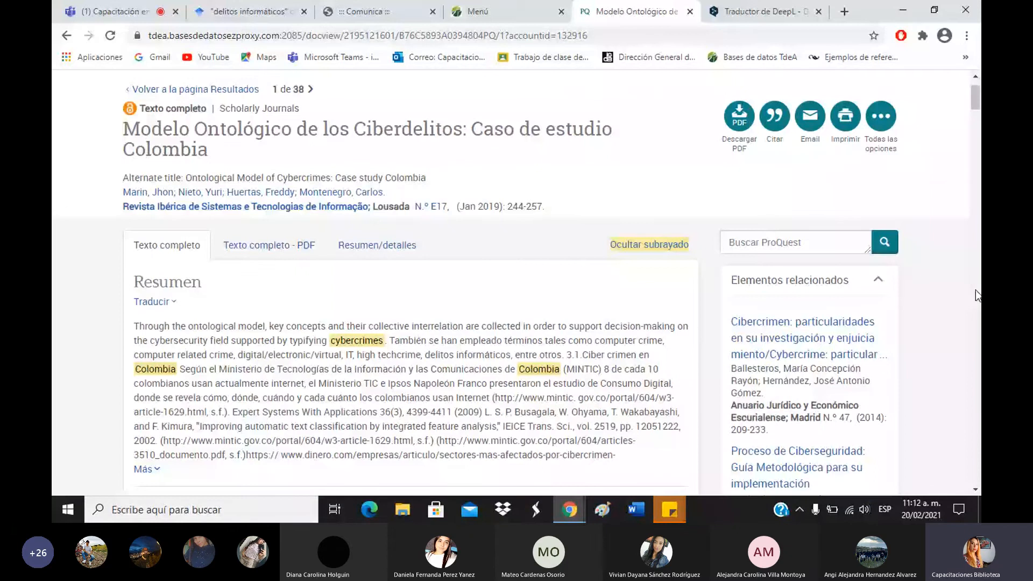
scroll(830, 292, down, 1)
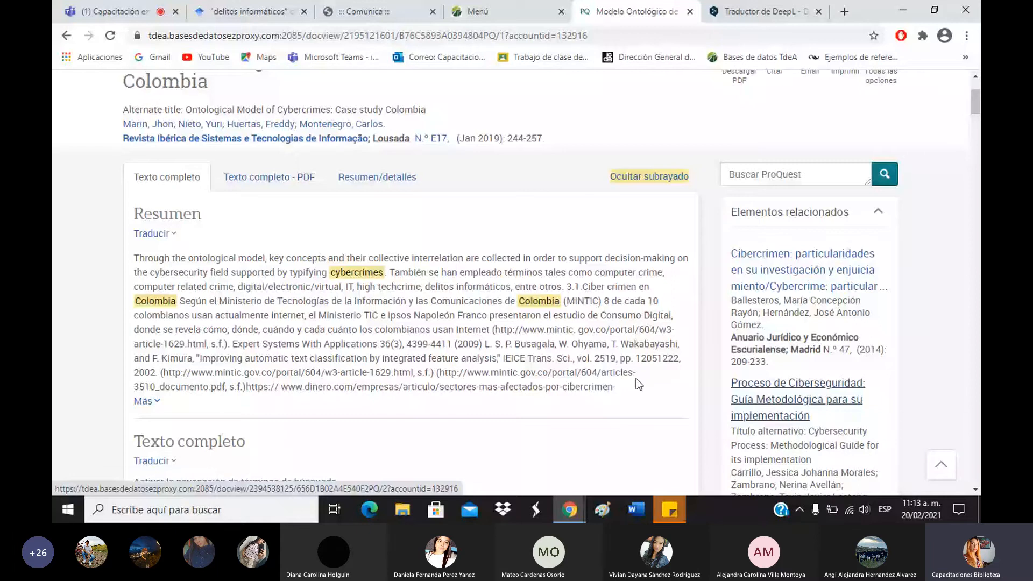
scroll(636, 378, down, 5)
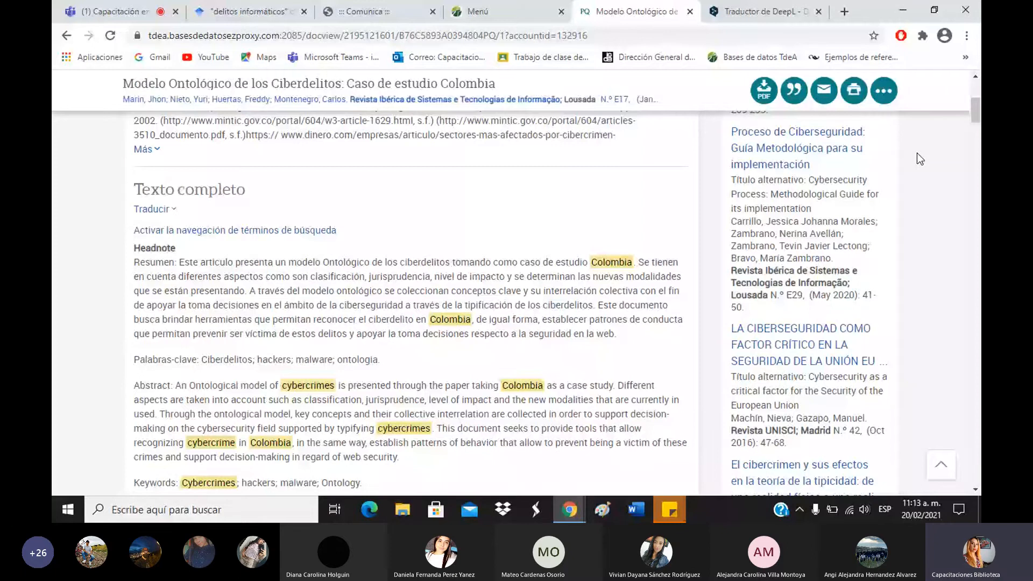
drag(976, 121, 976, 211)
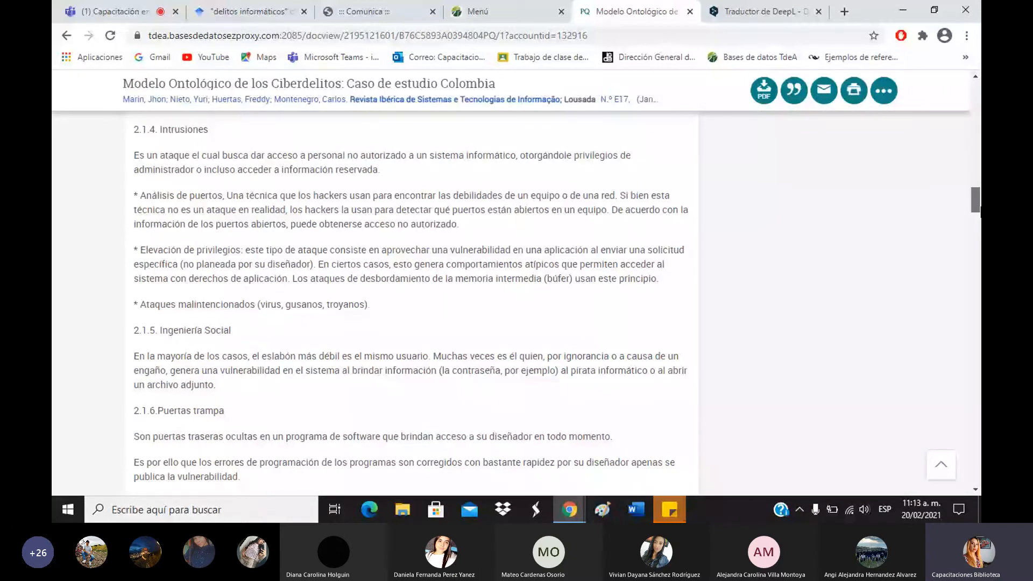
drag(979, 208, 977, 100)
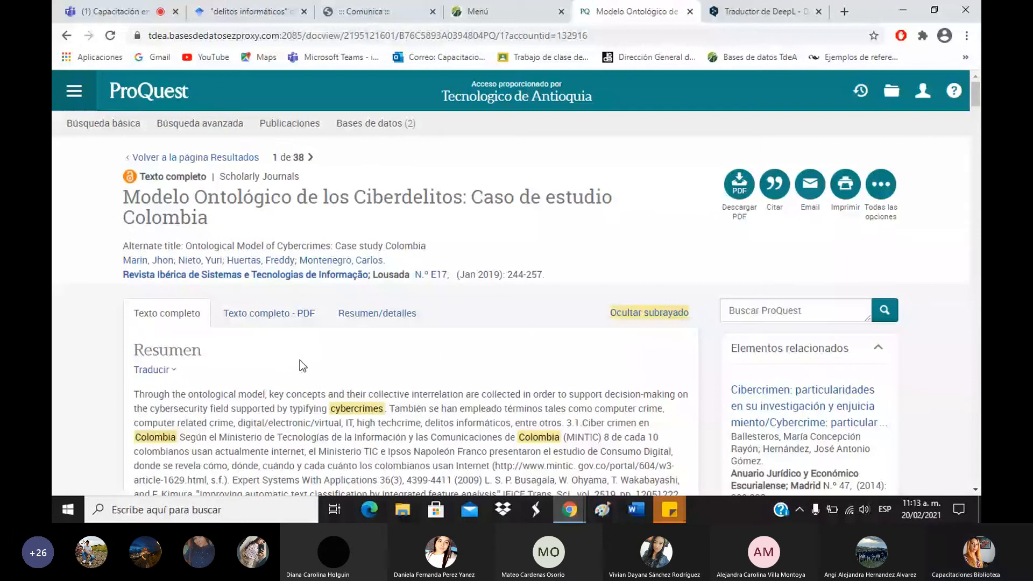
Show the article's Texto completo - PDF and scroll the embedded viewer to page 2.
click(256, 322)
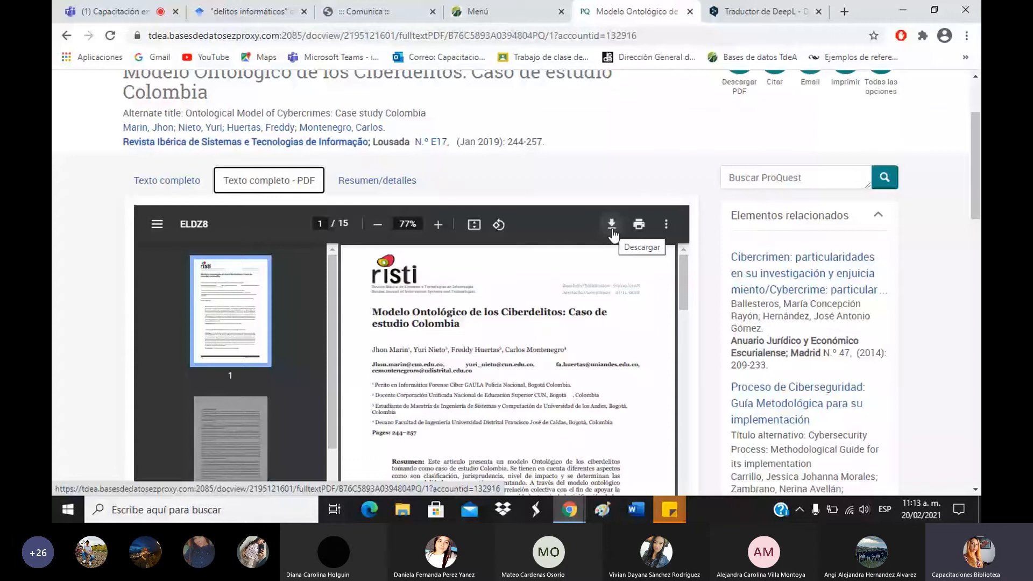
drag(976, 210, 980, 228)
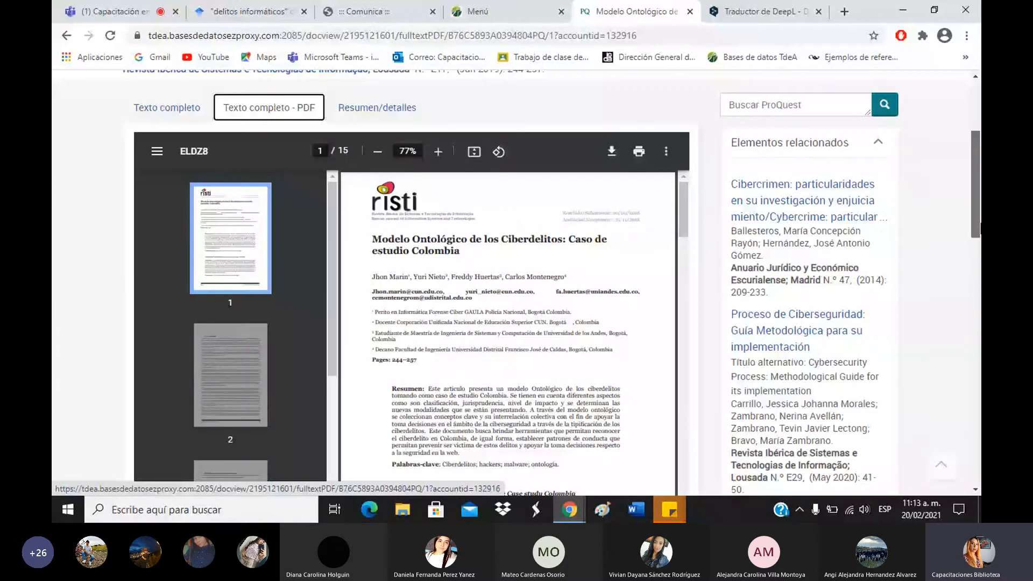
drag(980, 228, 980, 241)
scroll(472, 343, down, 7)
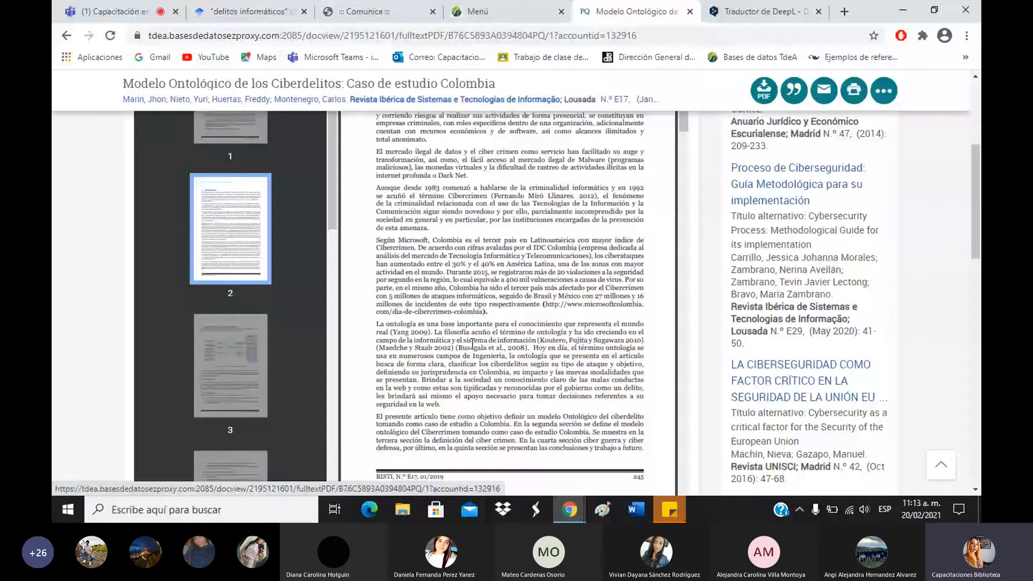
scroll(472, 343, down, 1)
Highlight the 'El presente artículo…' objective sentence, then return to the top of the PDF.
drag(377, 348, 403, 353)
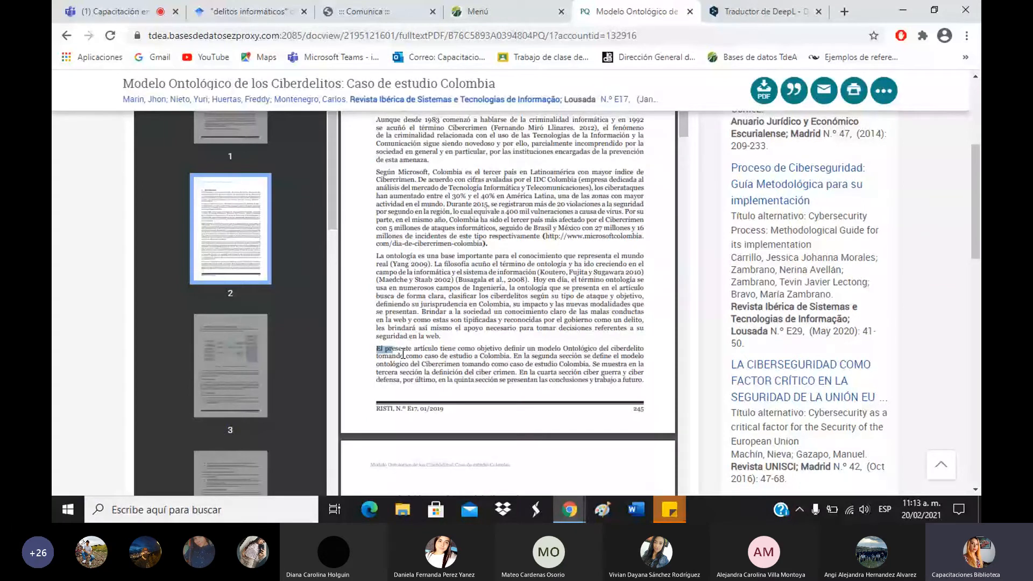
drag(403, 353, 667, 359)
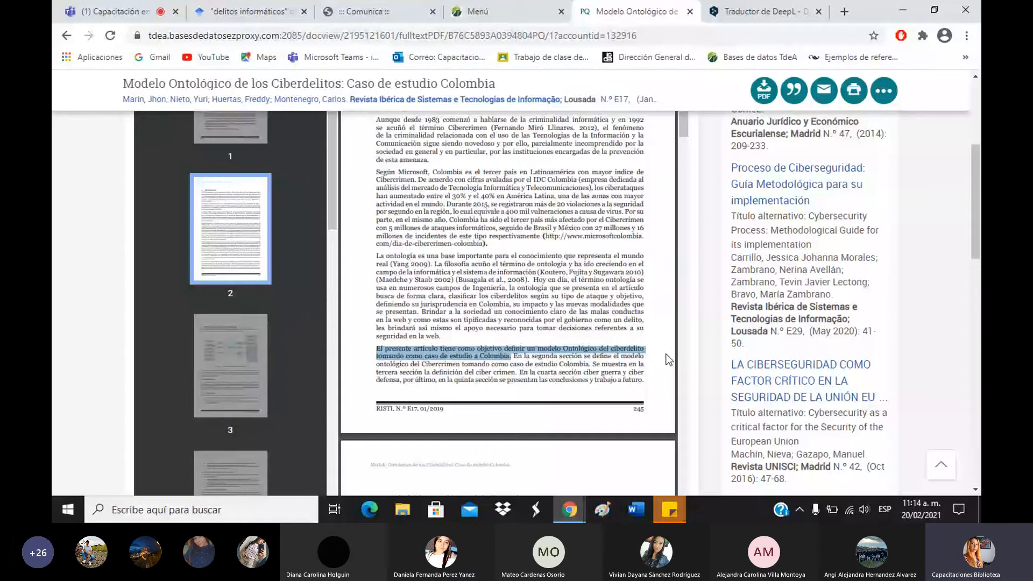
double_click(635, 410)
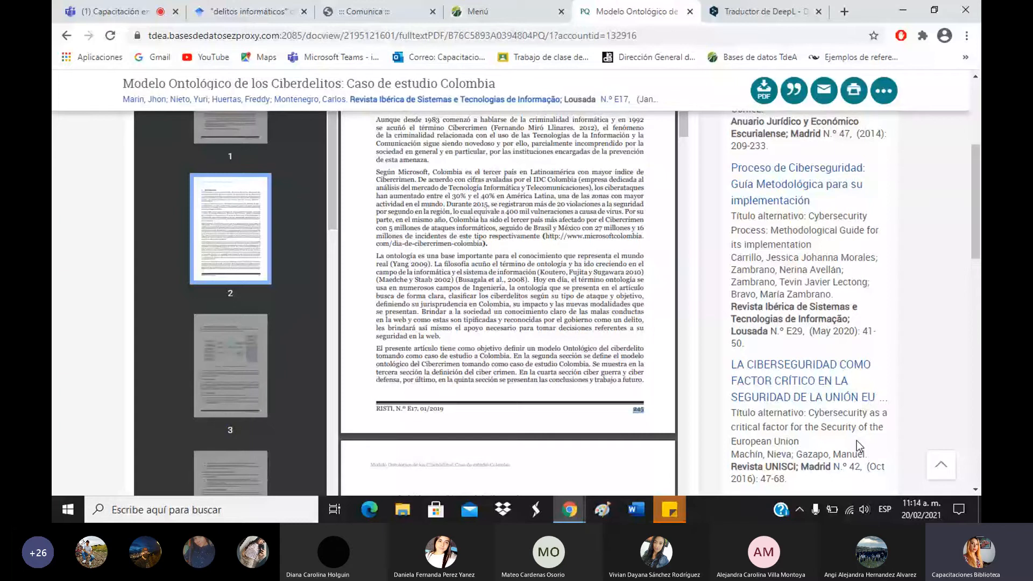
drag(376, 349, 523, 358)
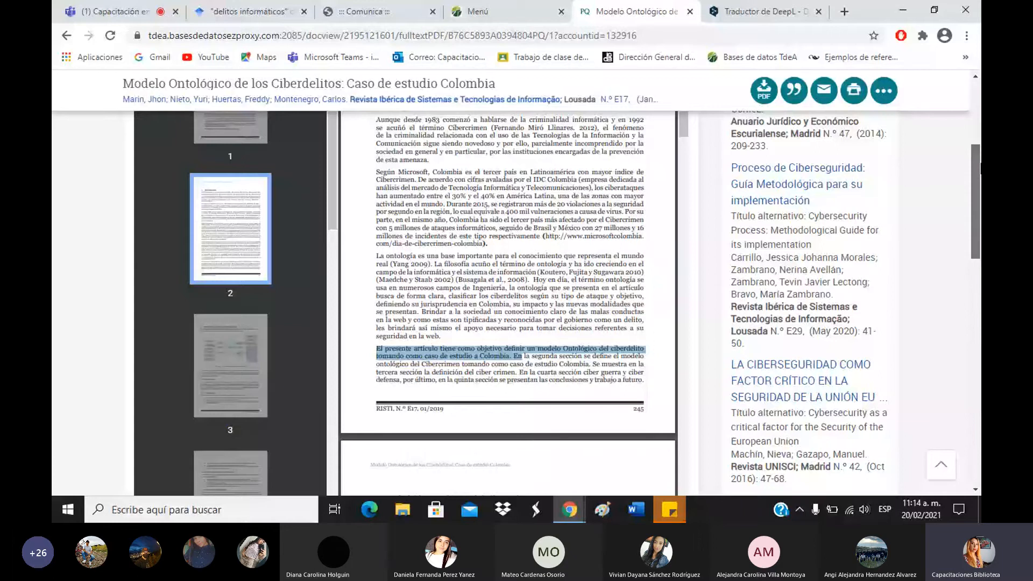
drag(980, 163, 980, 100)
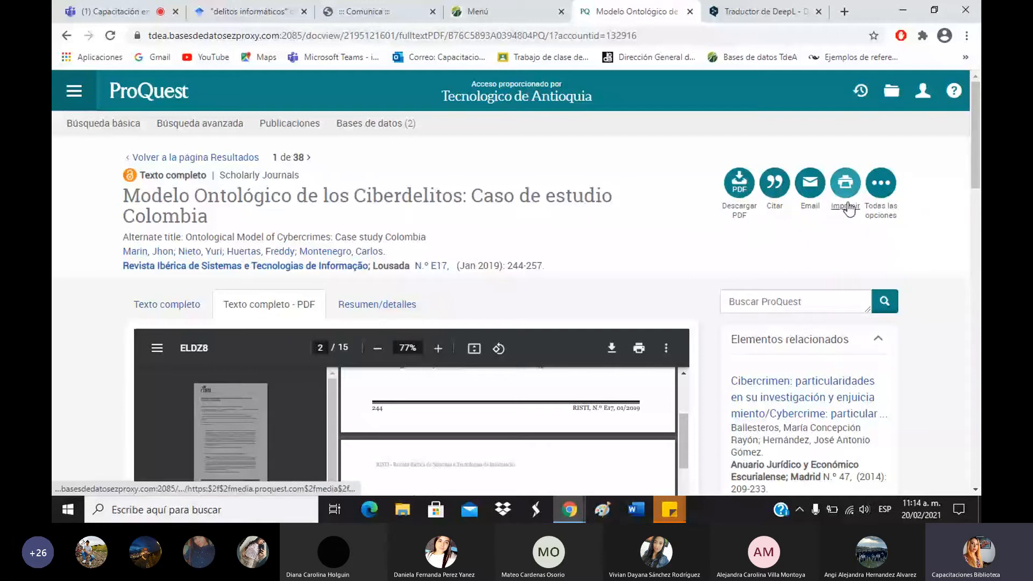
click(881, 205)
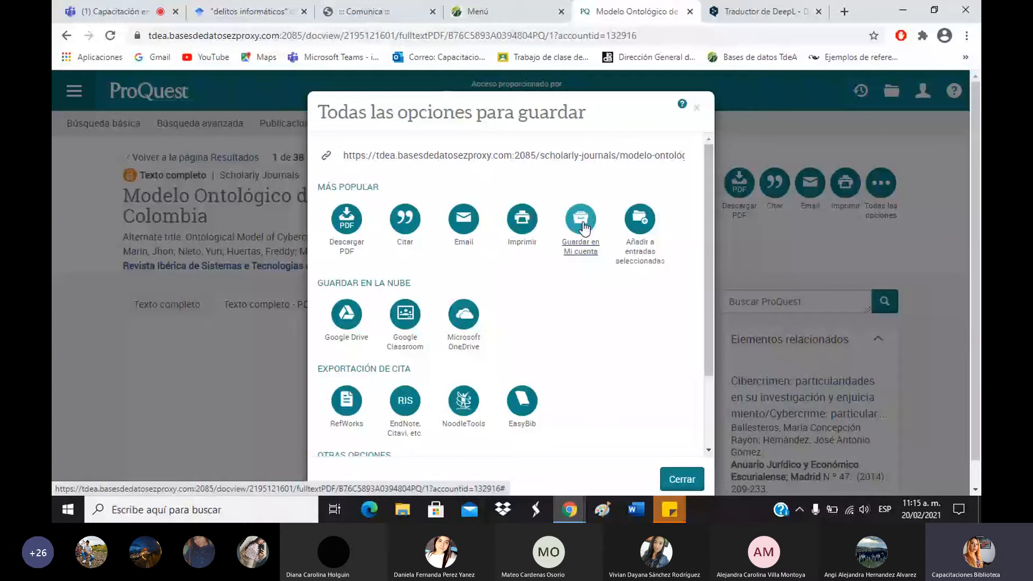
click(697, 110)
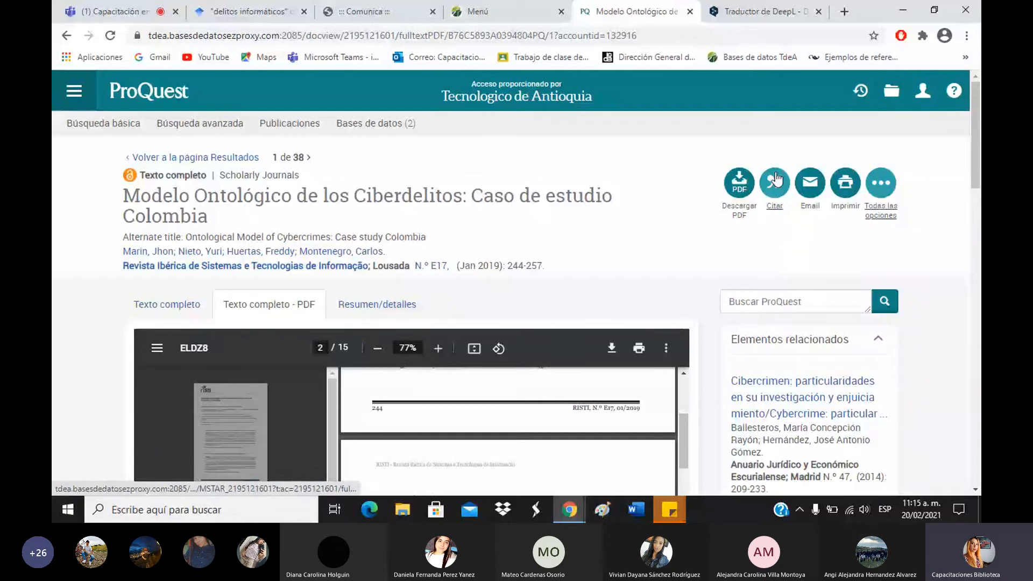
Bring up the article's citation with APA 6th kept as the style.
click(775, 215)
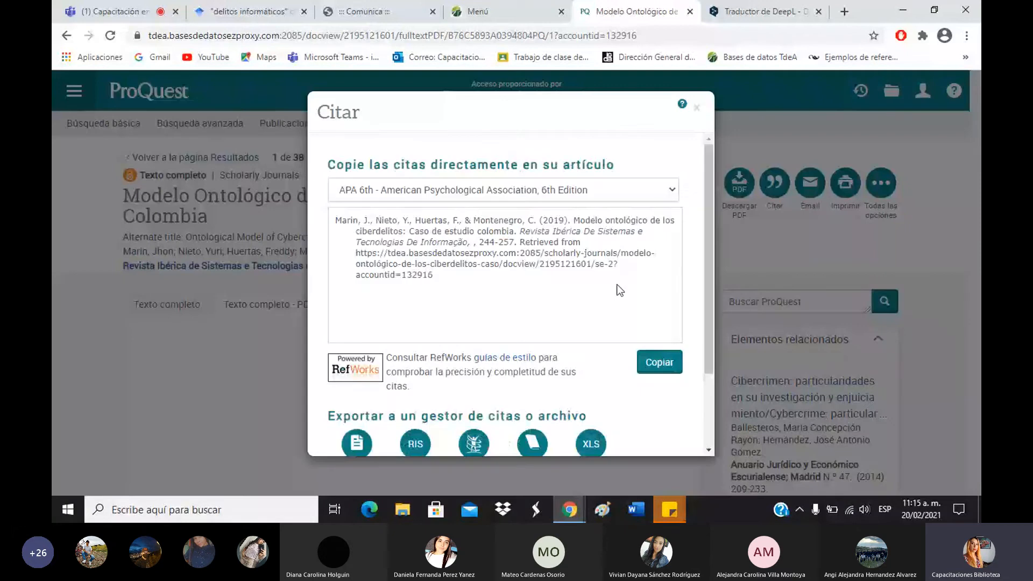
click(476, 189)
click(348, 203)
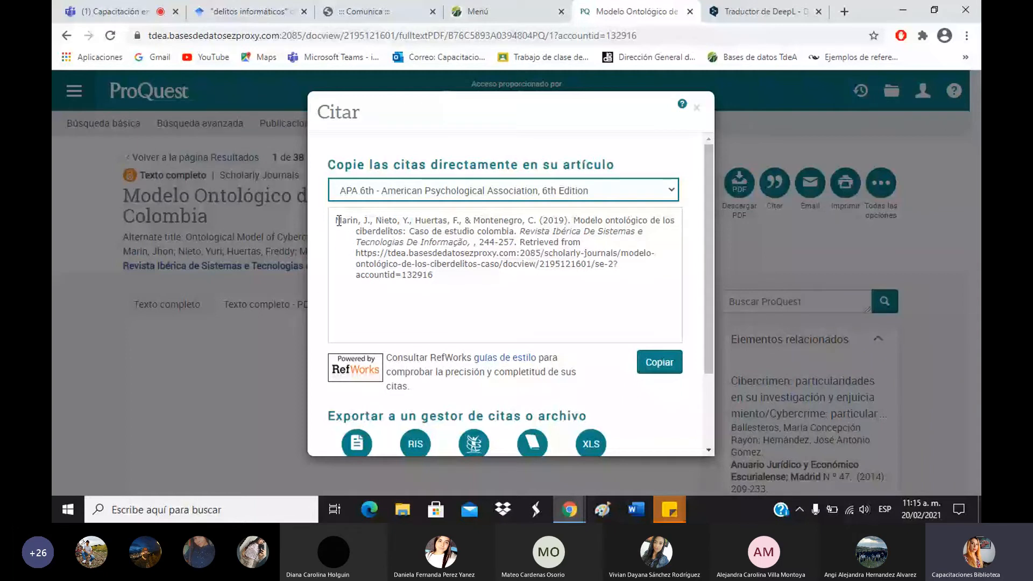
Highlight the citation's authors and year, journal title, and ProQuest document link.
drag(339, 221, 574, 222)
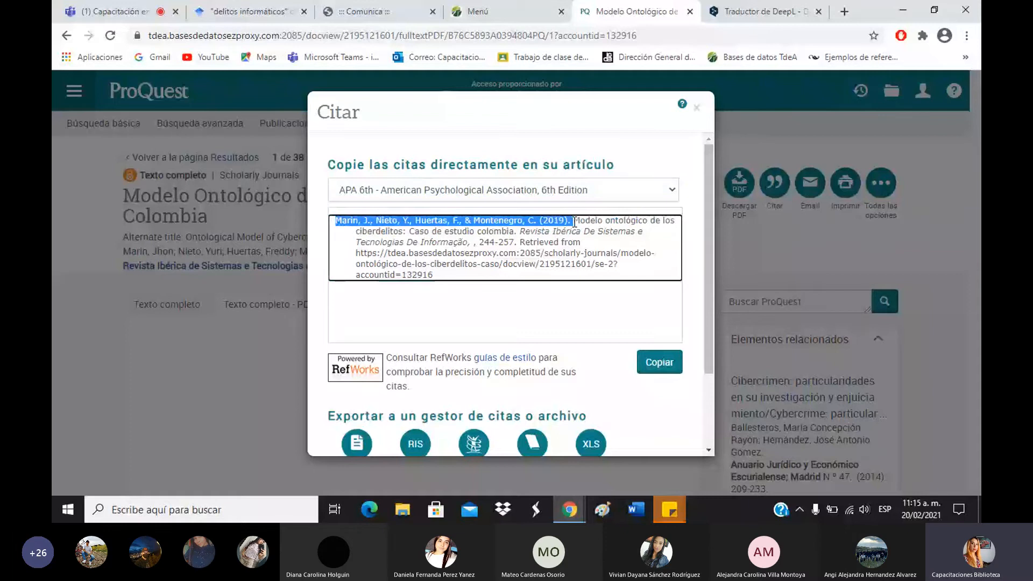
click(574, 222)
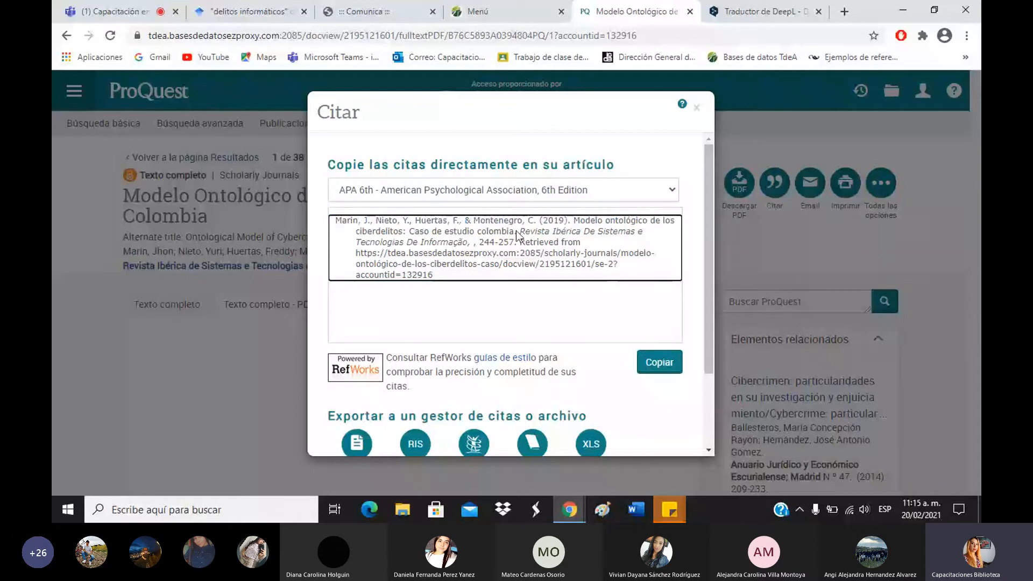
mouse_move(523, 231)
mouse_down()
mouse_move(464, 243)
mouse_move(517, 234)
mouse_up()
click(467, 244)
click(524, 243)
drag(357, 253, 443, 277)
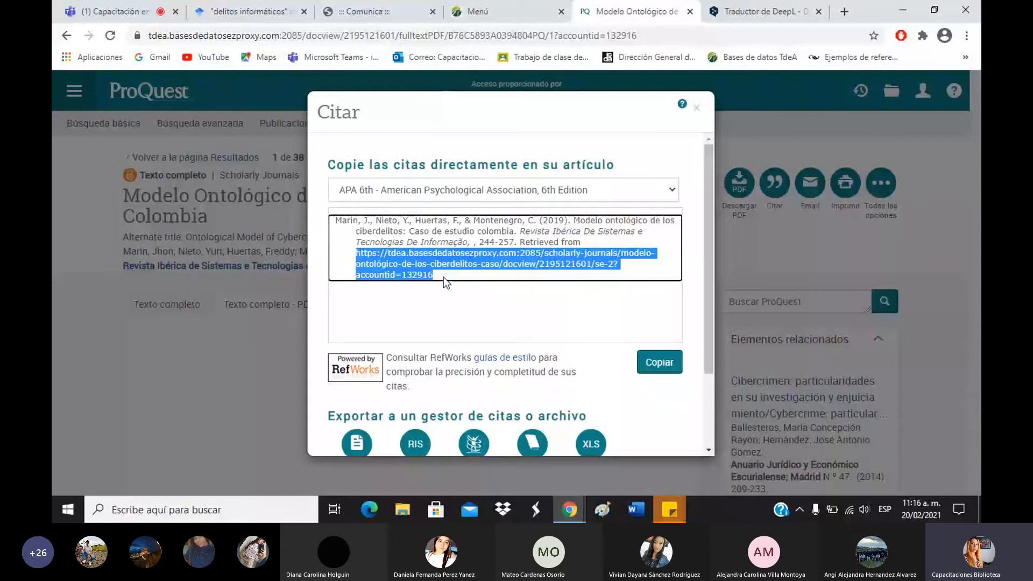
drag(444, 277, 352, 257)
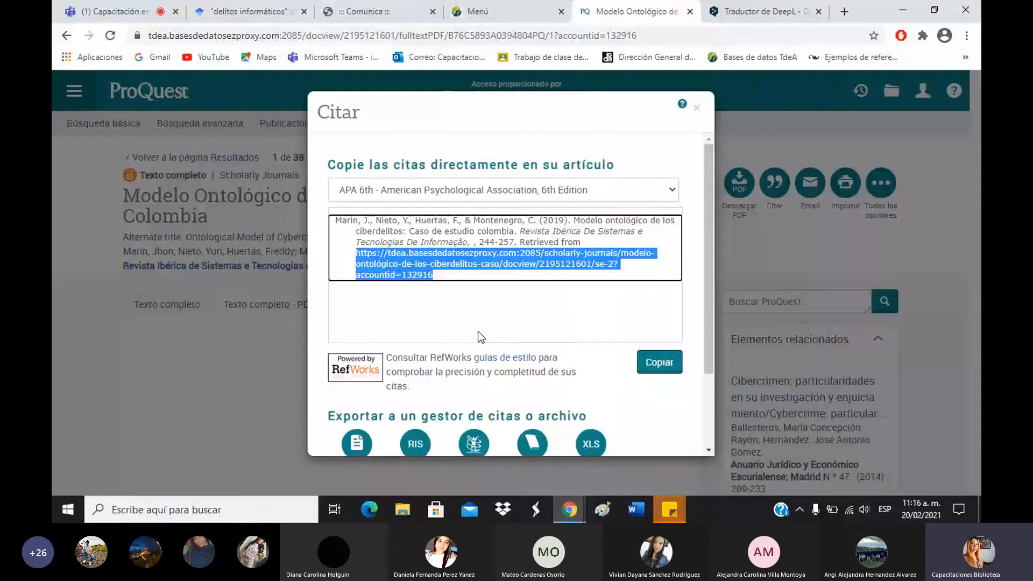
Close the Citar dialog to return to the article's embedded 15-page PDF.
click(696, 107)
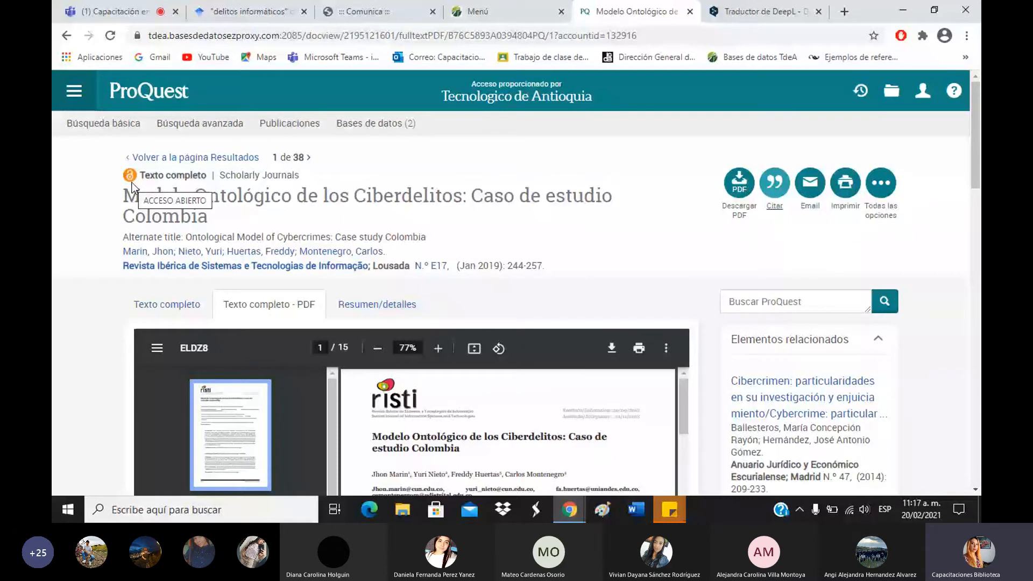
Select the full article title, then switch to the Teams meeting tab.
triple_click(120, 198)
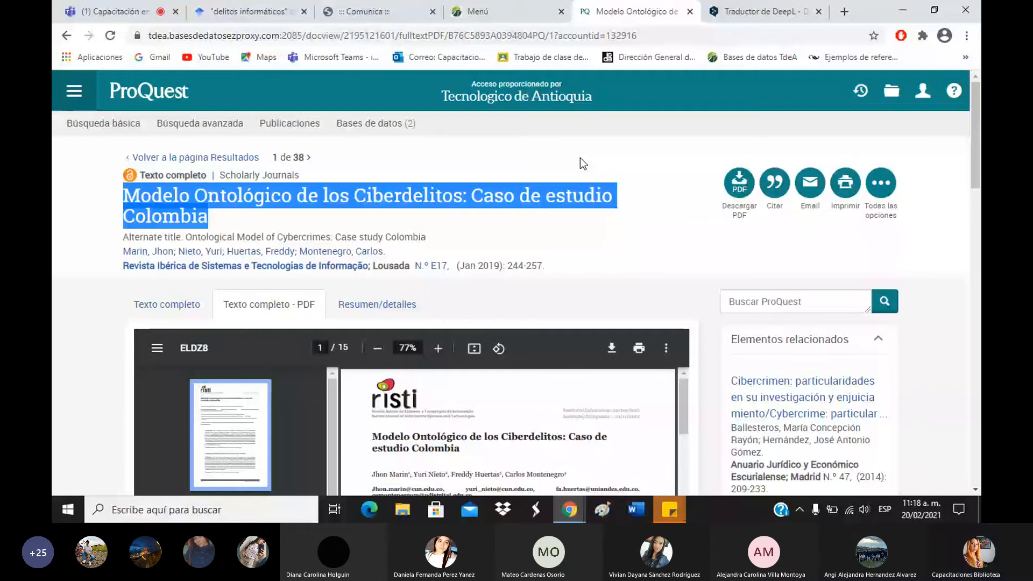
click(114, 11)
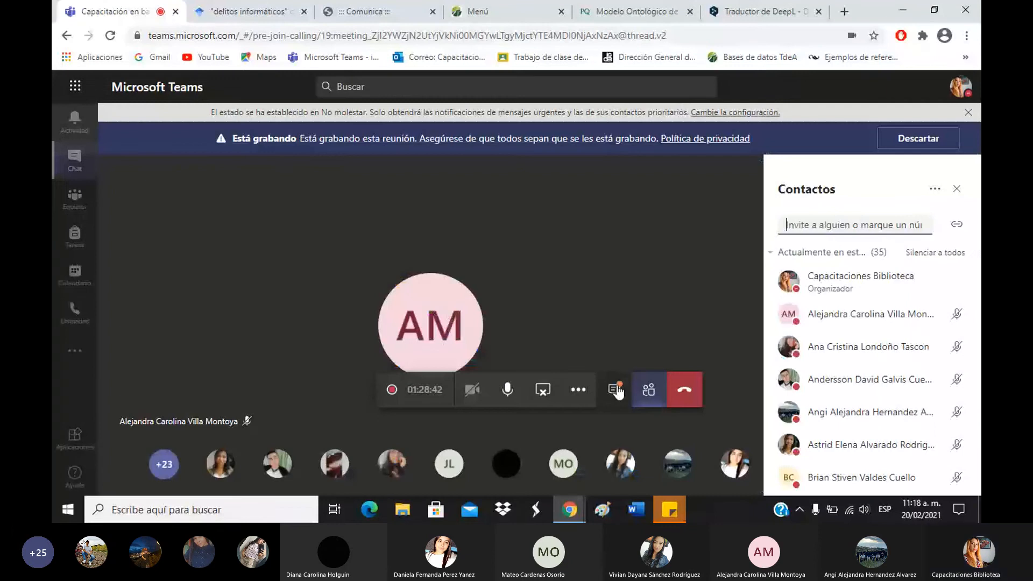
Open the Teams meeting chat, then switch back to the ProQuest article tab.
click(616, 389)
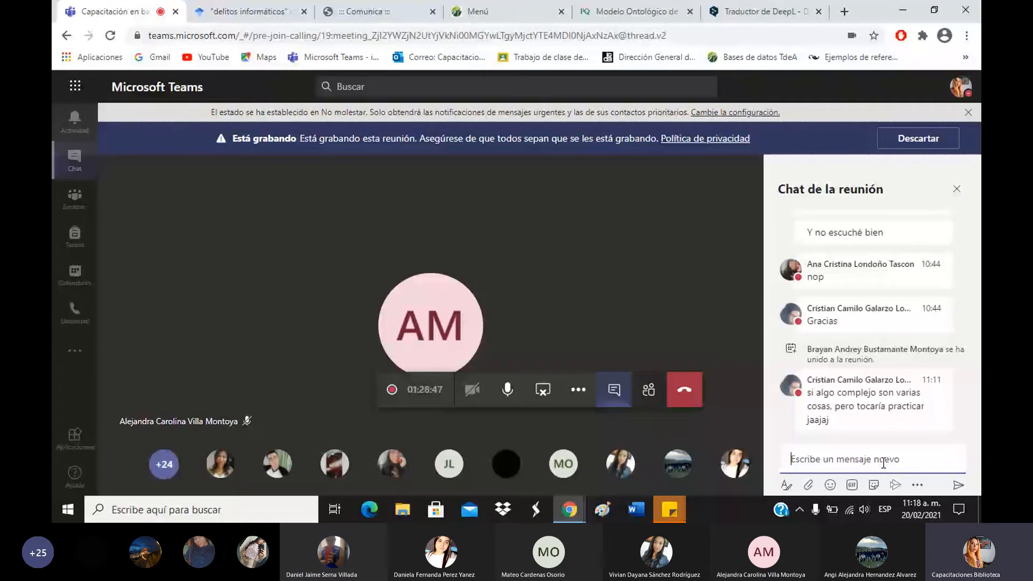
click(659, 10)
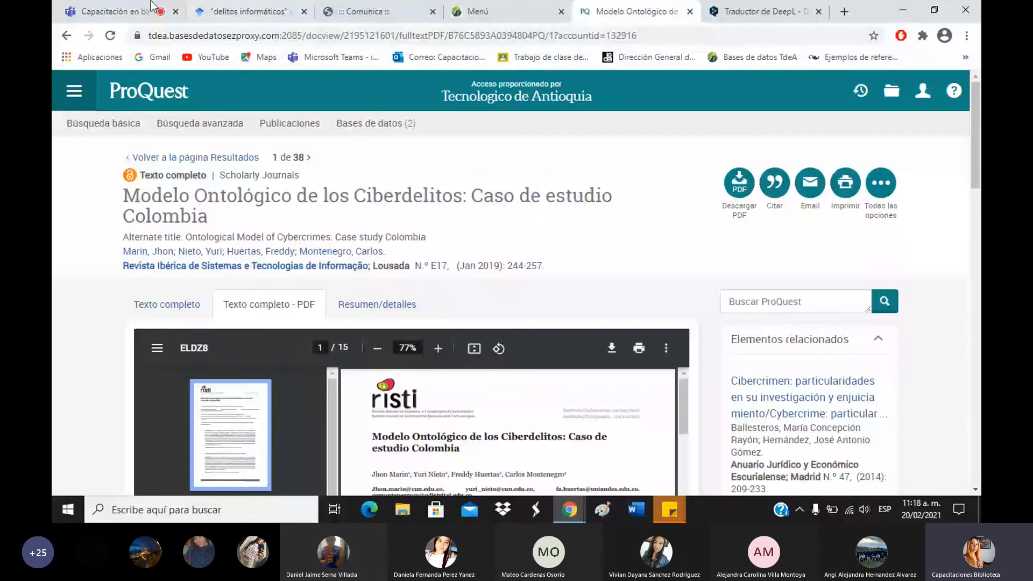
click(152, 7)
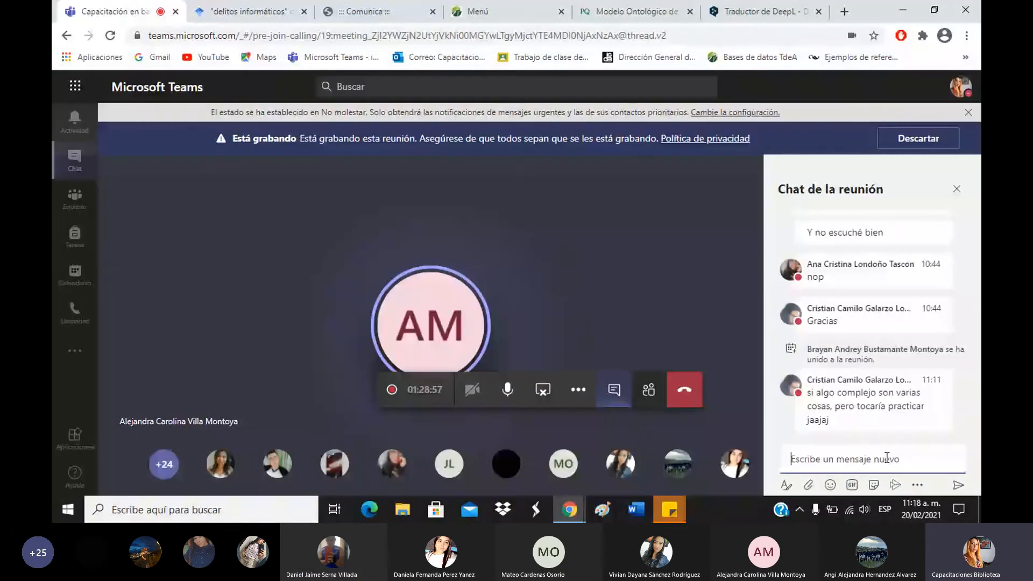
click(636, 12)
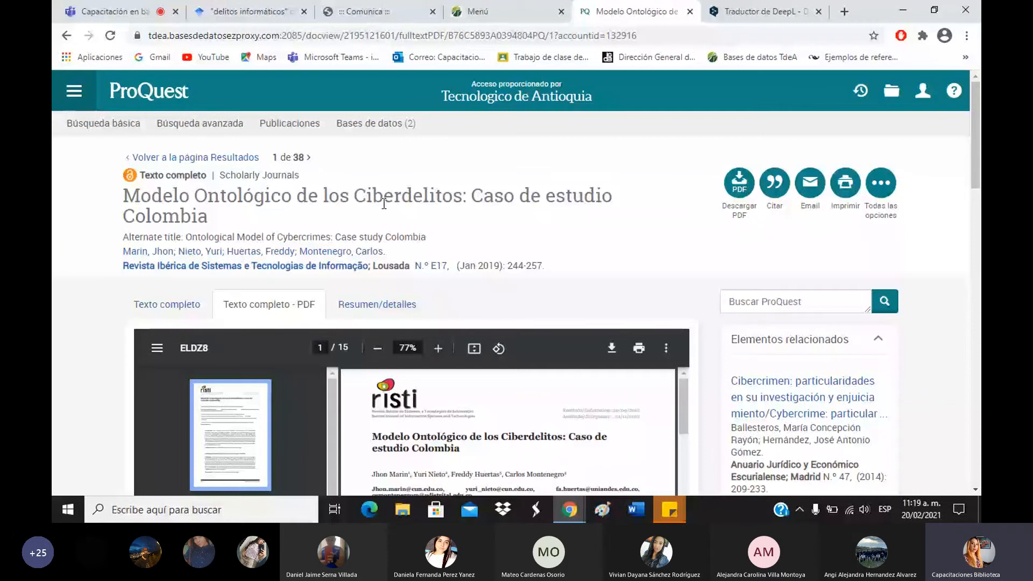
drag(354, 202, 476, 208)
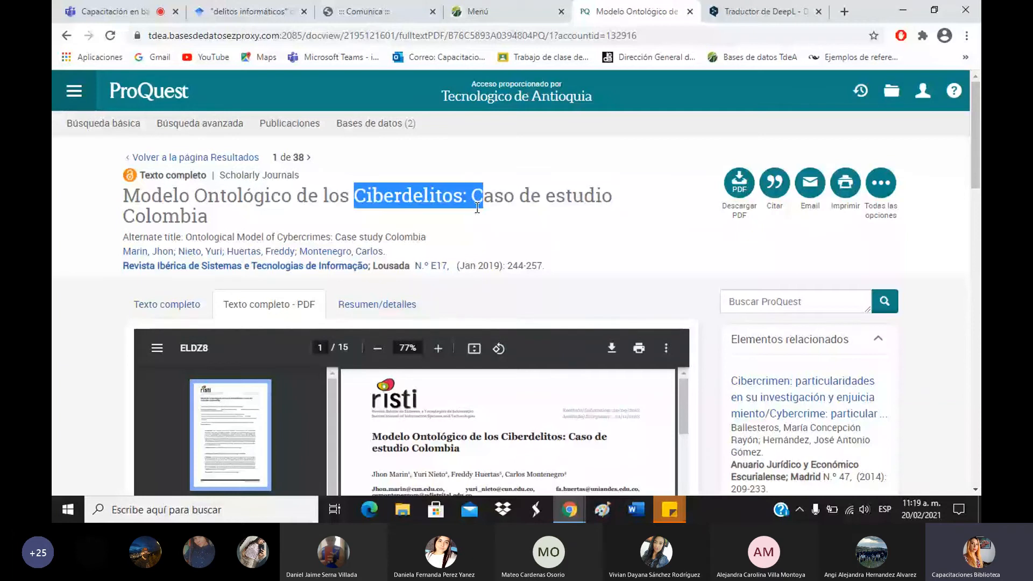
click(534, 200)
drag(552, 194, 628, 192)
click(628, 192)
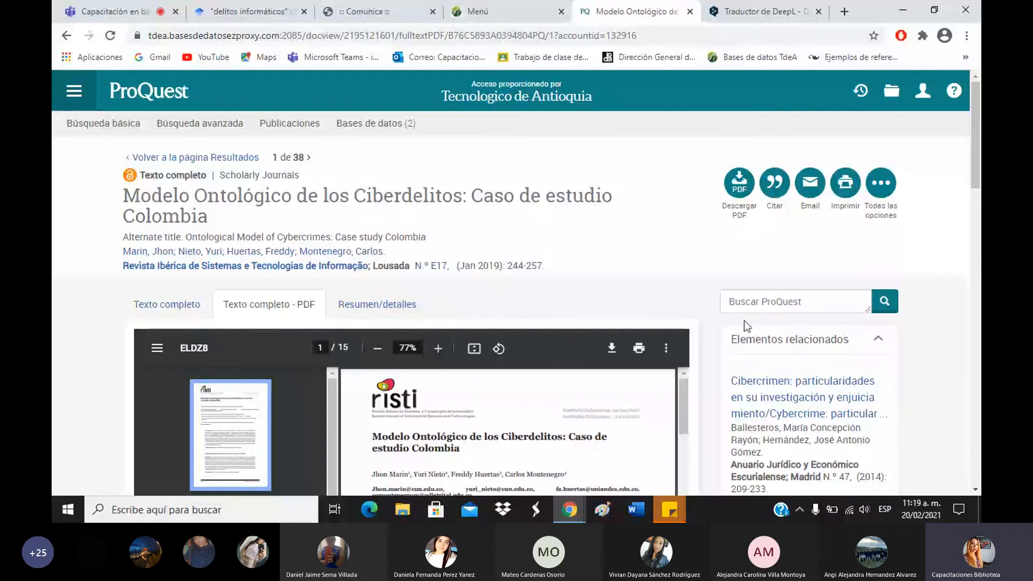
In the Teams meeting, toggle the microphone off and back on, then return to the ProQuest article.
click(121, 7)
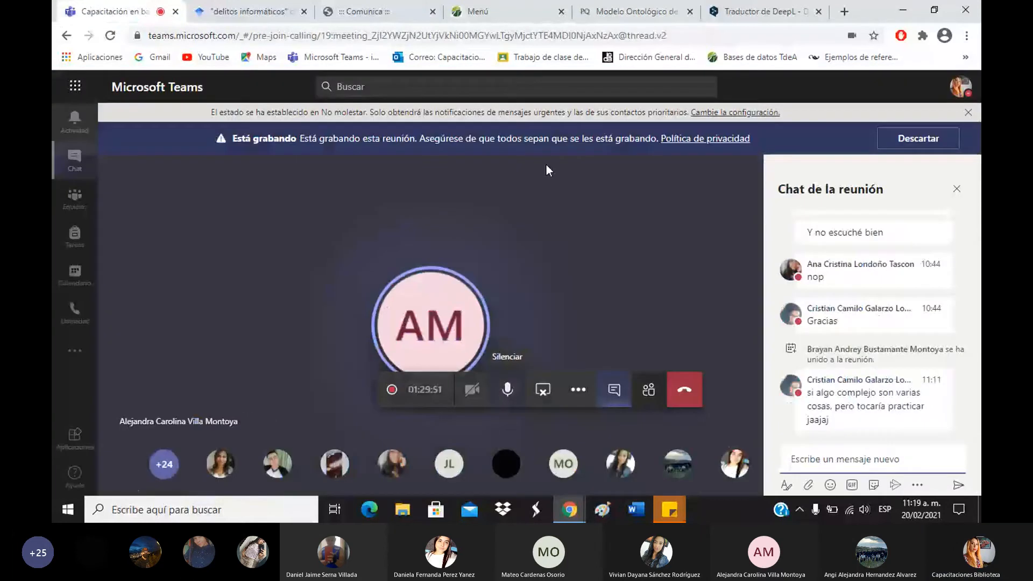
click(509, 390)
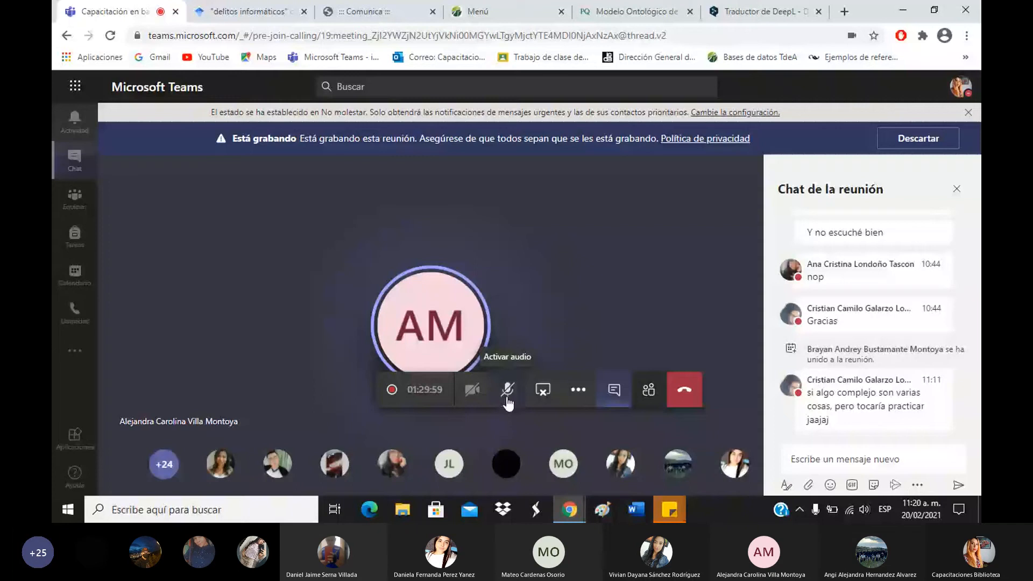
click(508, 389)
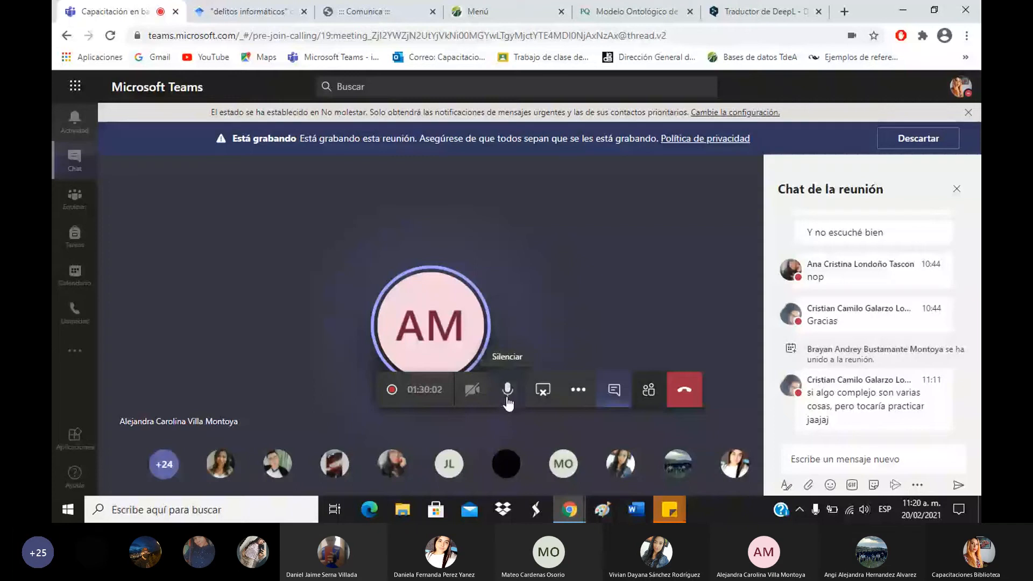
click(637, 12)
click(86, 128)
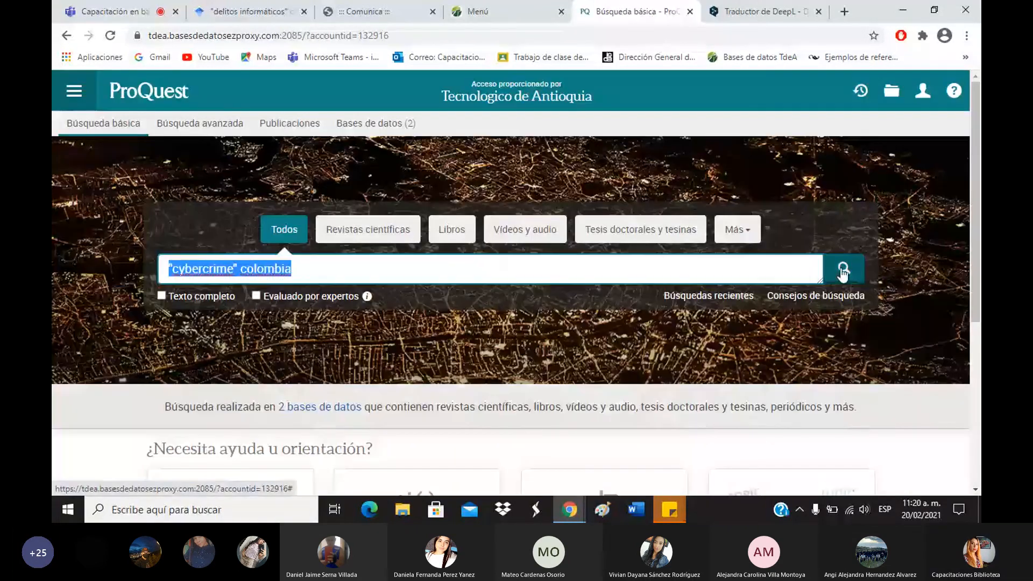
Return to the 51 "cybercrime" colombia results and scroll down to the Asunto filter.
click(843, 268)
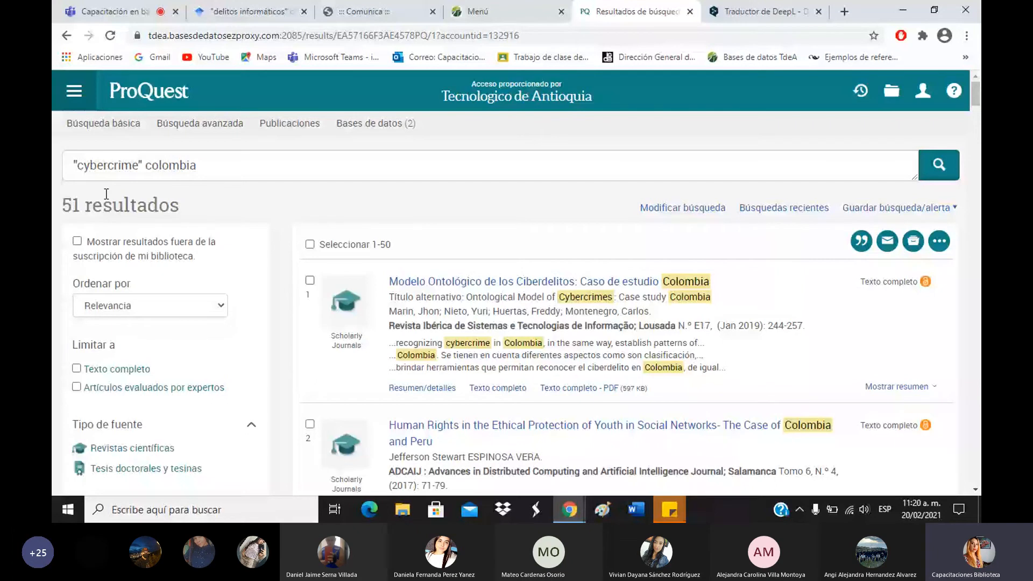
scroll(115, 278, down, 4)
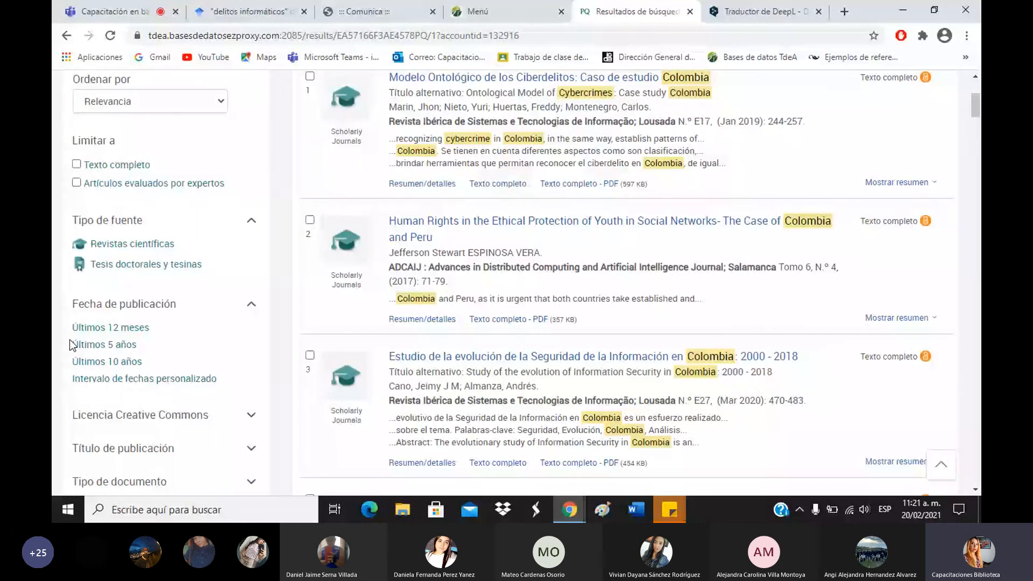
scroll(190, 281, down, 3)
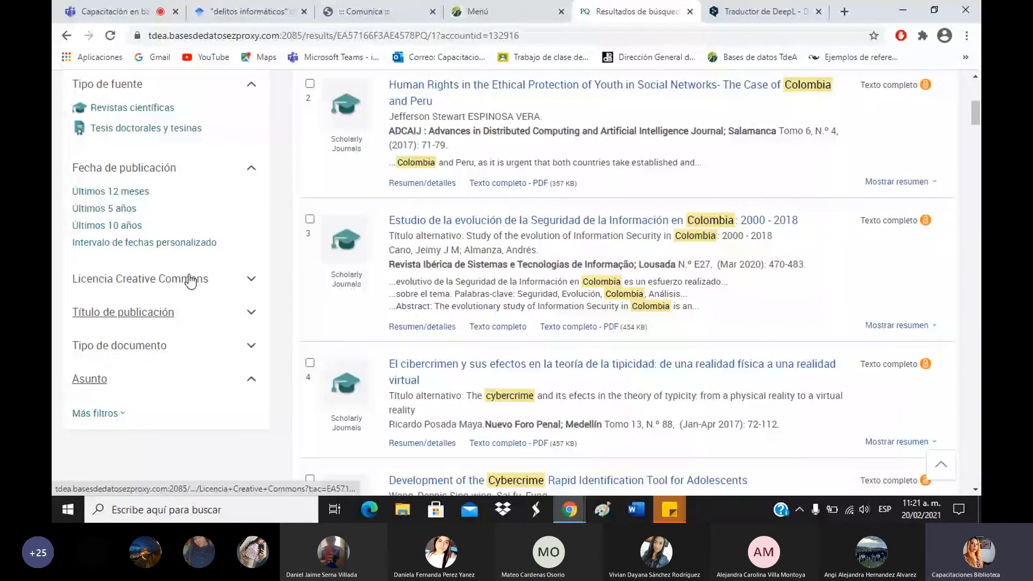
scroll(190, 278, down, 3)
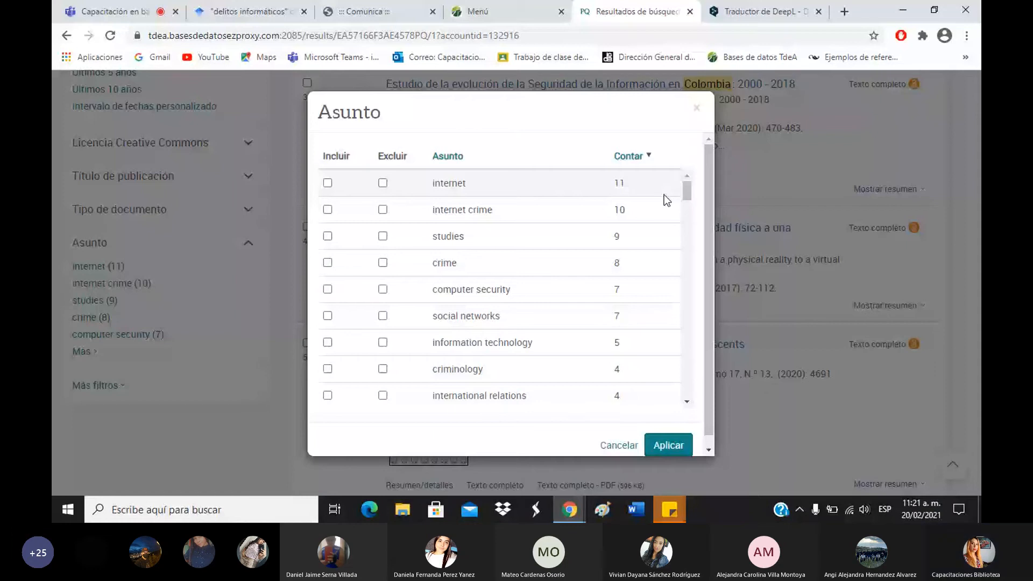
Translate the ProQuest page to Spanish and exclude criminología from the subjects.
right_click(557, 139)
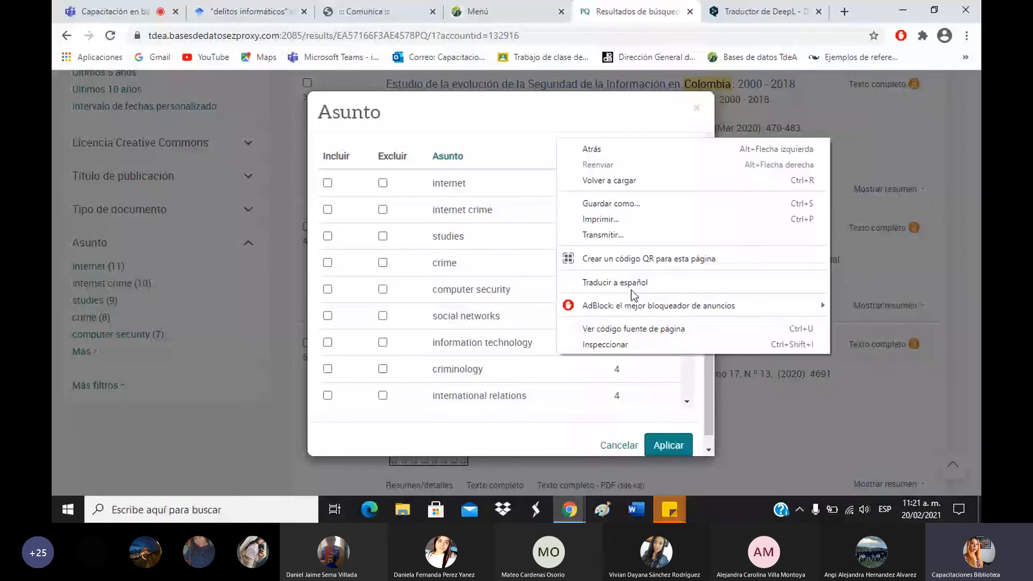
click(615, 282)
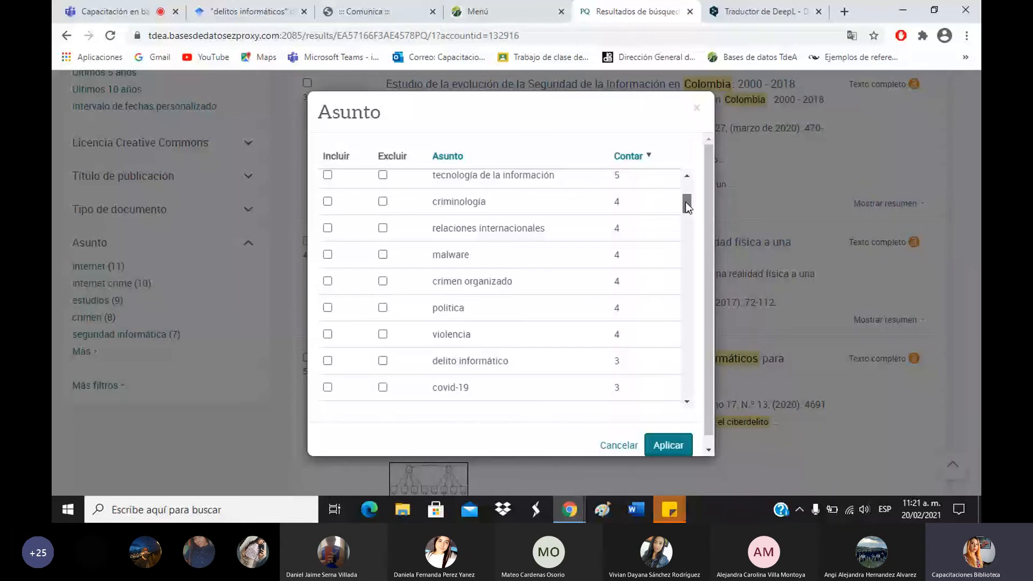
click(381, 203)
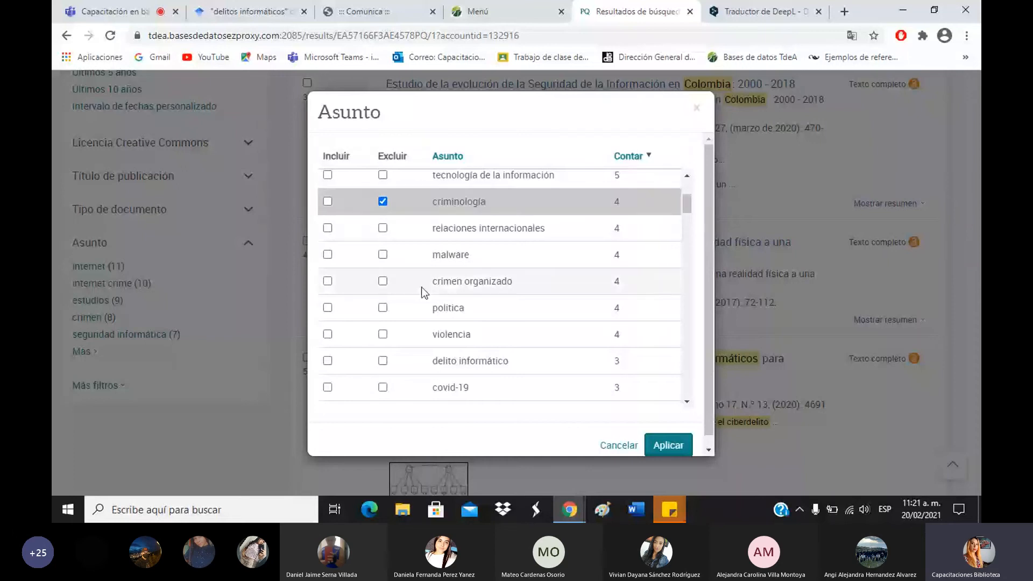
scroll(421, 286, down, 3)
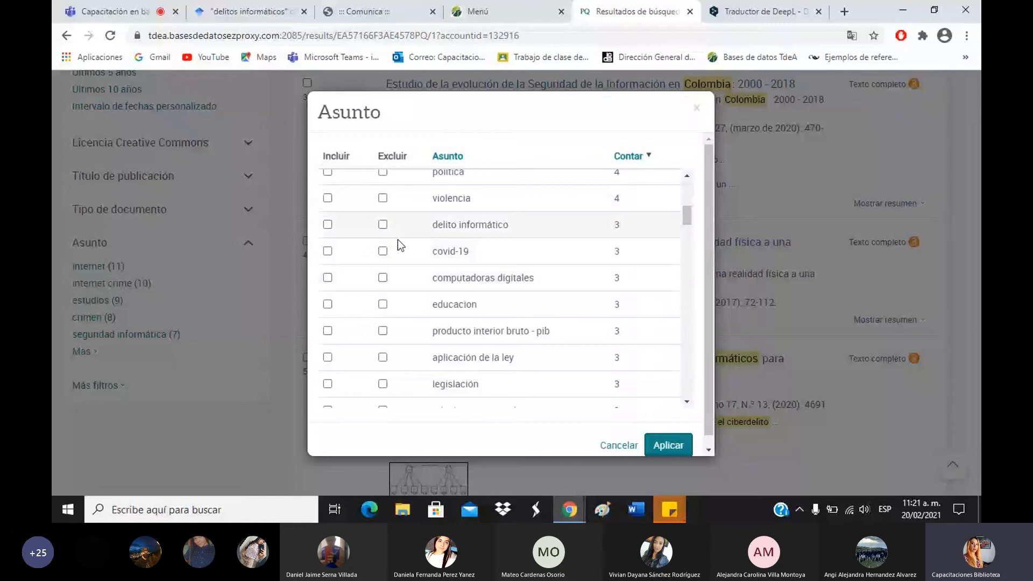
scroll(373, 331, down, 3)
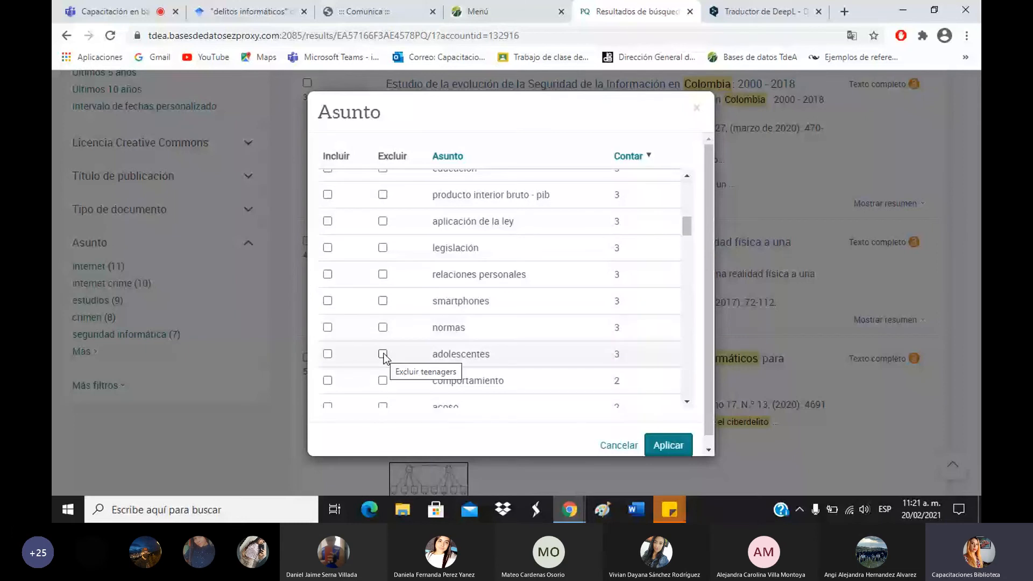
Mark the adolescentes and redes sociales subjects for inclusion.
click(327, 353)
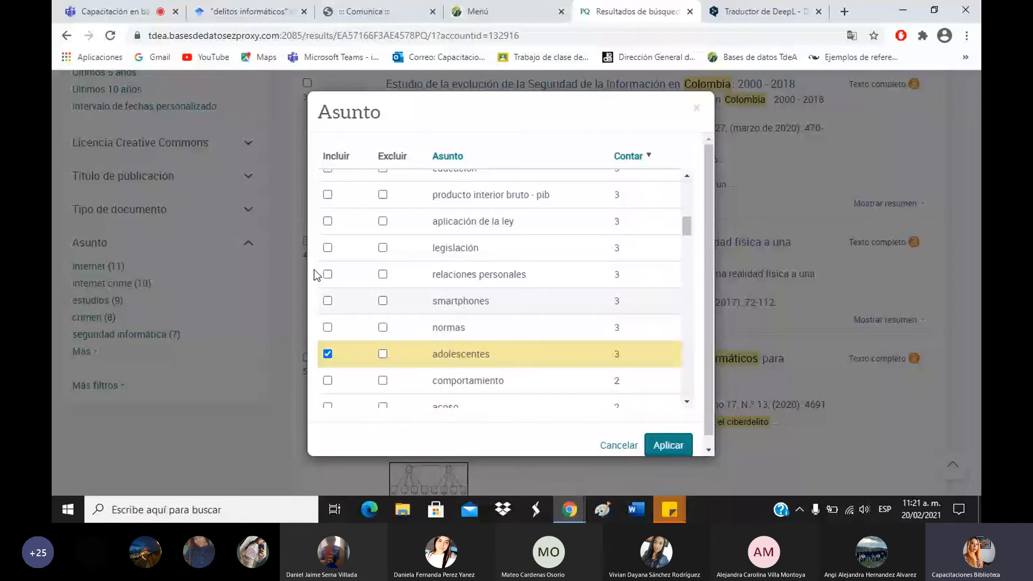
scroll(434, 359, up, 3)
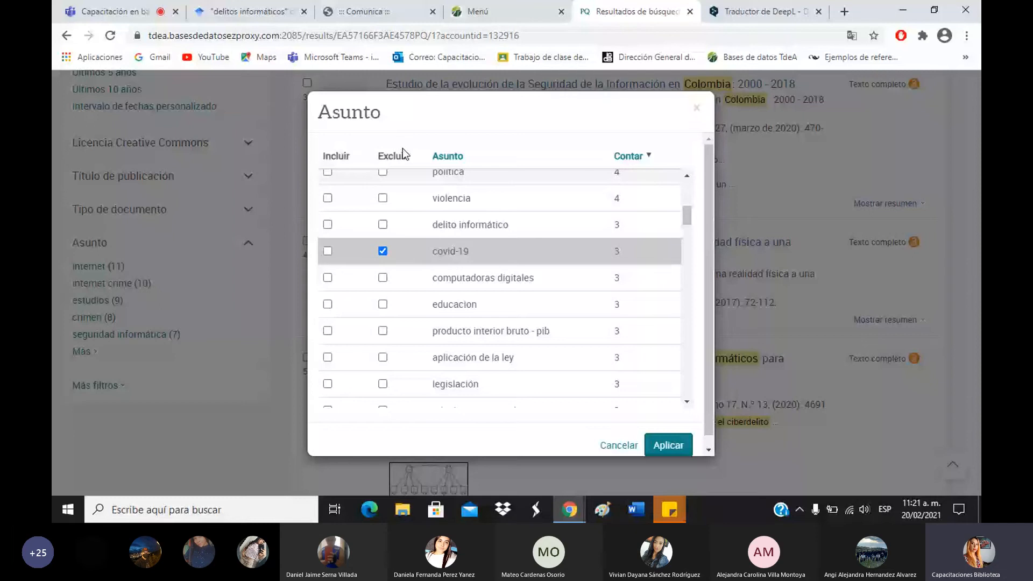
scroll(384, 358, up, 2)
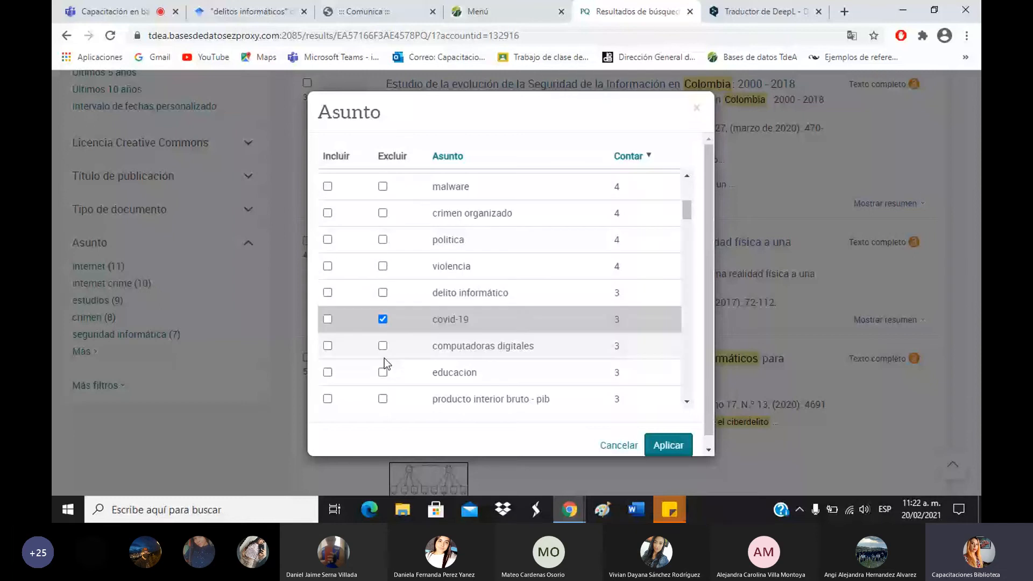
scroll(384, 357, up, 4)
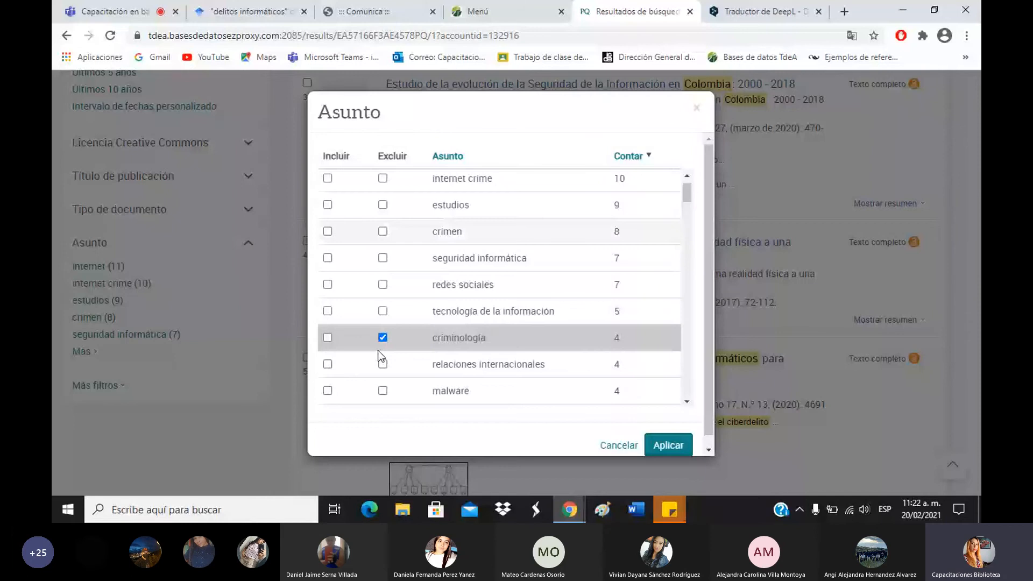
click(327, 284)
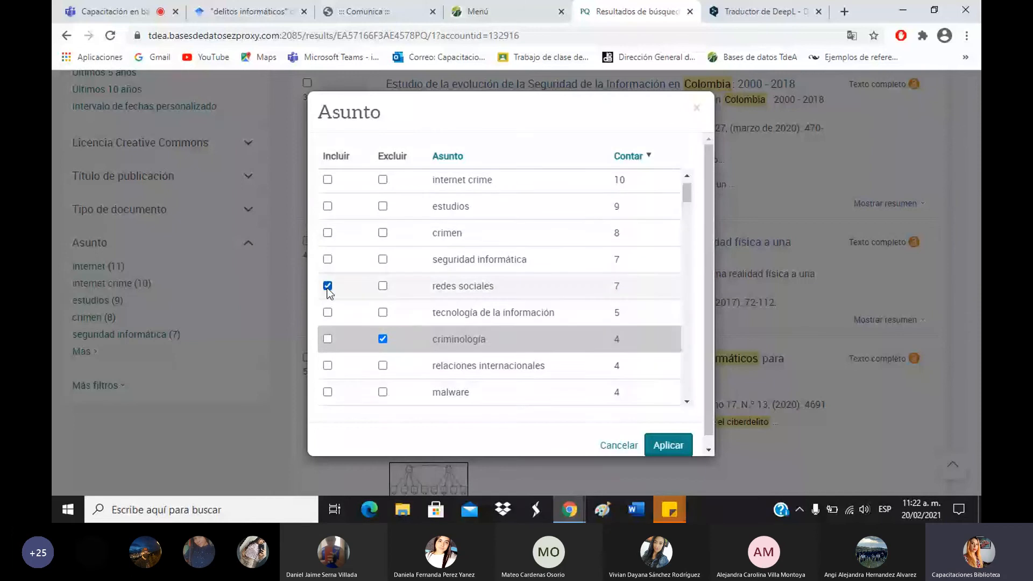
scroll(329, 292, up, 1)
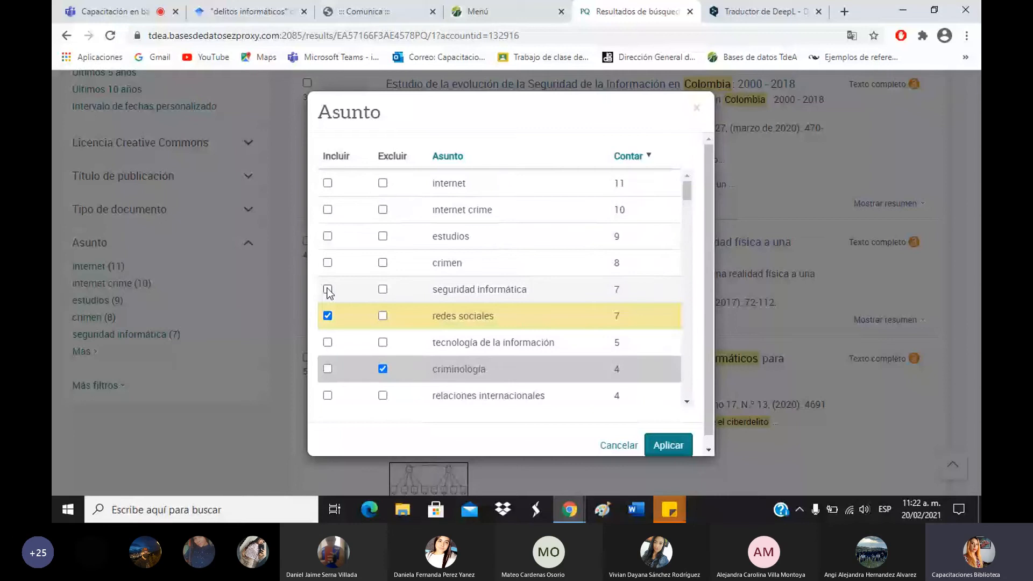
scroll(329, 292, down, 5)
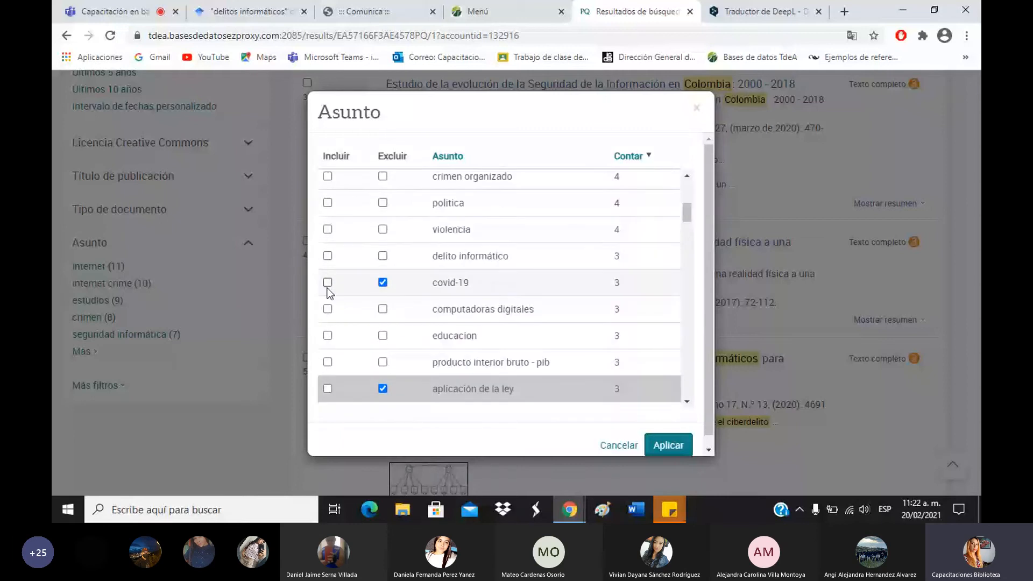
scroll(334, 324, up, 5)
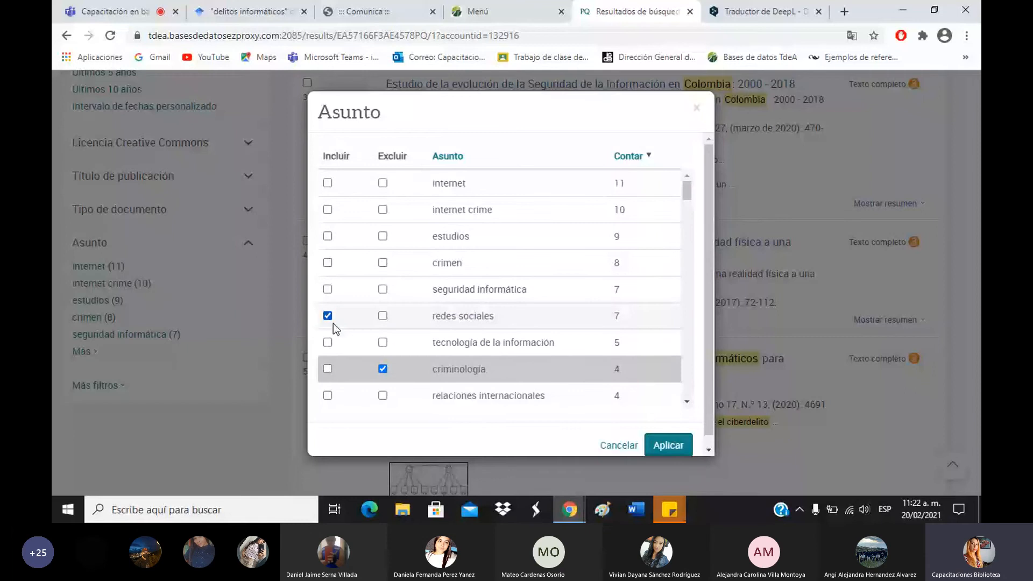
Include seguridad informática, apply the subject filters, and review the 10 resulting 'cybercrime' colombia articles.
click(327, 289)
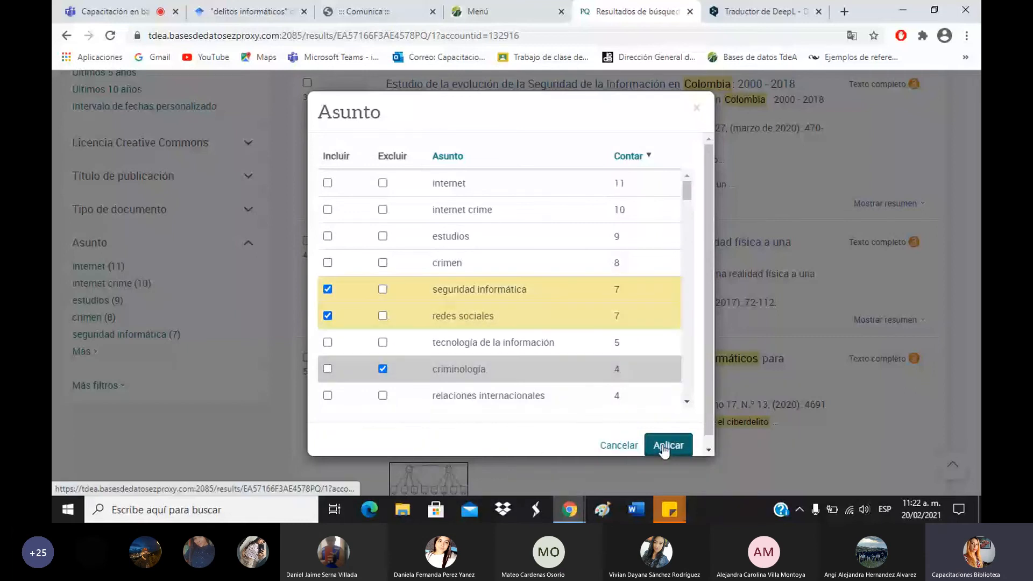
click(667, 445)
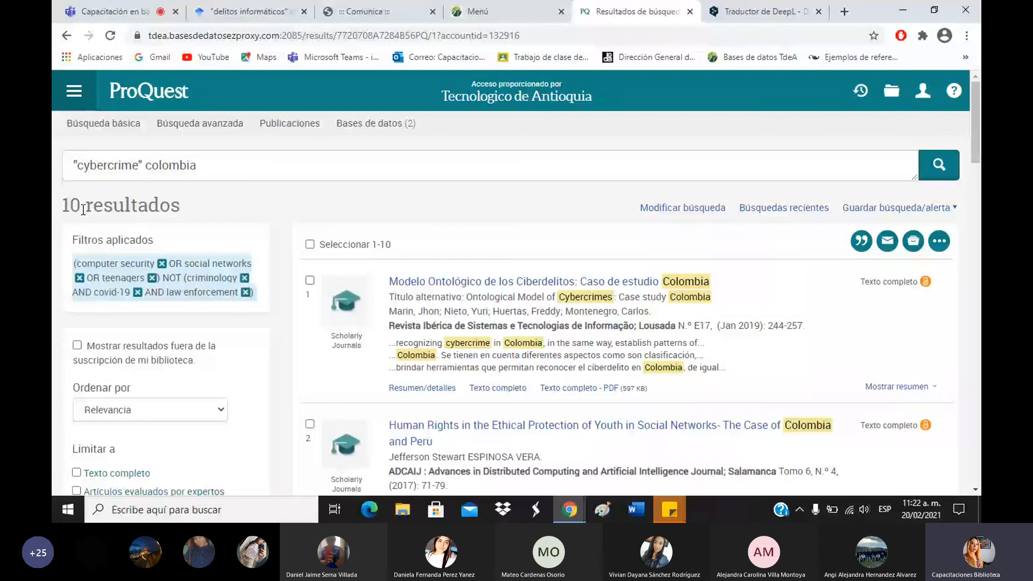
scroll(637, 217, down, 1)
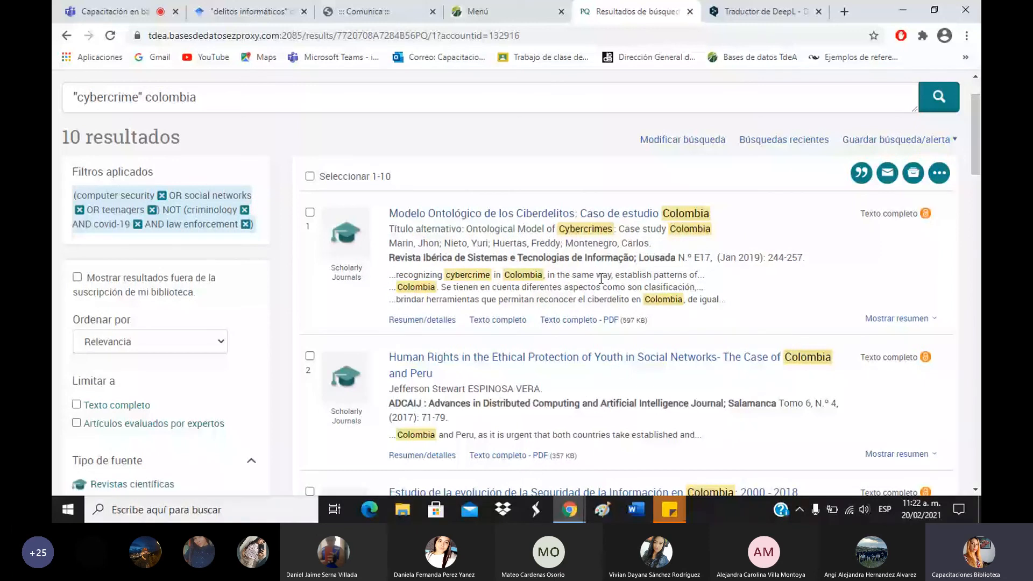
scroll(600, 279, down, 5)
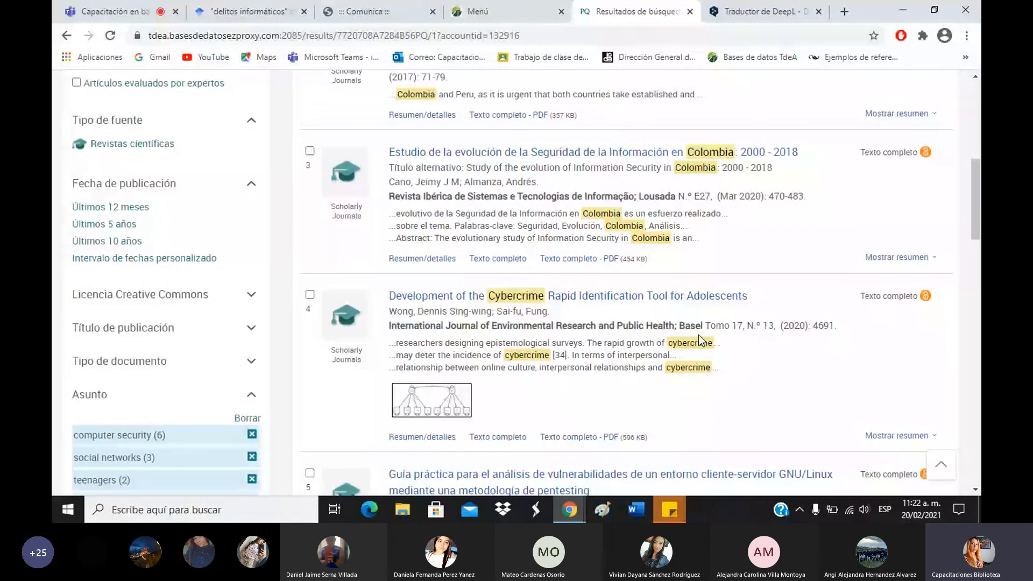
scroll(143, 430, down, 2)
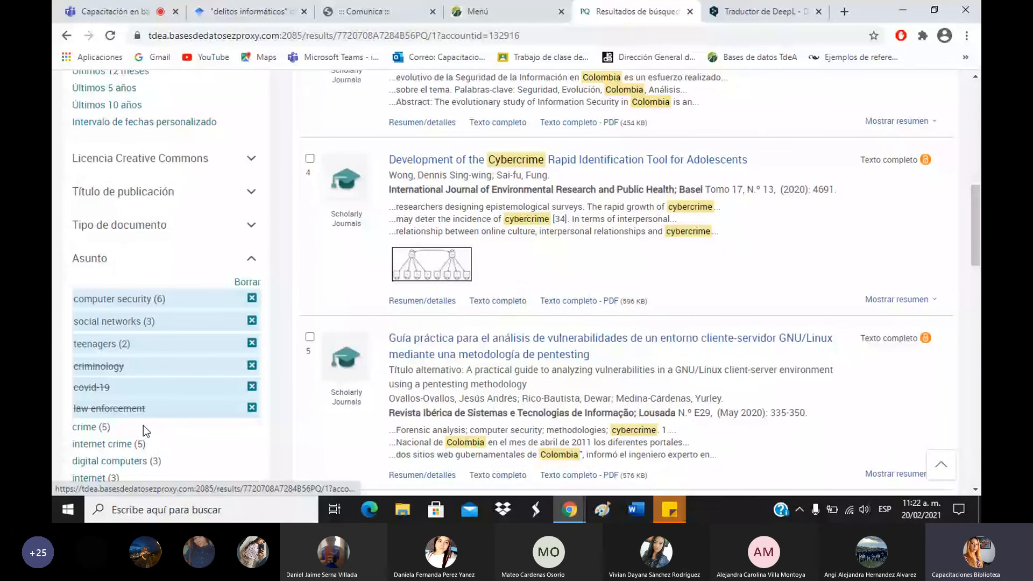
scroll(141, 203, up, 2)
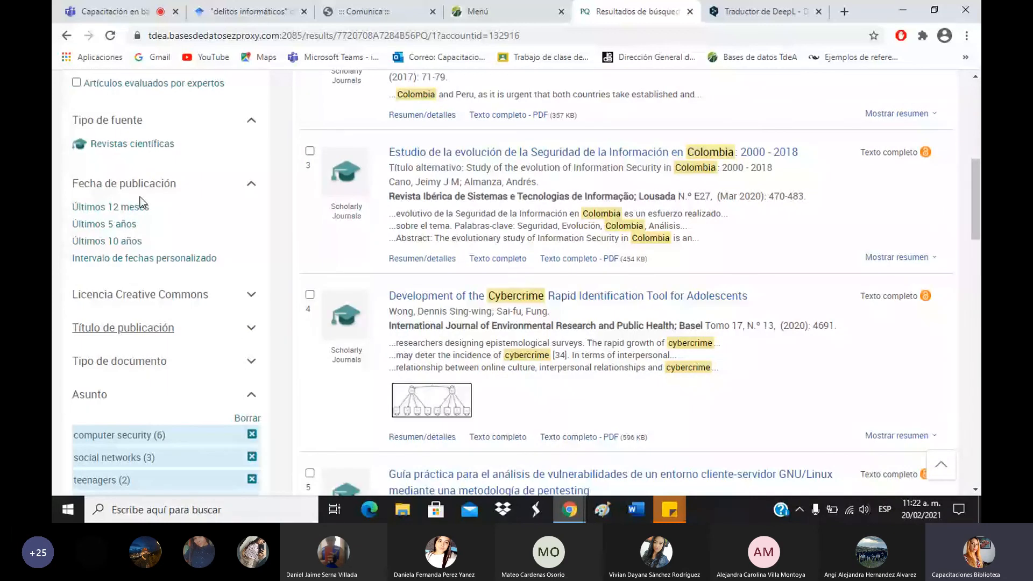
scroll(112, 229, up, 6)
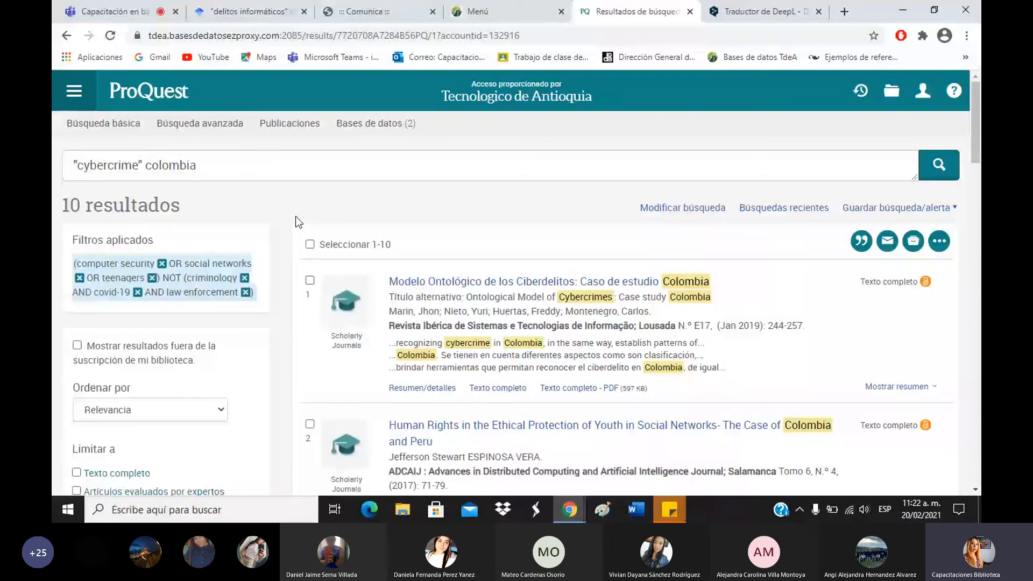
click(156, 163)
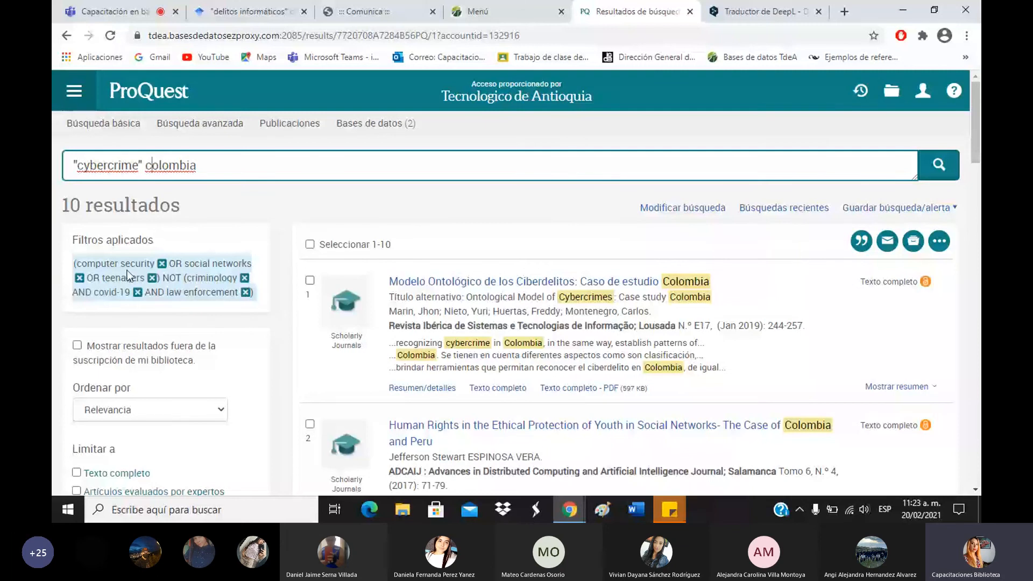
scroll(109, 231, down, 8)
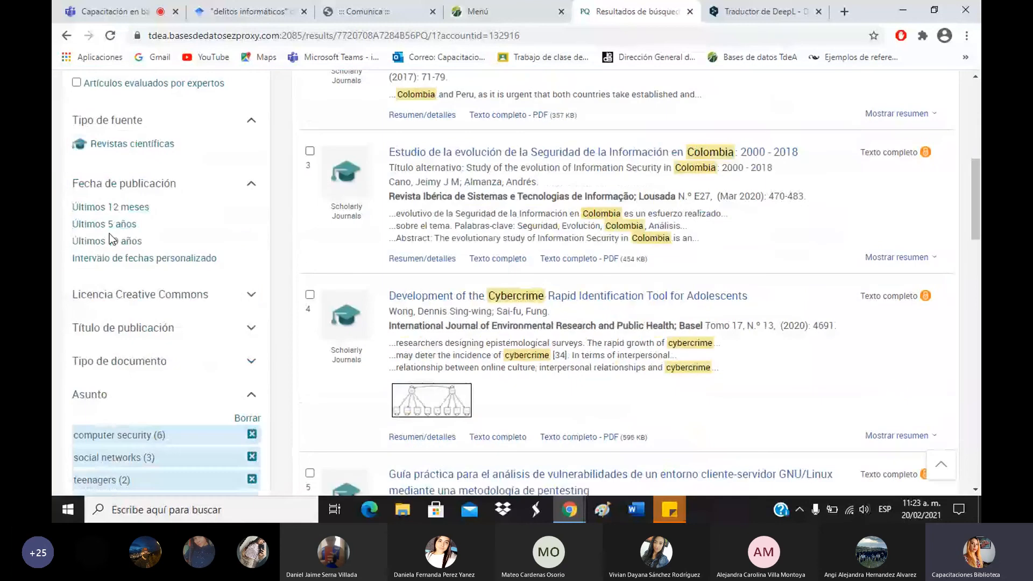
Limit the filtered results to the last 5 years, review them, and return to the Teams meeting.
click(109, 224)
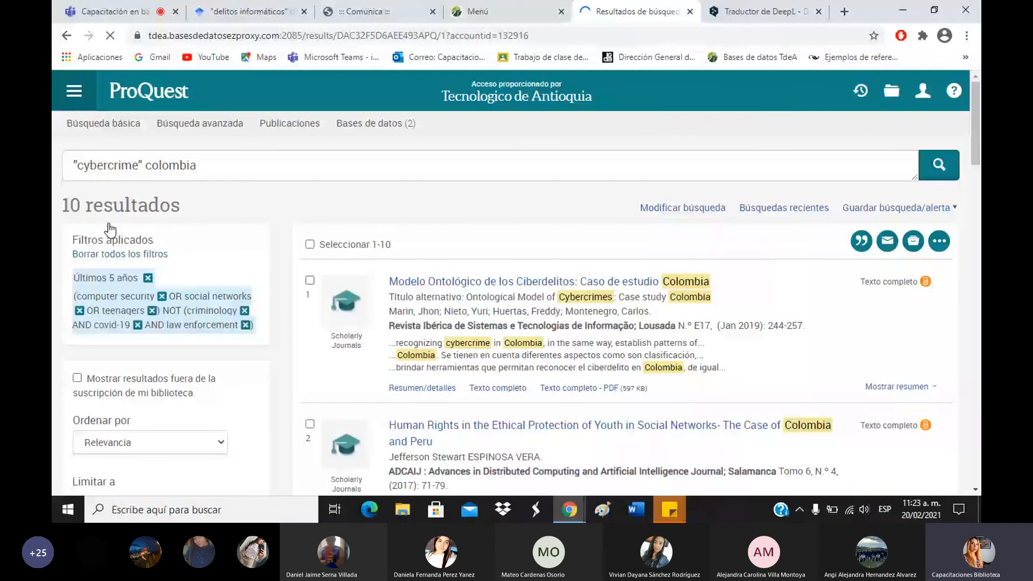
click(228, 165)
click(227, 165)
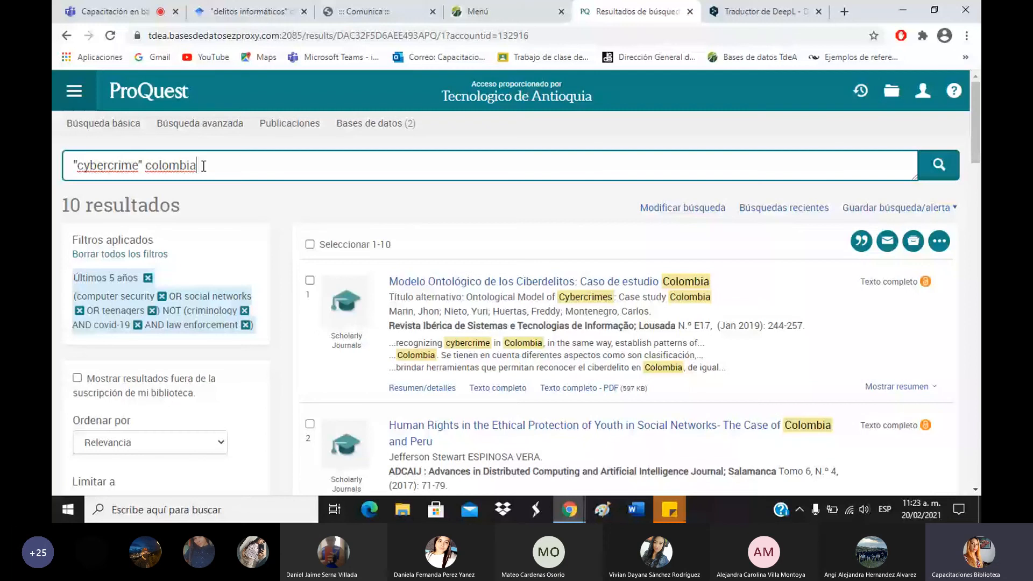
scroll(517, 219, down, 10)
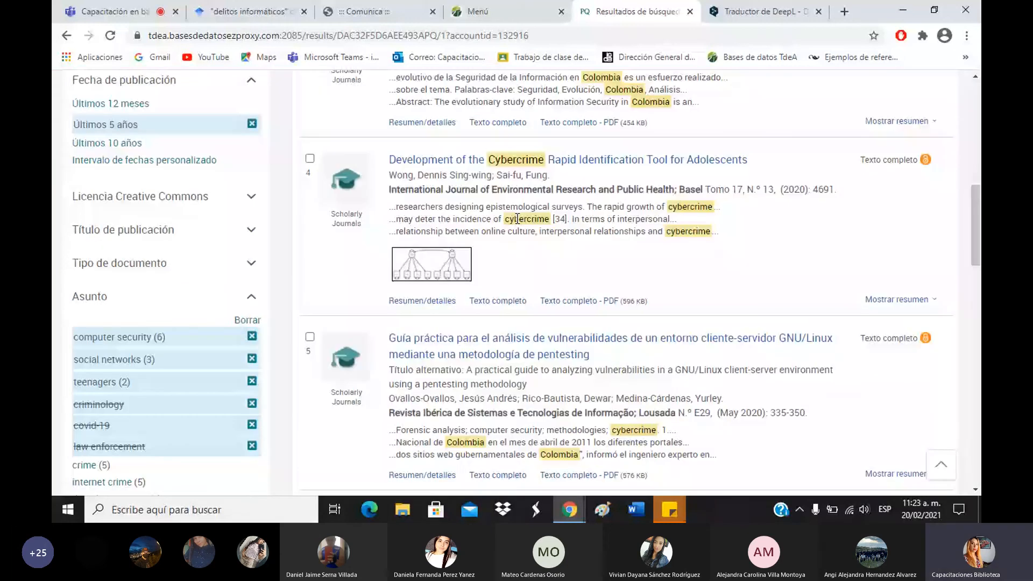
scroll(517, 218, down, 2)
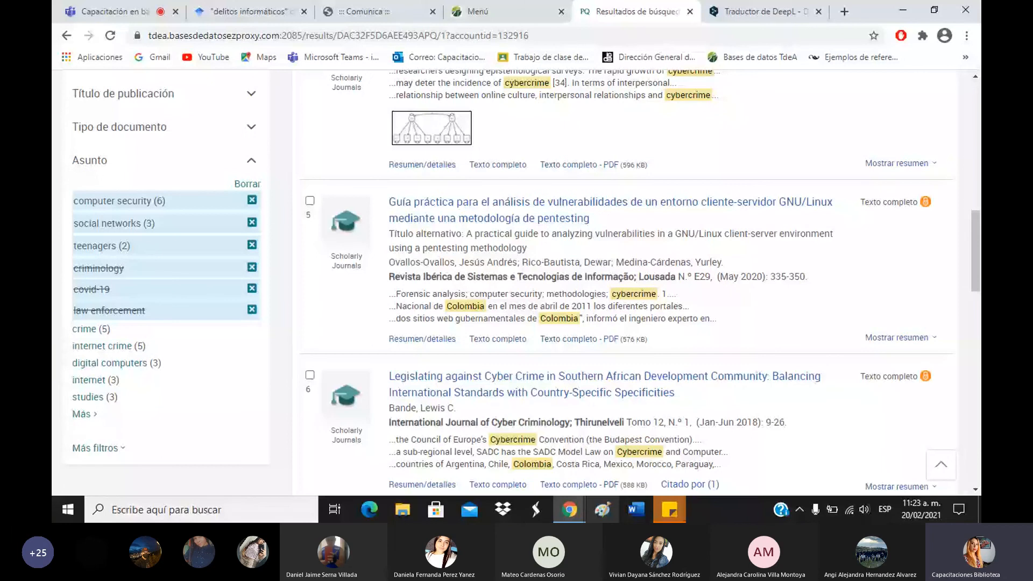
click(103, 7)
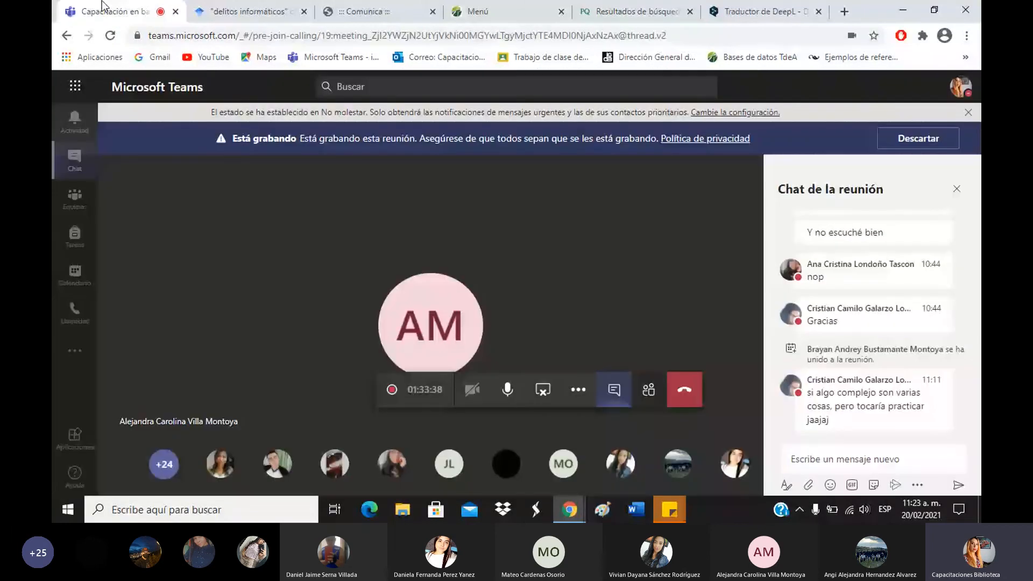
Paste the training evaluation link into the Teams meeting chat and send it.
click(650, 394)
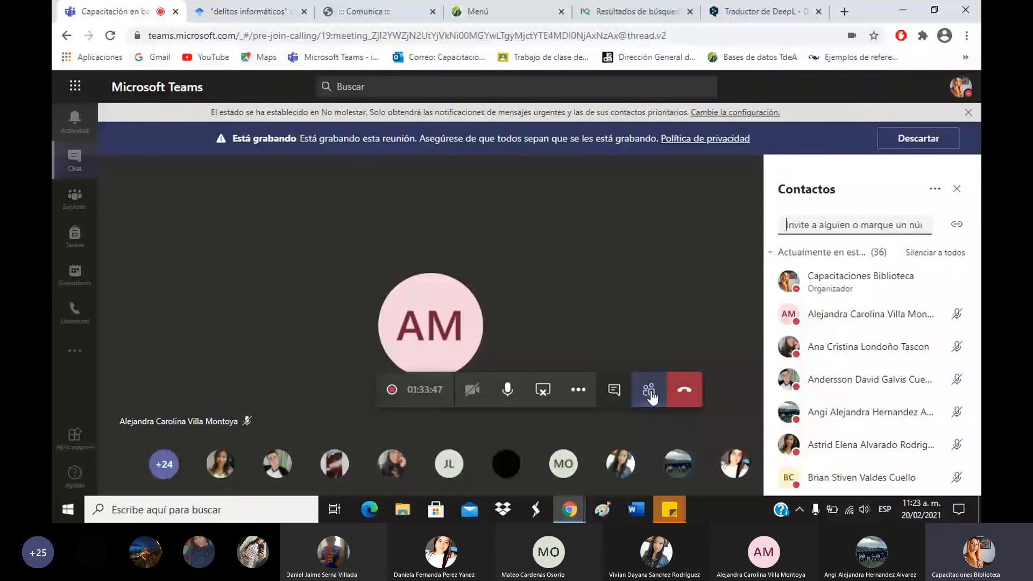
click(636, 12)
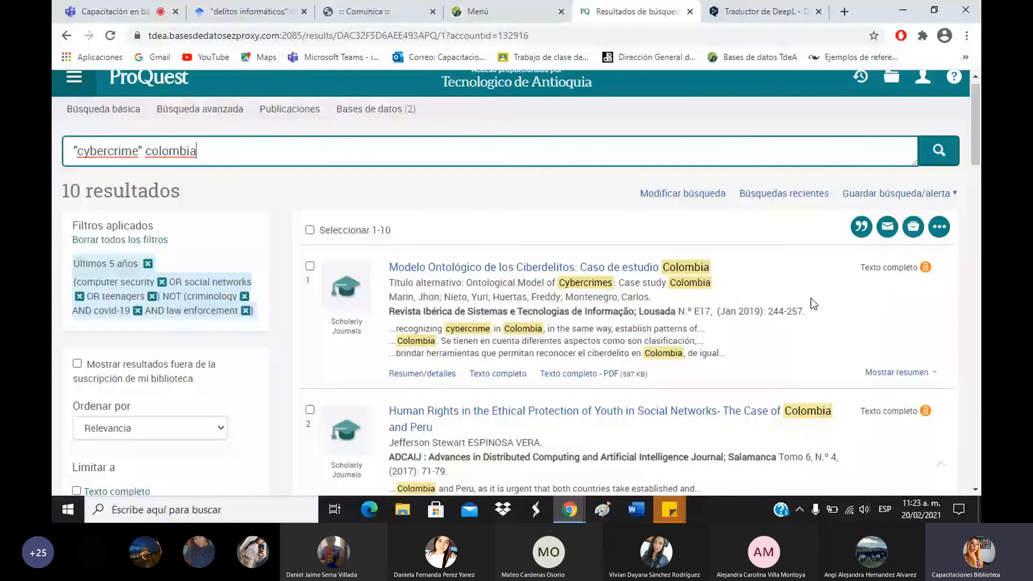
key(ctrl+1)
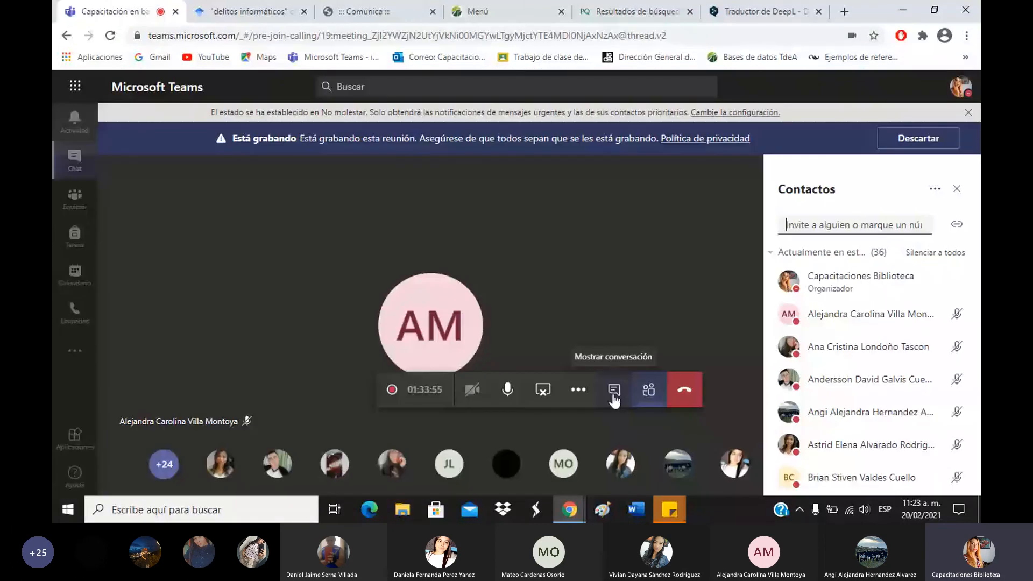
click(614, 398)
click(964, 57)
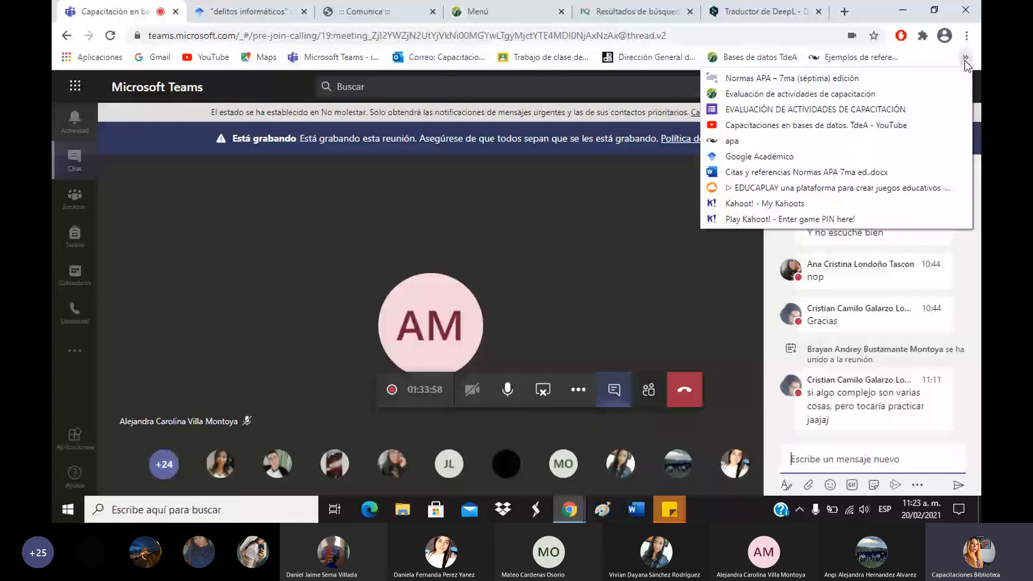
click(827, 291)
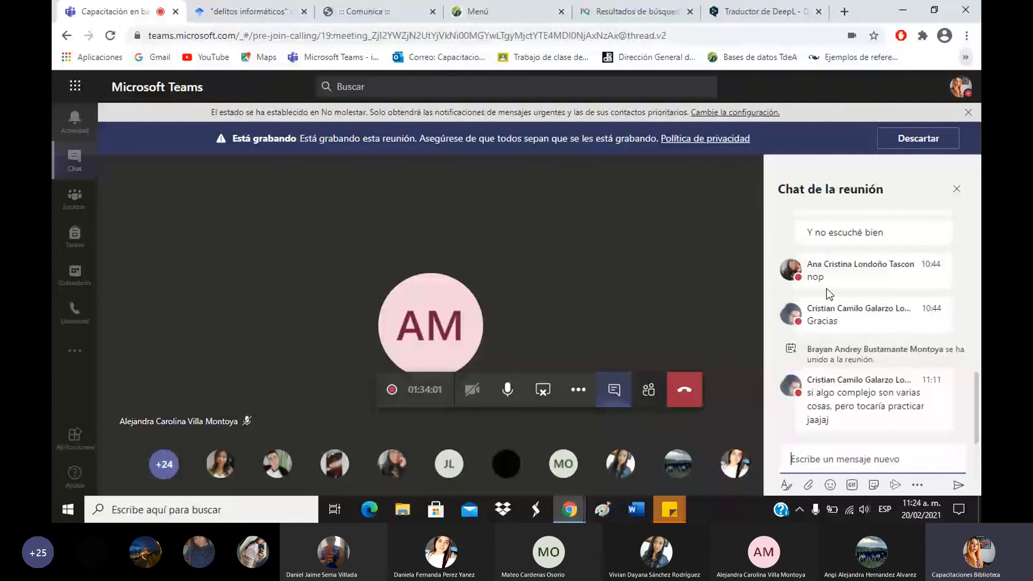
text(EVALUACIÓN DE ACTIVIDADES DE CAPACITACIÓN)
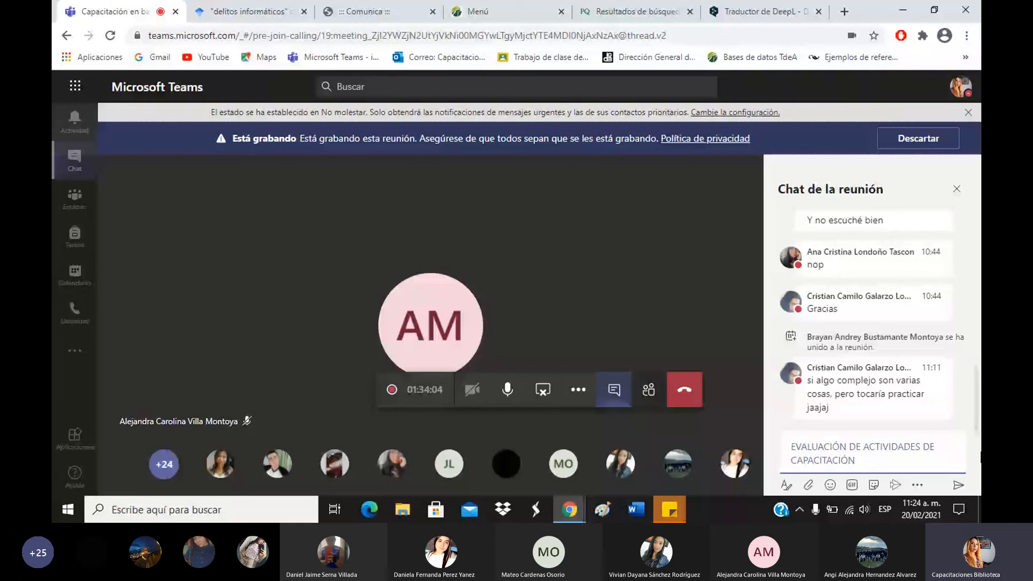
key(Return)
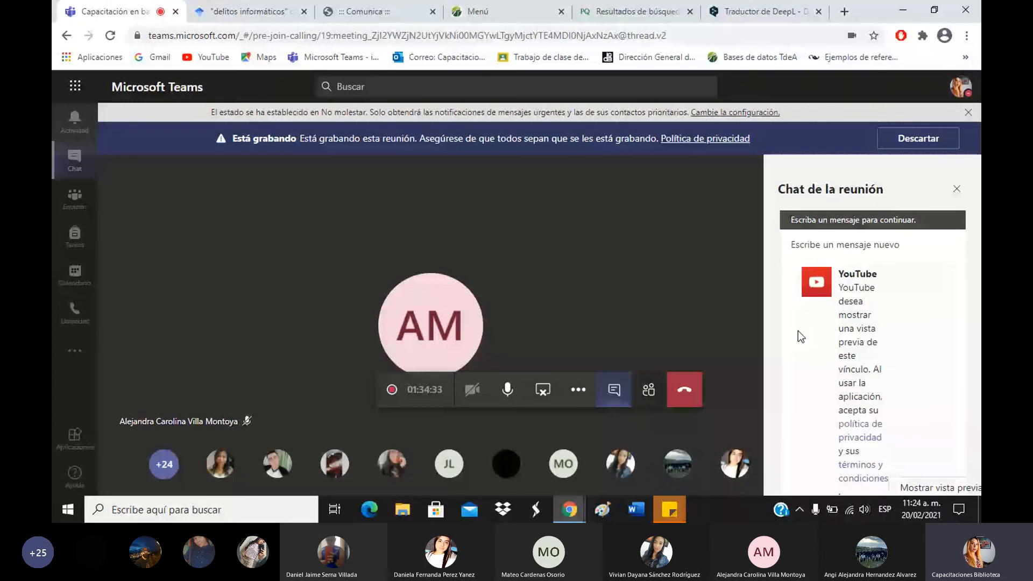
Reopen the meeting chat panel and post a short '.' message.
click(956, 189)
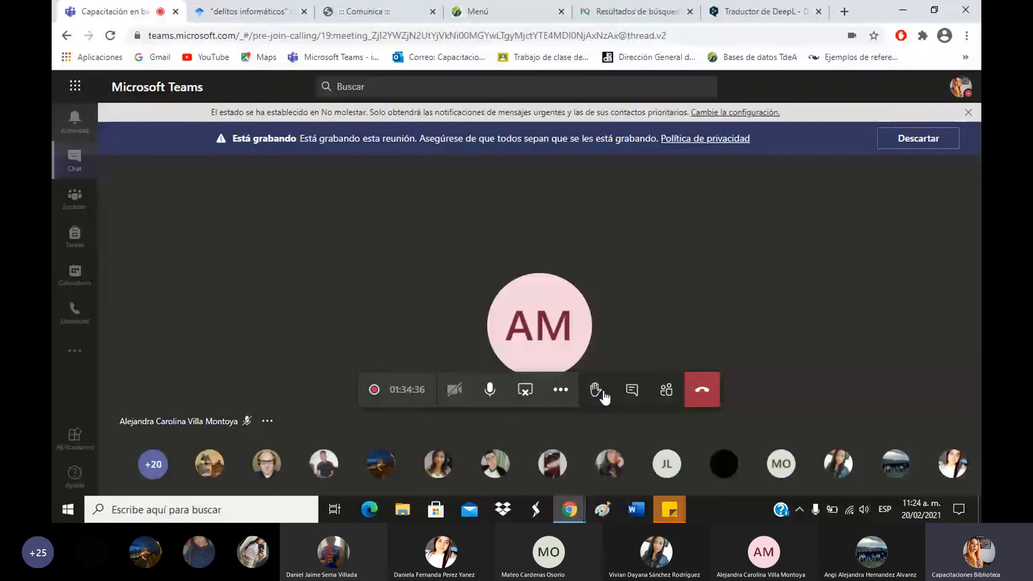
click(631, 389)
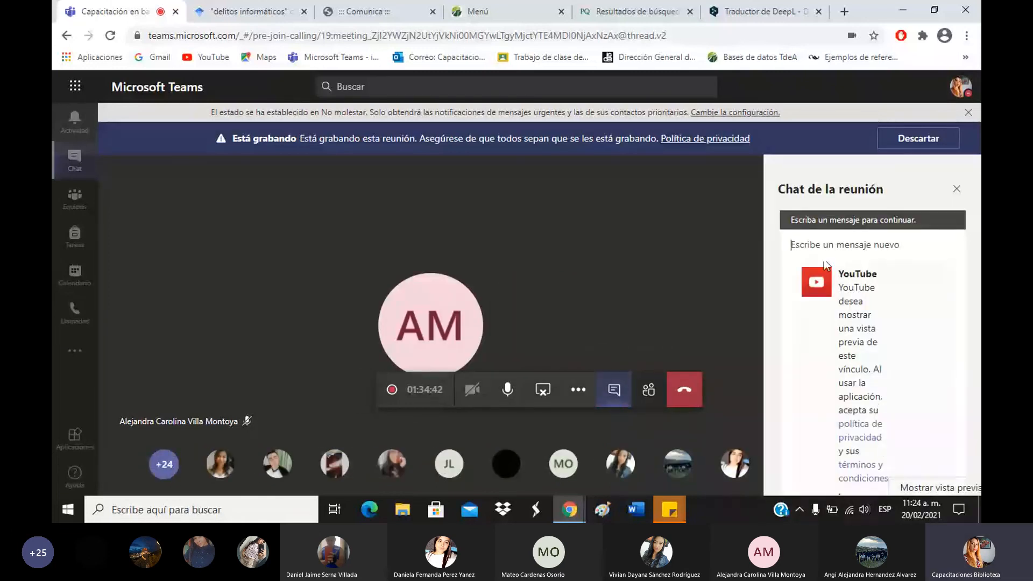
click(812, 247)
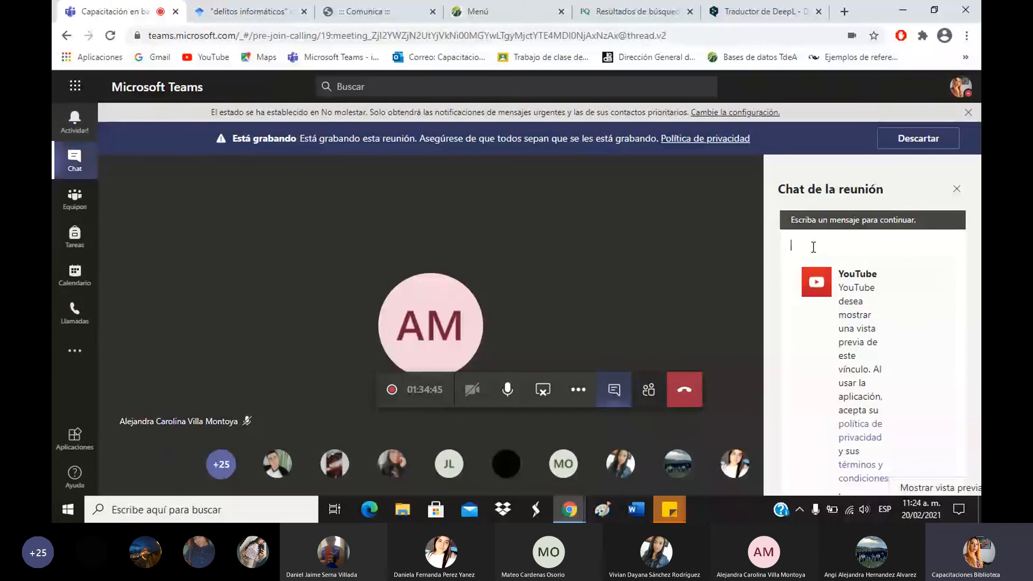
text(.)
key(Return)
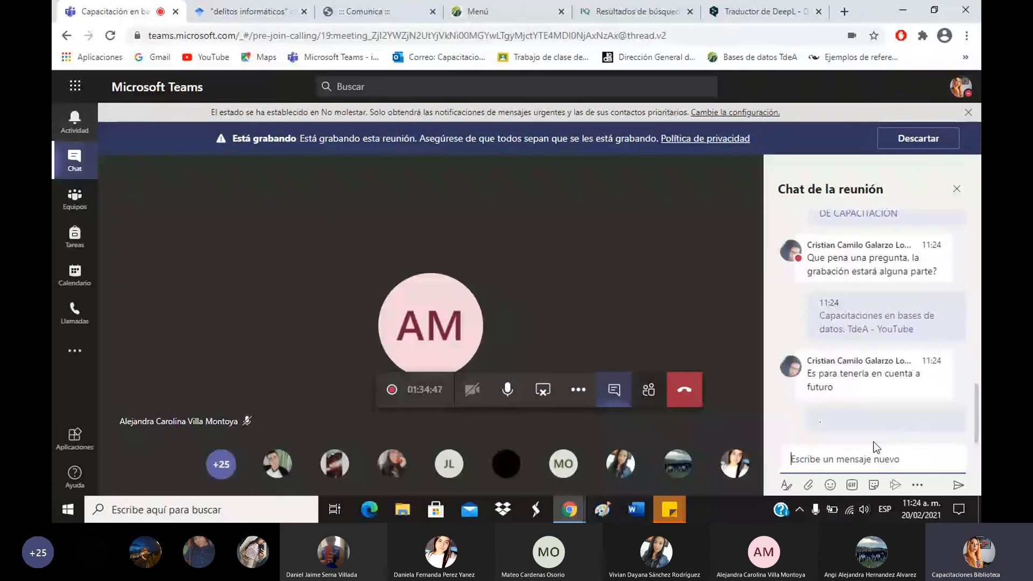
Type the library's training contact e-mail address into the chat box and send it.
click(965, 57)
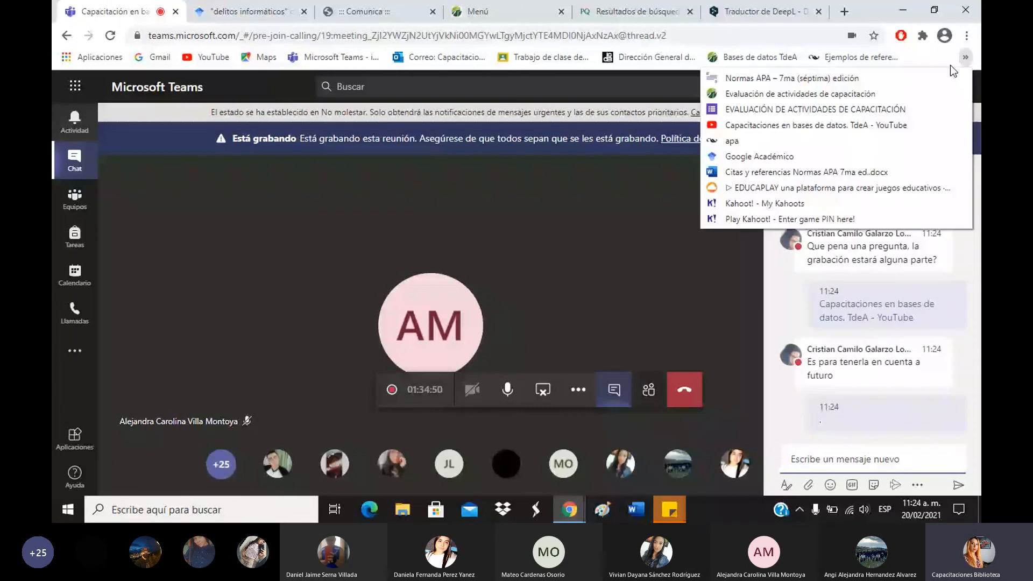
right_click(850, 462)
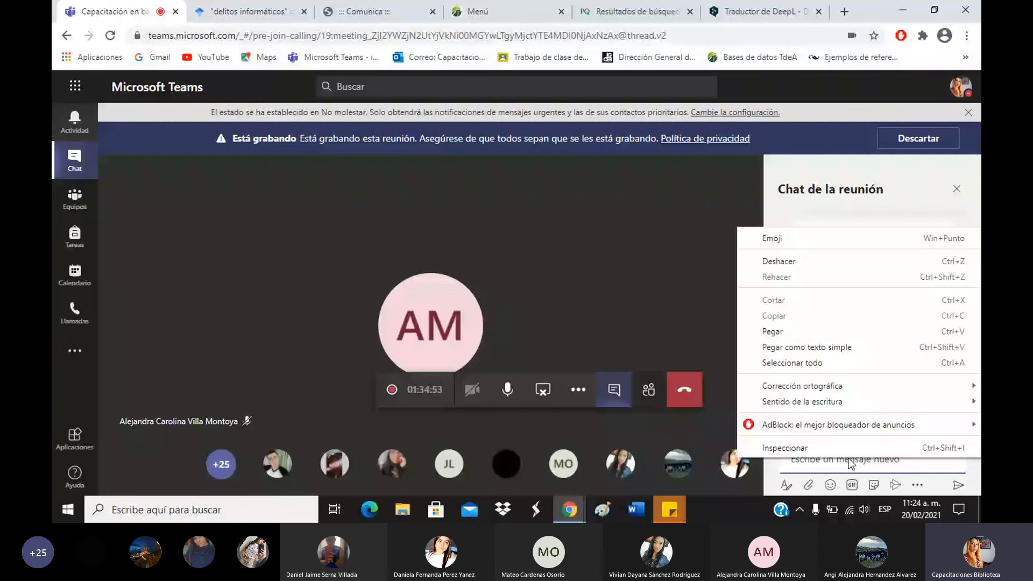
click(850, 461)
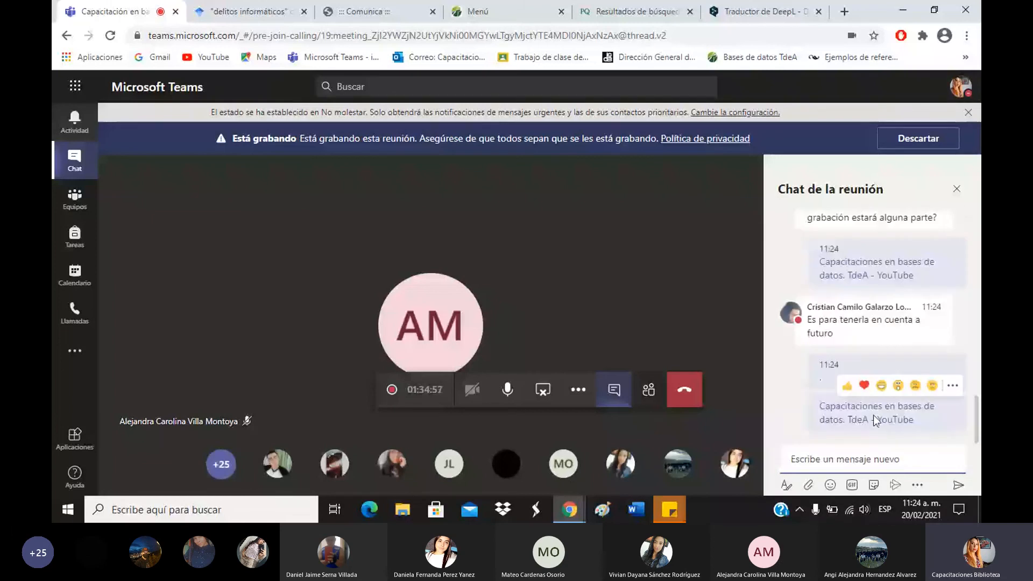
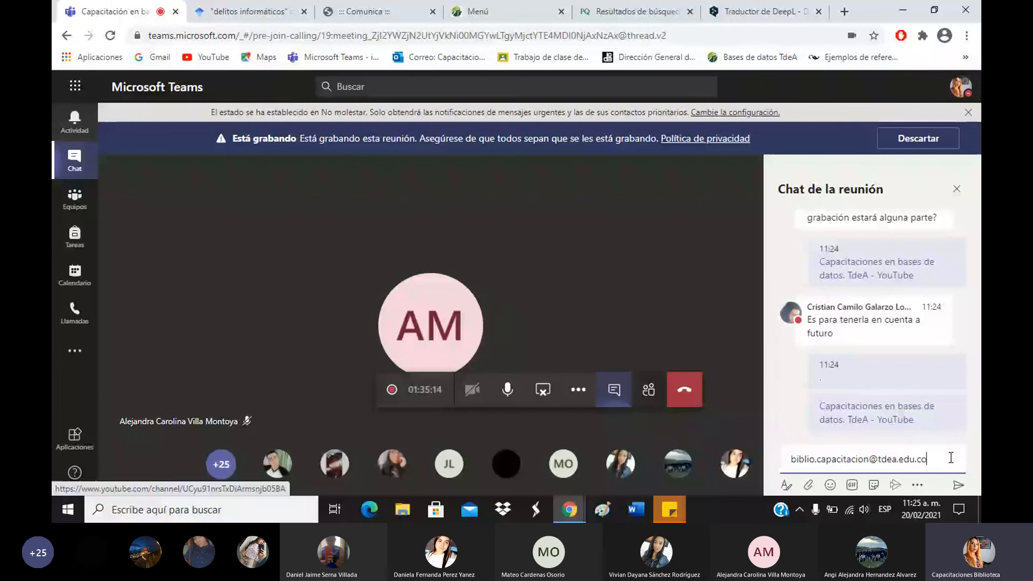
key(Return)
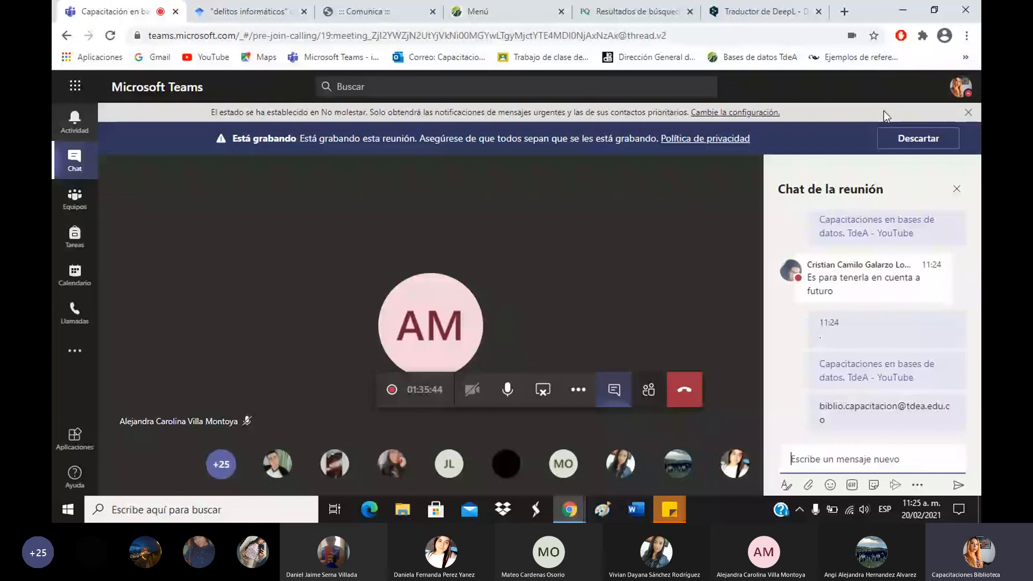
Copy the 'Citas y referencias Normas APA 7ma ed..docx' bookmark link into the chat and send it, then show the participants.
click(966, 57)
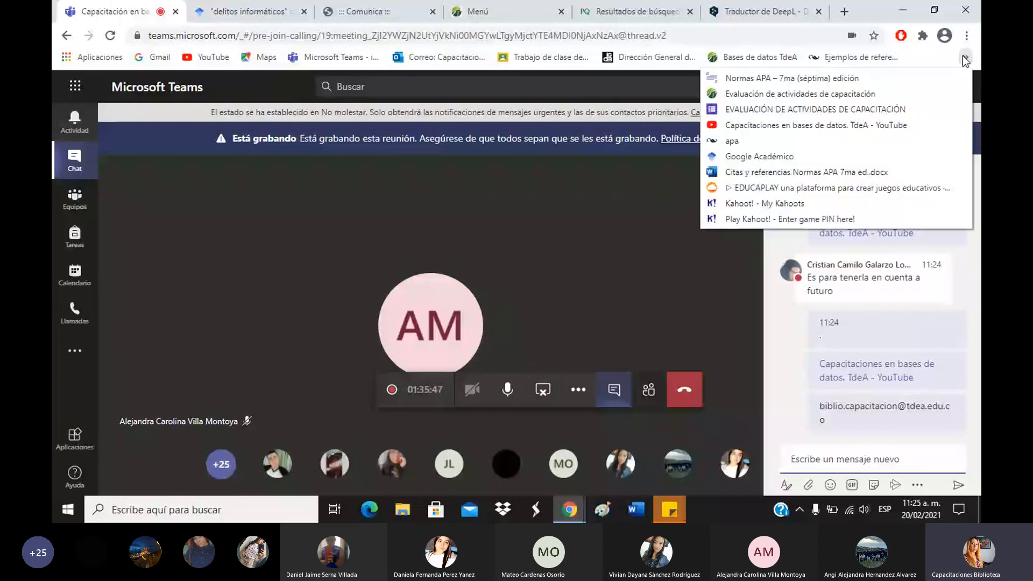
right_click(793, 173)
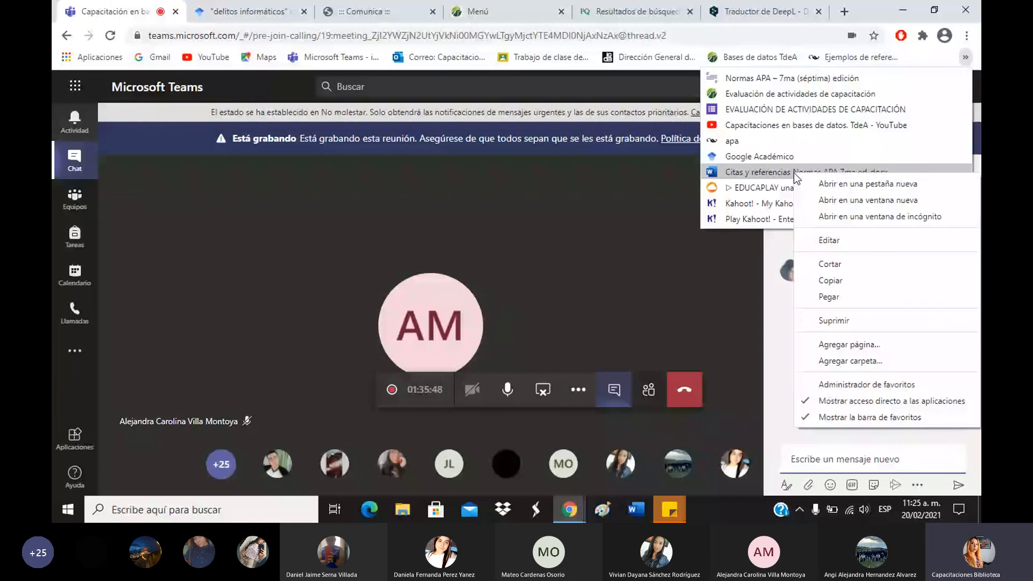
click(830, 281)
click(829, 459)
text(Citas y referencias Normas APA 7ma ed..docx)
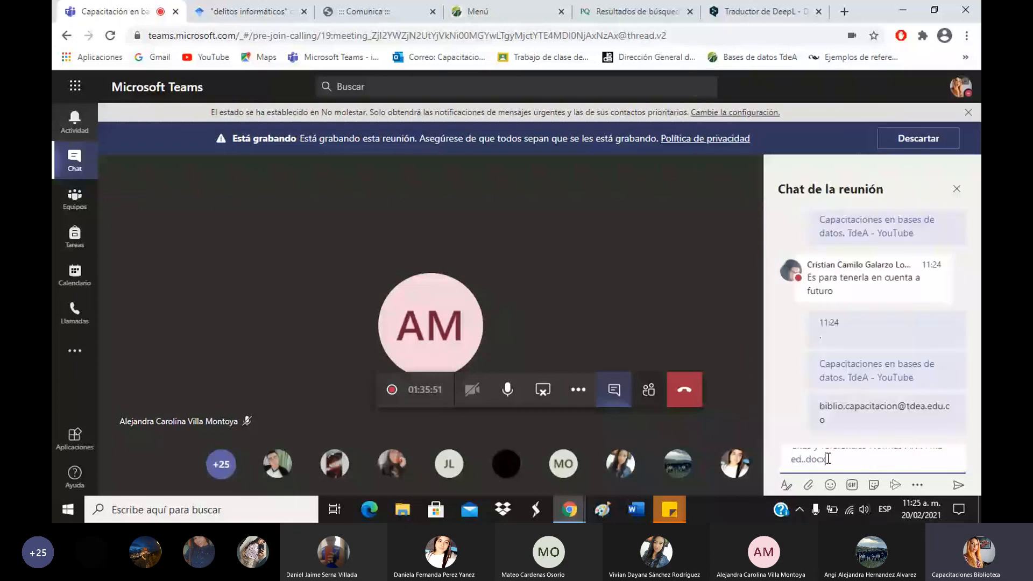
key(Return)
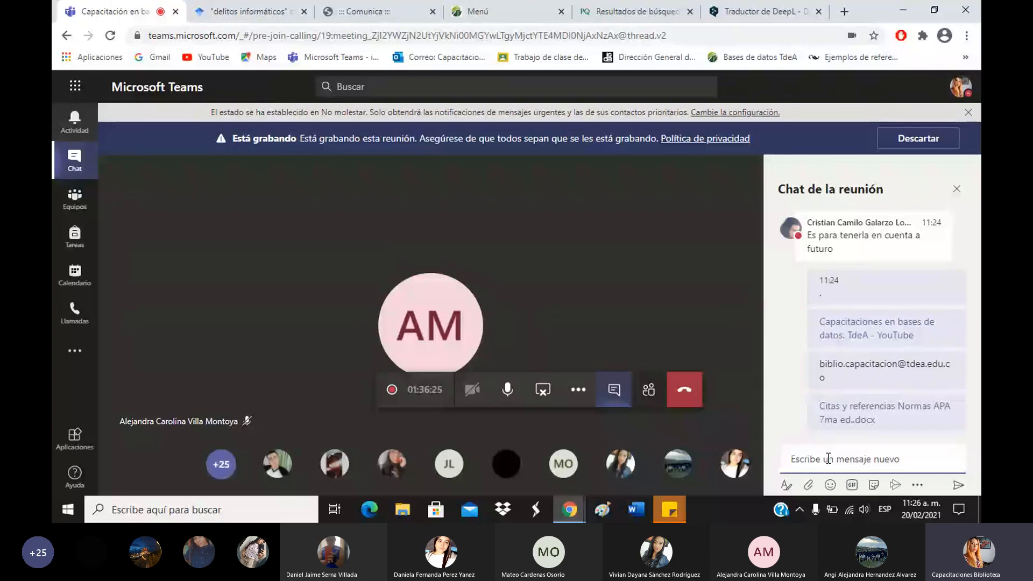
click(648, 392)
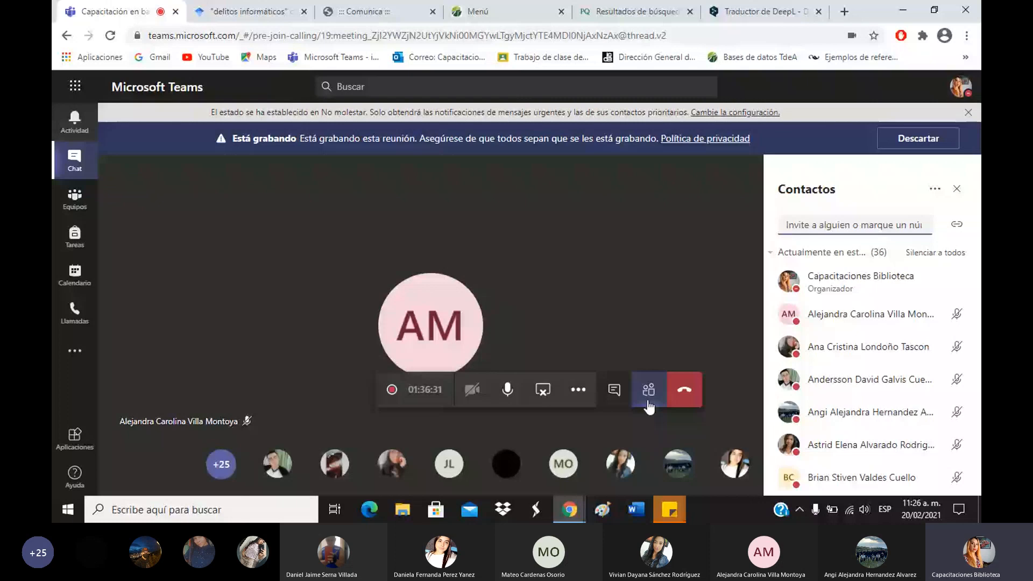